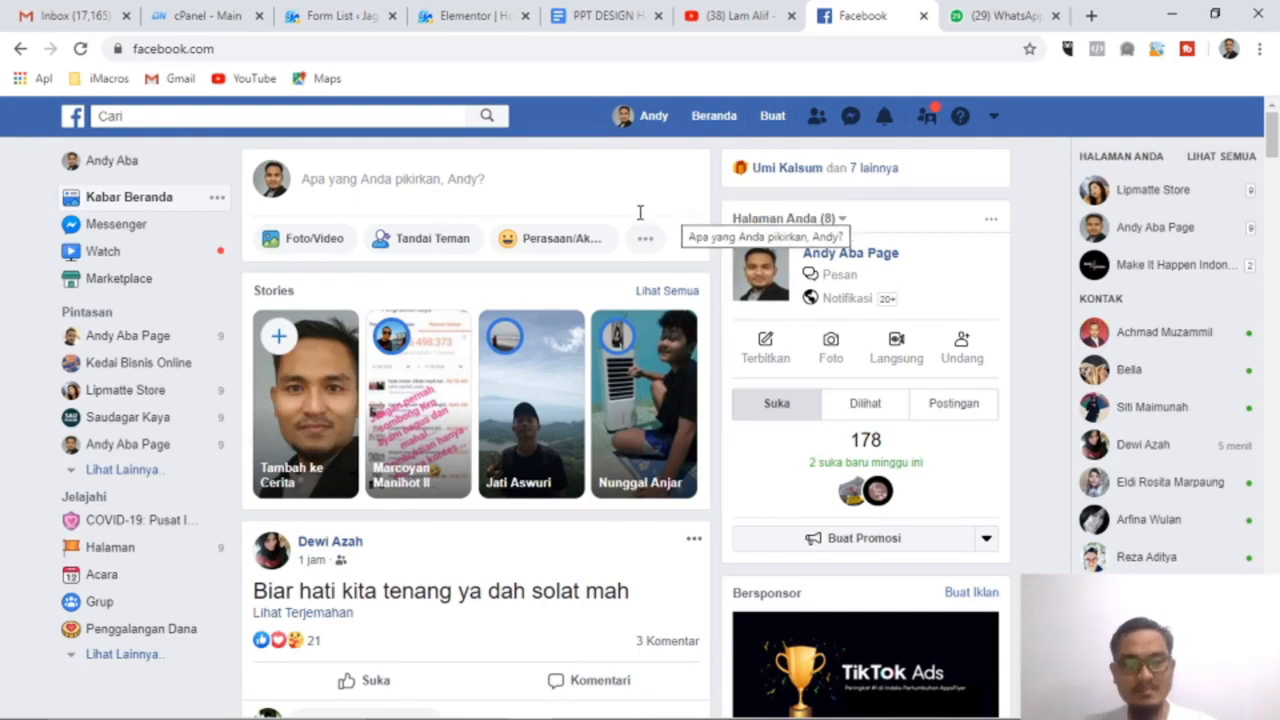
Step: Start creating an ad under the first personal ad account, beginning from scratch instead of continuing the saved draft
{"action": "left_click", "coordinate": [775, 118]}
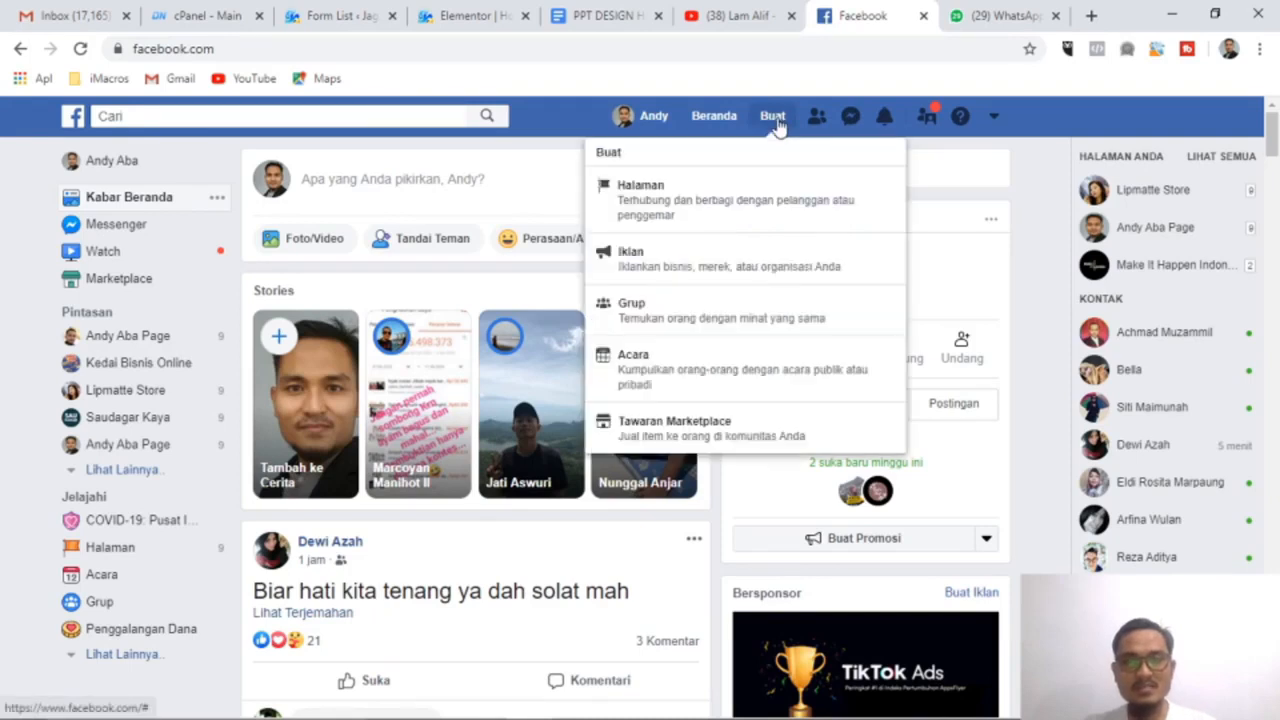
{"action": "left_click", "coordinate": [672, 266]}
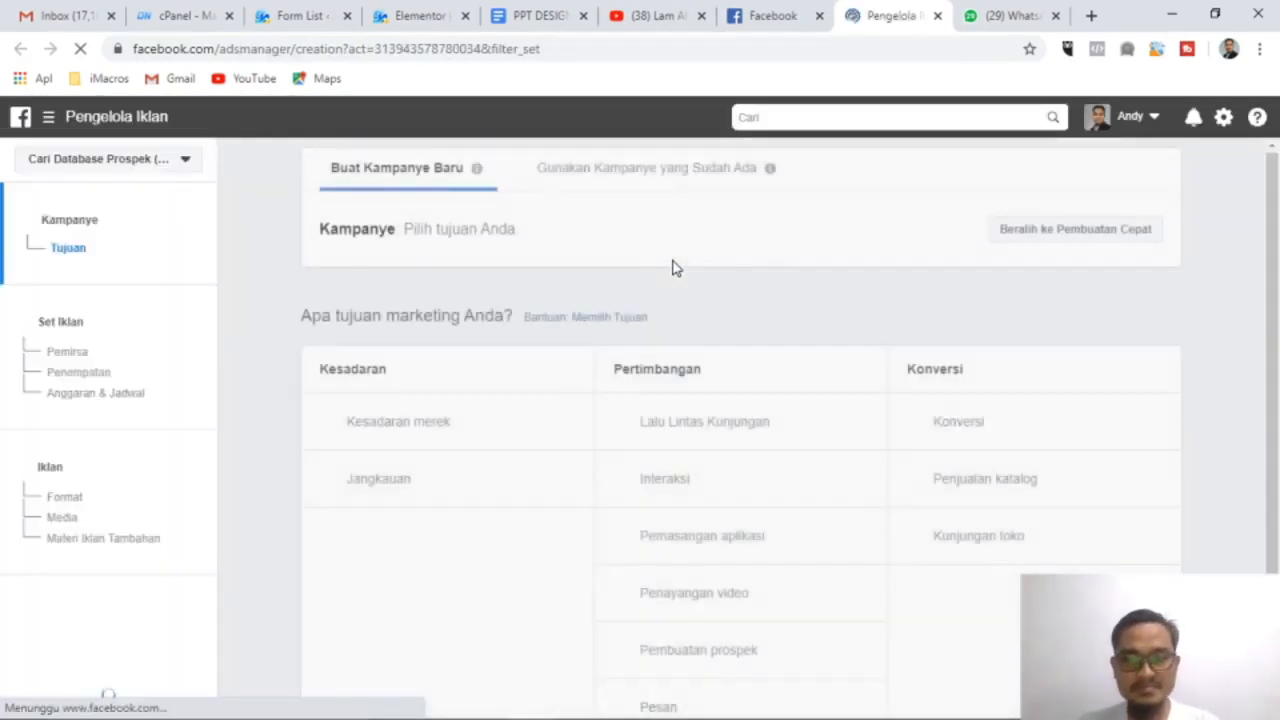
{"action": "left_click", "coordinate": [185, 163]}
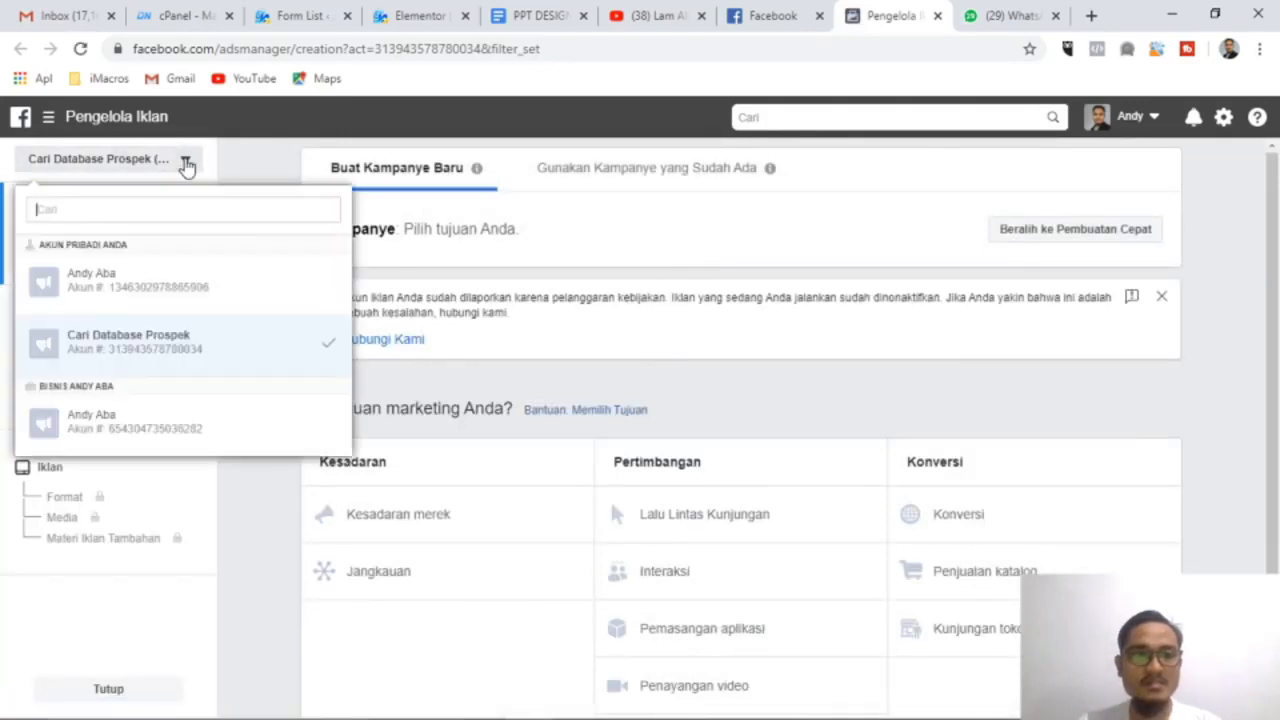
{"action": "left_click", "coordinate": [140, 276]}
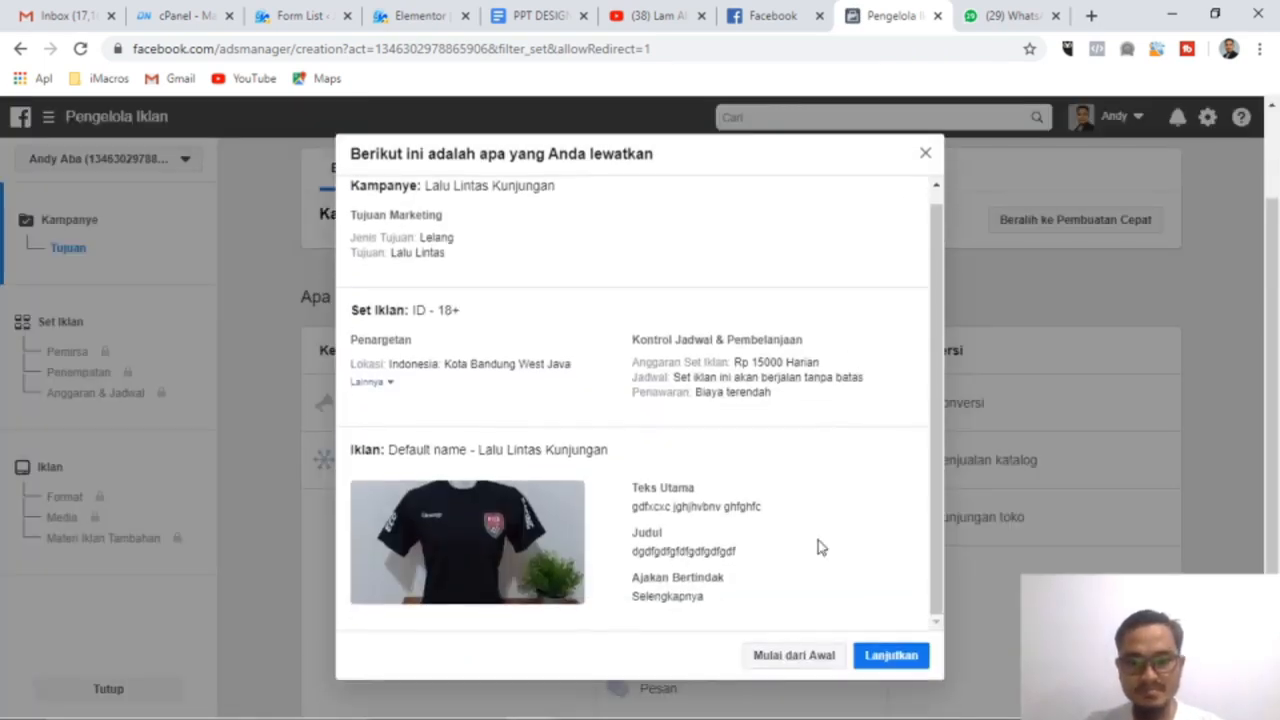
{"action": "left_click", "coordinate": [792, 670]}
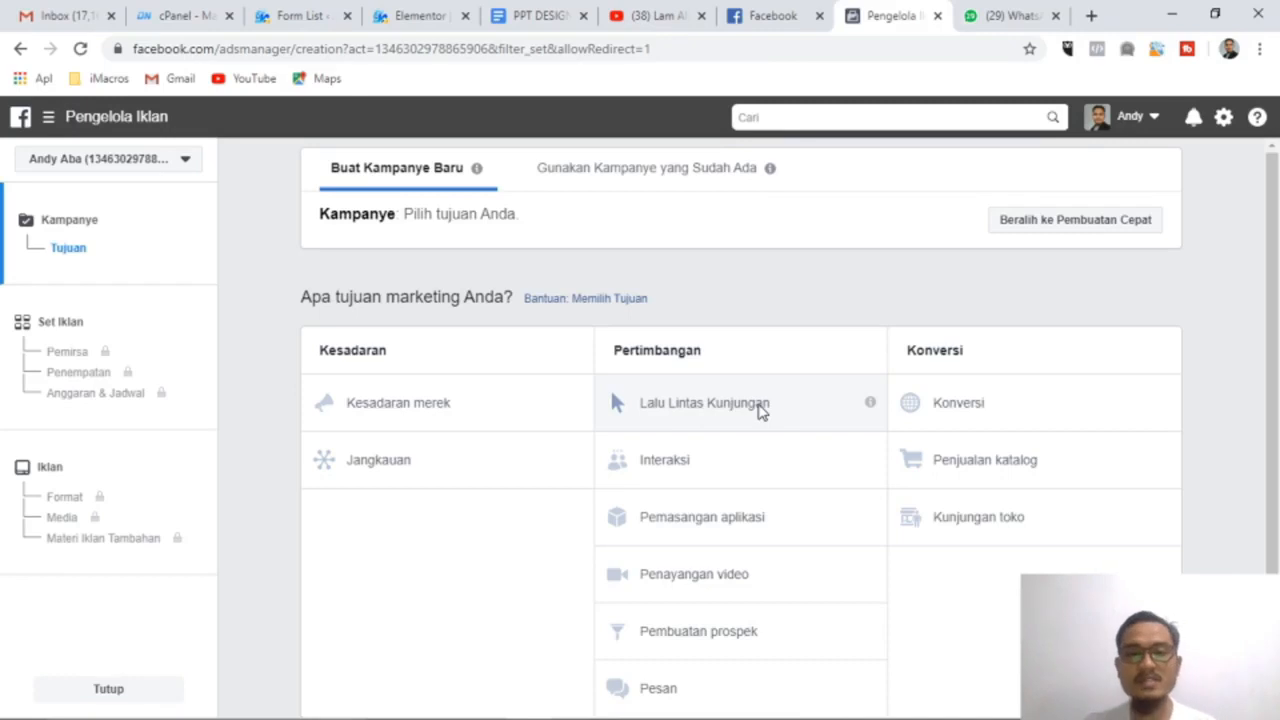
Step: Choose the Lalu Lintas Kunjungan objective, name the campaign "Lalu Lintas Kunjungan Bebas Riba" and continue to the ad set
{"action": "left_click", "coordinate": [759, 411]}
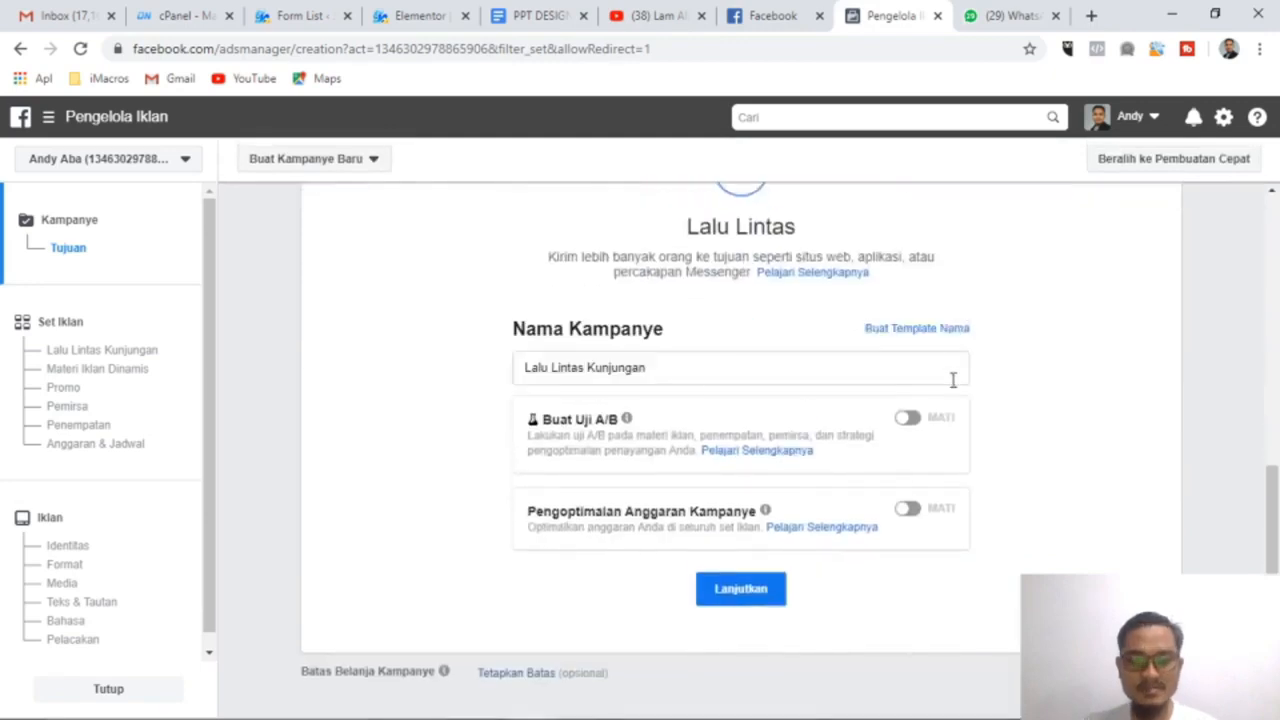
{"action": "scroll", "coordinate": [951, 380], "scroll_direction": "up", "scroll_amount": 5}
{"action": "scroll", "coordinate": [951, 385], "scroll_direction": "down", "scroll_amount": 5}
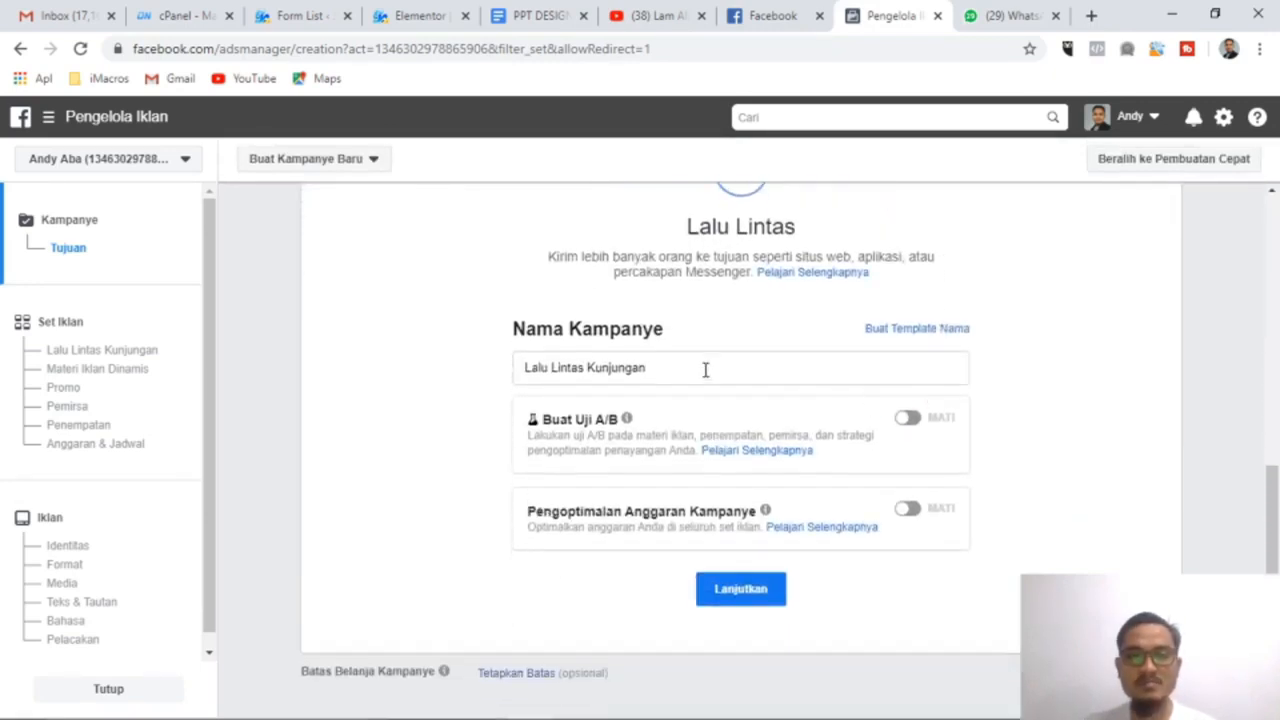
{"action": "left_click", "coordinate": [697, 373]}
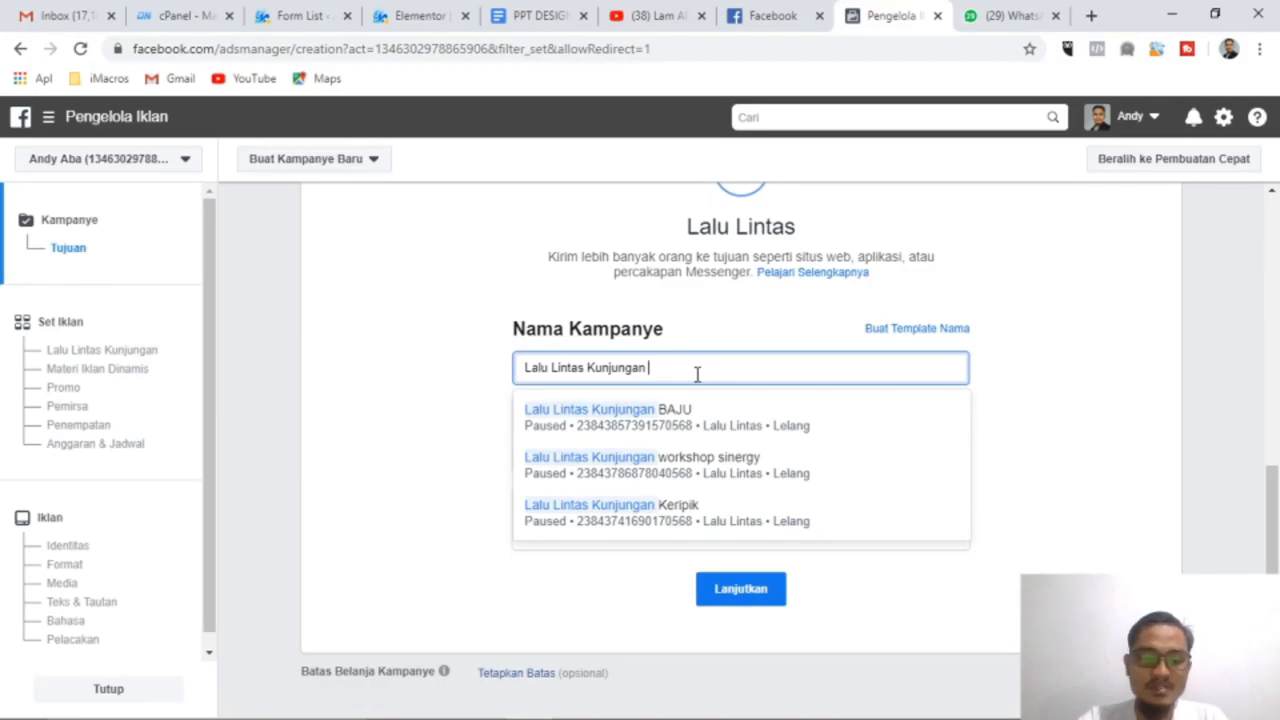
{"action": "type", "text": "Bebas"}
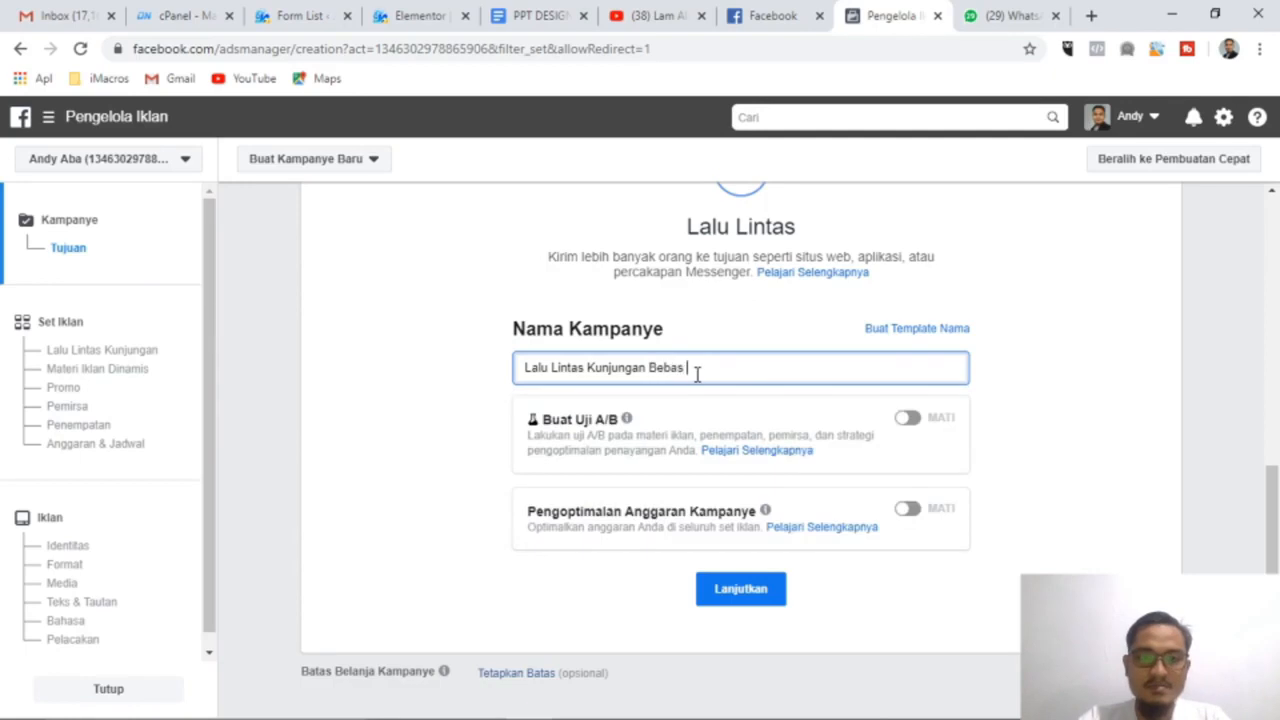
{"action": "type", "text": " Riba"}
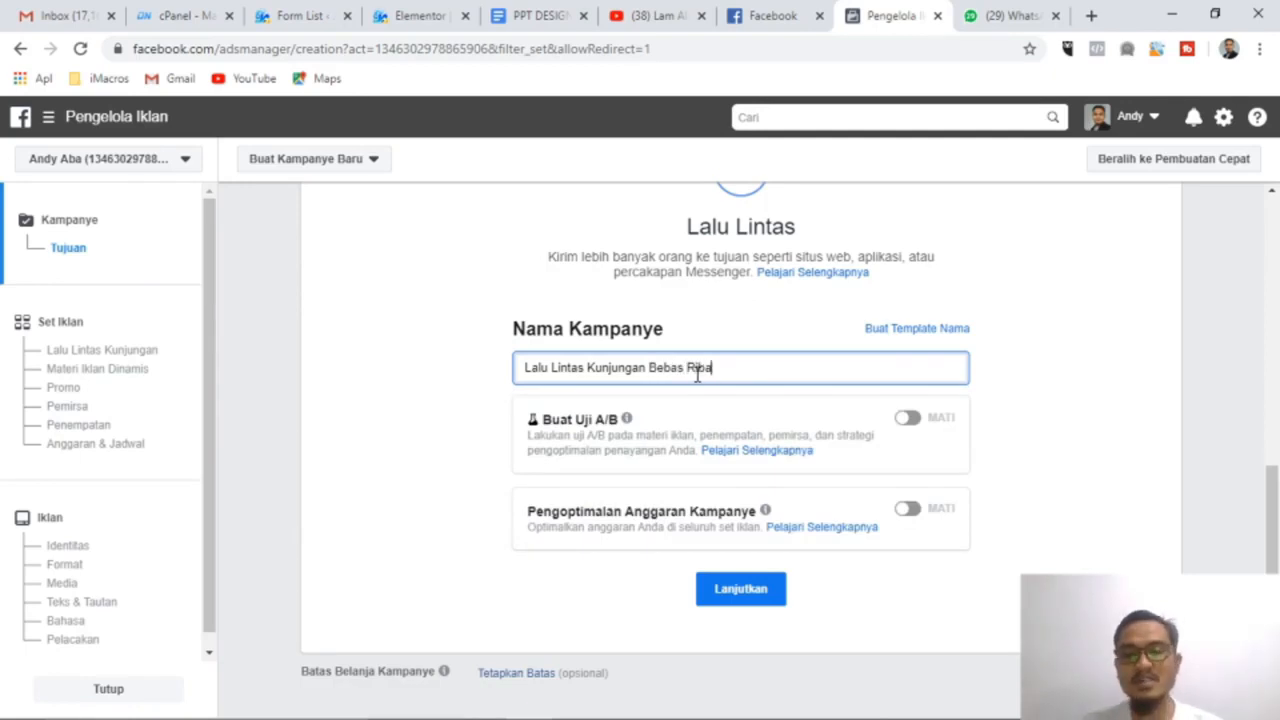
{"action": "scroll", "coordinate": [768, 372], "scroll_direction": "down", "scroll_amount": 1}
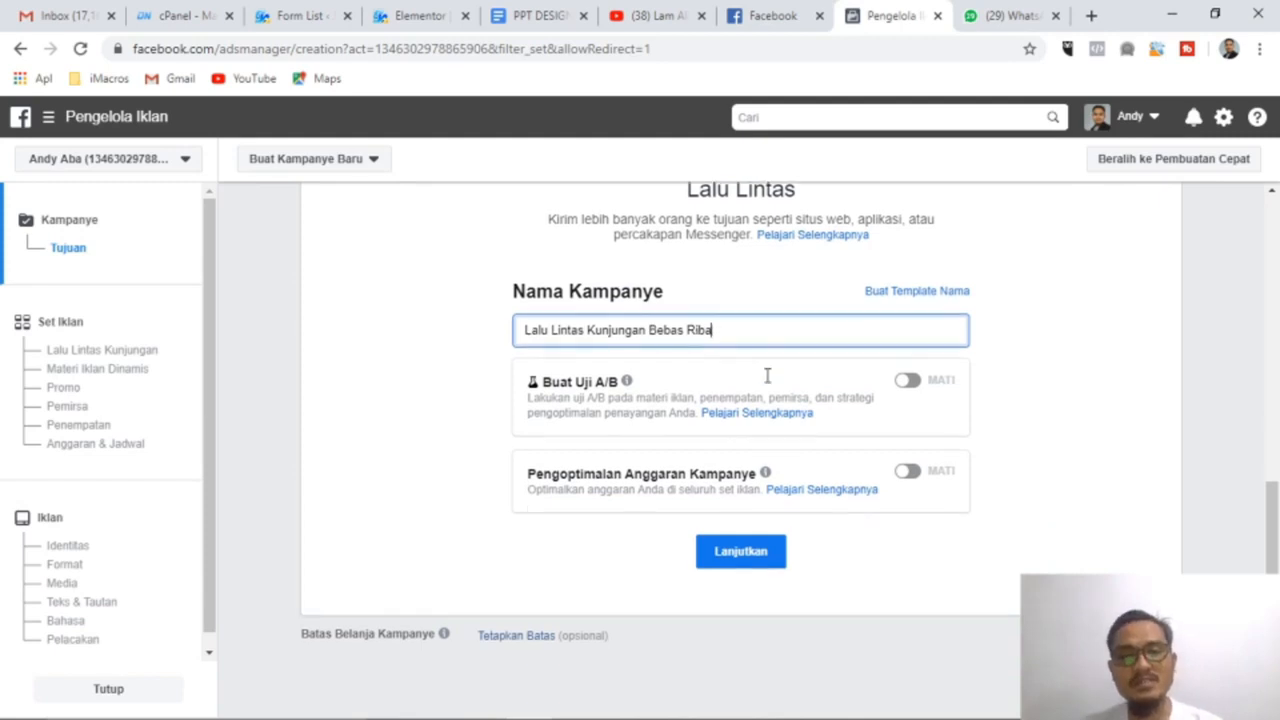
{"action": "left_click", "coordinate": [753, 558]}
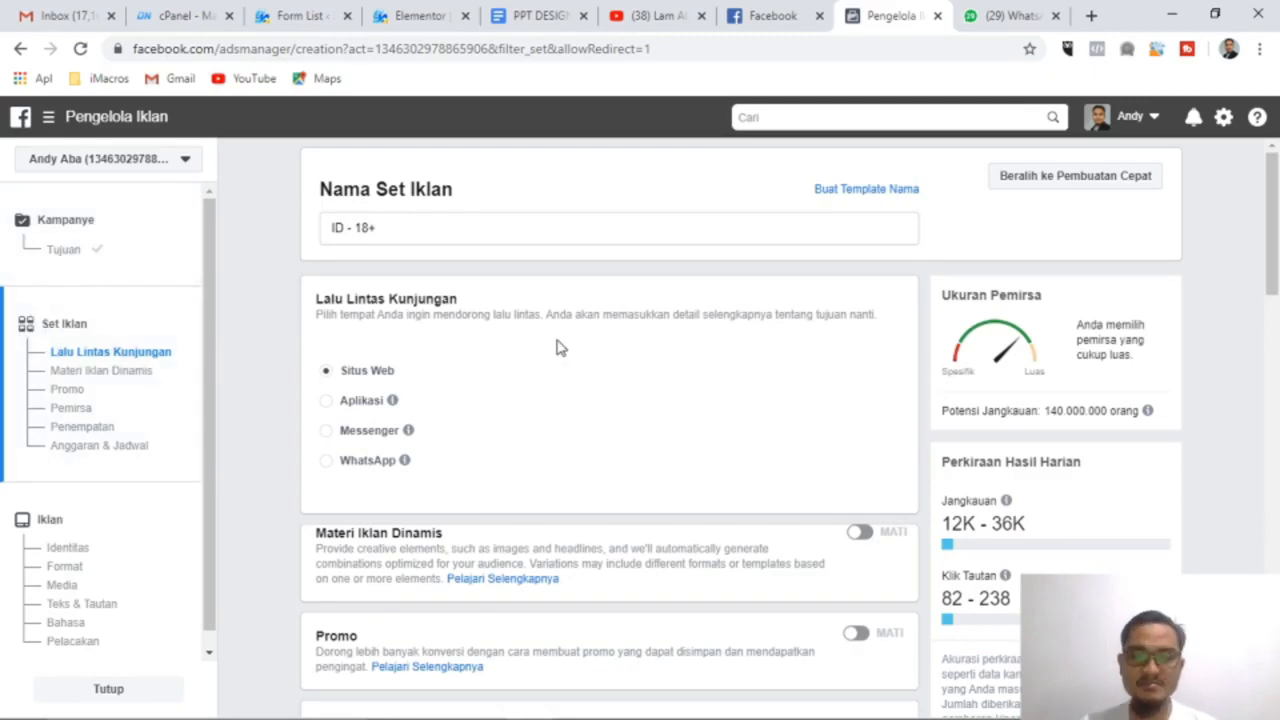
Step: Set the ad set's audience location to the city Kota Bandung, West Java, replacing the country-wide Indonesia target
{"action": "scroll", "coordinate": [487, 330], "scroll_direction": "down", "scroll_amount": 1}
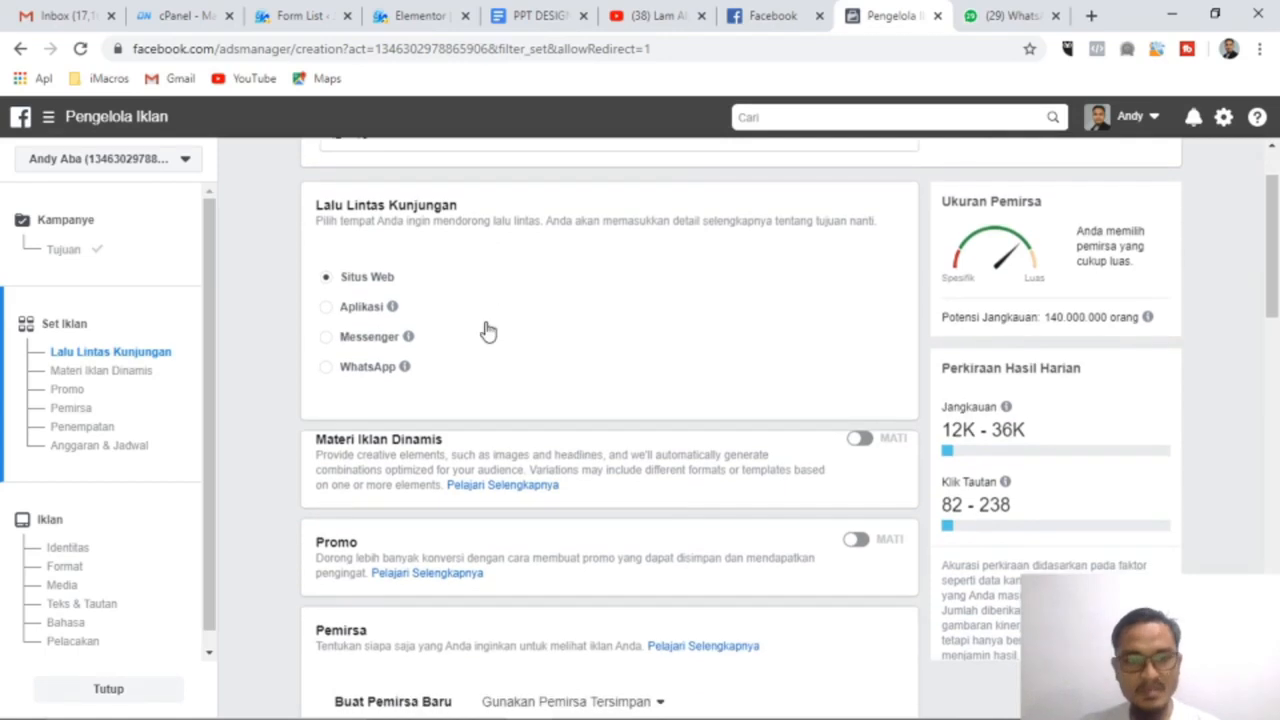
{"action": "scroll", "coordinate": [489, 330], "scroll_direction": "up", "scroll_amount": 1}
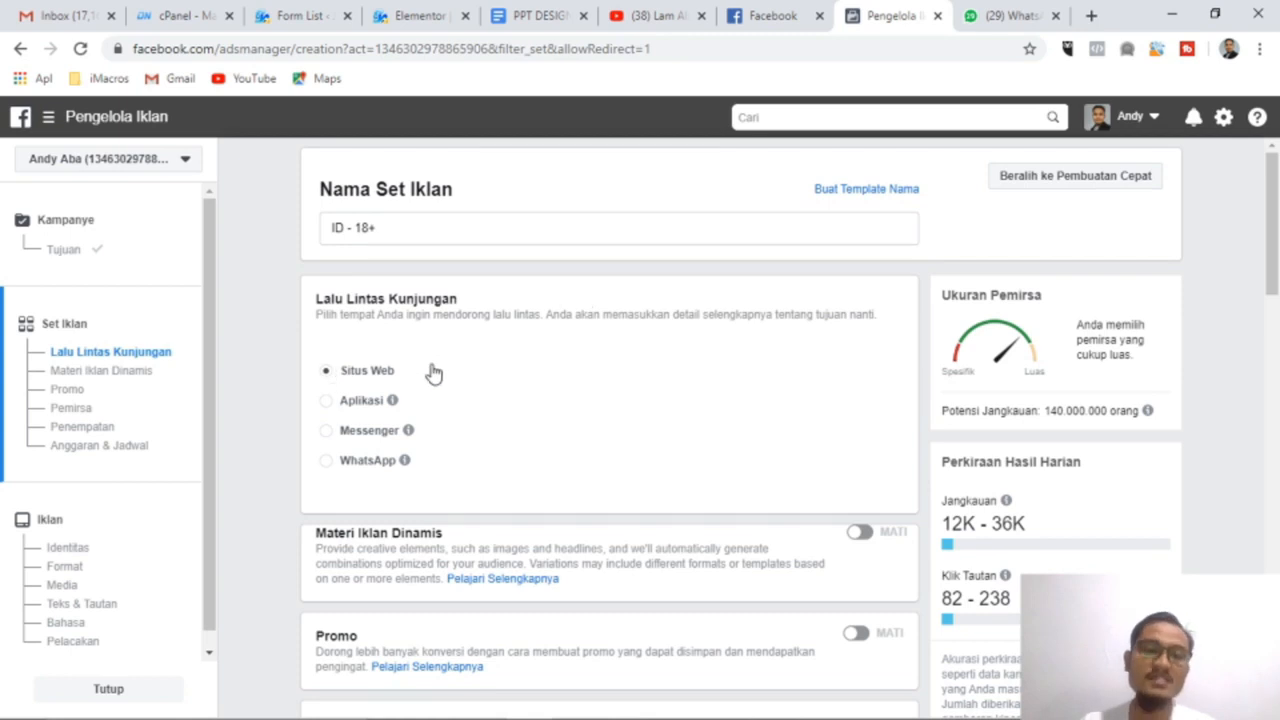
{"action": "scroll", "coordinate": [568, 360], "scroll_direction": "down", "scroll_amount": 3}
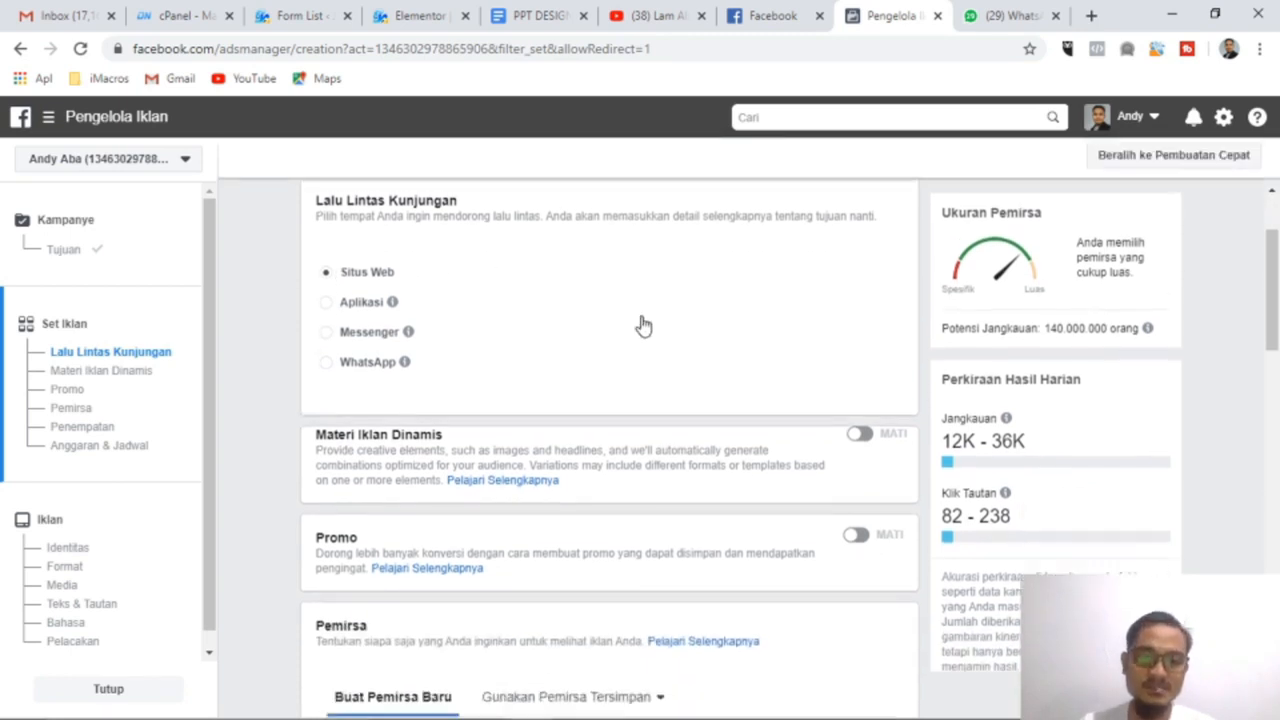
{"action": "scroll", "coordinate": [575, 322], "scroll_direction": "down", "scroll_amount": 3}
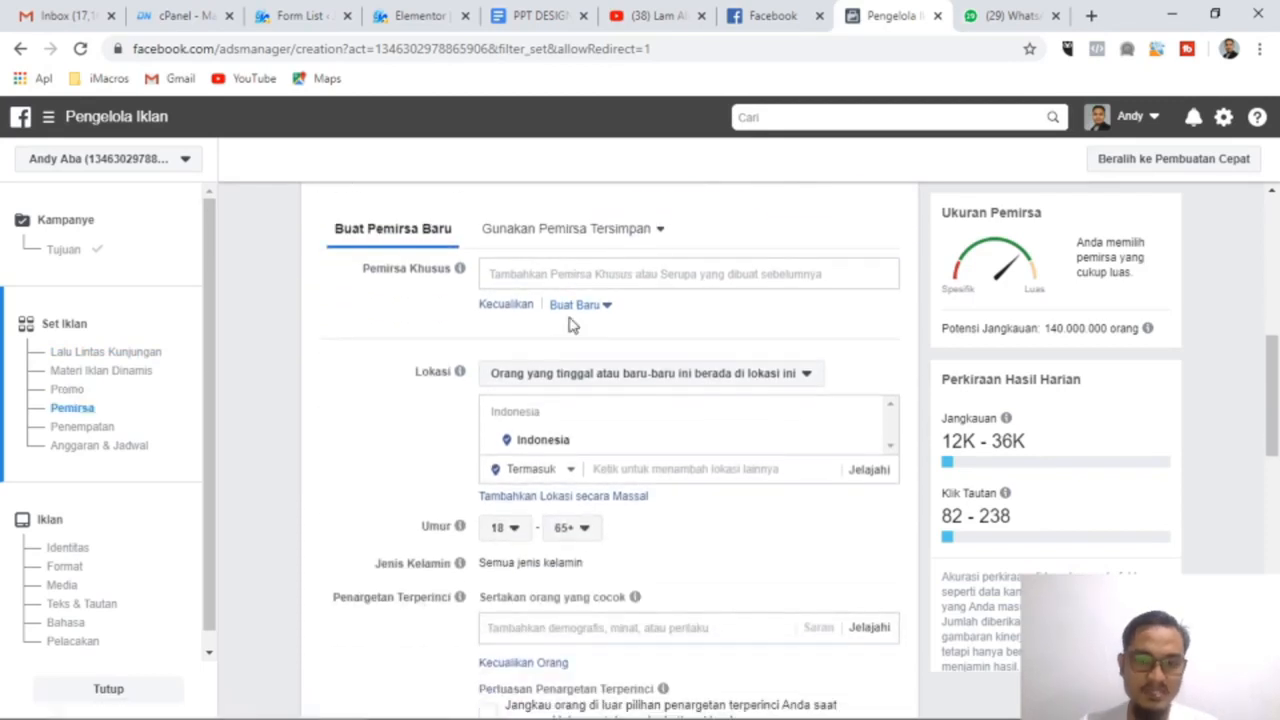
{"action": "scroll", "coordinate": [362, 354], "scroll_direction": "down", "scroll_amount": 1}
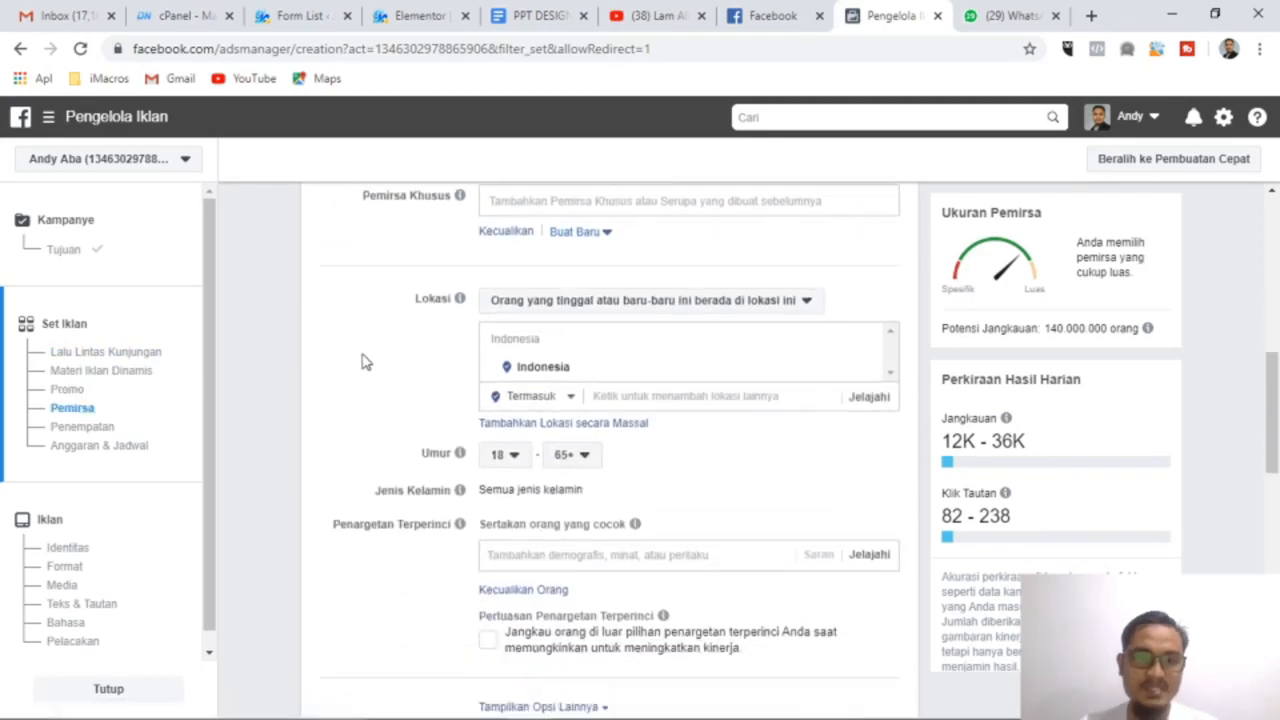
{"action": "scroll", "coordinate": [362, 354], "scroll_direction": "up", "scroll_amount": 1}
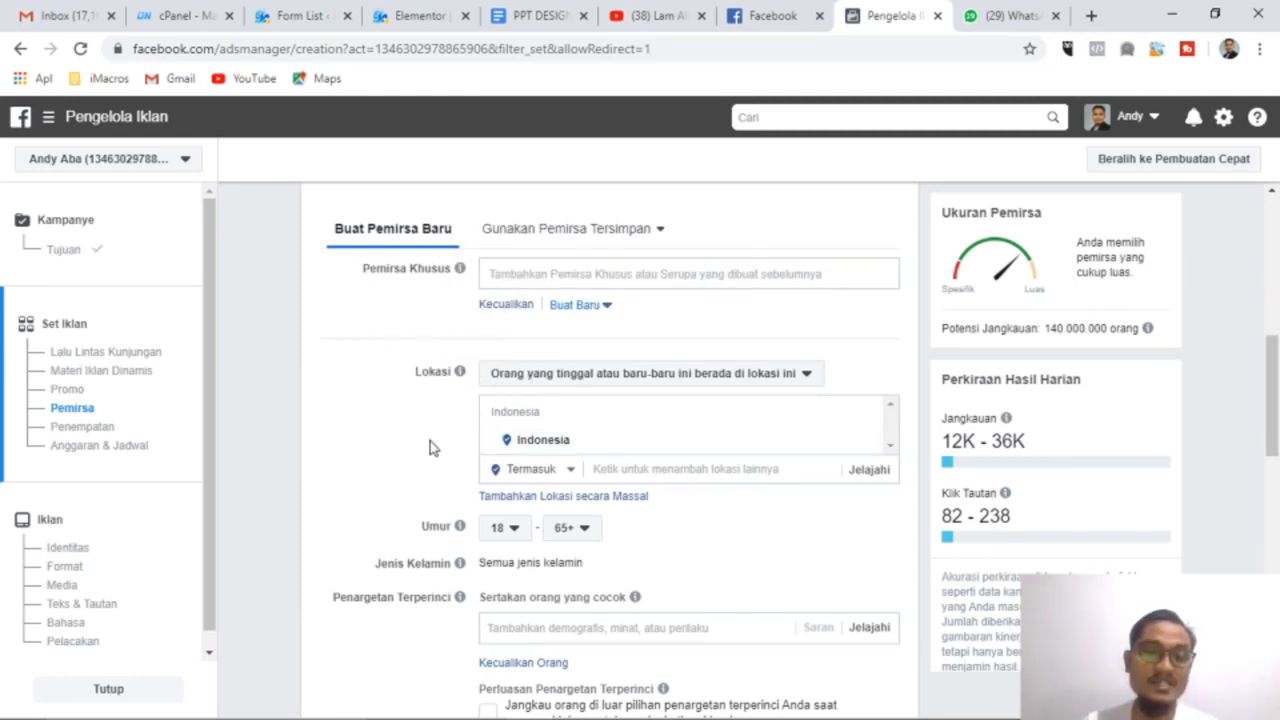
{"action": "mouse_move", "coordinate": [458, 372]}
{"action": "left_click", "coordinate": [590, 474]}
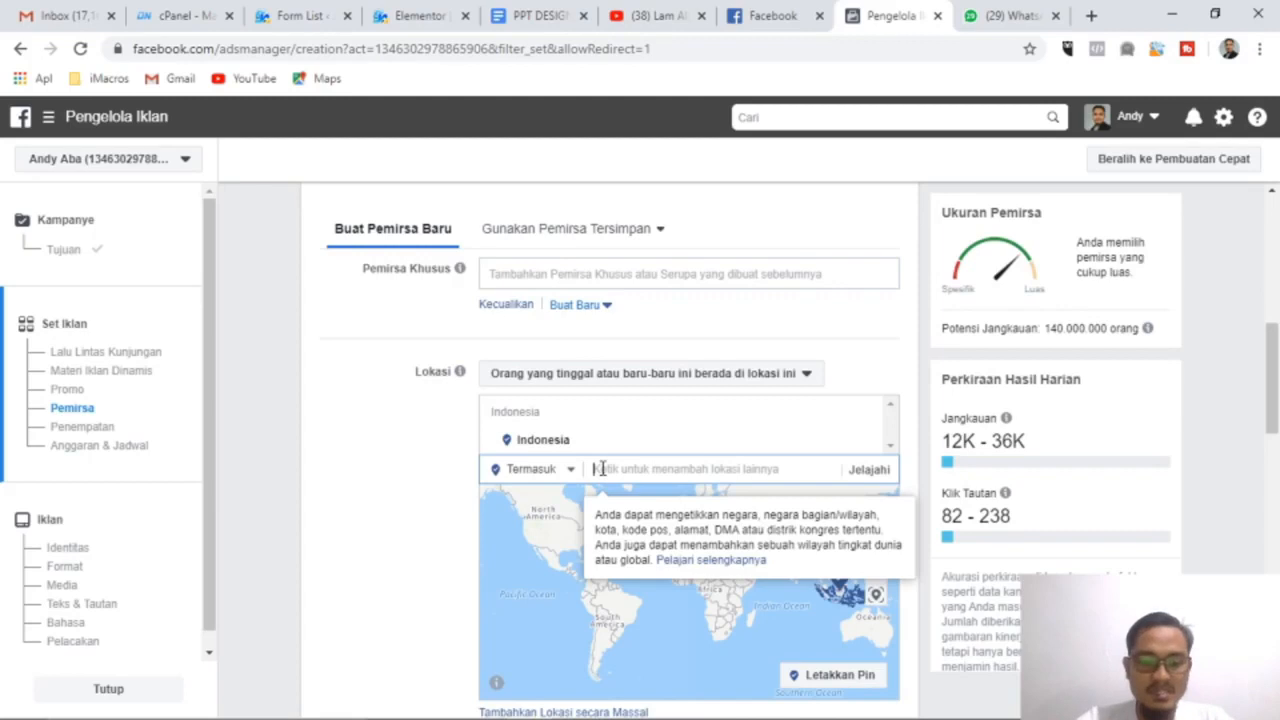
{"action": "type", "text": "Bandung"}
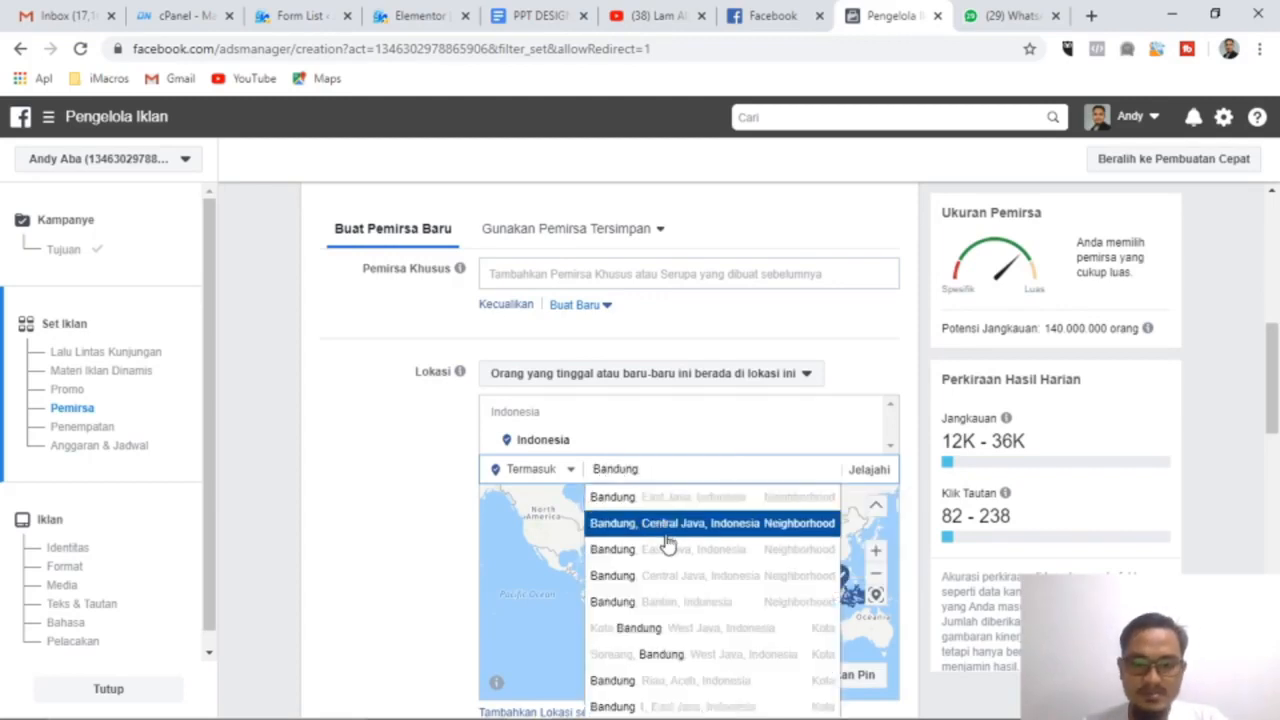
{"action": "scroll", "coordinate": [670, 560], "scroll_direction": "down", "scroll_amount": 1}
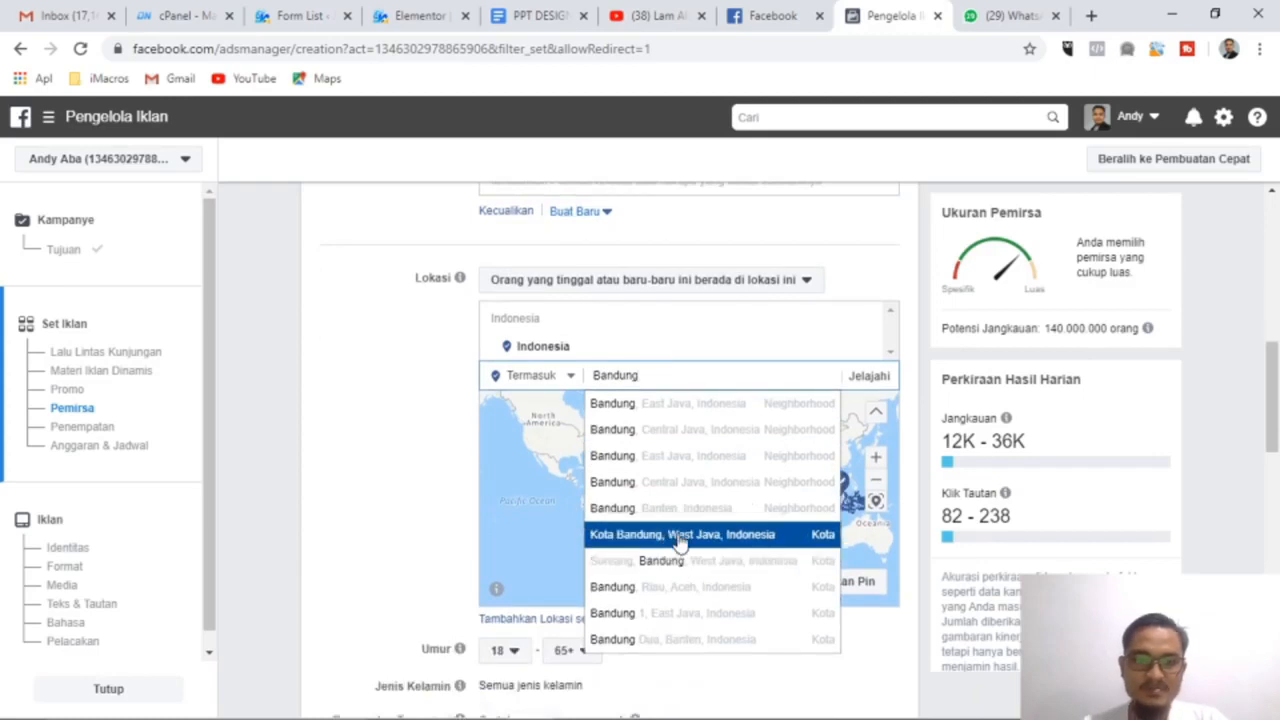
{"action": "left_click", "coordinate": [678, 536]}
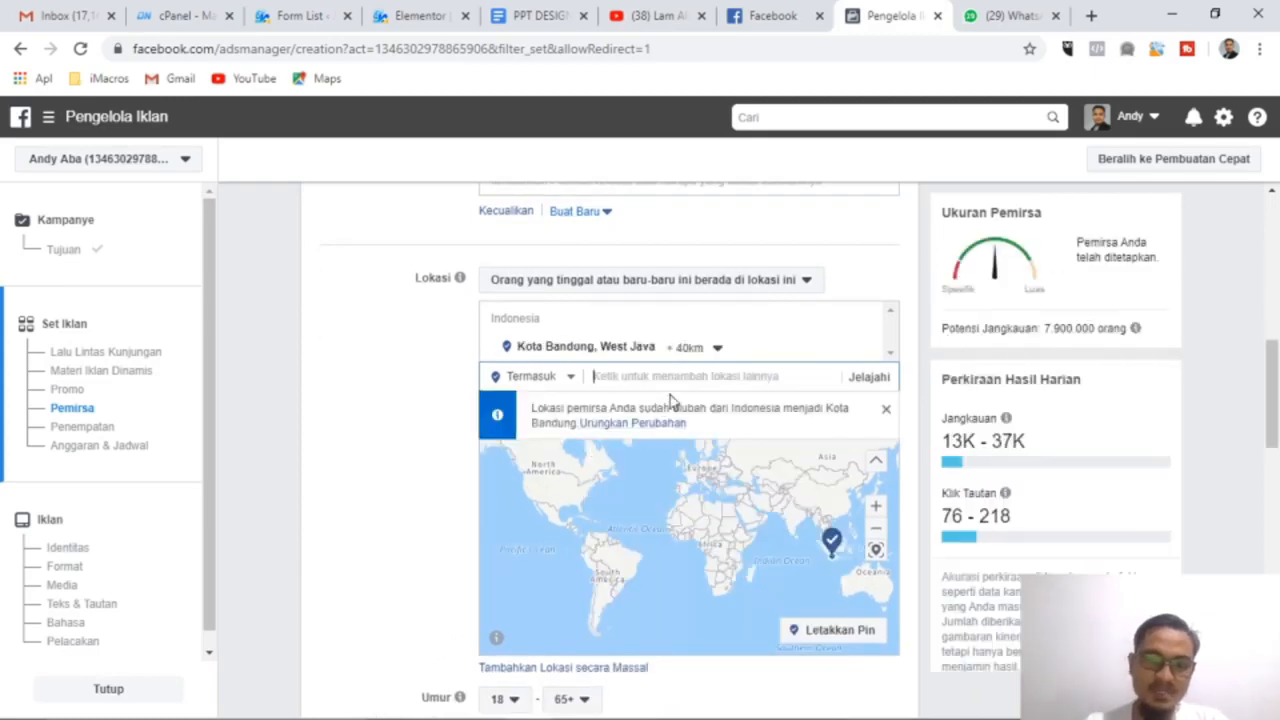
Step: Add the cities Jakarta, Jakarta and Kota Surabaya, East Java to the audience's included locations
{"action": "left_click", "coordinate": [696, 376]}
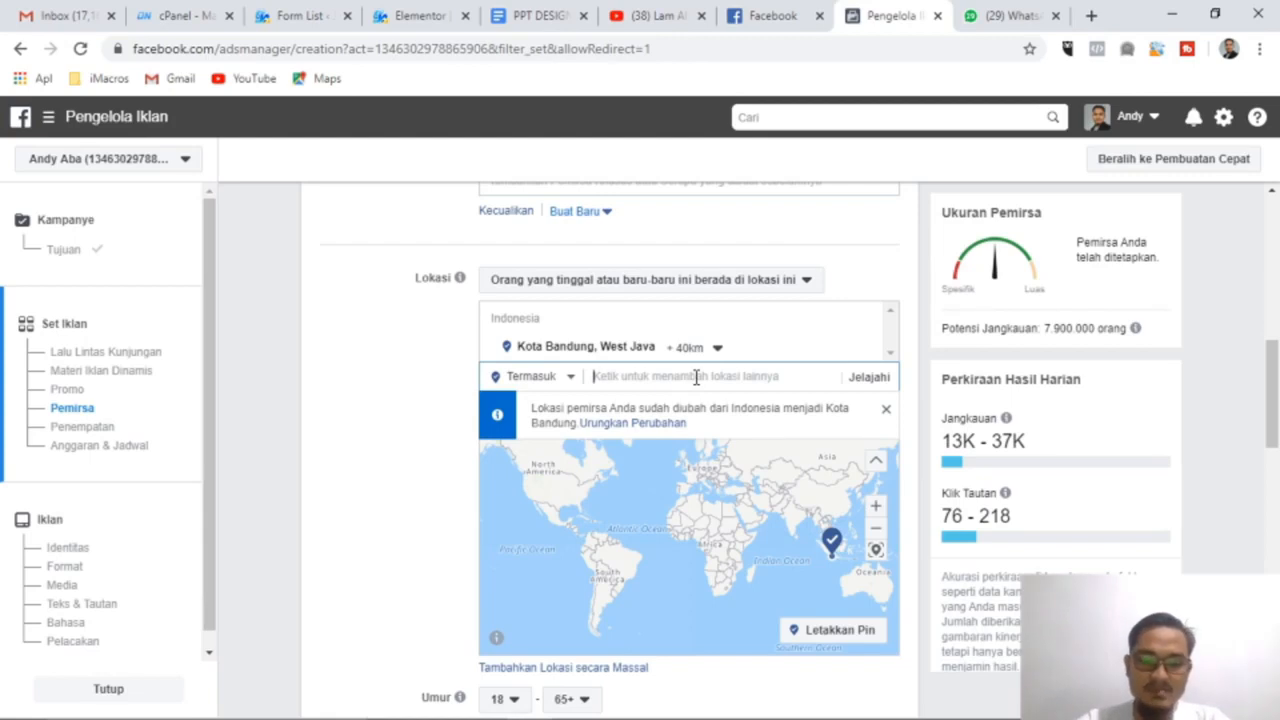
{"action": "type", "text": "Jakarta"}
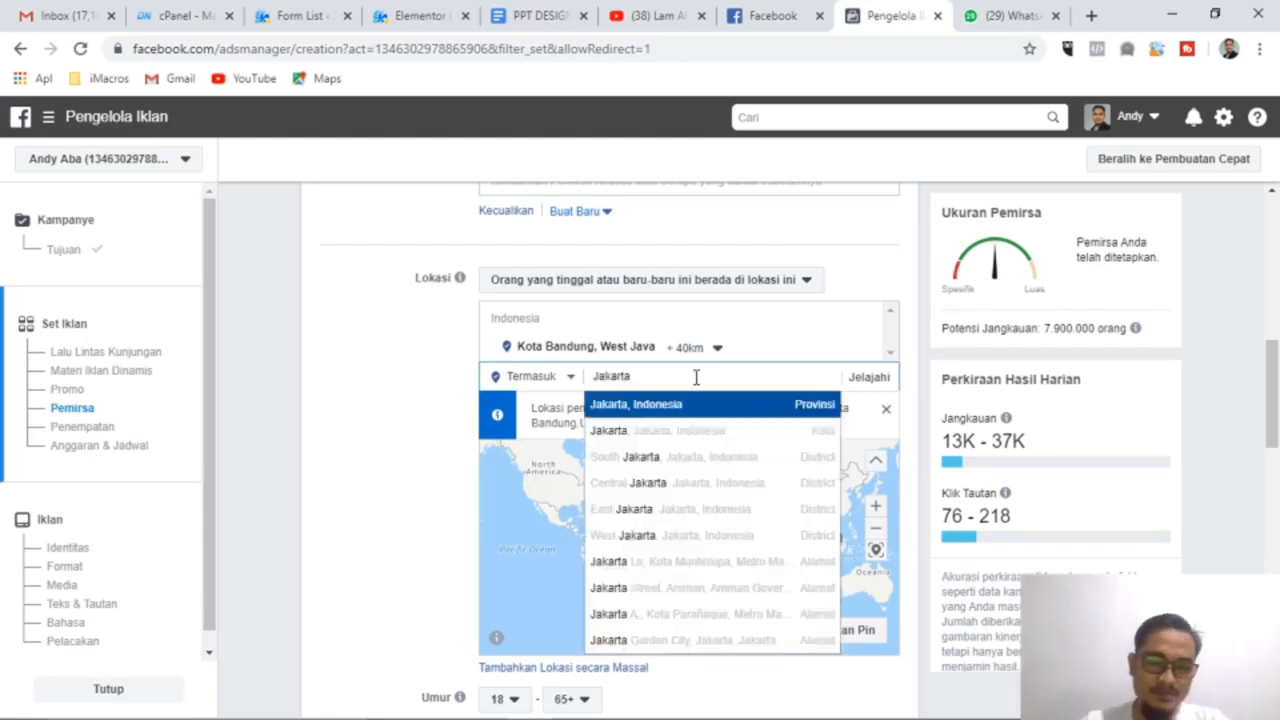
{"action": "left_click", "coordinate": [707, 440]}
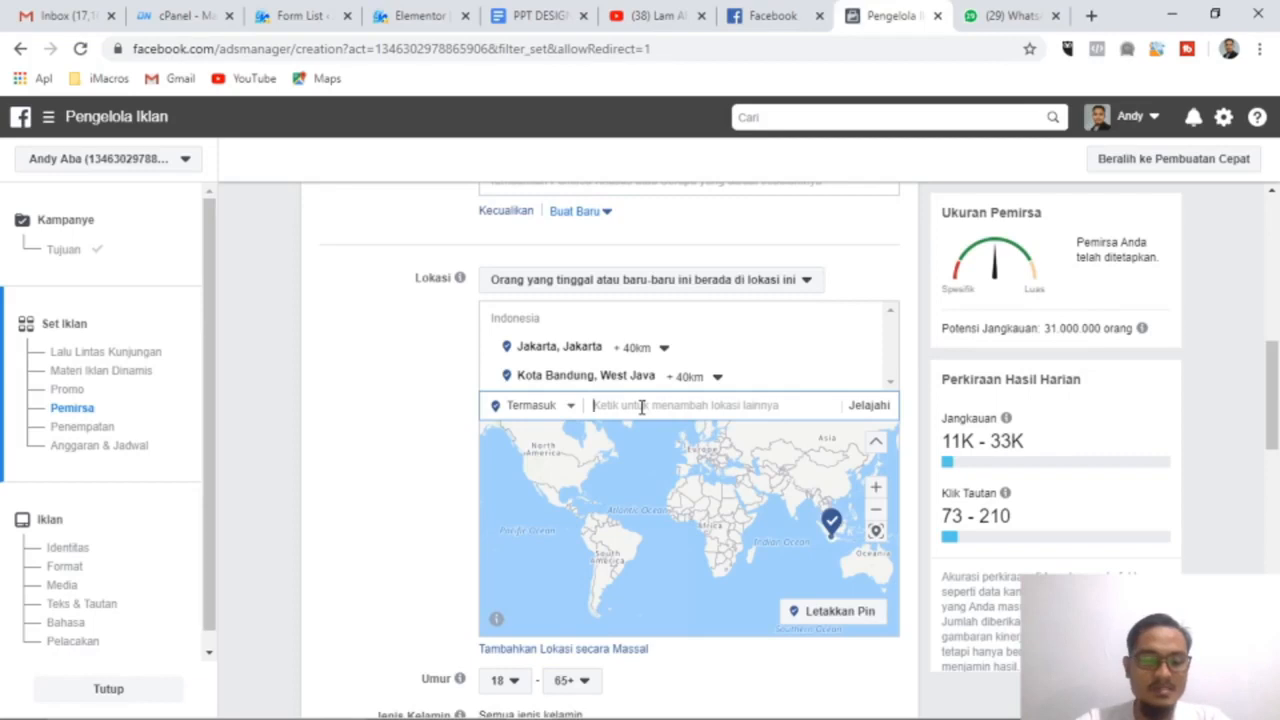
{"action": "type", "text": "Sura"}
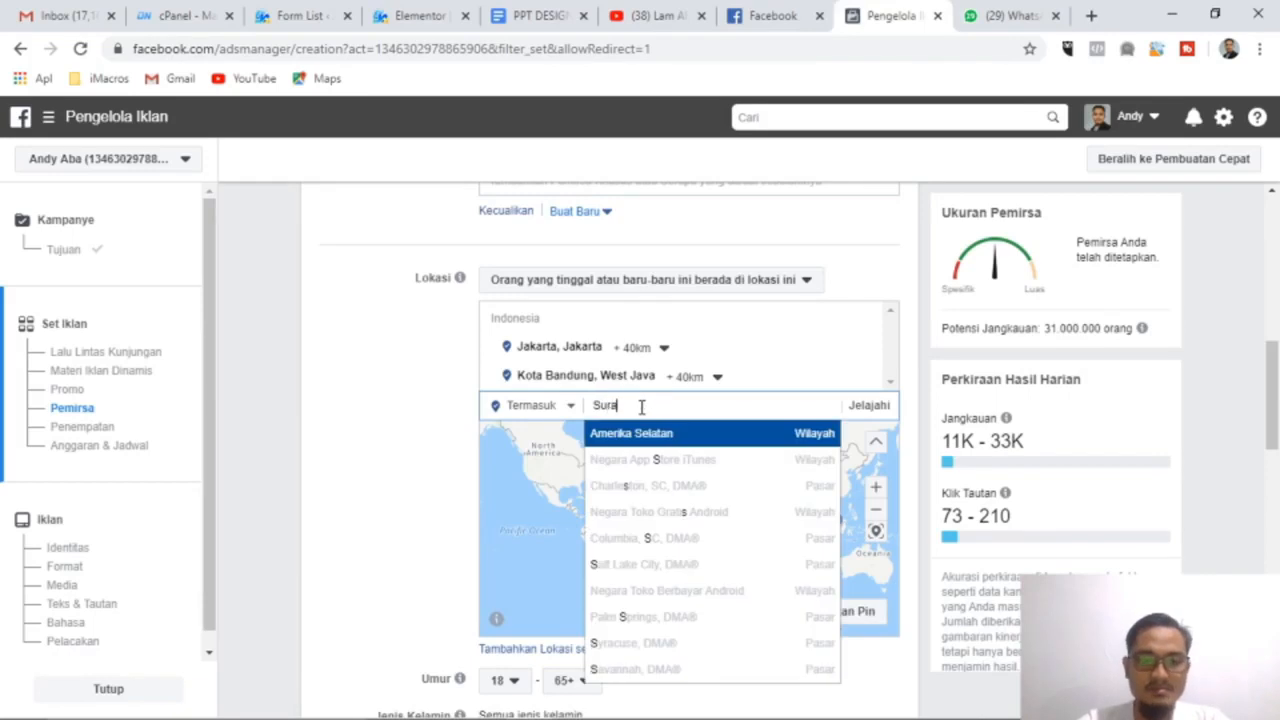
{"action": "type", "text": "baya"}
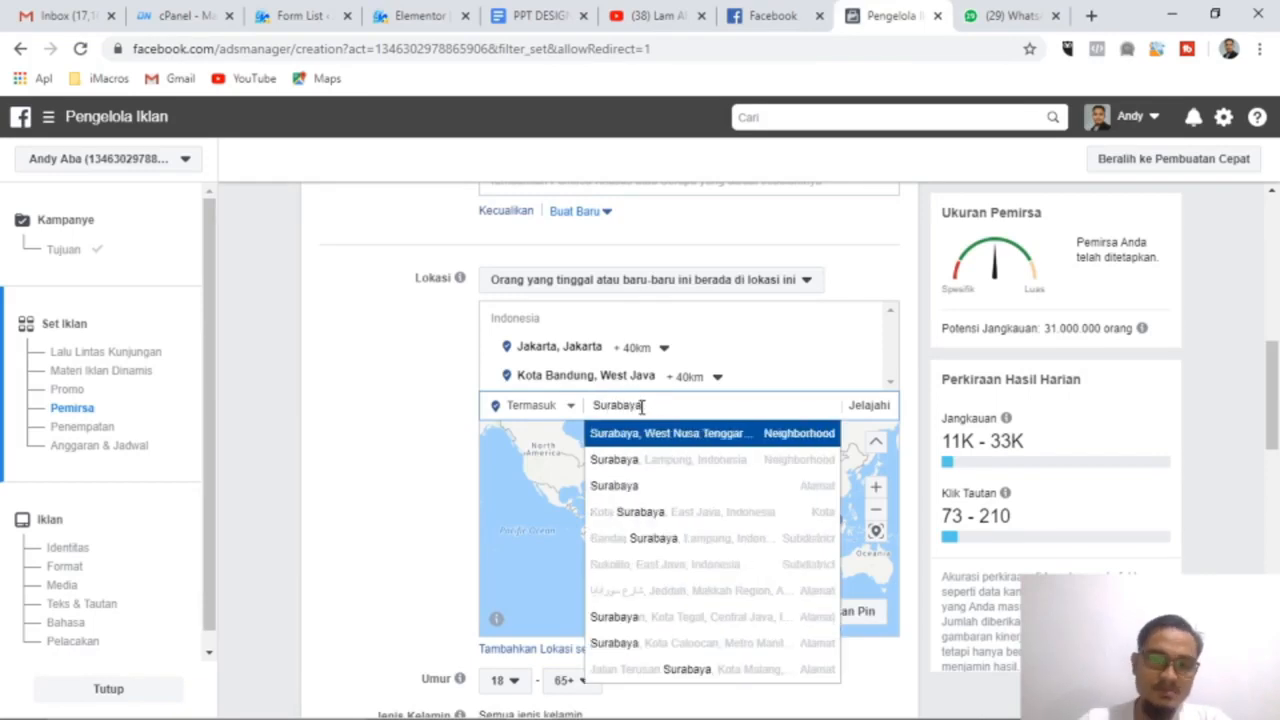
{"action": "left_click", "coordinate": [677, 520]}
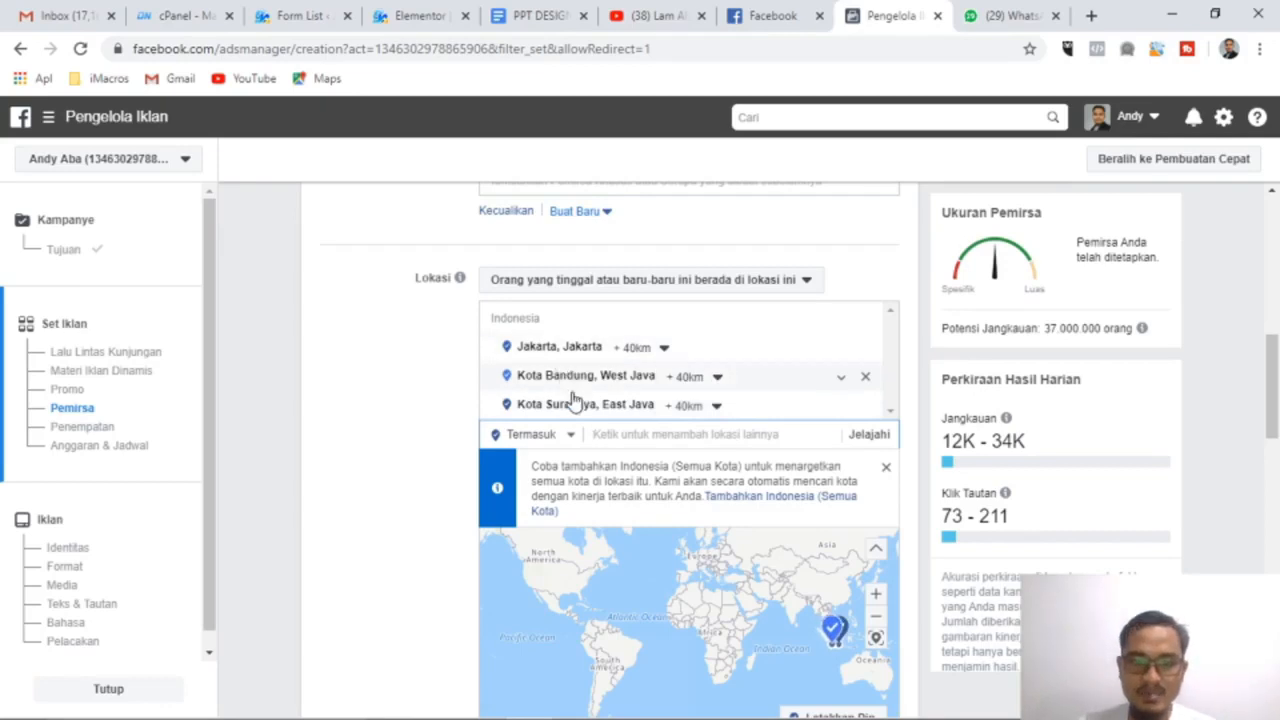
Step: Restrict Jakarta, Kota Bandung and Kota Surabaya to "Kota saat ini saja" instead of a surrounding radius
{"action": "left_click", "coordinate": [665, 350]}
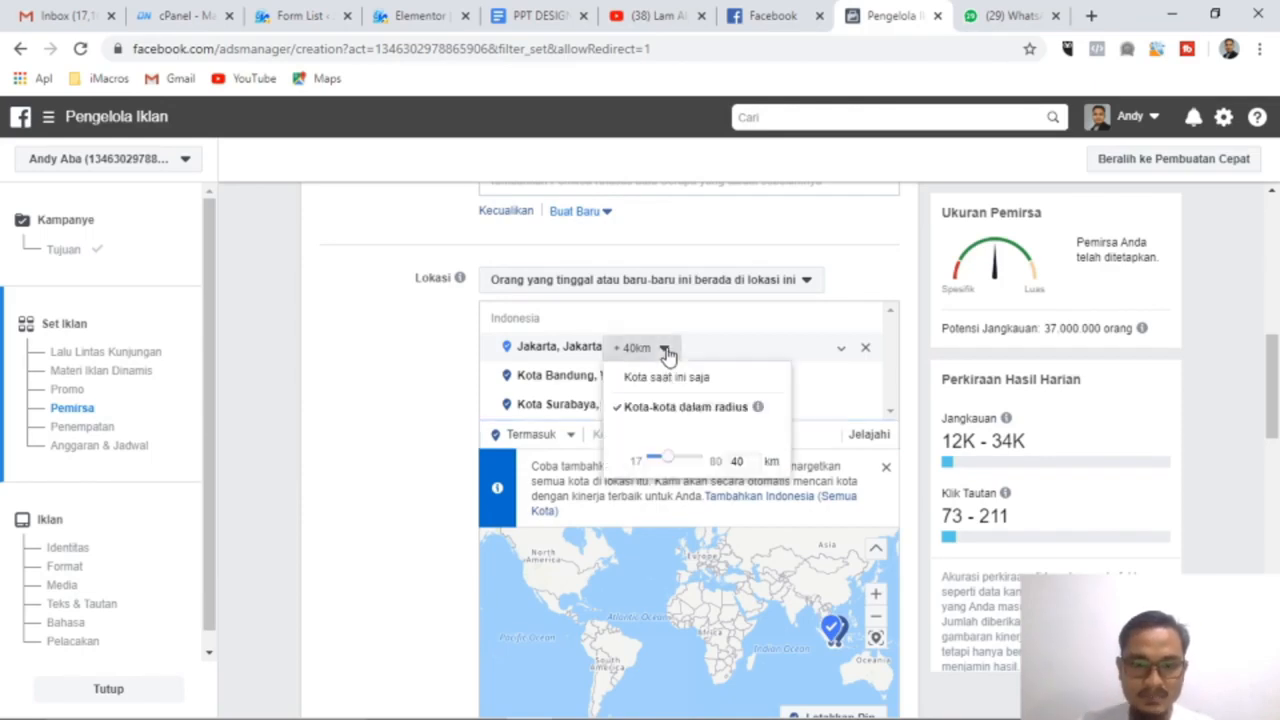
{"action": "left_click", "coordinate": [722, 380]}
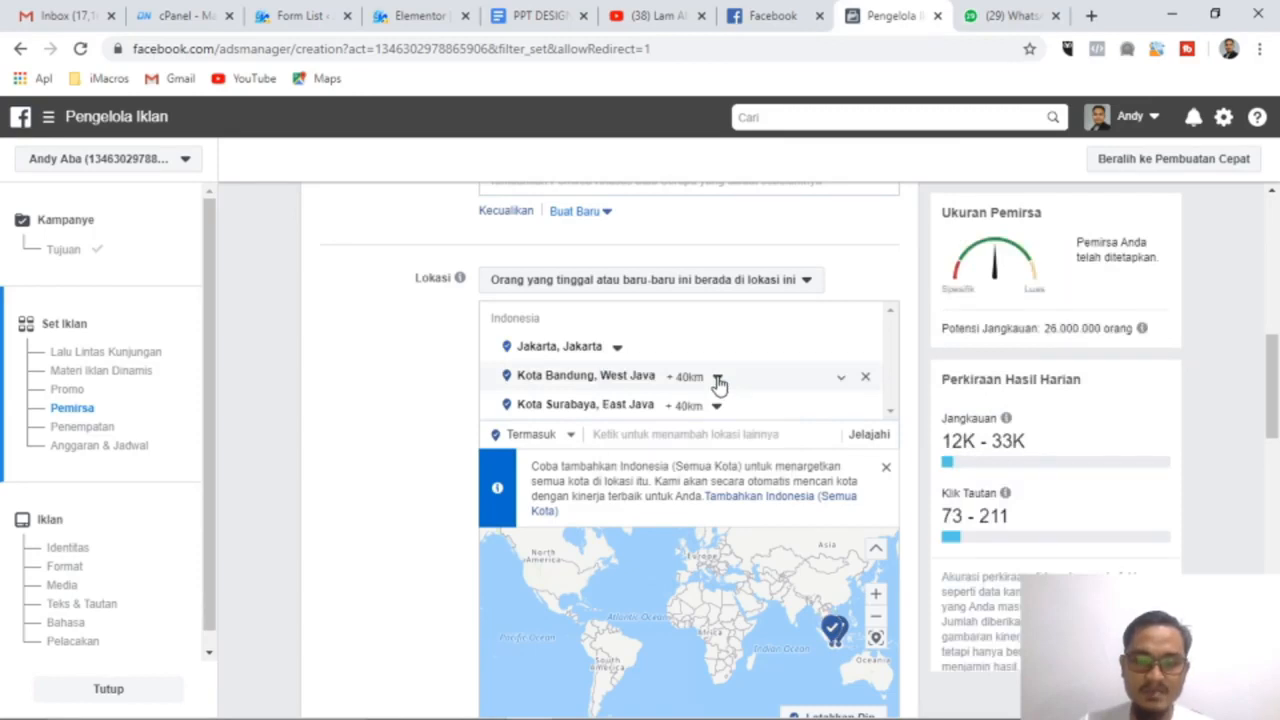
{"action": "left_click", "coordinate": [717, 380]}
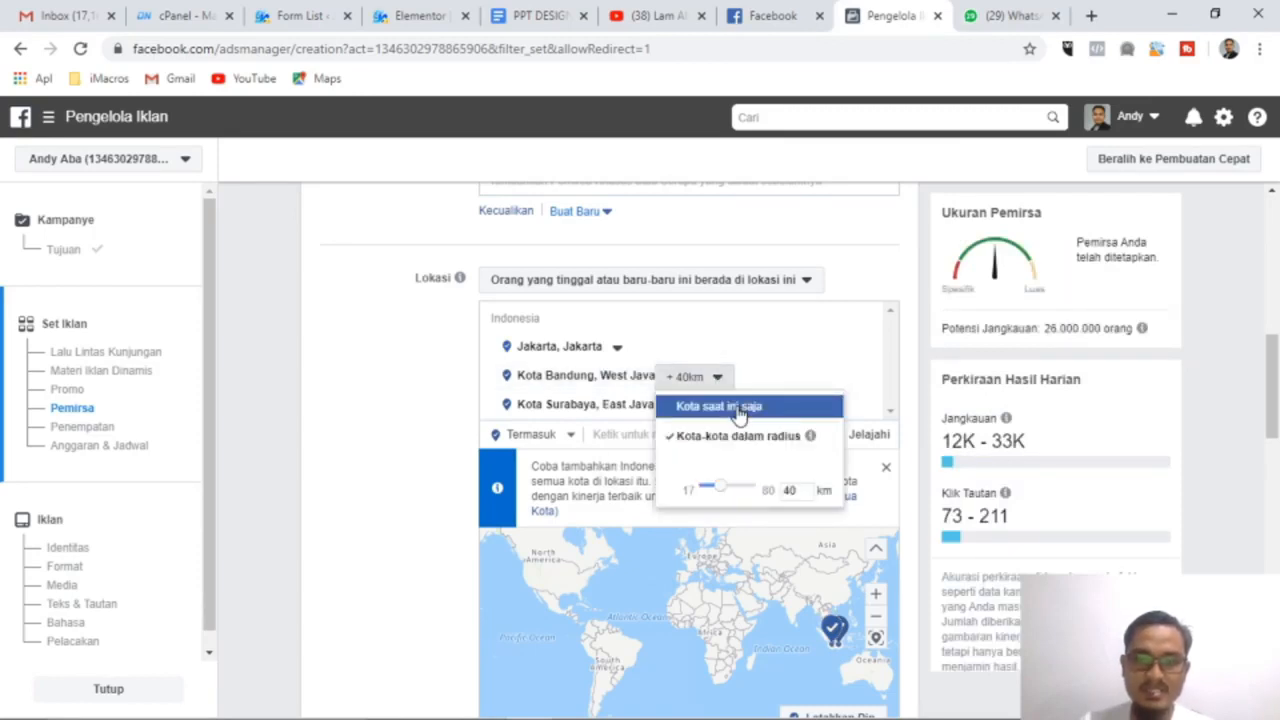
{"action": "left_click", "coordinate": [738, 414]}
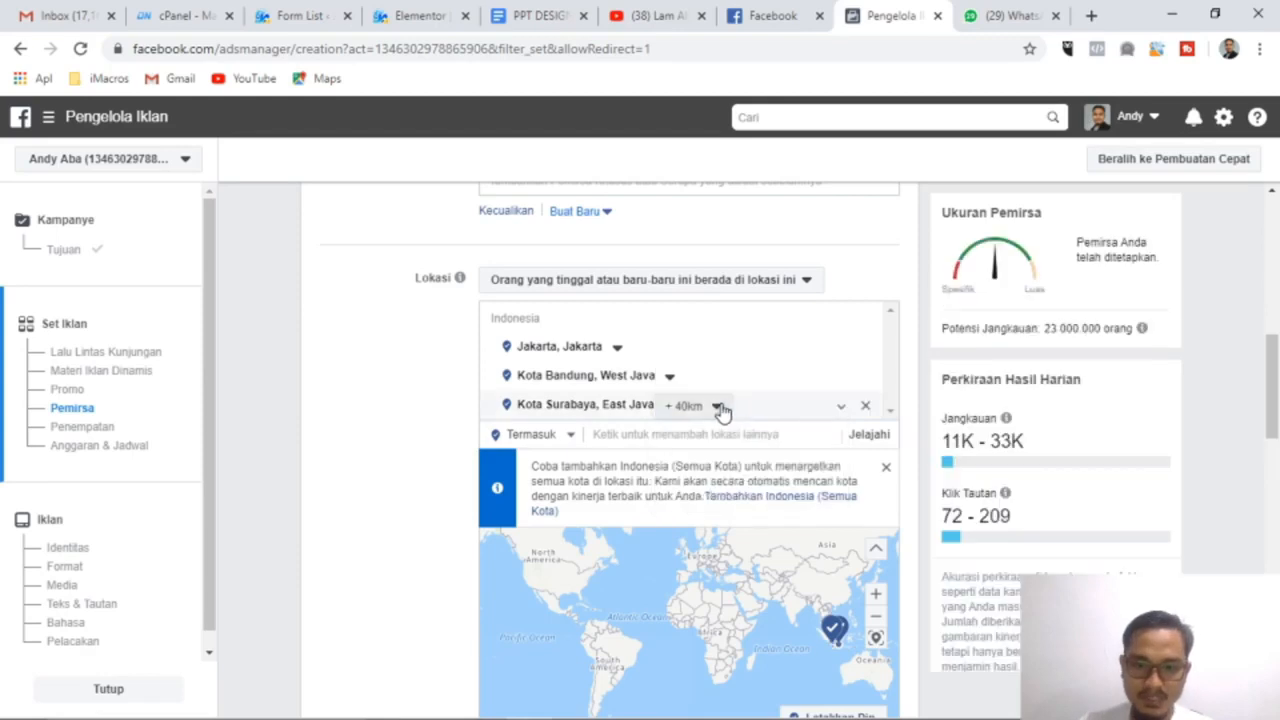
{"action": "left_click", "coordinate": [717, 407]}
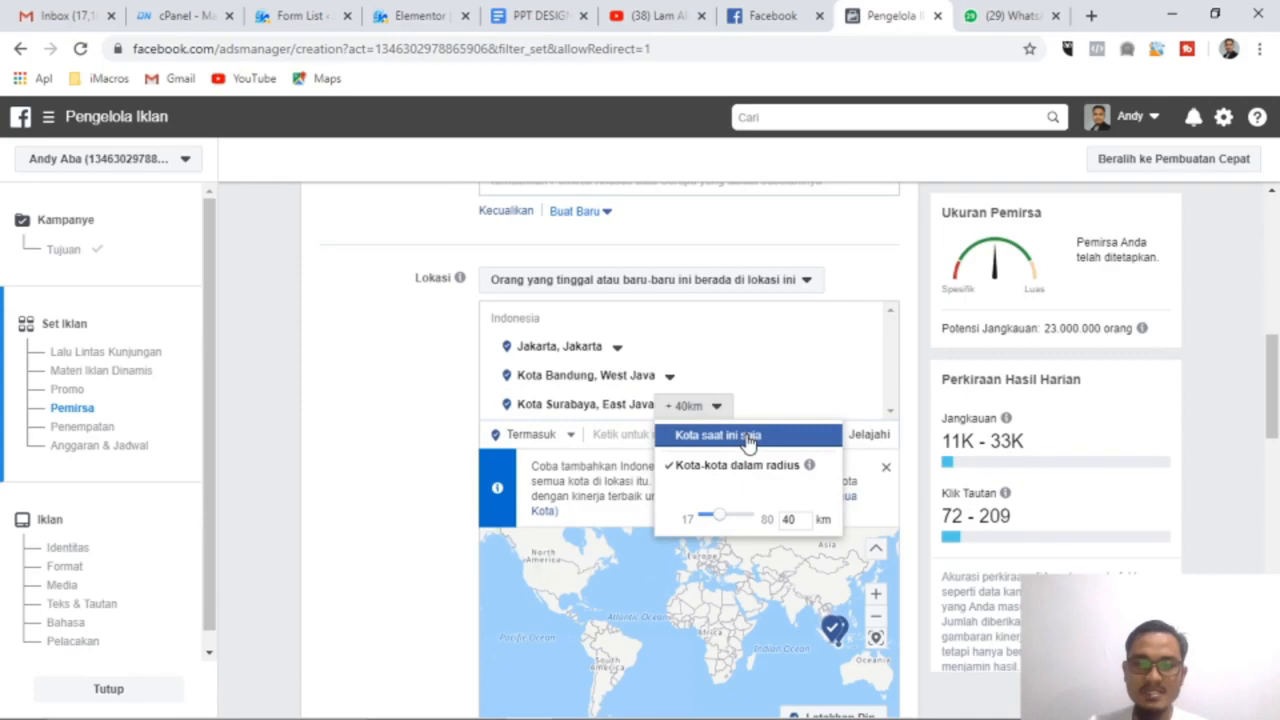
{"action": "left_click", "coordinate": [749, 438]}
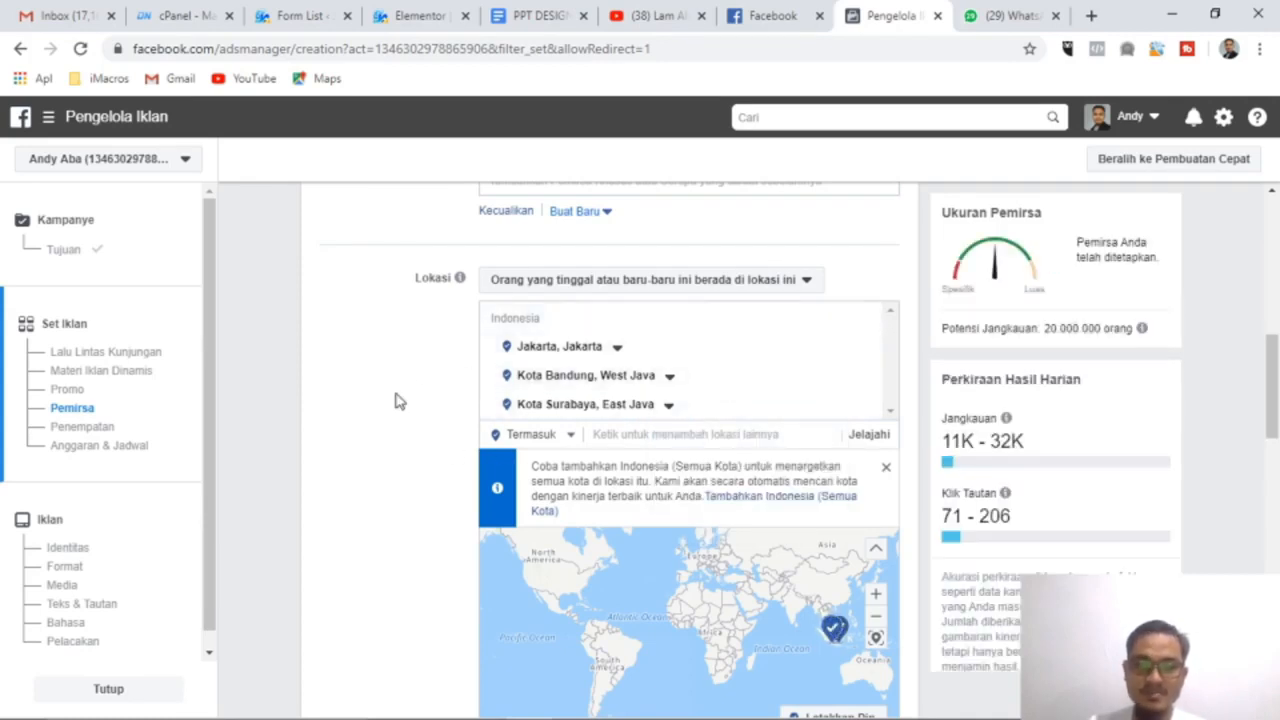
{"action": "scroll", "coordinate": [397, 410], "scroll_direction": "down", "scroll_amount": 1}
{"action": "scroll", "coordinate": [397, 415], "scroll_direction": "down", "scroll_amount": 3}
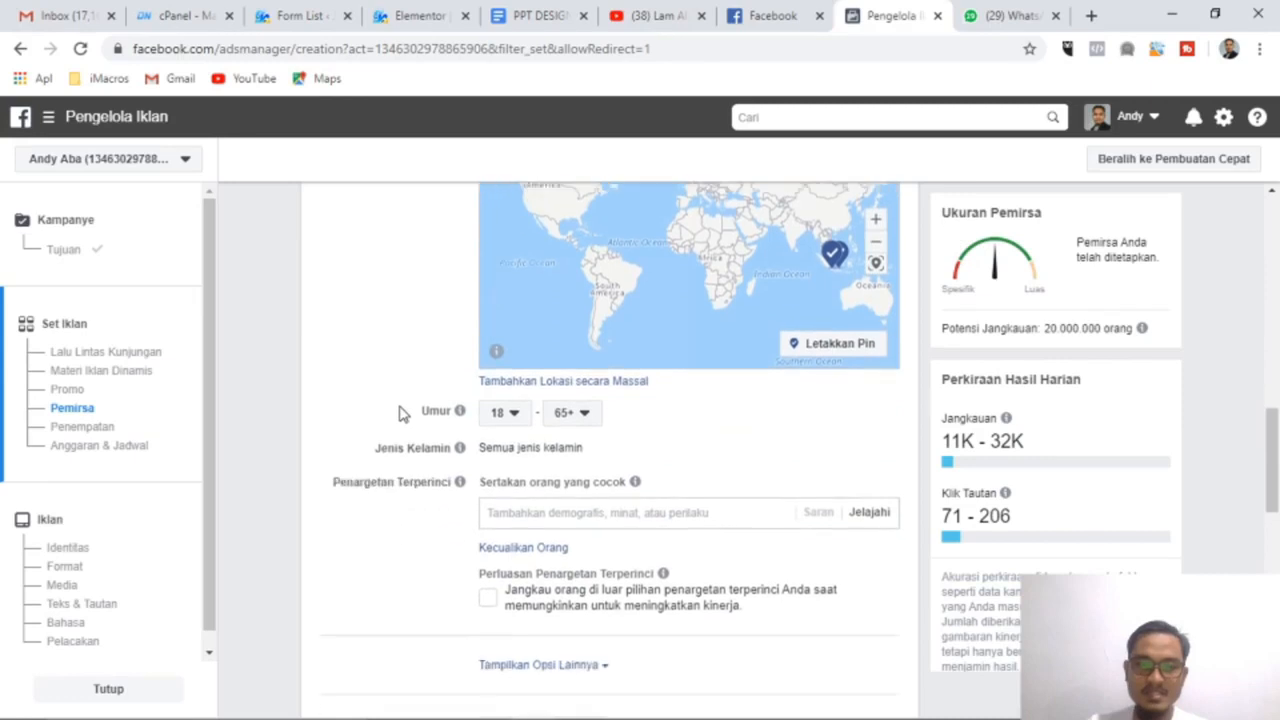
Step: Set the audience's age range to 30–50
{"action": "left_click", "coordinate": [513, 415]}
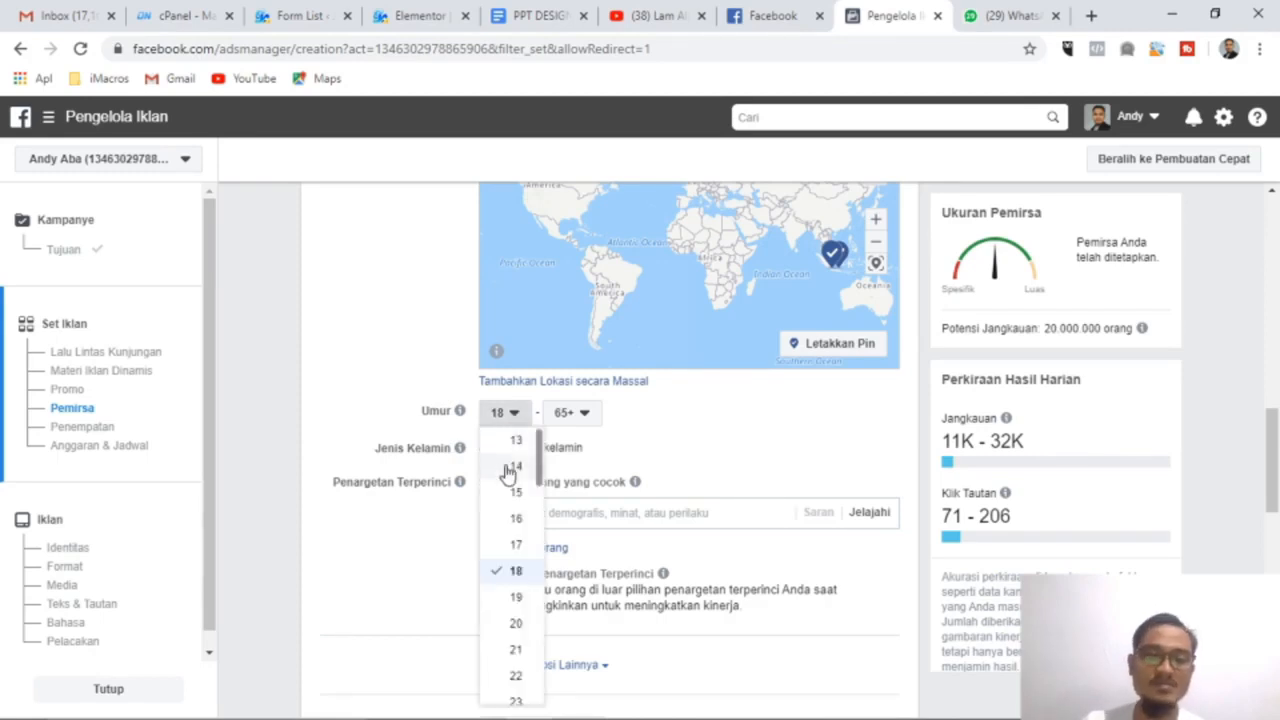
{"action": "scroll", "coordinate": [516, 545], "scroll_direction": "down", "scroll_amount": 1}
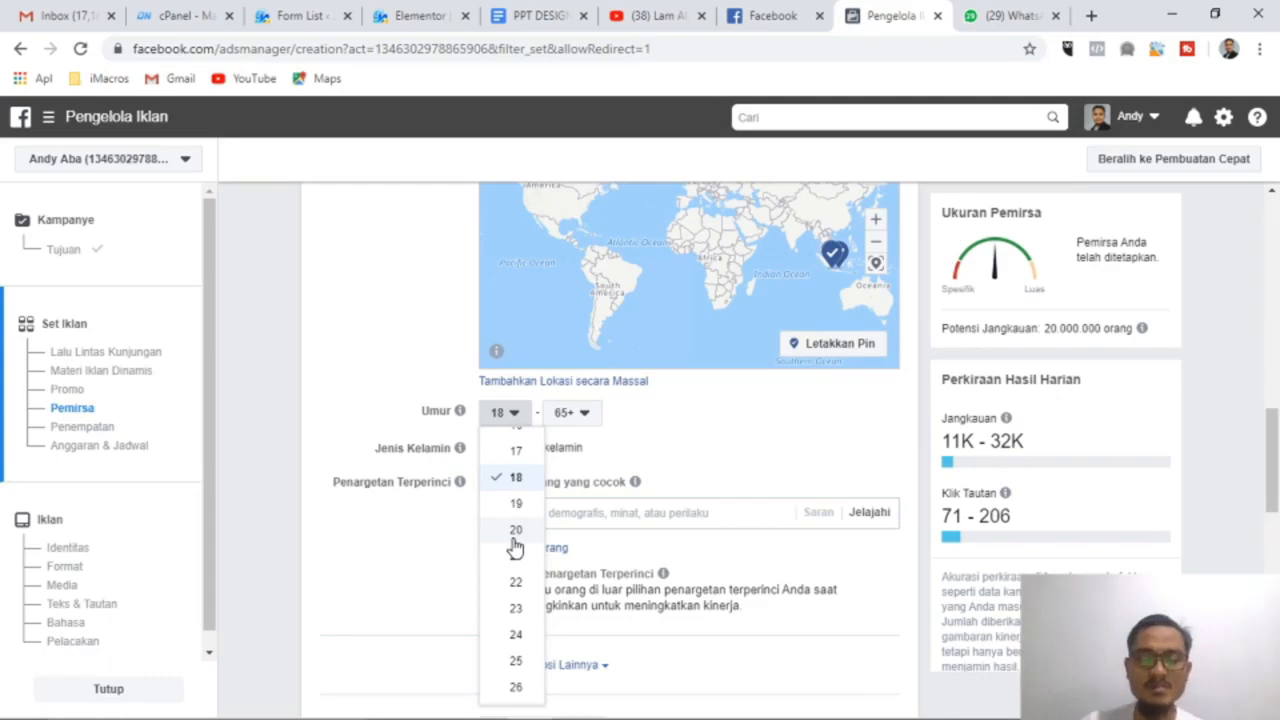
{"action": "scroll", "coordinate": [513, 550], "scroll_direction": "down", "scroll_amount": 4}
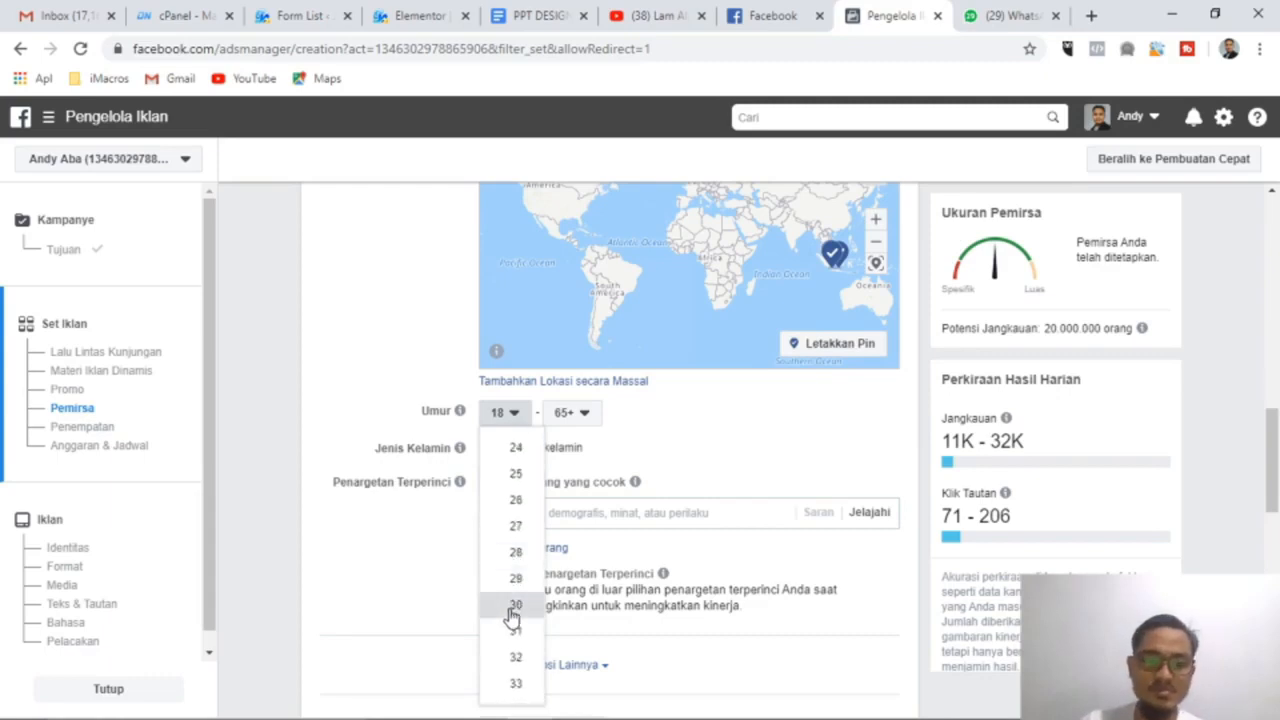
{"action": "left_click", "coordinate": [511, 608]}
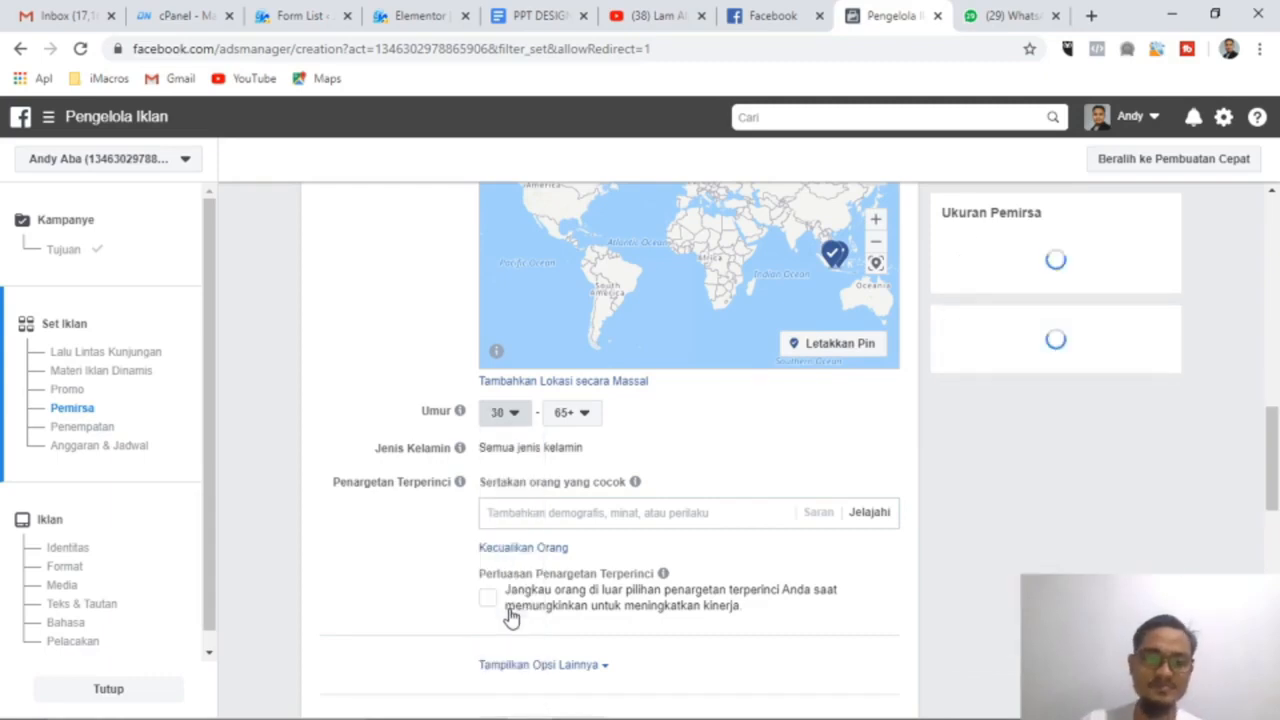
{"action": "left_click", "coordinate": [586, 416]}
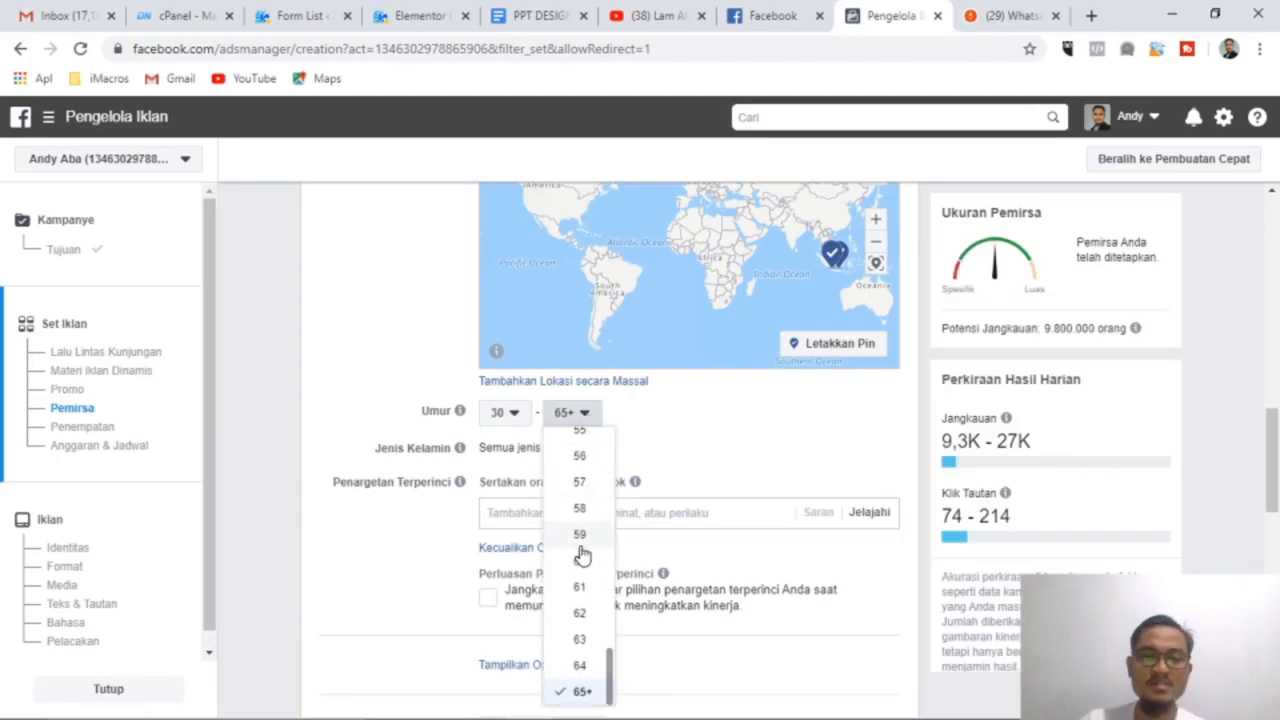
{"action": "scroll", "coordinate": [581, 555], "scroll_direction": "up", "scroll_amount": 2}
{"action": "scroll", "coordinate": [581, 550], "scroll_direction": "up", "scroll_amount": 3}
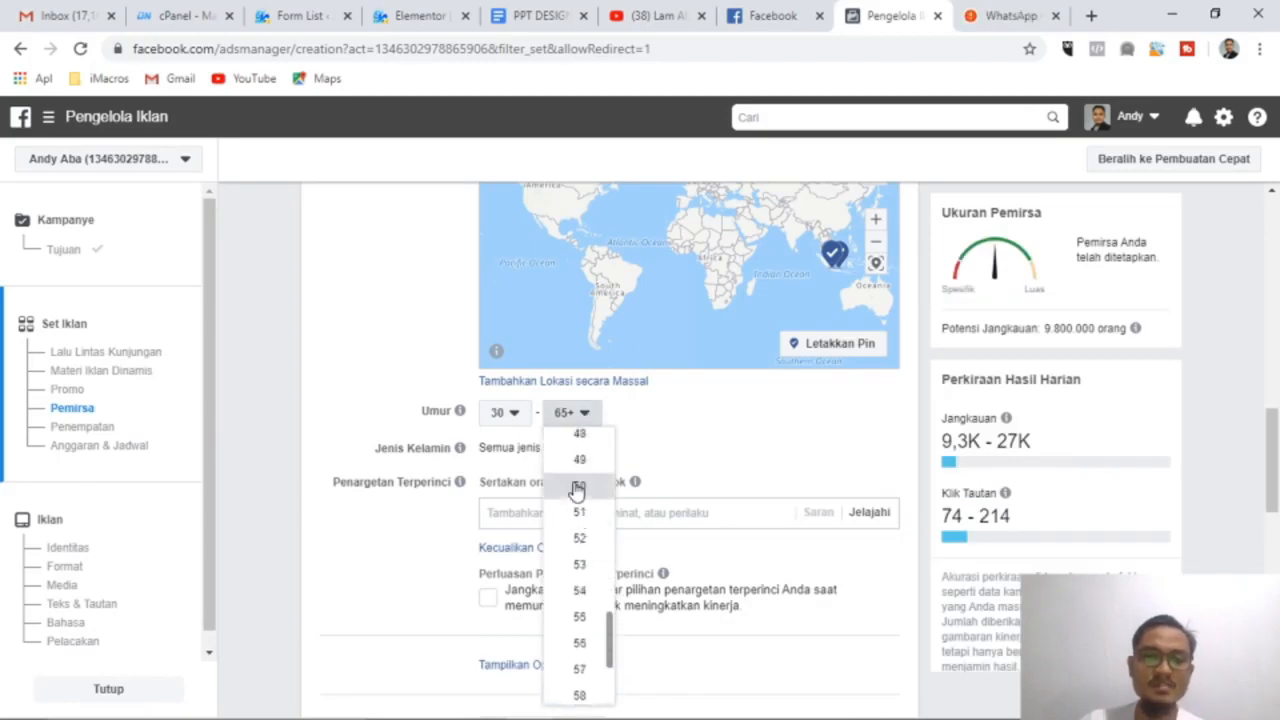
{"action": "left_click", "coordinate": [576, 486]}
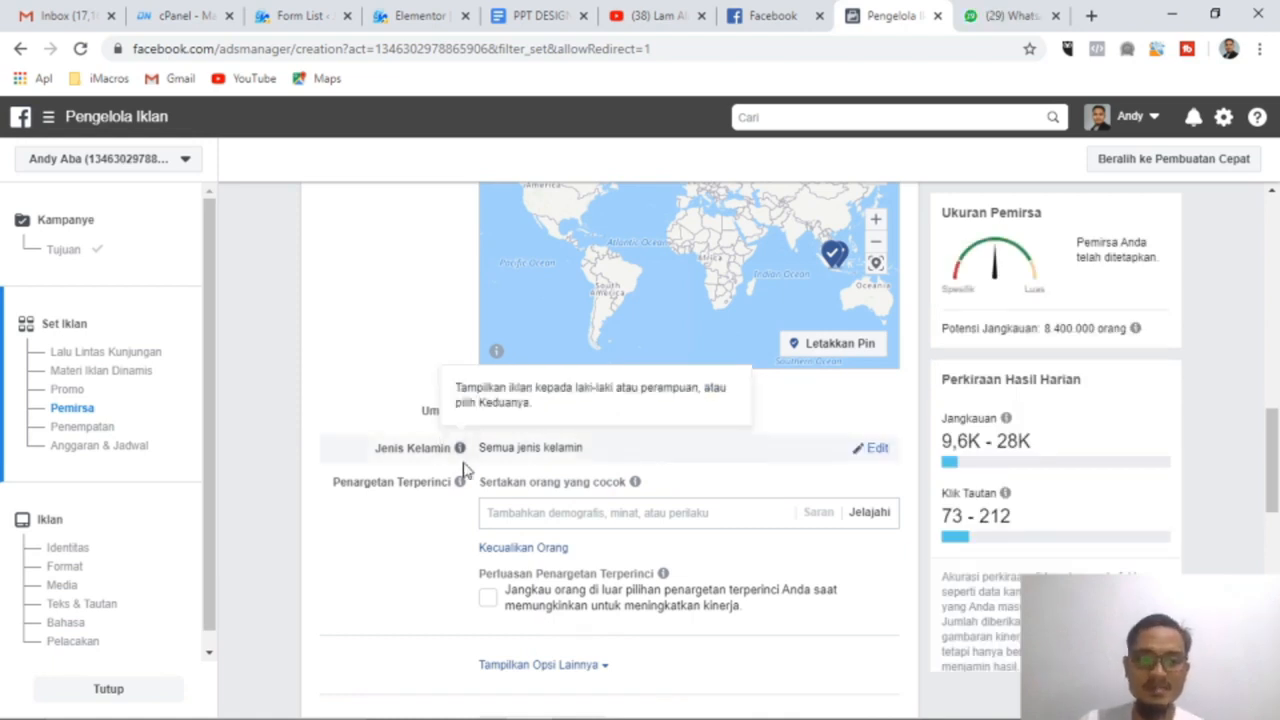
Step: Try the audience's gender as Laki-laki and as Perempuan, and return it to Semua
{"action": "left_click", "coordinate": [877, 452]}
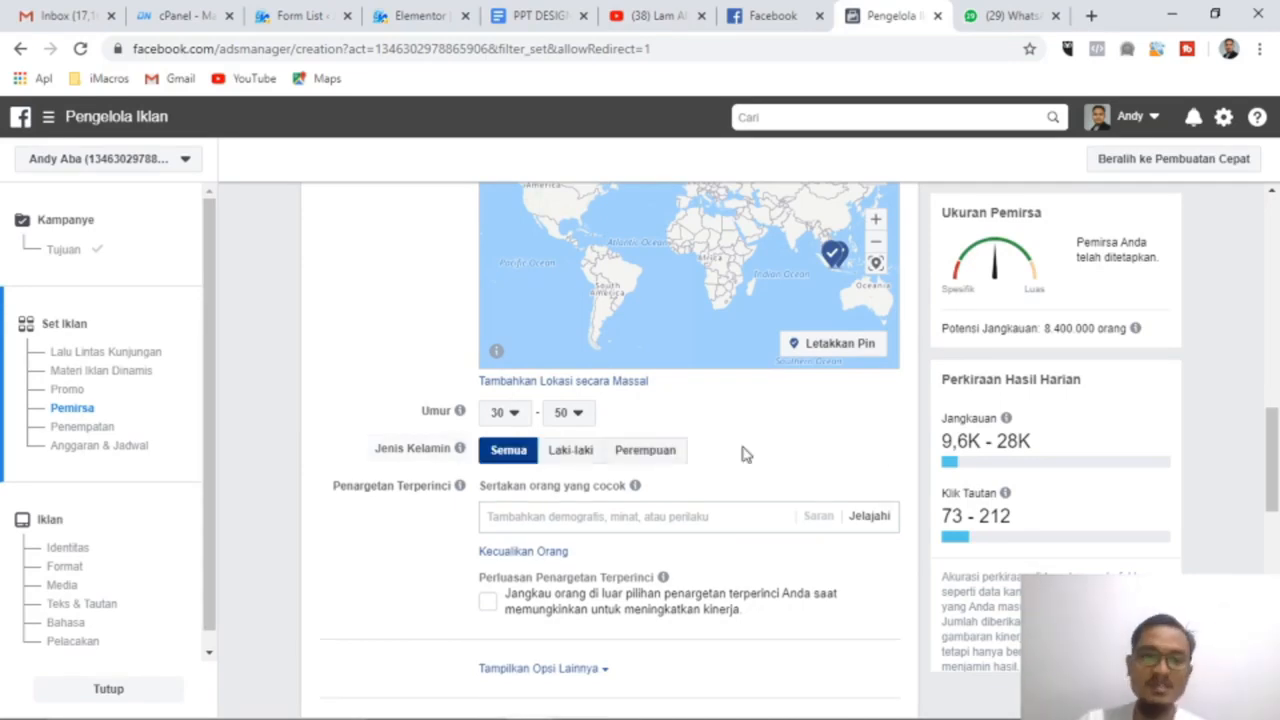
{"action": "left_click", "coordinate": [572, 454]}
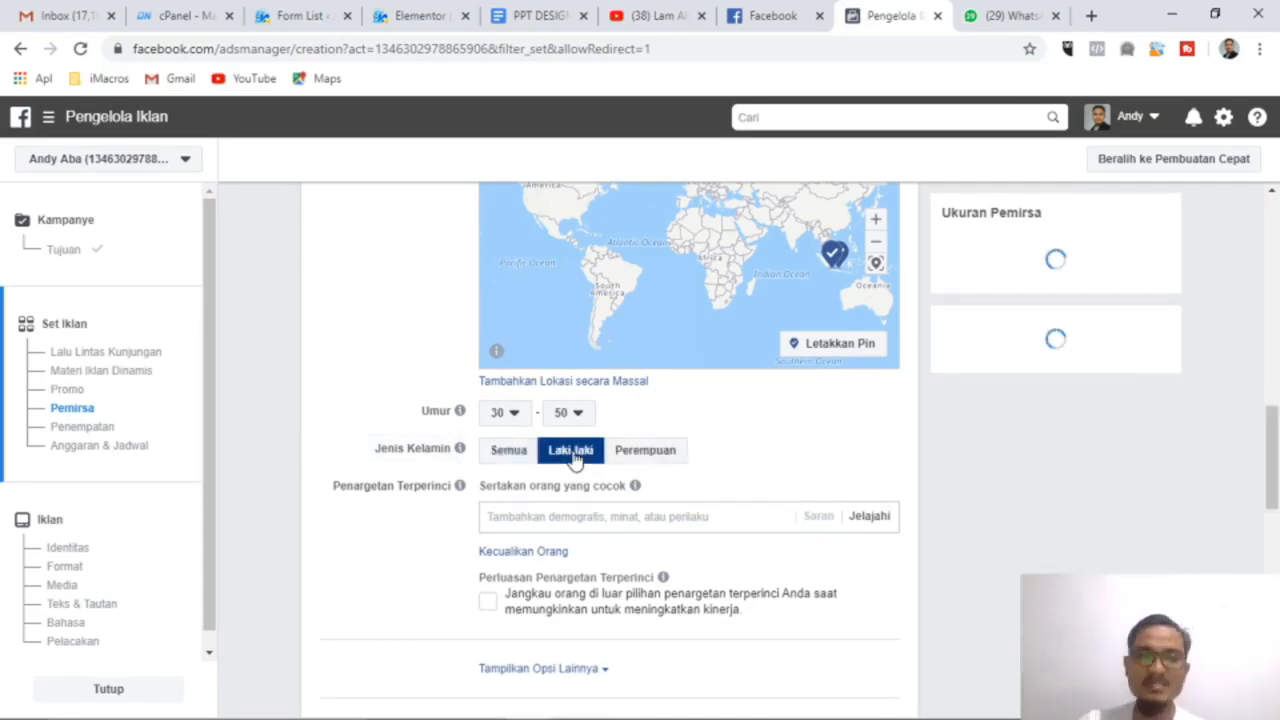
{"action": "left_click", "coordinate": [658, 455]}
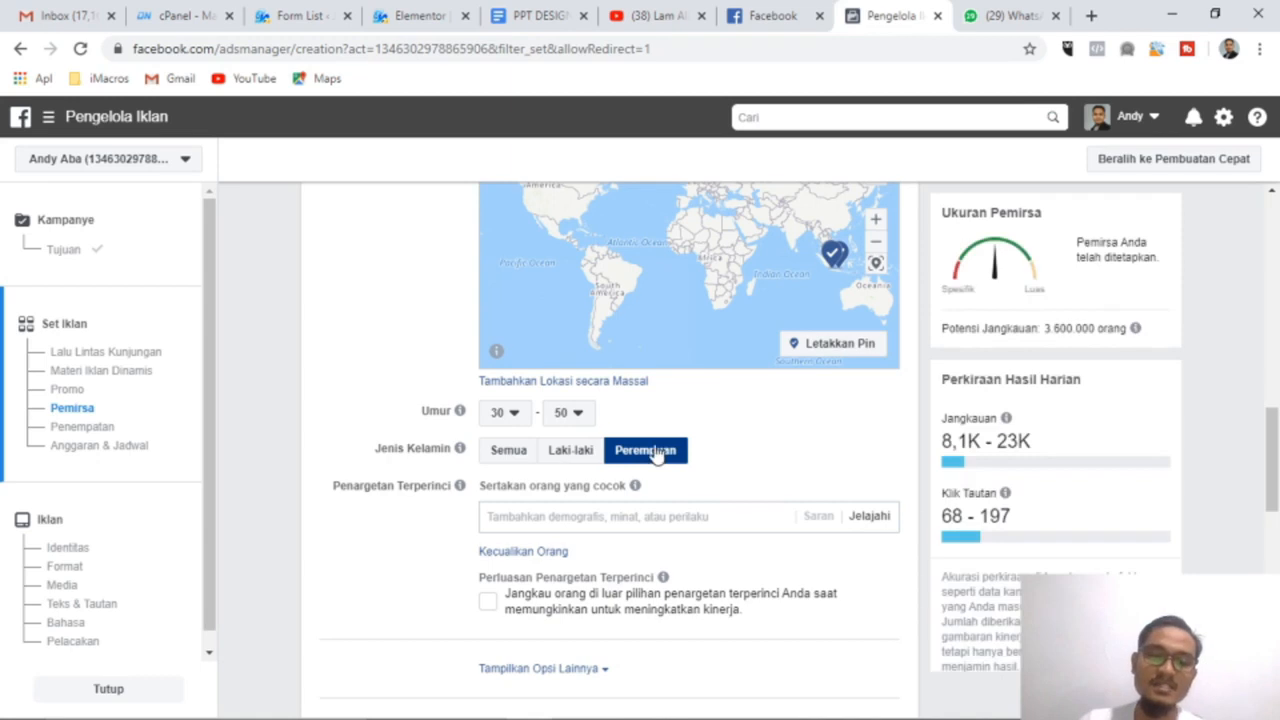
{"action": "left_click", "coordinate": [508, 455]}
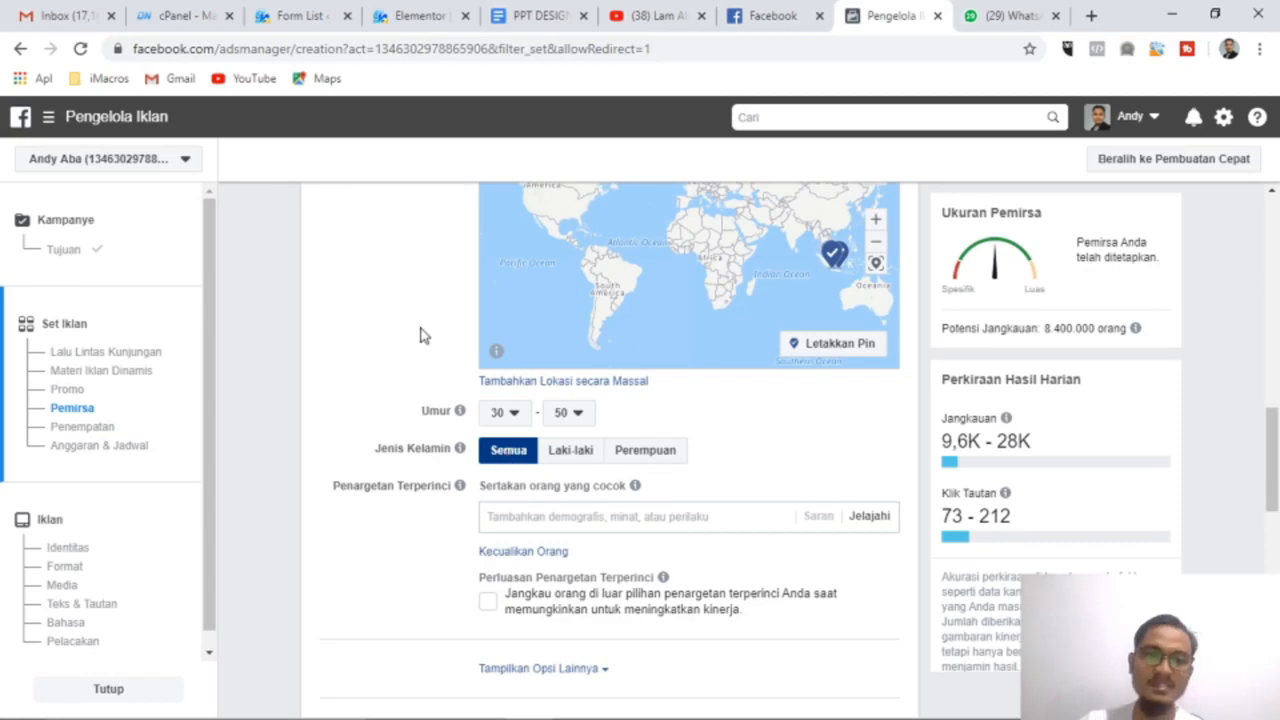
Step: Add the interest Ustadz Yusuf Mansur to the audience's detailed targeting
{"action": "scroll", "coordinate": [418, 335], "scroll_direction": "up", "scroll_amount": 4}
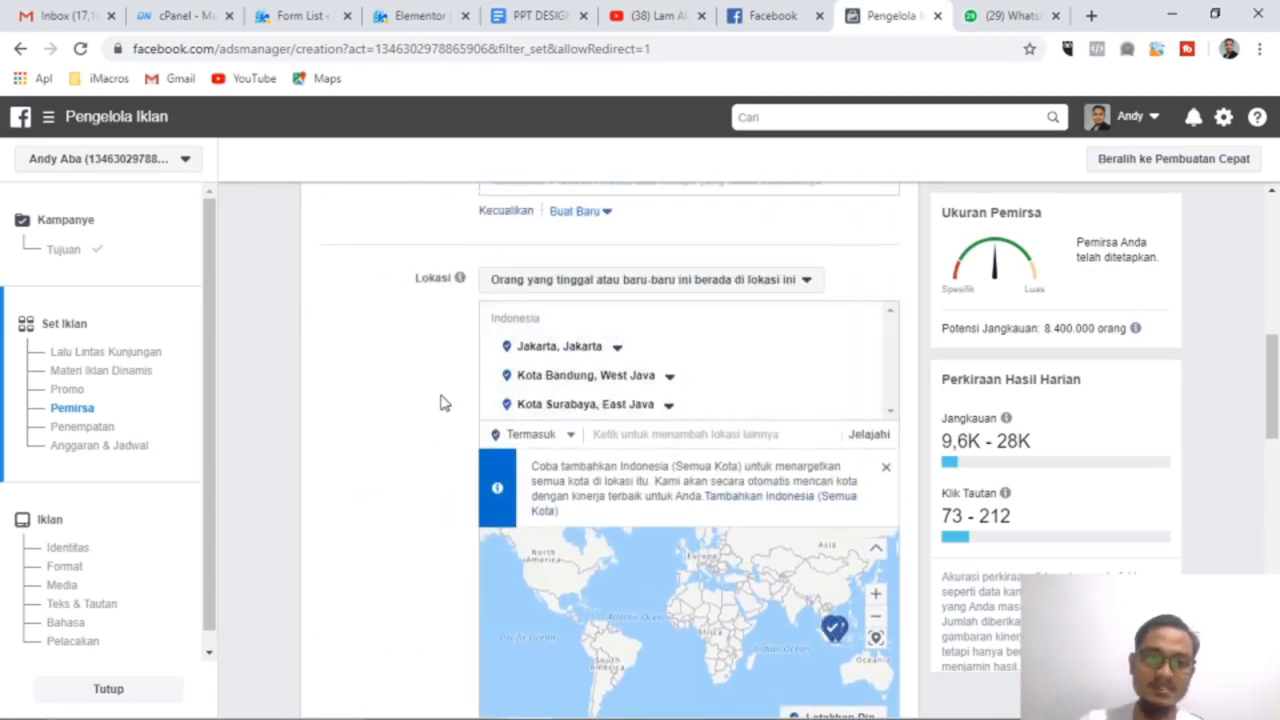
{"action": "scroll", "coordinate": [442, 402], "scroll_direction": "down", "scroll_amount": 5}
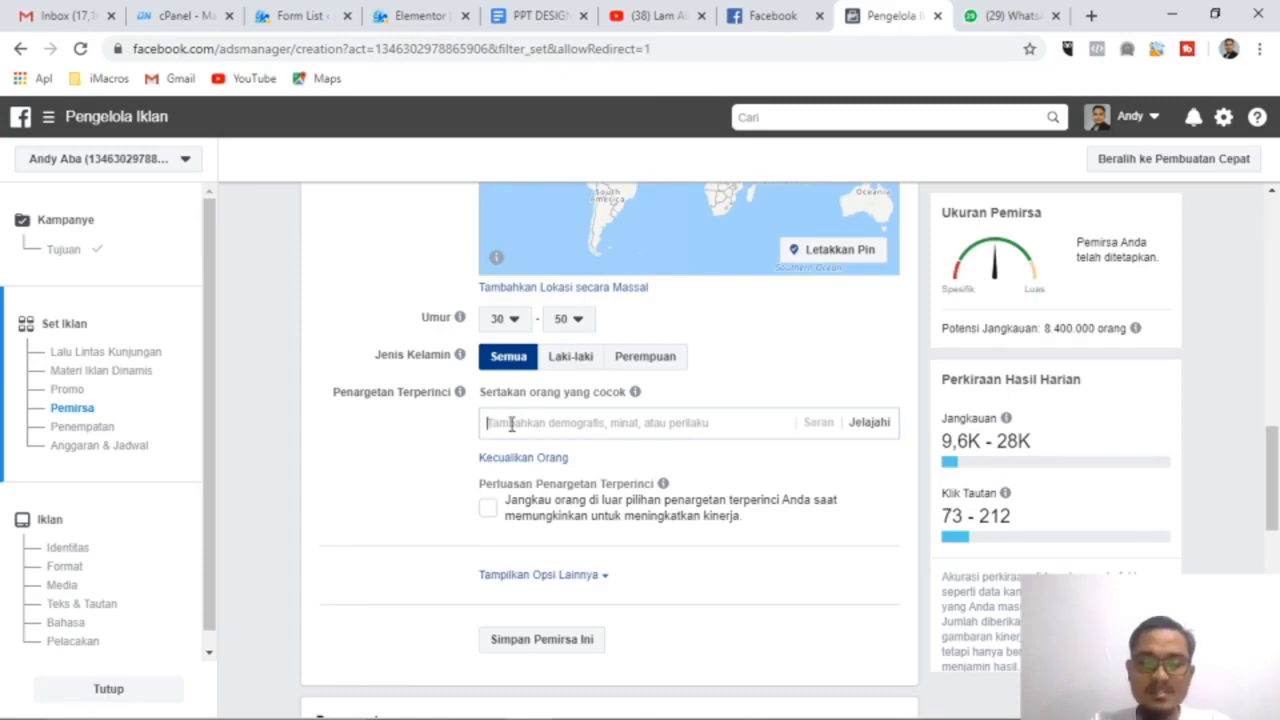
{"action": "type", "text": "aa"}
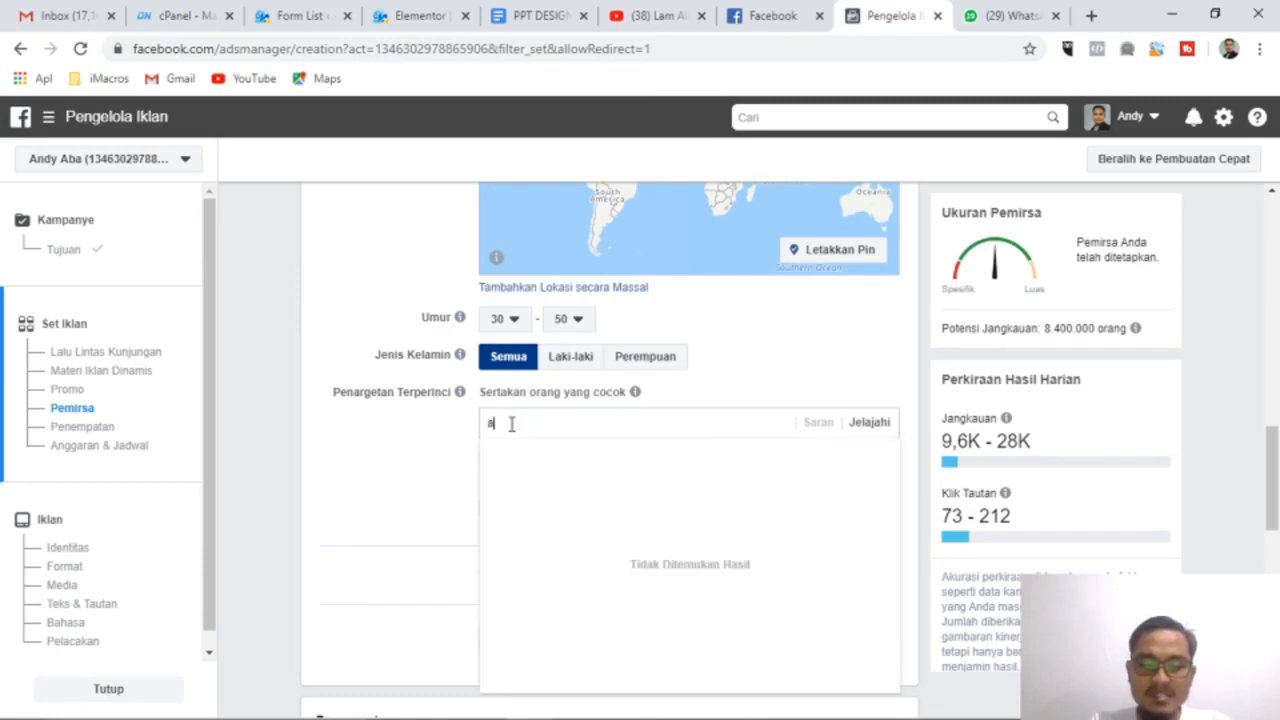
{"action": "key", "text": "BackSpace"}
{"action": "key", "text": "BackSpace"}
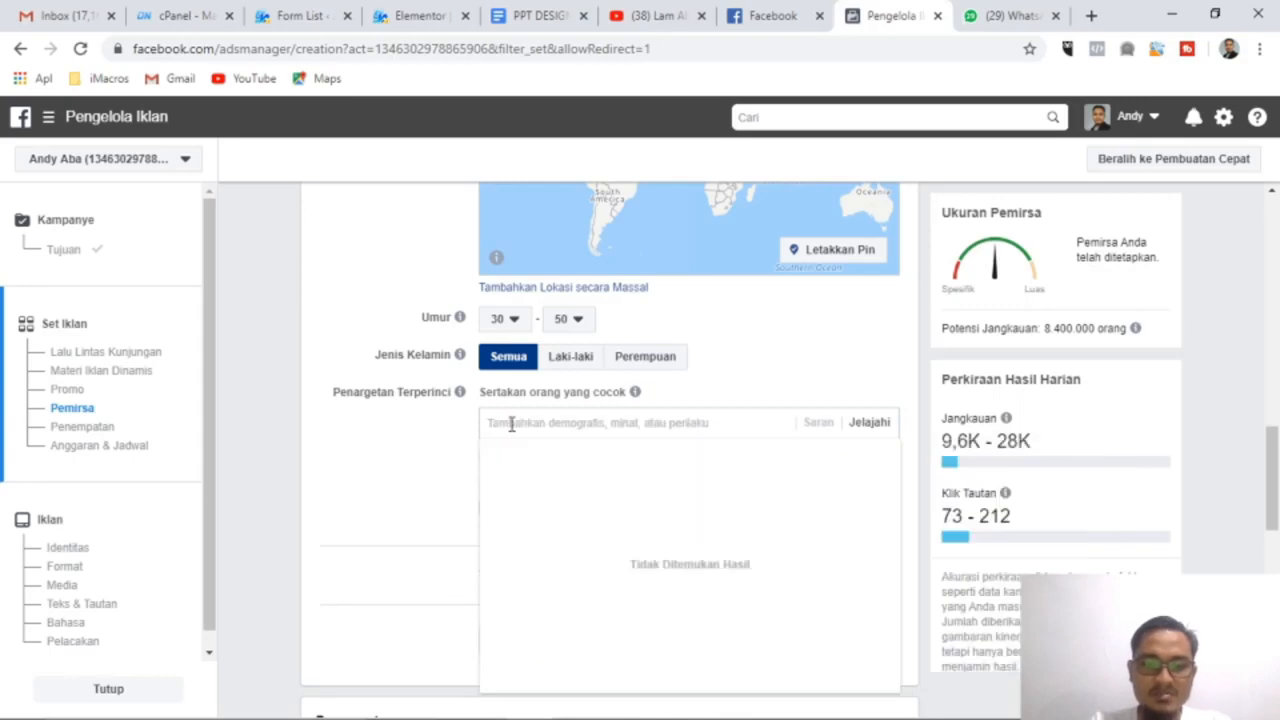
{"action": "type", "text": "yusuf ma"}
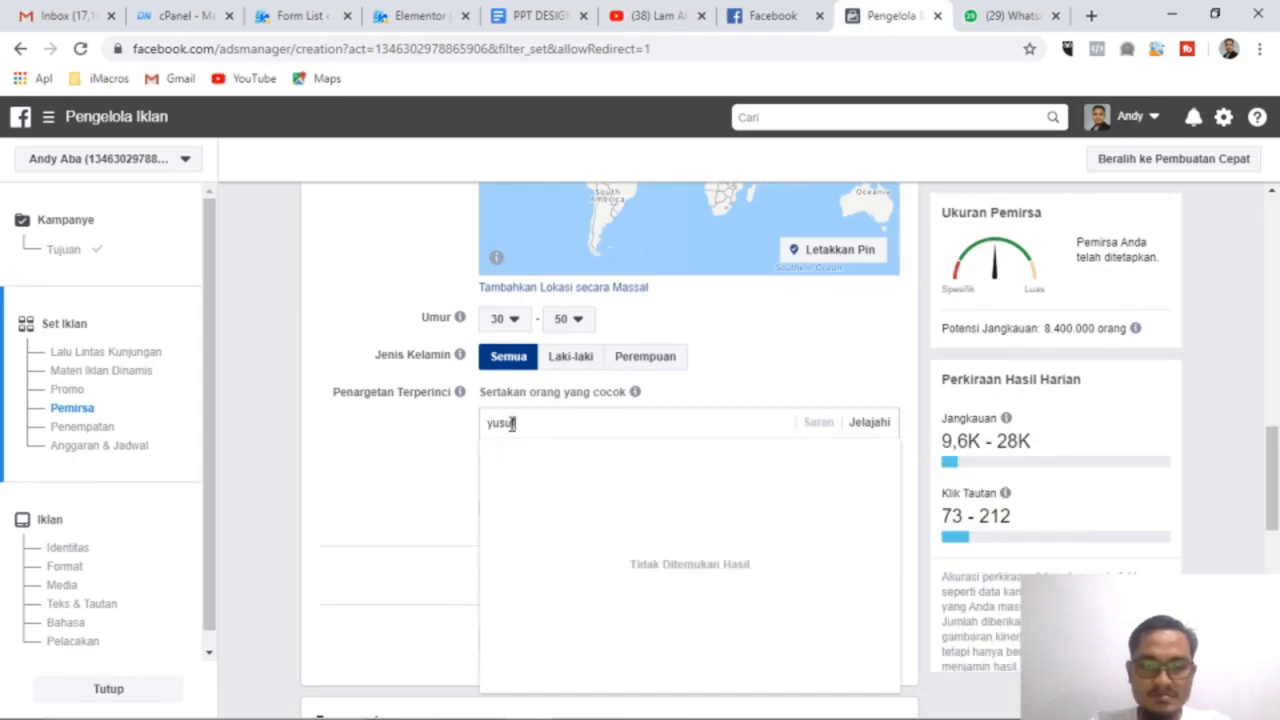
{"action": "type", "text": "n"}
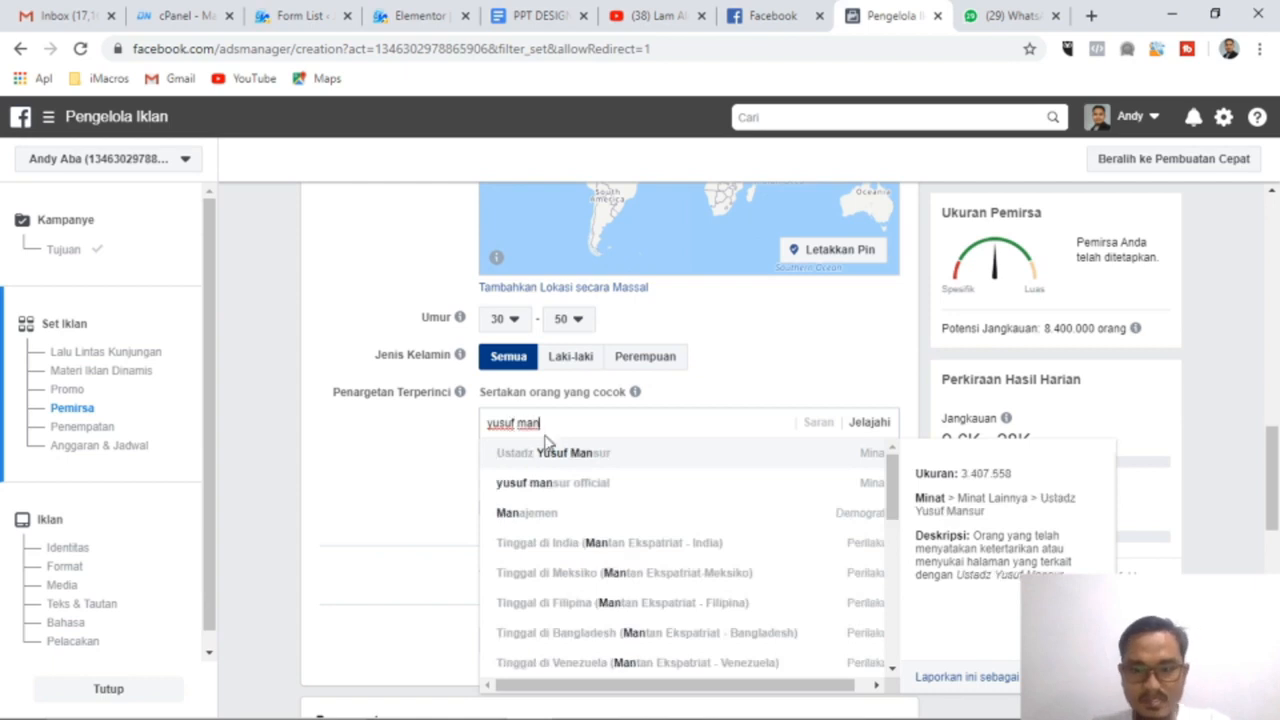
{"action": "left_click", "coordinate": [574, 460]}
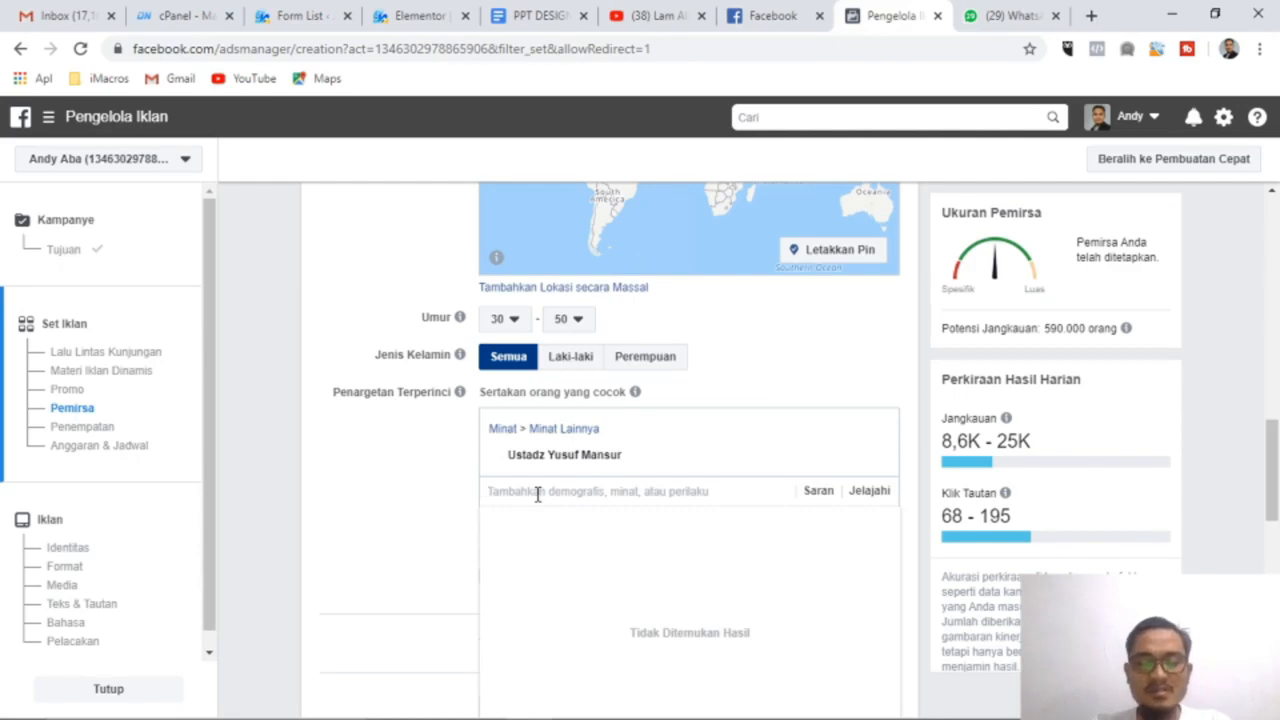
Step: Try to find the interest "abdullah gymnastiar" for the detailed targeting, and clear the search
{"action": "type", "text": "abdul"}
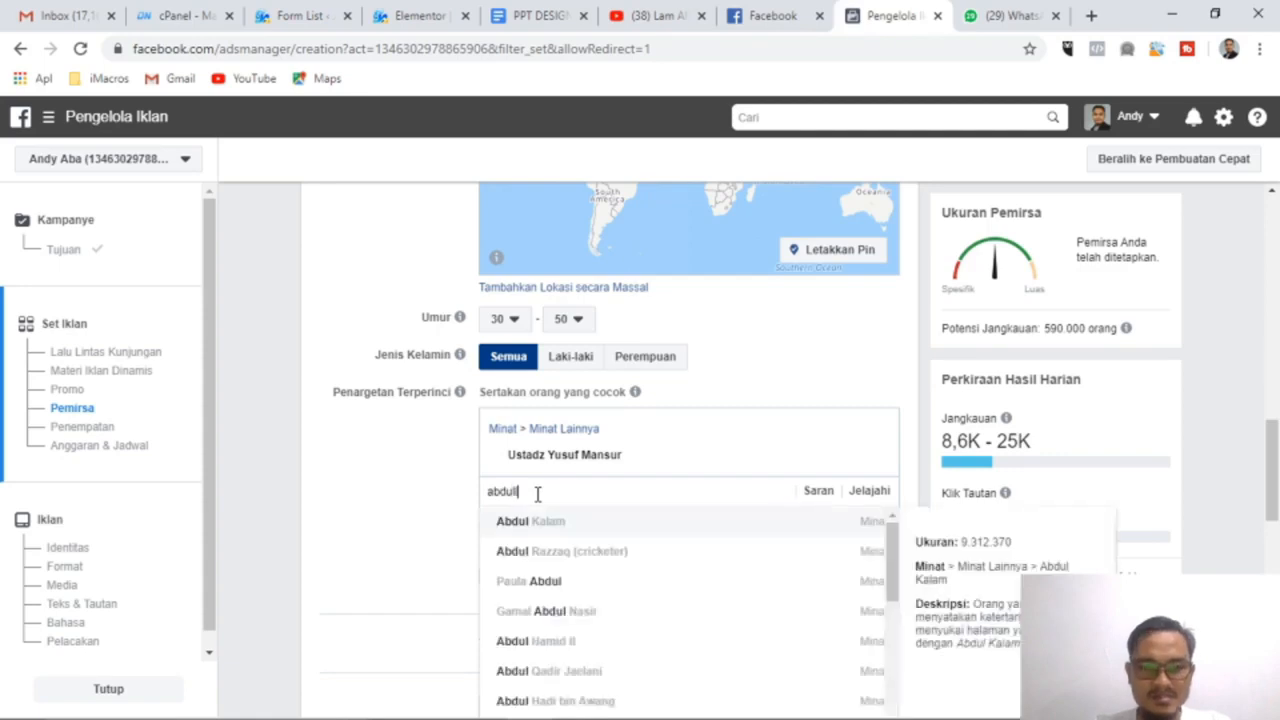
{"action": "type", "text": "lah gym"}
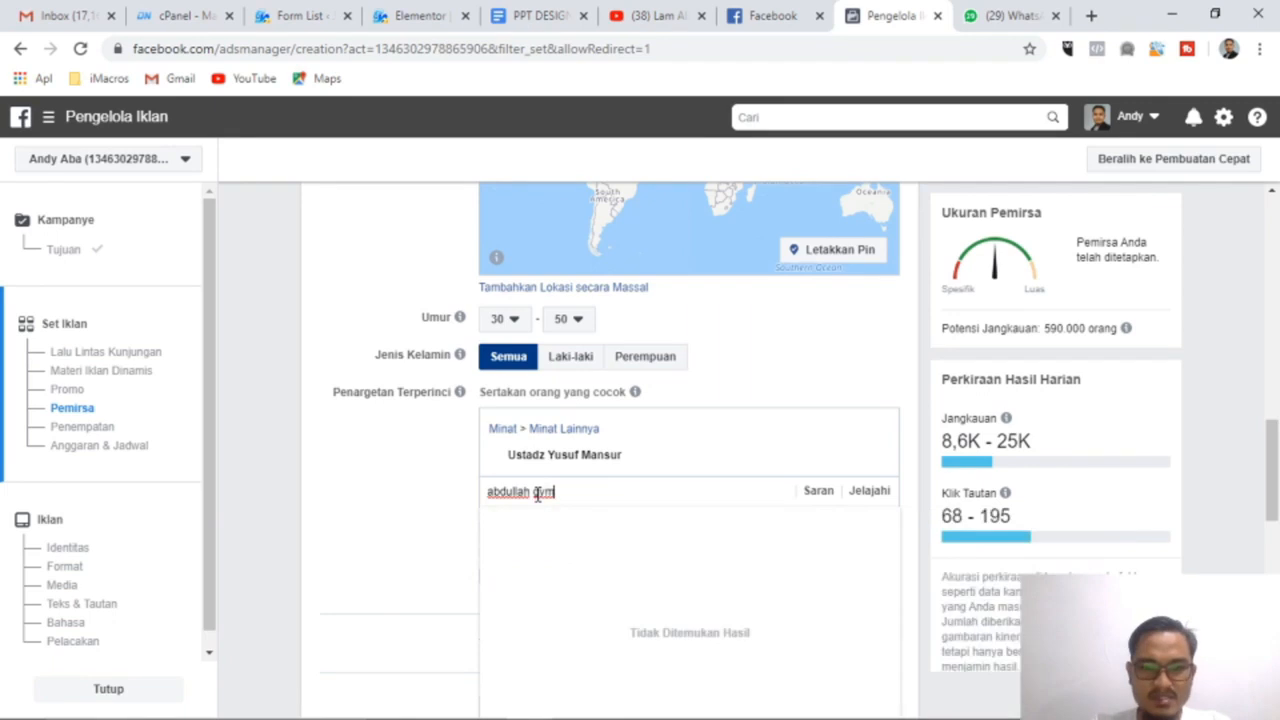
{"action": "type", "text": "nastiar"}
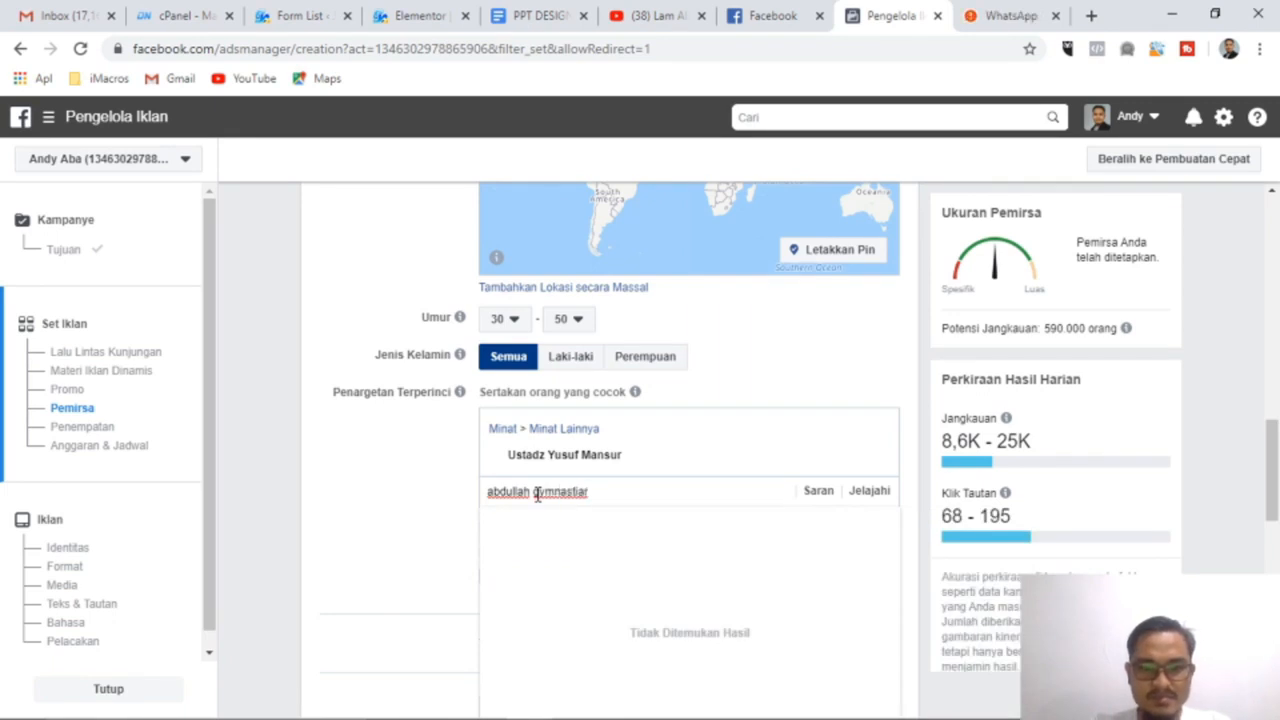
{"action": "key", "text": "BackSpace"}
{"action": "key", "text": "BackSpace"}
{"action": "key", "text": "BackSpace"}
{"action": "key", "text": "BackSpace"}
{"action": "key", "text": "BackSpace"}
{"action": "key", "text": "BackSpace"}
{"action": "key", "text": "BackSpace"}
{"action": "key", "text": "BackSpace"}
{"action": "key", "text": "BackSpace"}
{"action": "key", "text": "BackSpace"}
{"action": "key", "text": "BackSpace"}
{"action": "key", "text": "BackSpace"}
{"action": "key", "text": "BackSpace"}
{"action": "key", "text": "BackSpace"}
{"action": "key", "text": "BackSpace"}
{"action": "key", "text": "BackSpace"}
{"action": "key", "text": "BackSpace"}
{"action": "key", "text": "BackSpace"}
{"action": "key", "text": "BackSpace"}
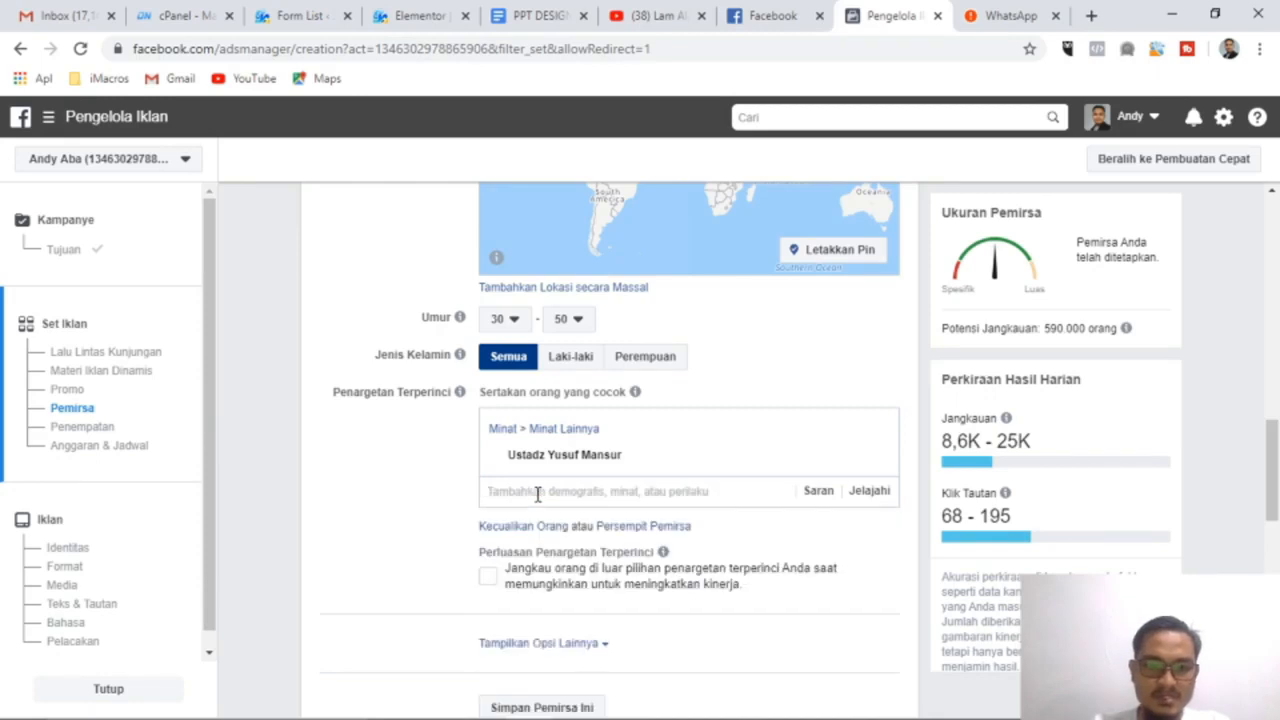
Step: Add the suggested interest Perbankan syariah to the detailed targeting
{"action": "left_click", "coordinate": [818, 496]}
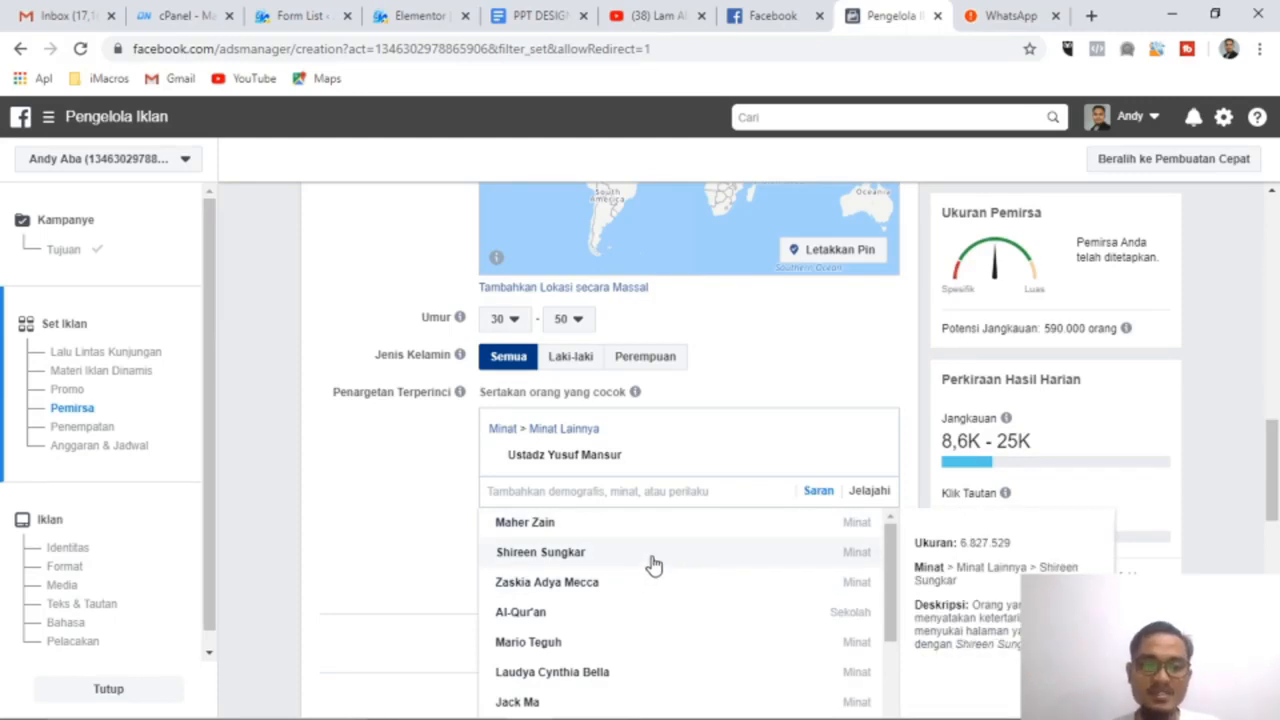
{"action": "scroll", "coordinate": [652, 565], "scroll_direction": "down", "scroll_amount": 1}
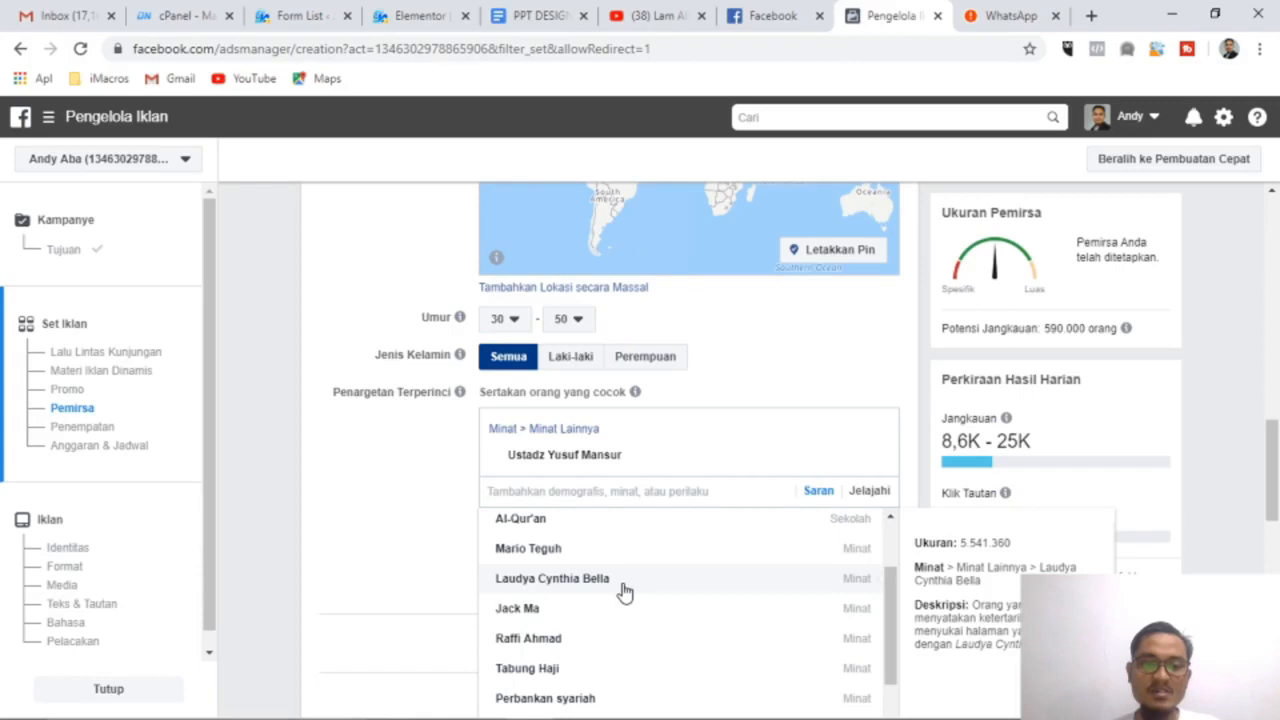
{"action": "scroll", "coordinate": [632, 591], "scroll_direction": "down", "scroll_amount": 1}
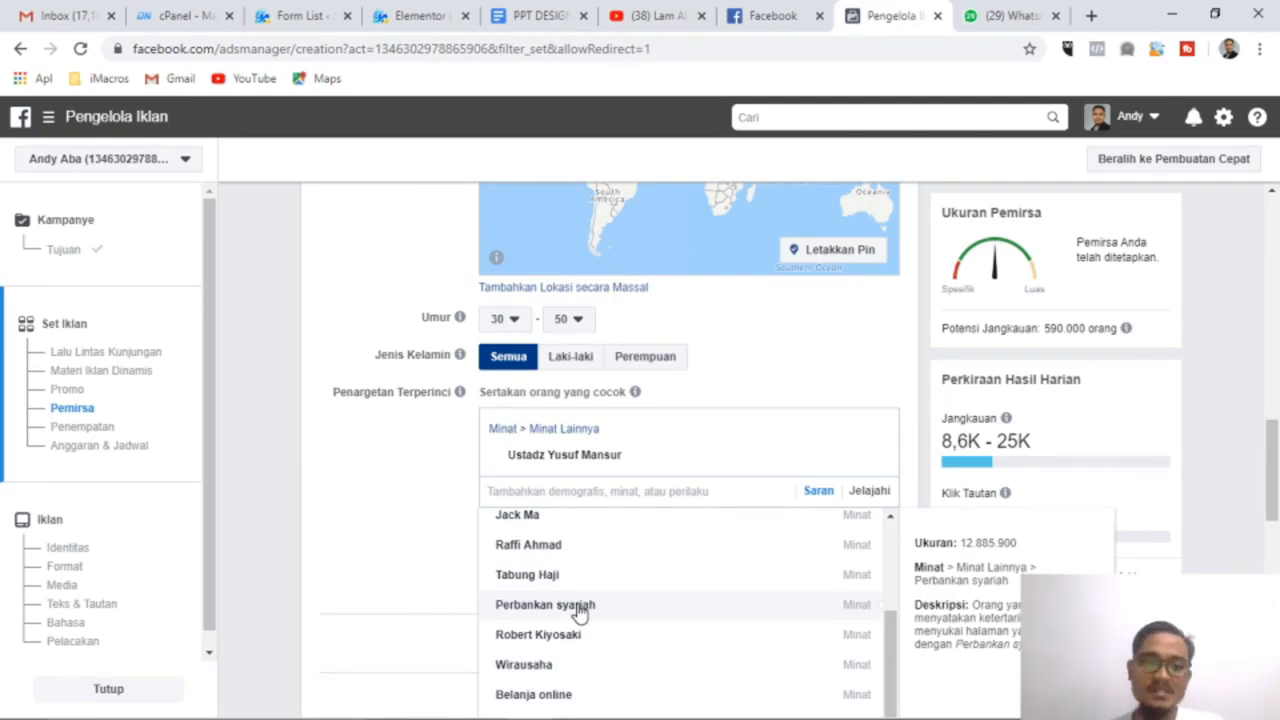
{"action": "left_click", "coordinate": [578, 607]}
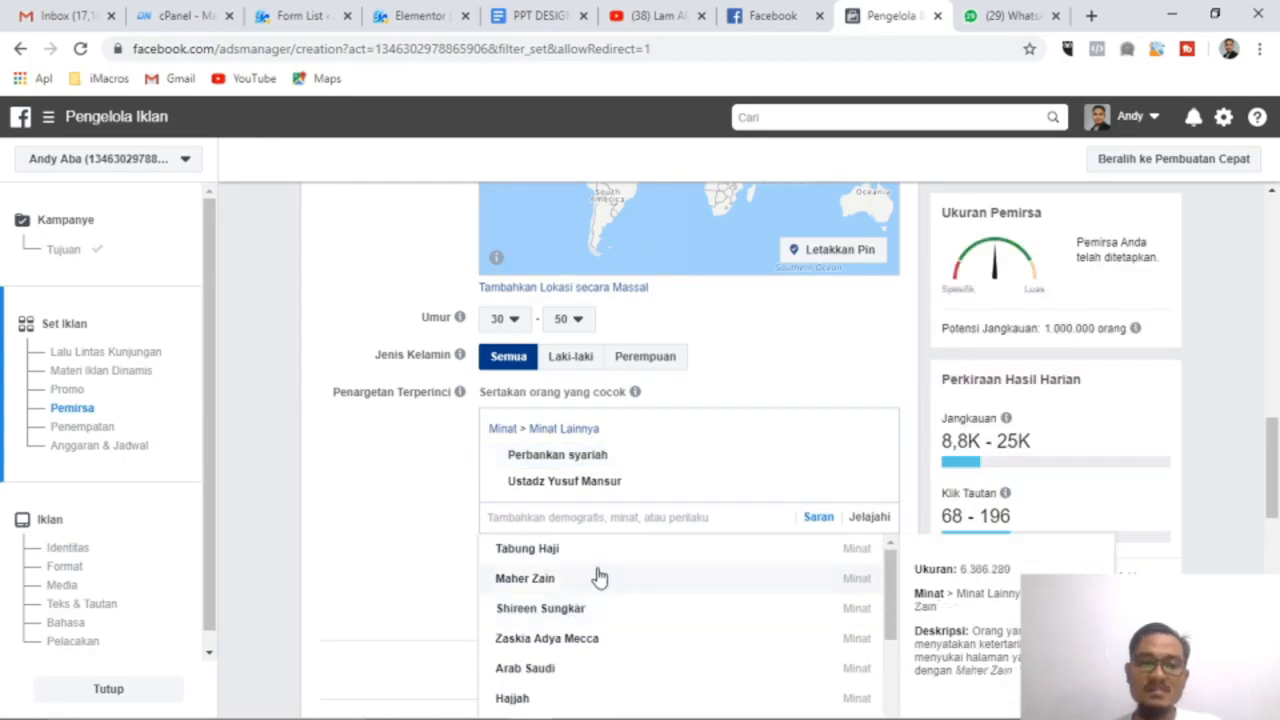
Step: Look through the remaining interest suggestions and remove Perbankan syariah from the detailed targeting
{"action": "scroll", "coordinate": [630, 545], "scroll_direction": "down", "scroll_amount": 2}
{"action": "scroll", "coordinate": [640, 457], "scroll_direction": "down", "scroll_amount": 3}
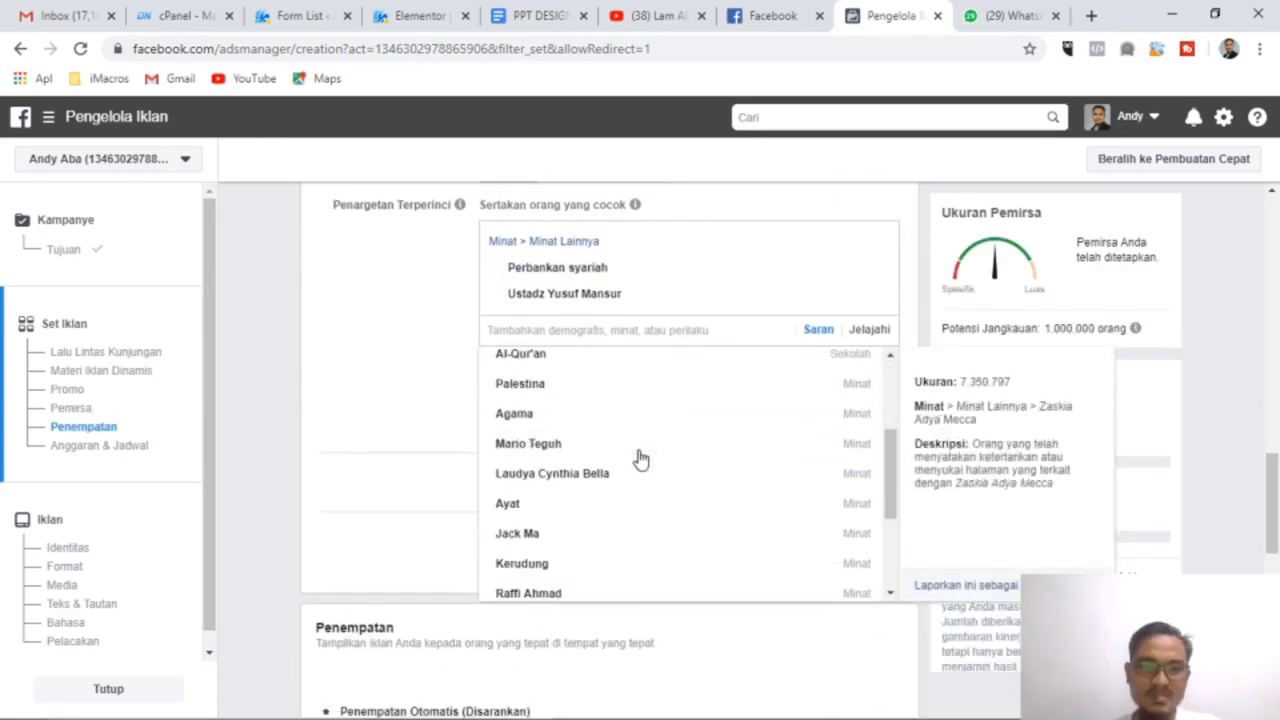
{"action": "scroll", "coordinate": [640, 457], "scroll_direction": "down", "scroll_amount": 4}
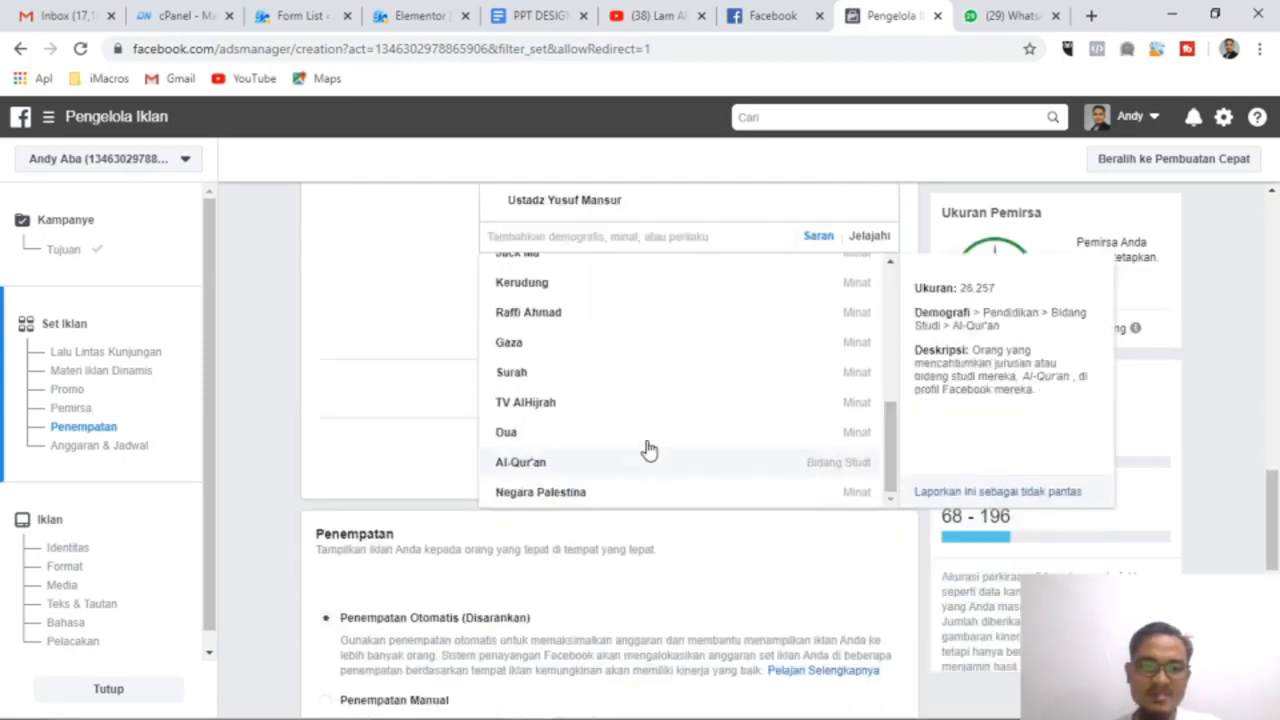
{"action": "scroll", "coordinate": [440, 380], "scroll_direction": "up", "scroll_amount": 2}
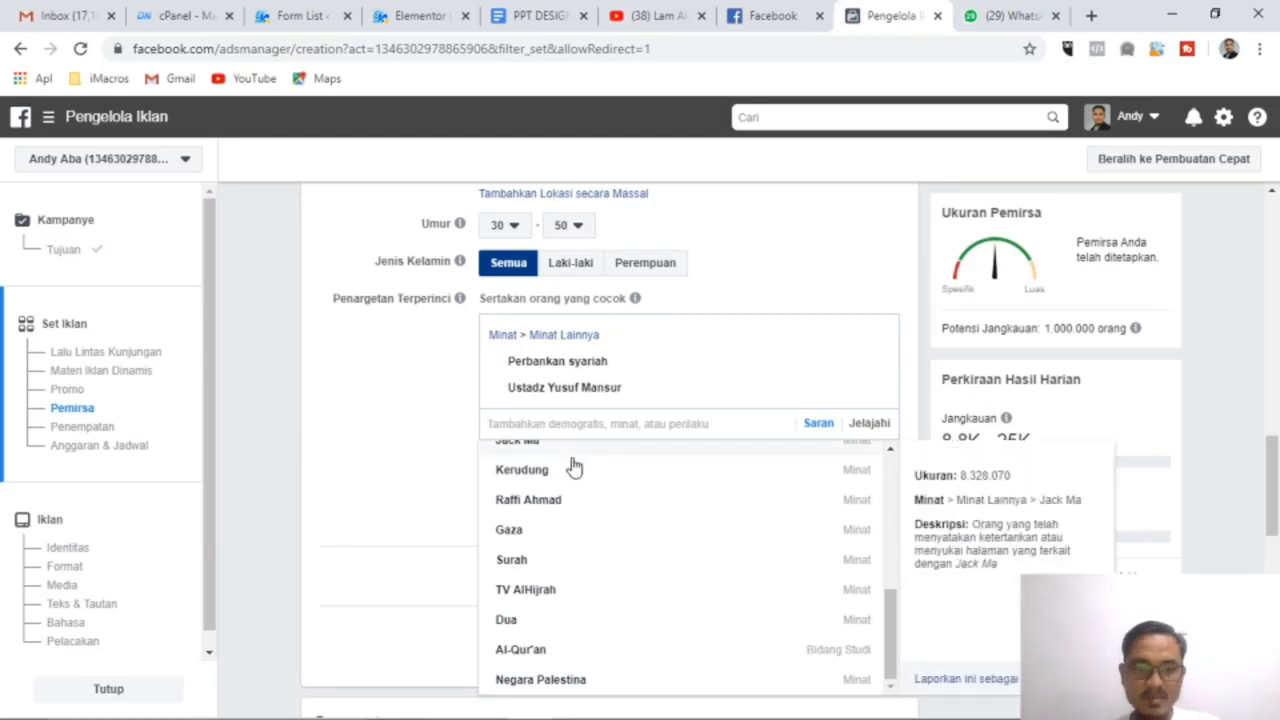
{"action": "mouse_move", "coordinate": [563, 480]}
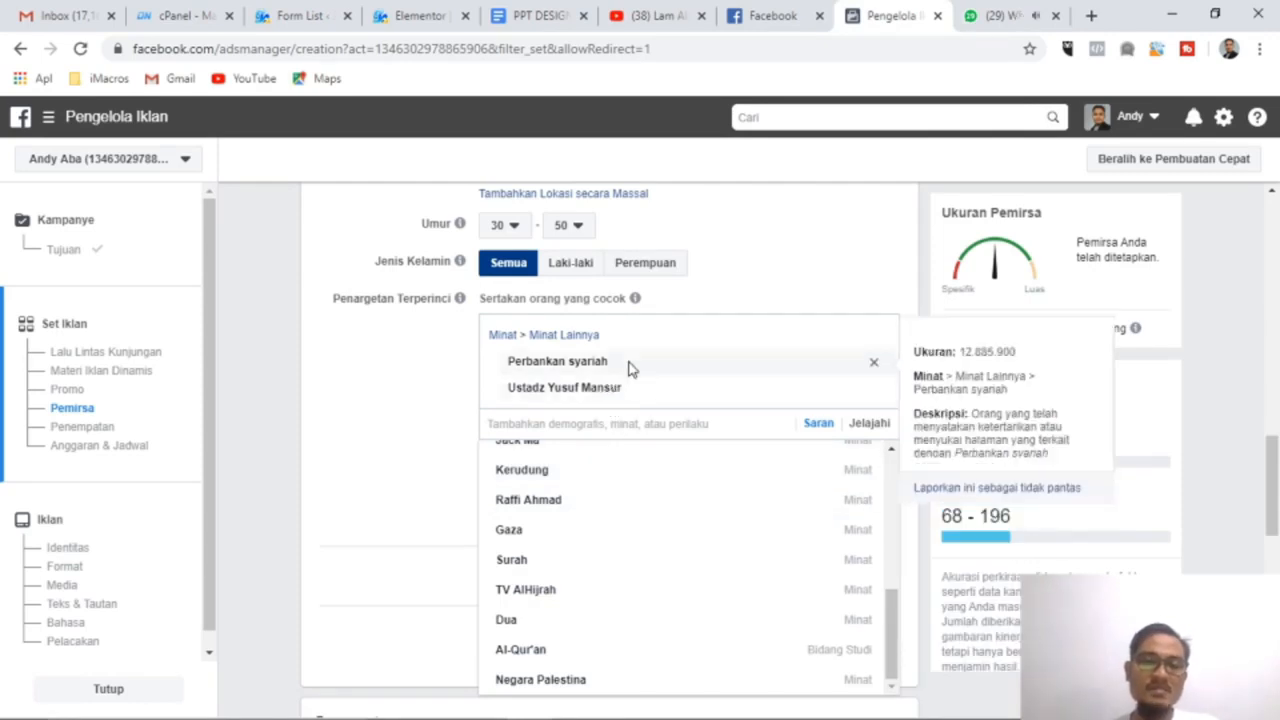
{"action": "left_click", "coordinate": [874, 366]}
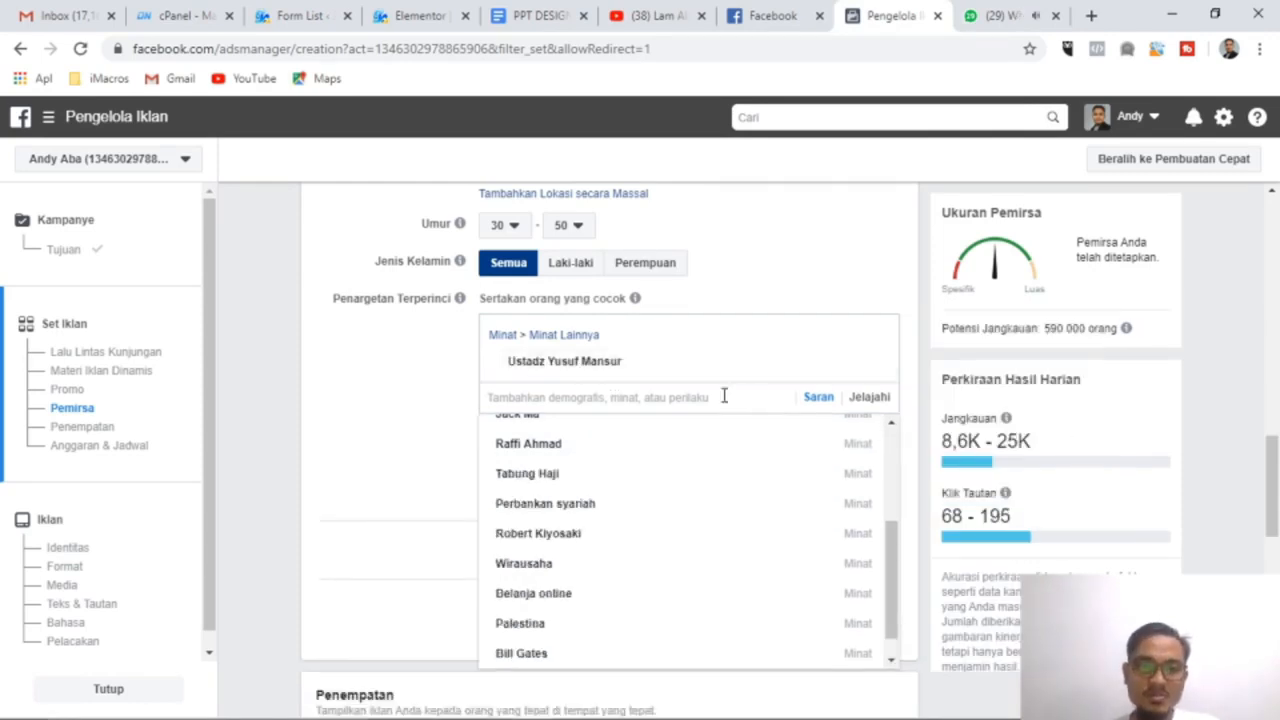
Step: Add the interest Ippho Santosa & Tim Khalifah to the detailed targeting
{"action": "left_click", "coordinate": [579, 394]}
{"action": "type", "text": "ippho santosa"}
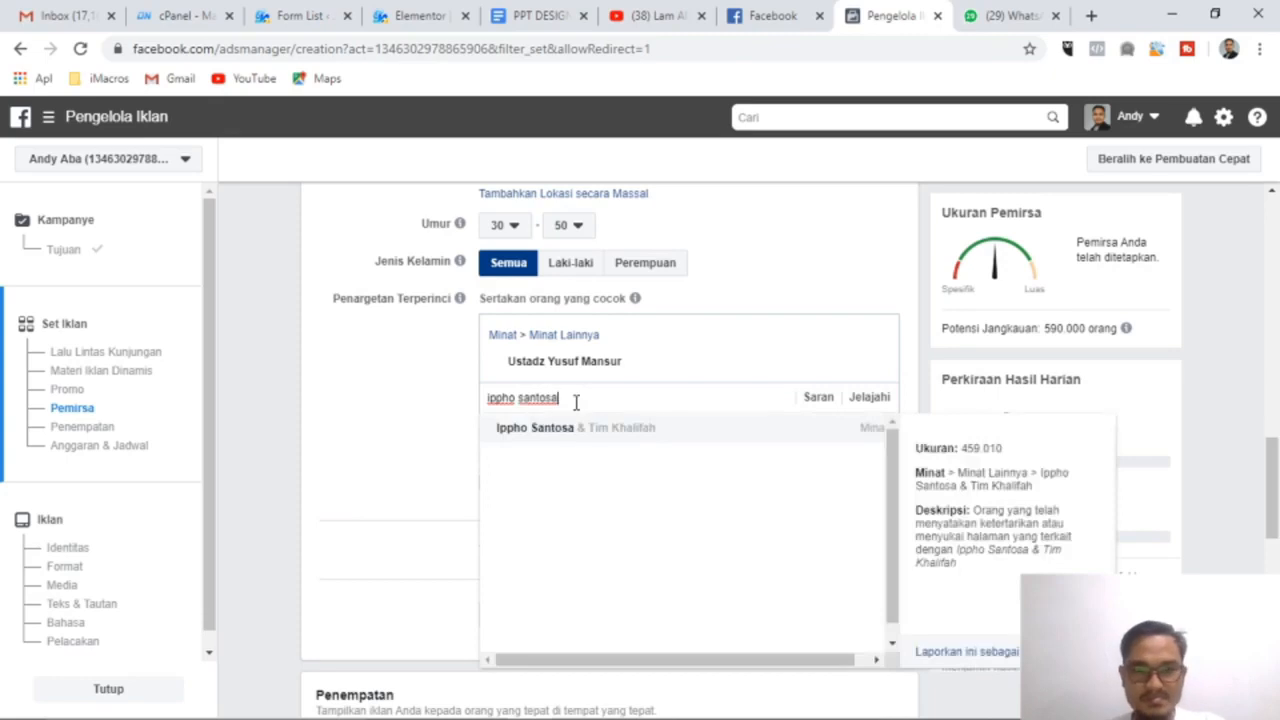
{"action": "left_click", "coordinate": [583, 434]}
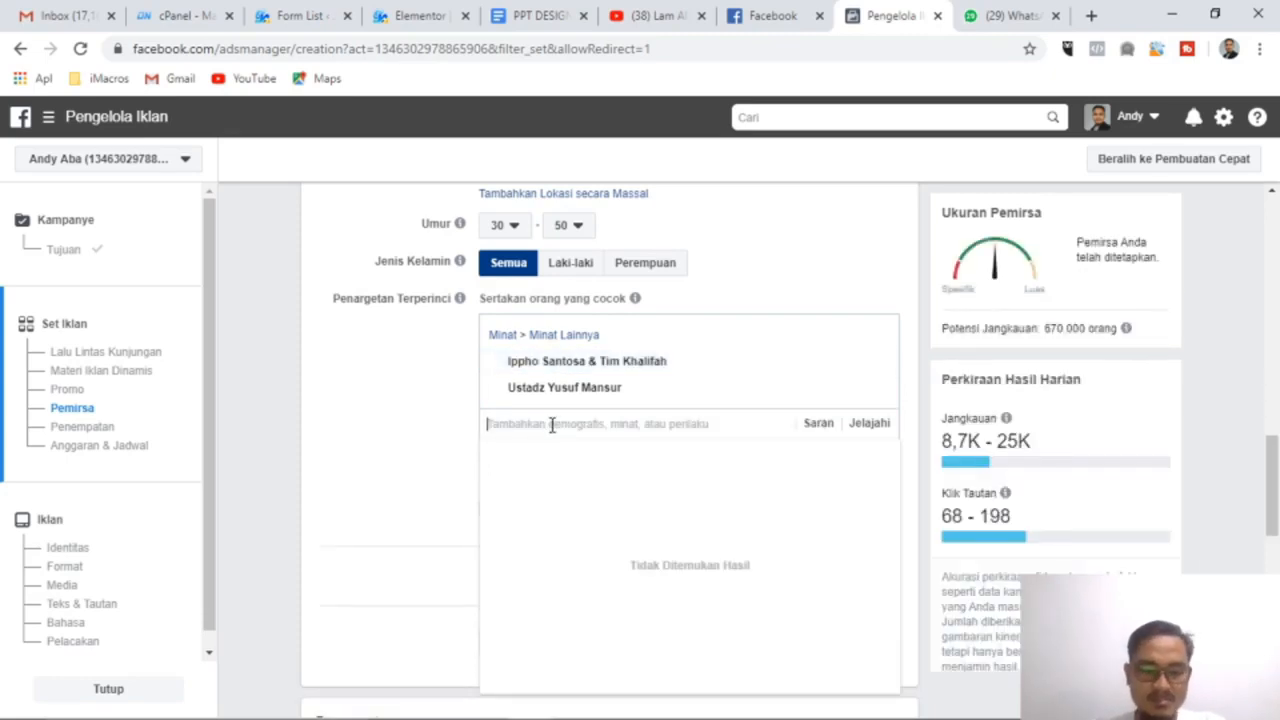
Step: Try to find an interest for "saptua" in the detailed targeting, and clear the search
{"action": "type", "text": "saptua"}
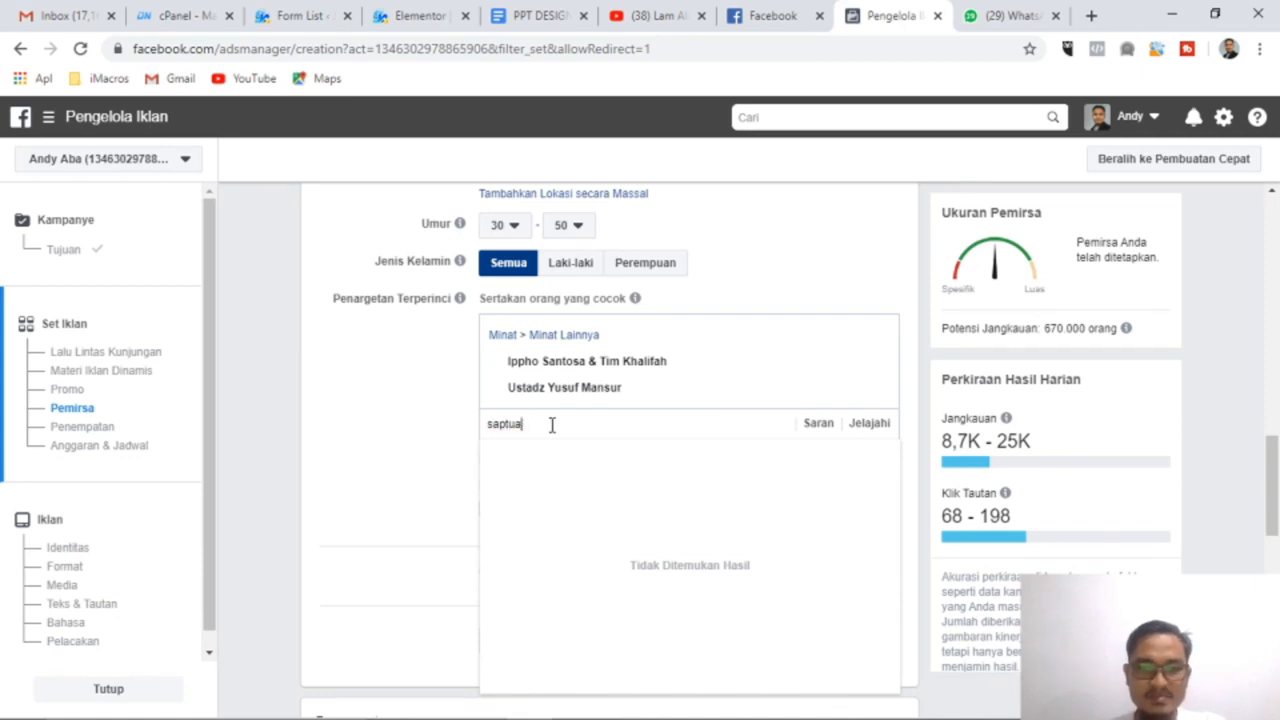
{"action": "key", "text": "BackSpace"}
{"action": "key", "text": "BackSpace"}
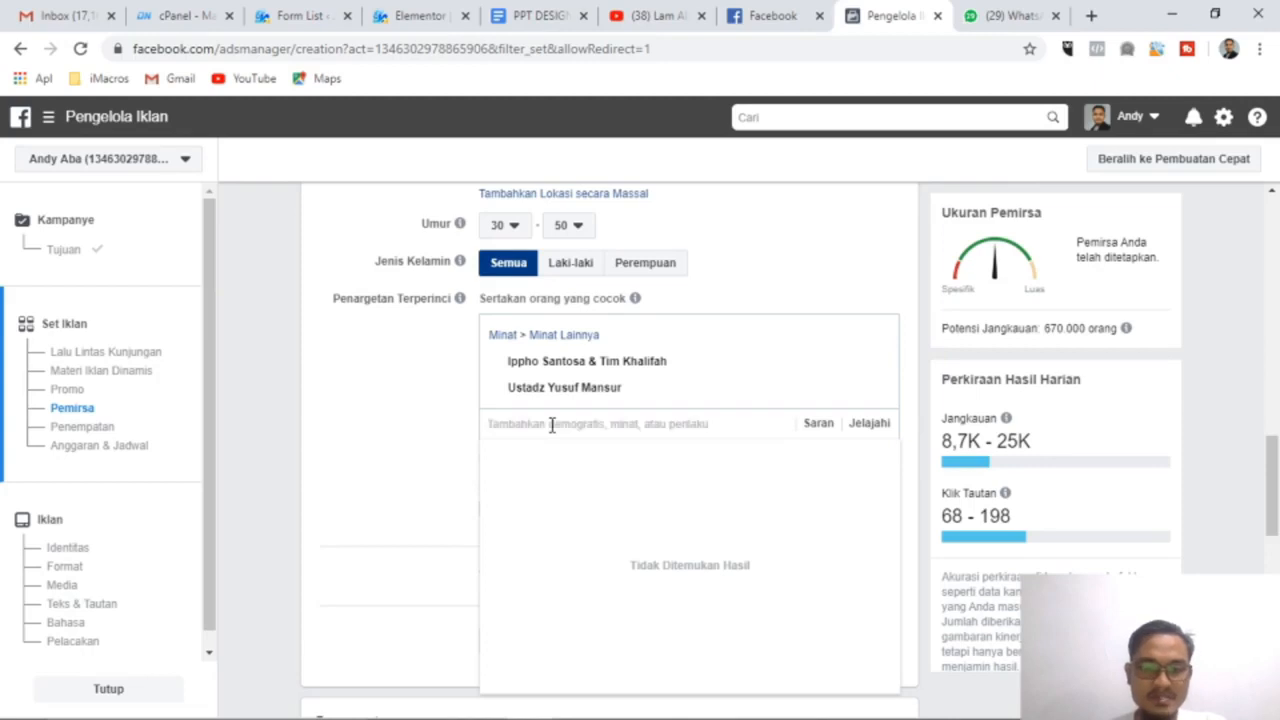
Step: Add the interest Ridwan Kamil to the detailed targeting
{"action": "type", "text": "nd"}
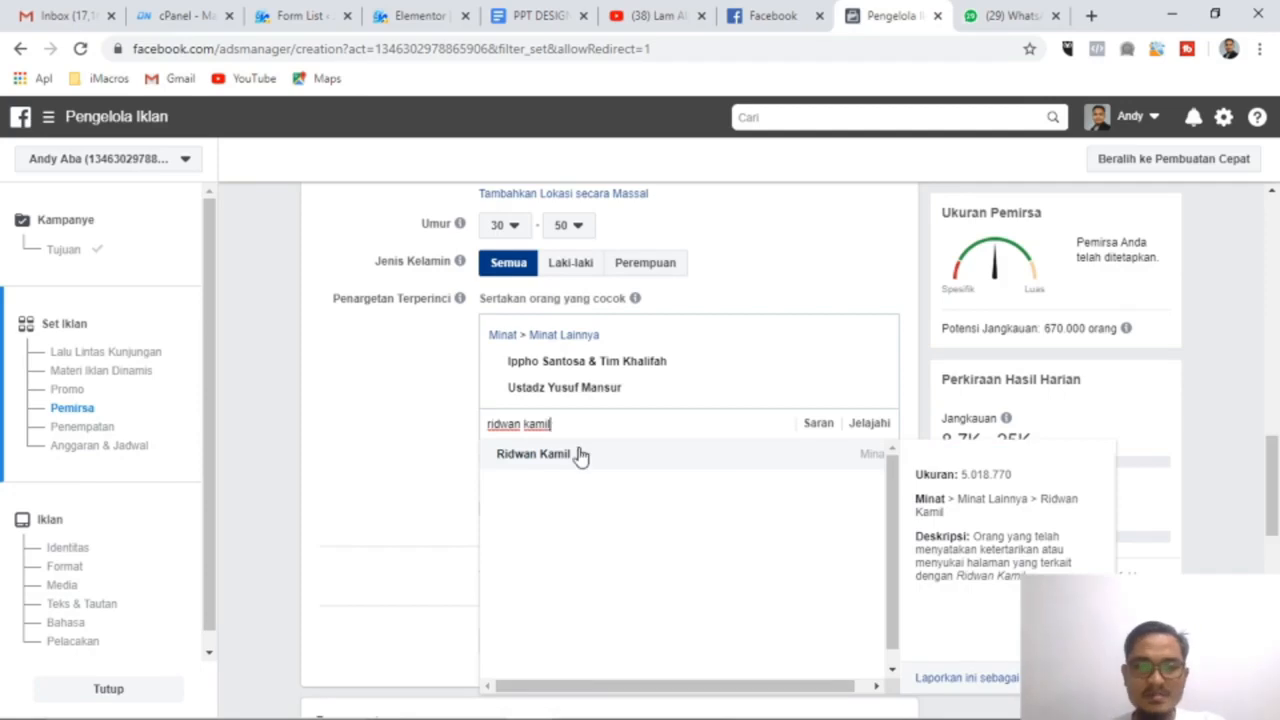
{"action": "left_click", "coordinate": [533, 454]}
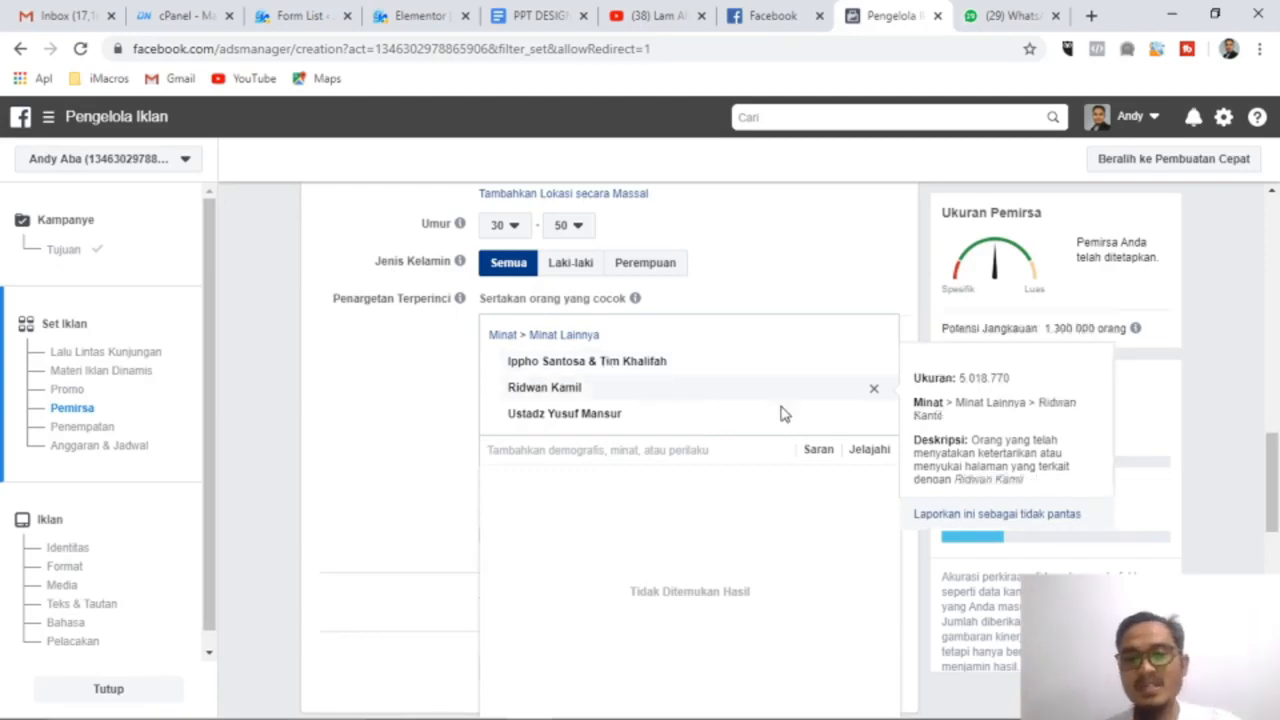
{"action": "scroll", "coordinate": [786, 478], "scroll_direction": "down", "scroll_amount": 4}
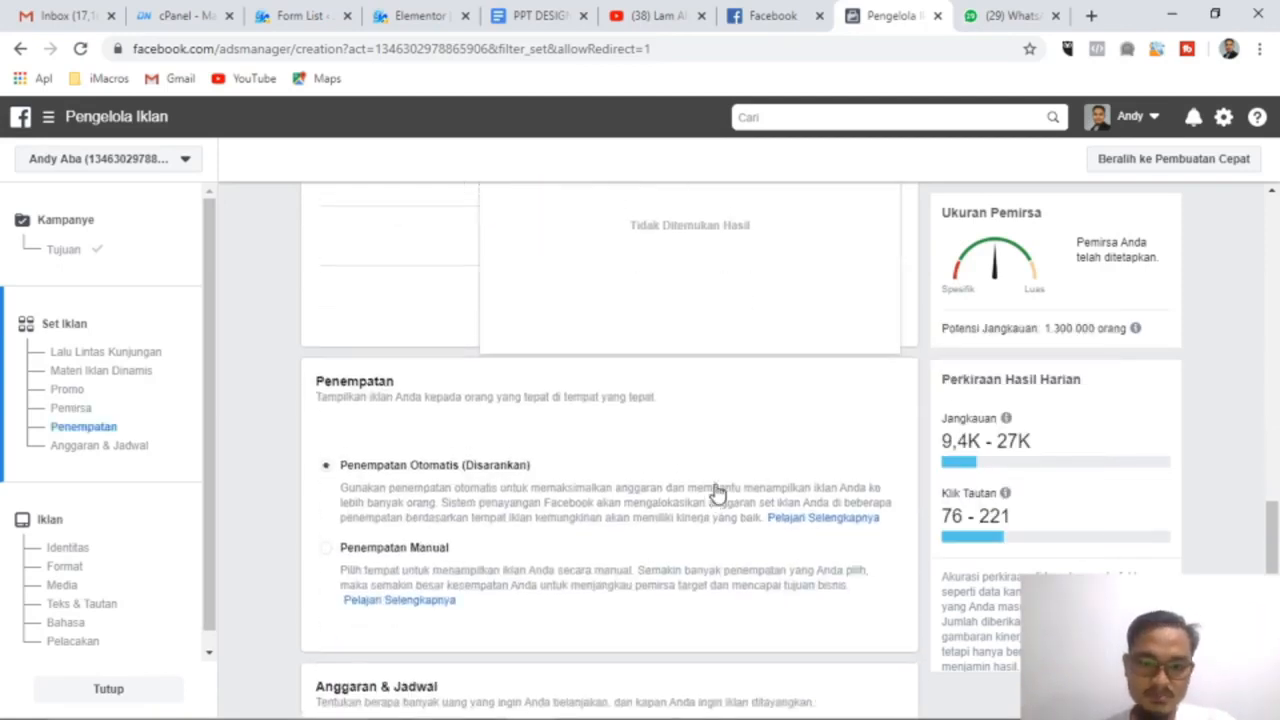
Step: Browse the demographic relationship statuses and add Menikah to the detailed targeting
{"action": "scroll", "coordinate": [786, 478], "scroll_direction": "up", "scroll_amount": 3}
{"action": "left_click", "coordinate": [870, 357]}
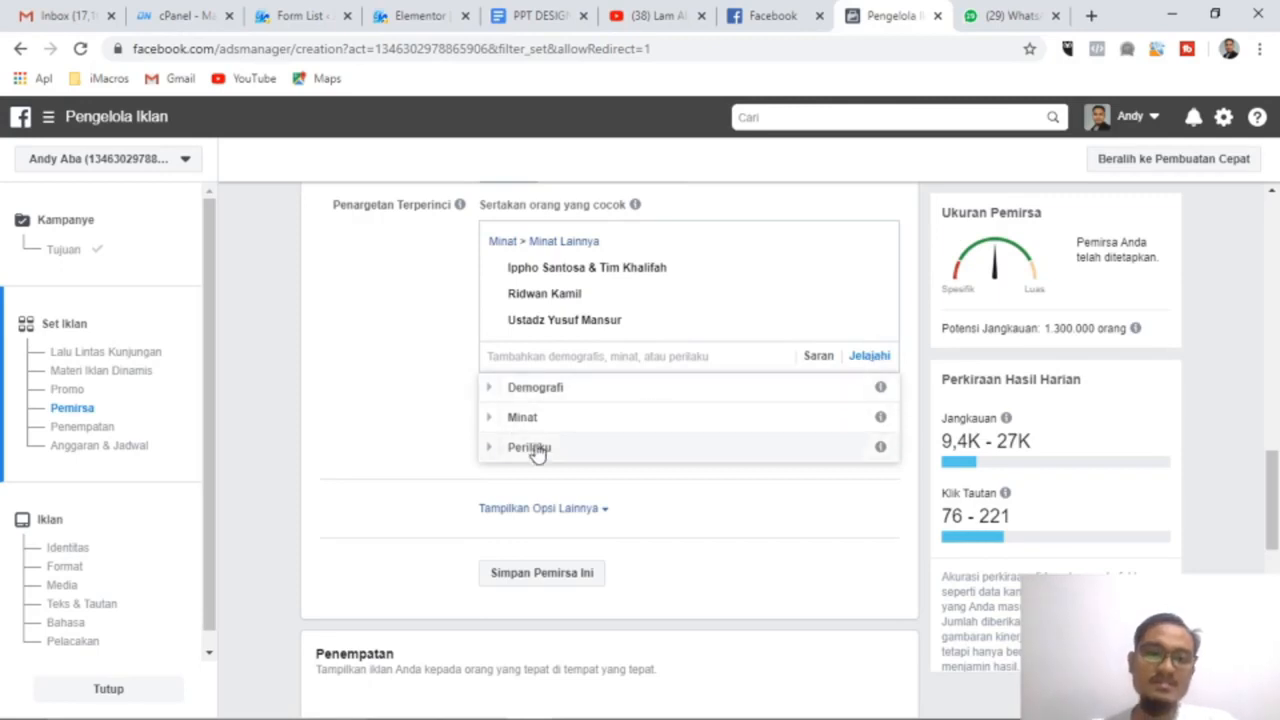
{"action": "left_click", "coordinate": [492, 393]}
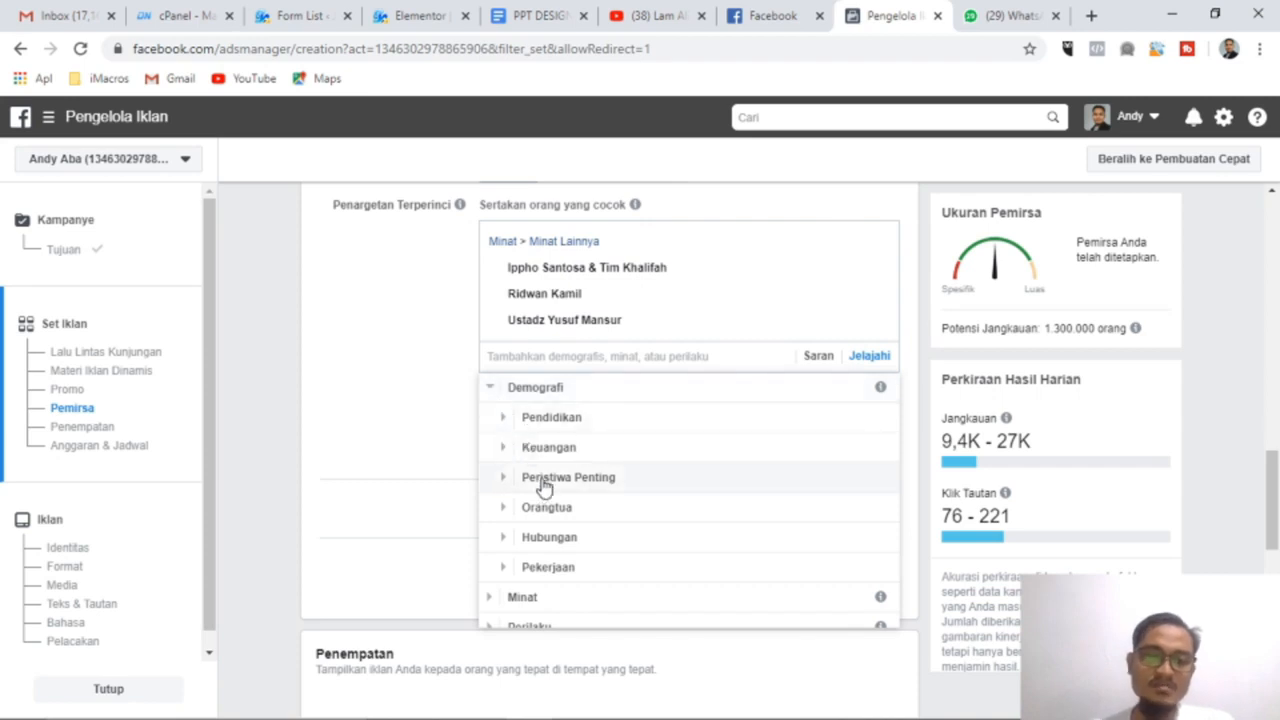
{"action": "left_click", "coordinate": [551, 541]}
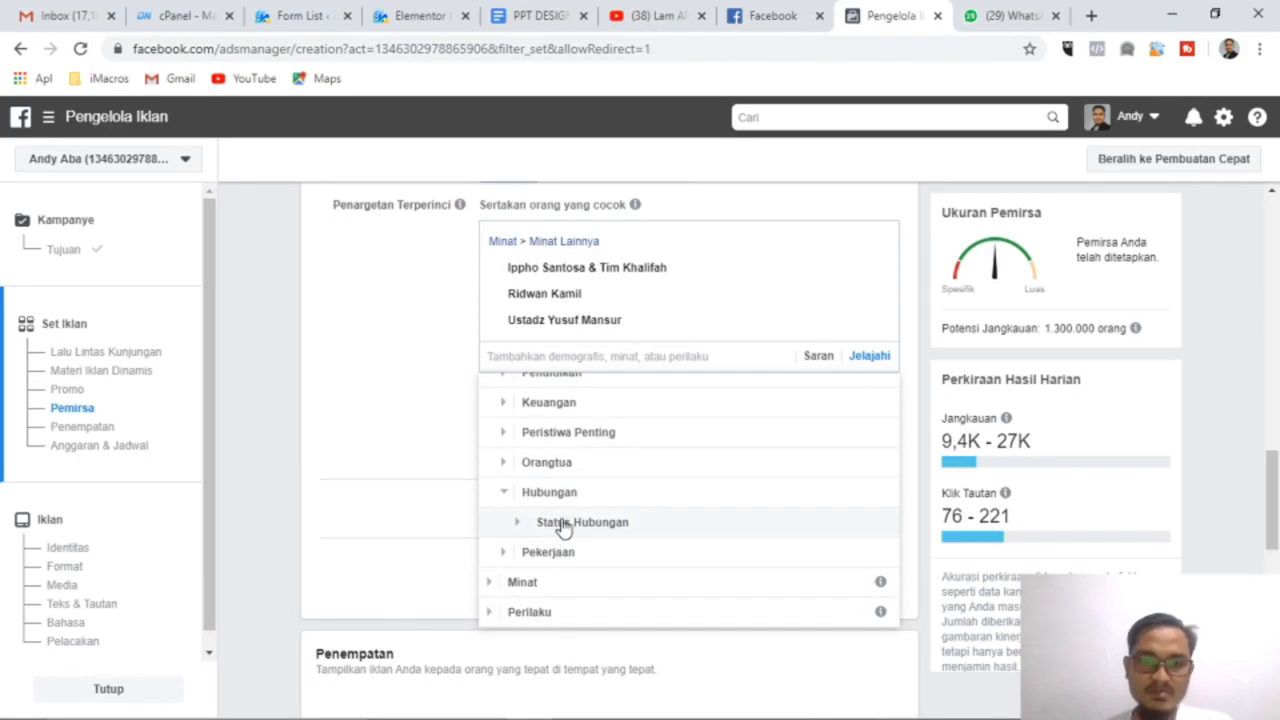
{"action": "left_click", "coordinate": [563, 522]}
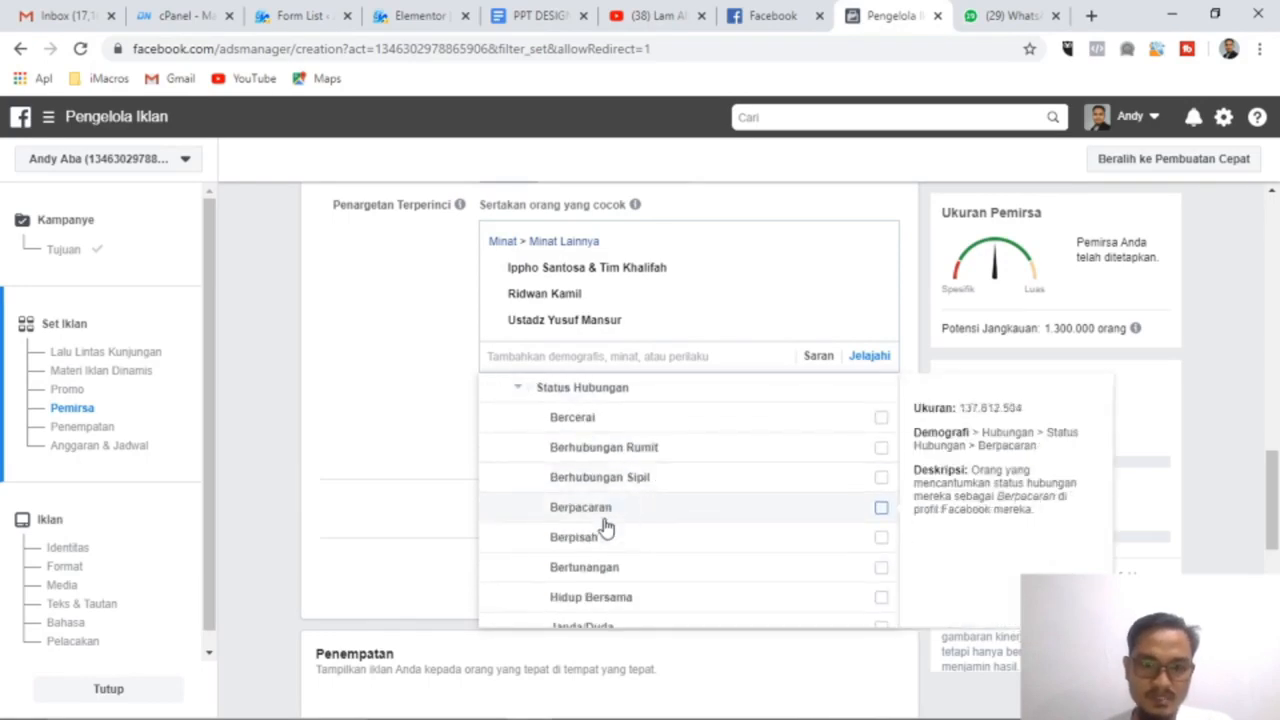
{"action": "scroll", "coordinate": [605, 527], "scroll_direction": "down", "scroll_amount": 3}
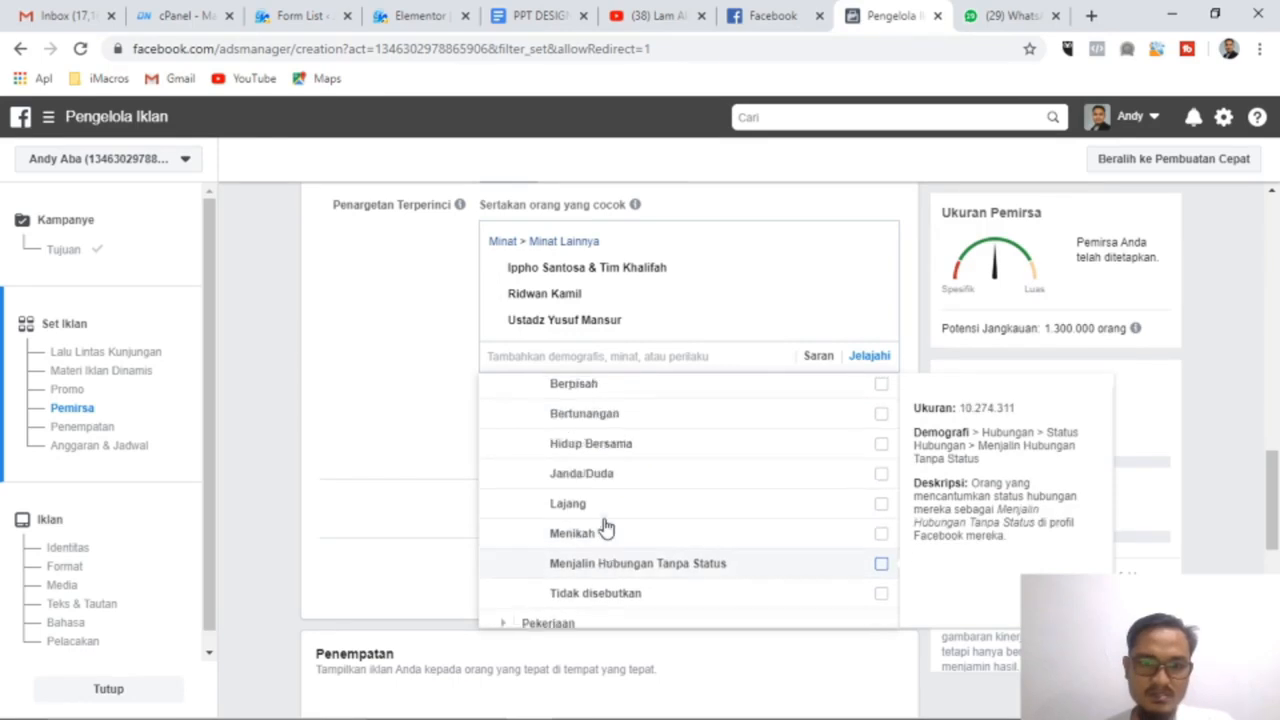
{"action": "scroll", "coordinate": [606, 526], "scroll_direction": "up", "scroll_amount": 1}
{"action": "scroll", "coordinate": [606, 526], "scroll_direction": "down", "scroll_amount": 2}
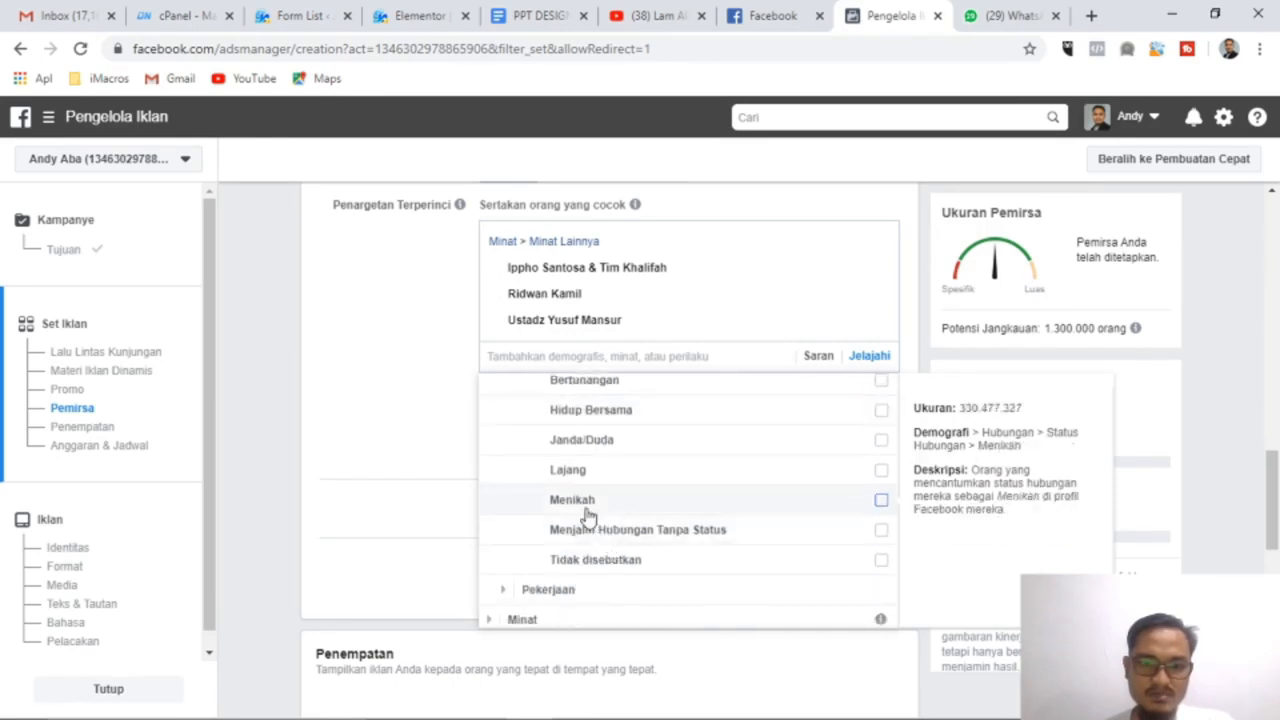
{"action": "left_click", "coordinate": [588, 505]}
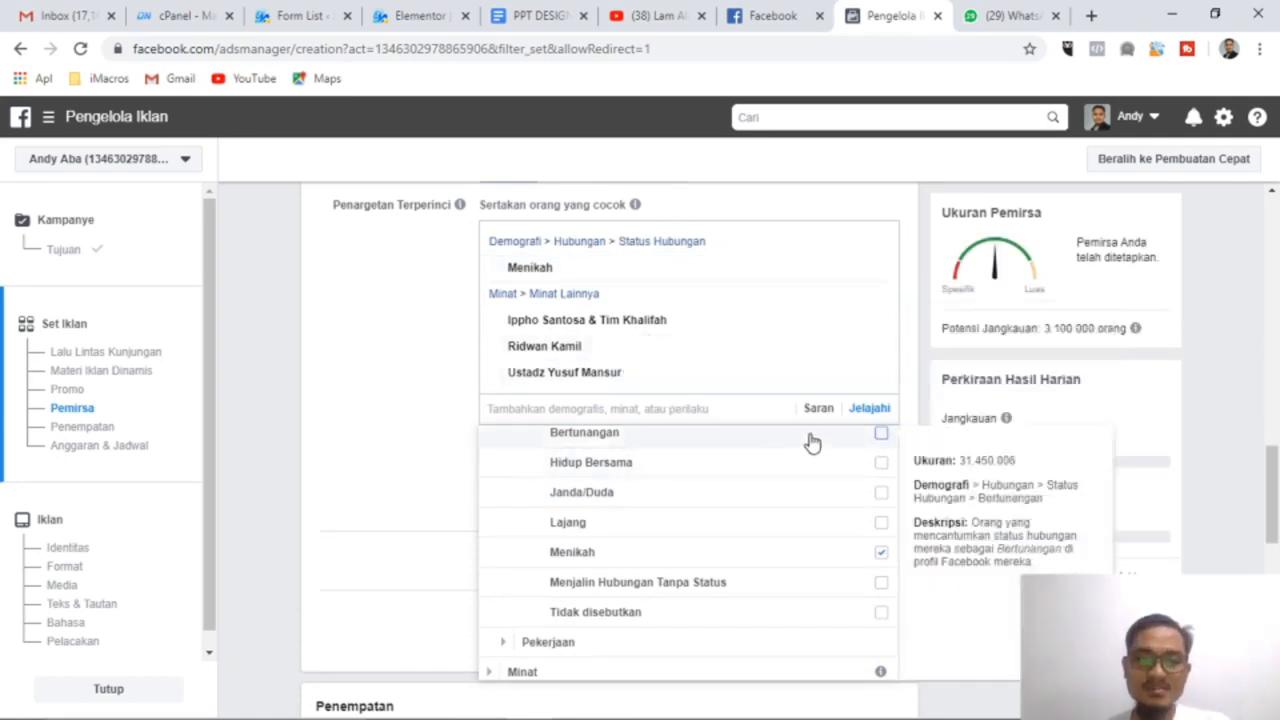
Step: Examine the household income options under the Keuangan demographics, and collapse the demographic categories
{"action": "scroll", "coordinate": [505, 600], "scroll_direction": "up", "scroll_amount": 3}
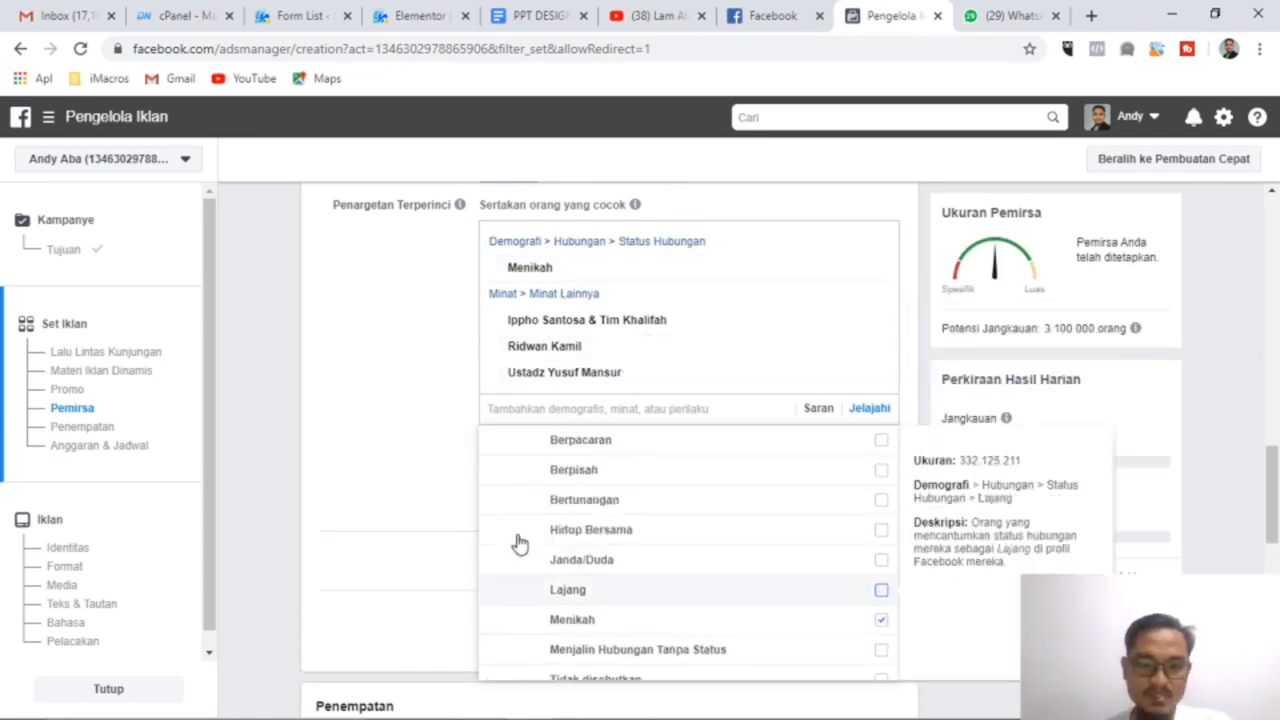
{"action": "left_click", "coordinate": [503, 503]}
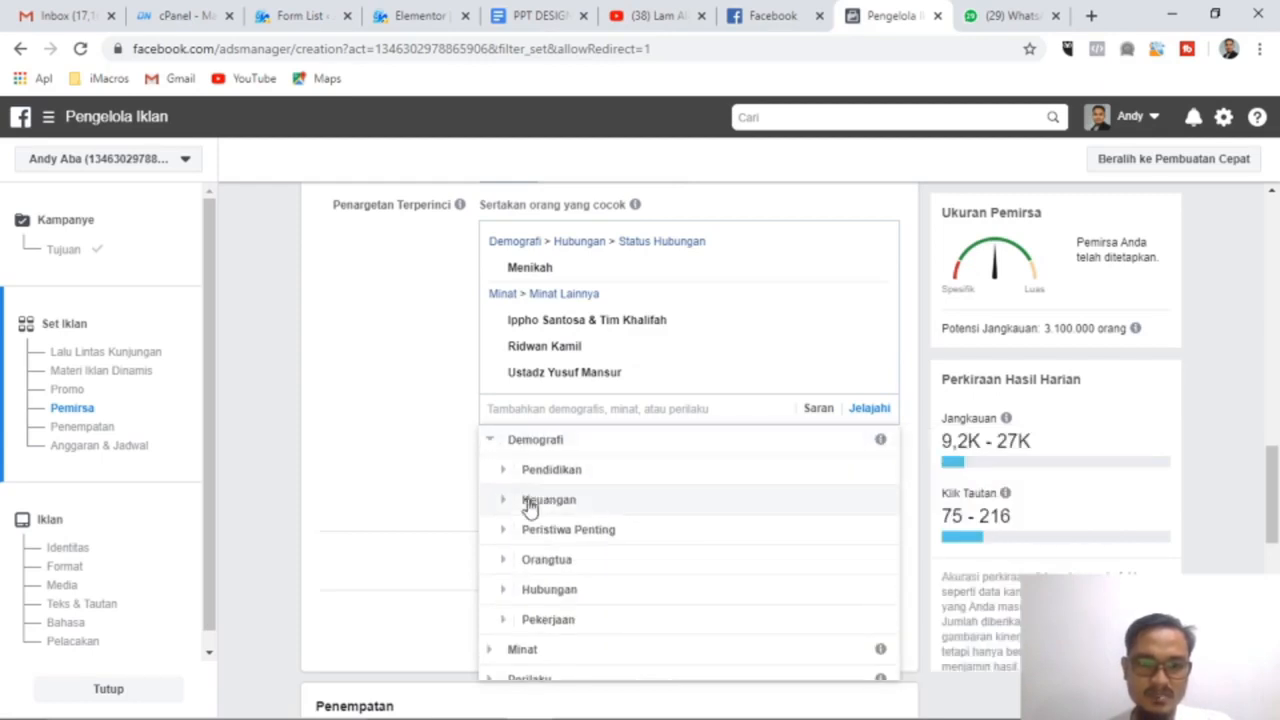
{"action": "left_click", "coordinate": [504, 505]}
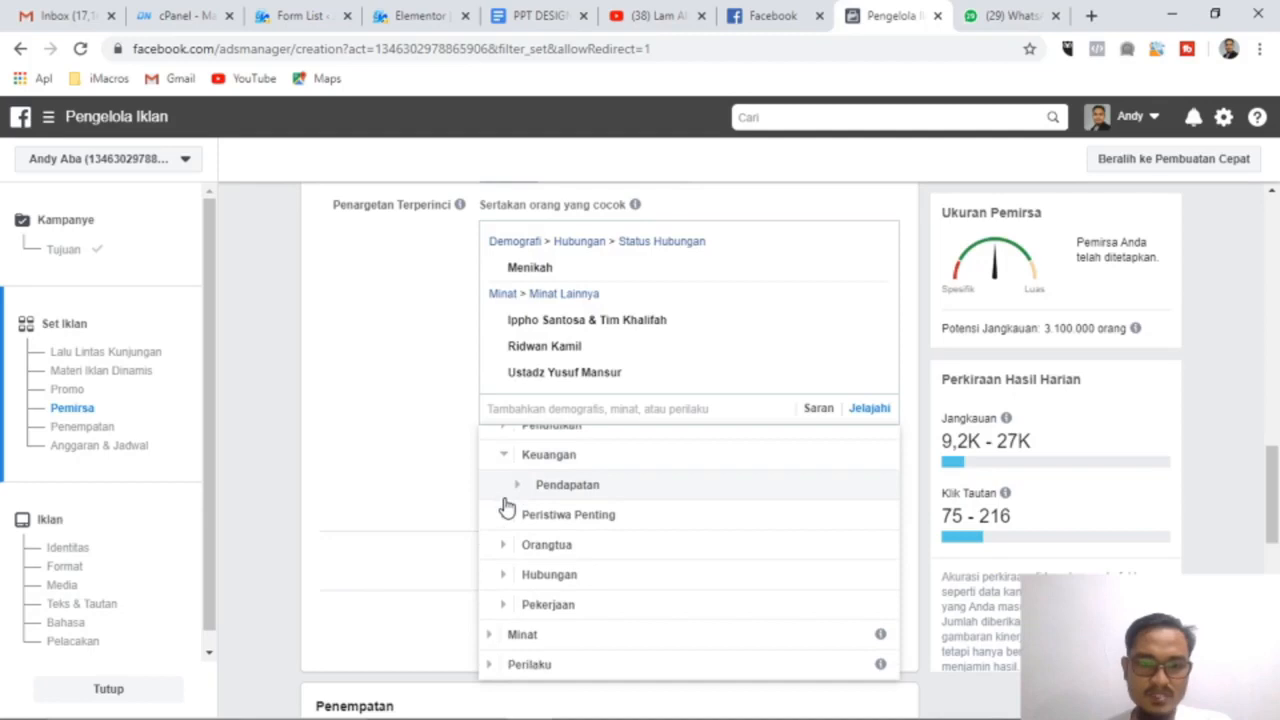
{"action": "left_click", "coordinate": [519, 488]}
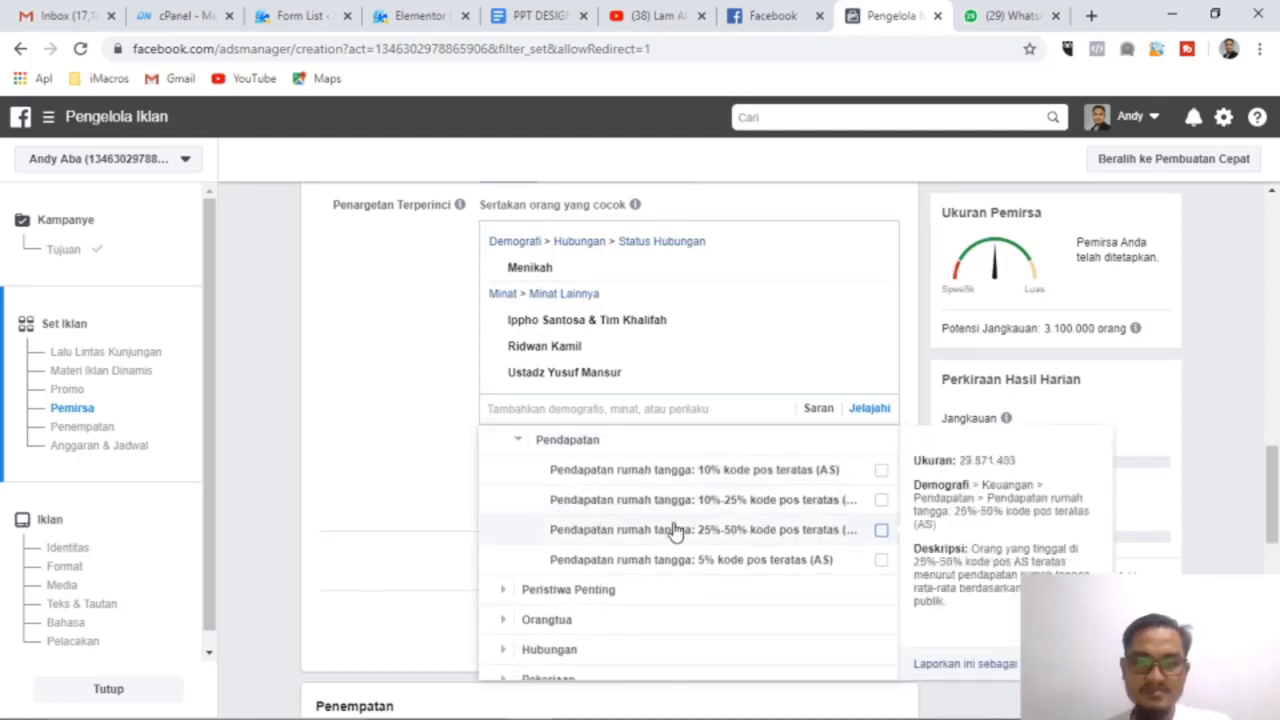
{"action": "left_click", "coordinate": [517, 439]}
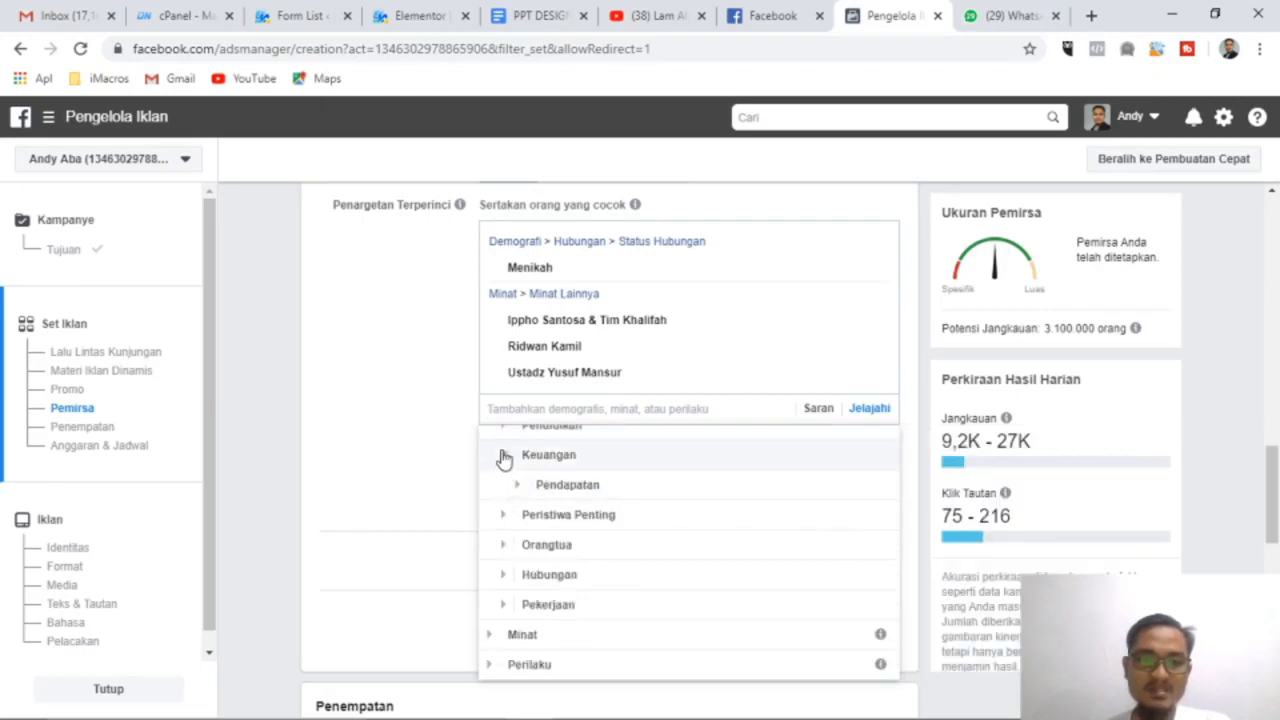
{"action": "left_click", "coordinate": [504, 458]}
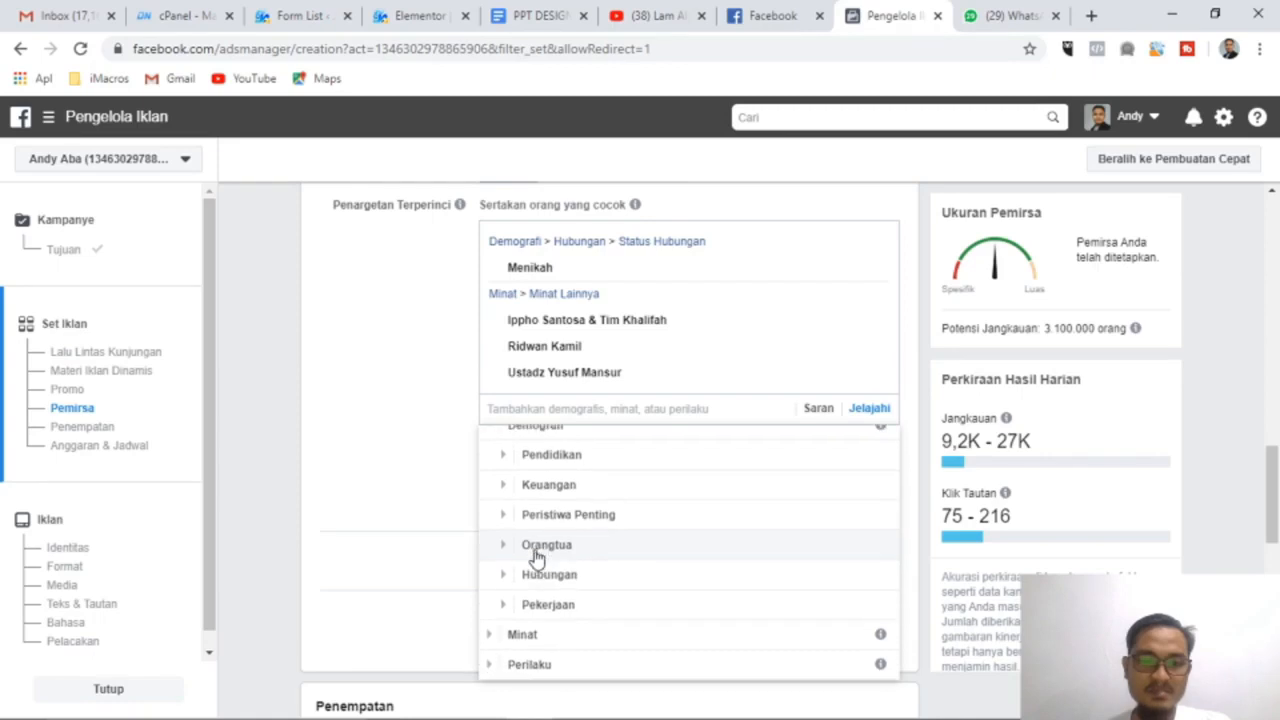
{"action": "left_click", "coordinate": [491, 443]}
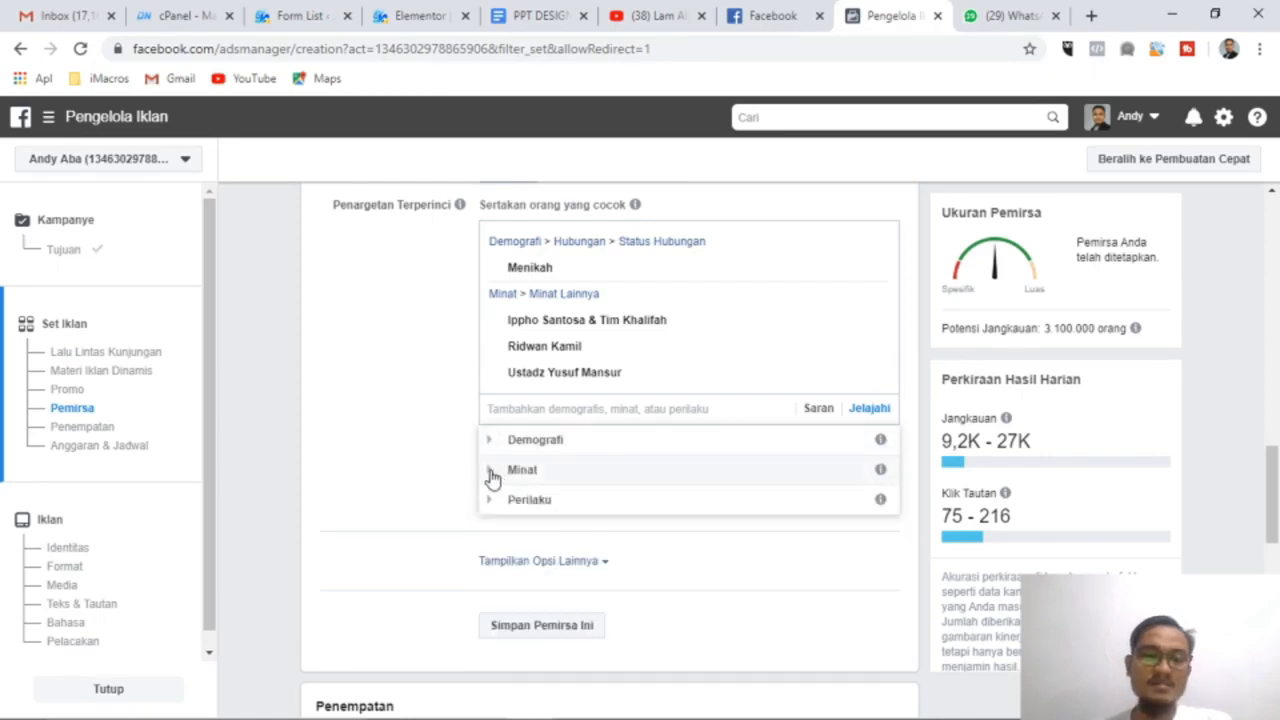
Step: Look through the Minat and Perilaku targeting categories, and collapse both lists
{"action": "left_click", "coordinate": [491, 472]}
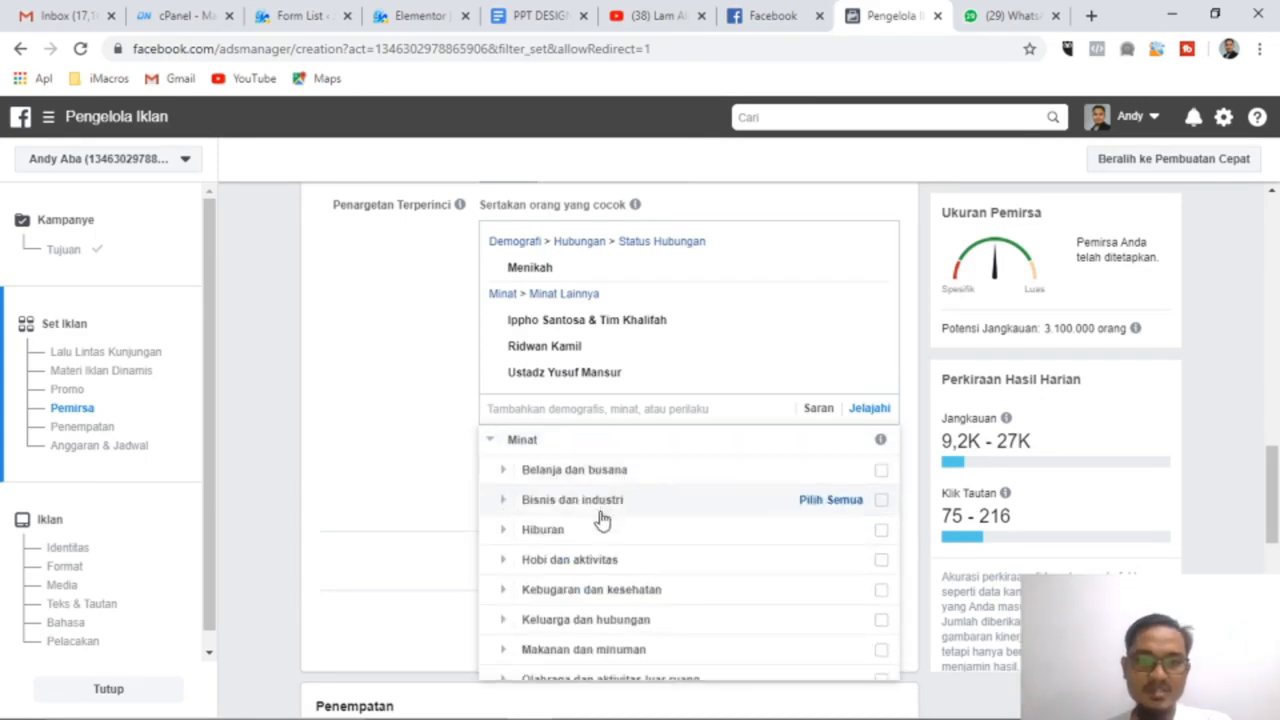
{"action": "scroll", "coordinate": [594, 537], "scroll_direction": "down", "scroll_amount": 1}
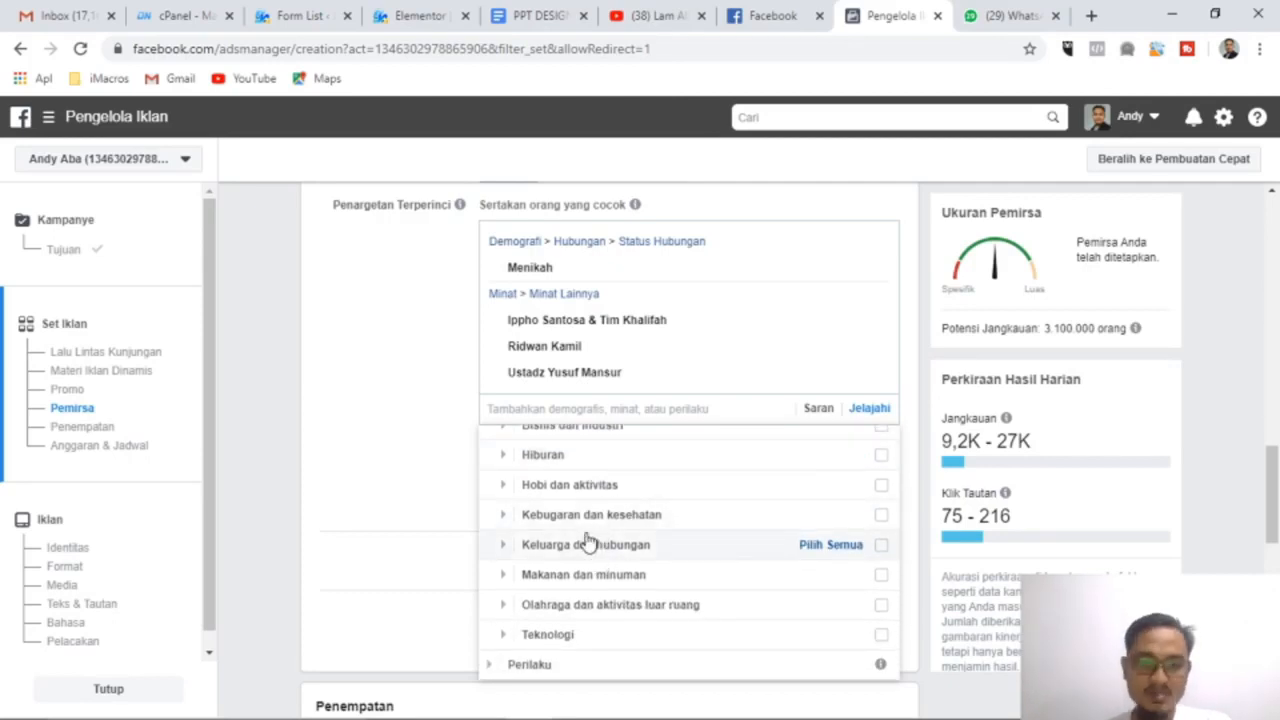
{"action": "scroll", "coordinate": [588, 541], "scroll_direction": "up", "scroll_amount": 1}
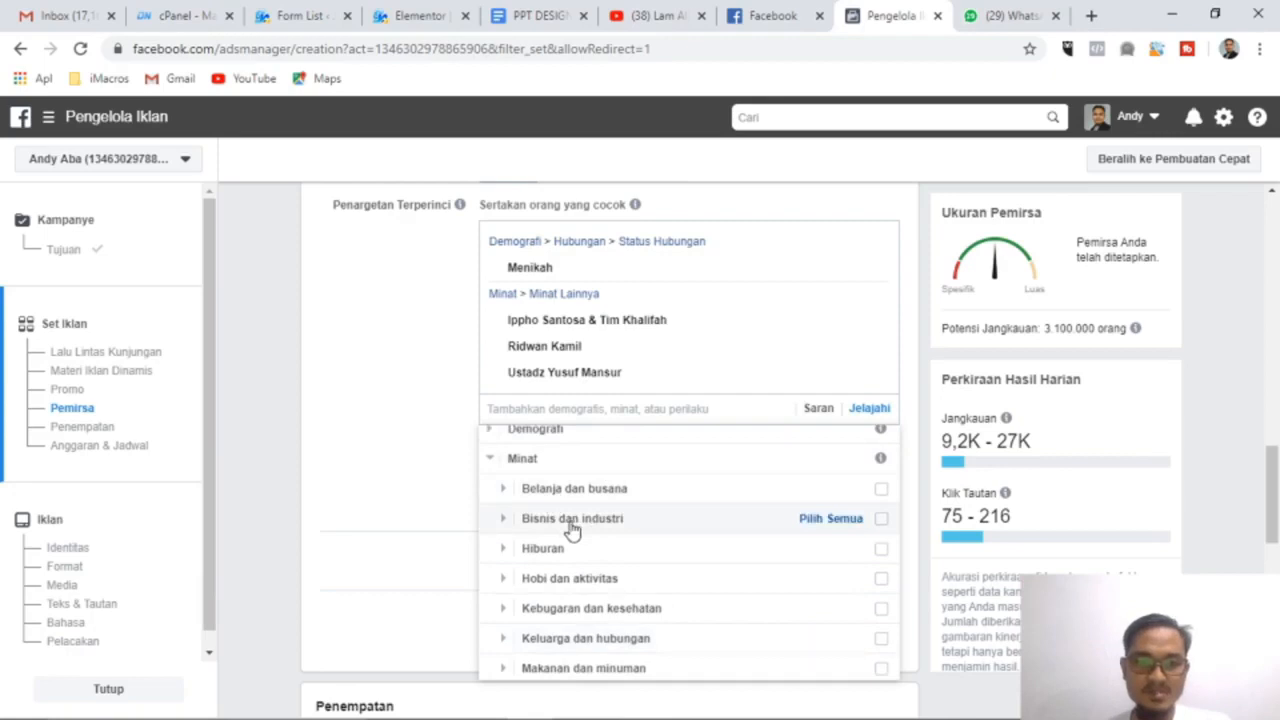
{"action": "left_click", "coordinate": [490, 459]}
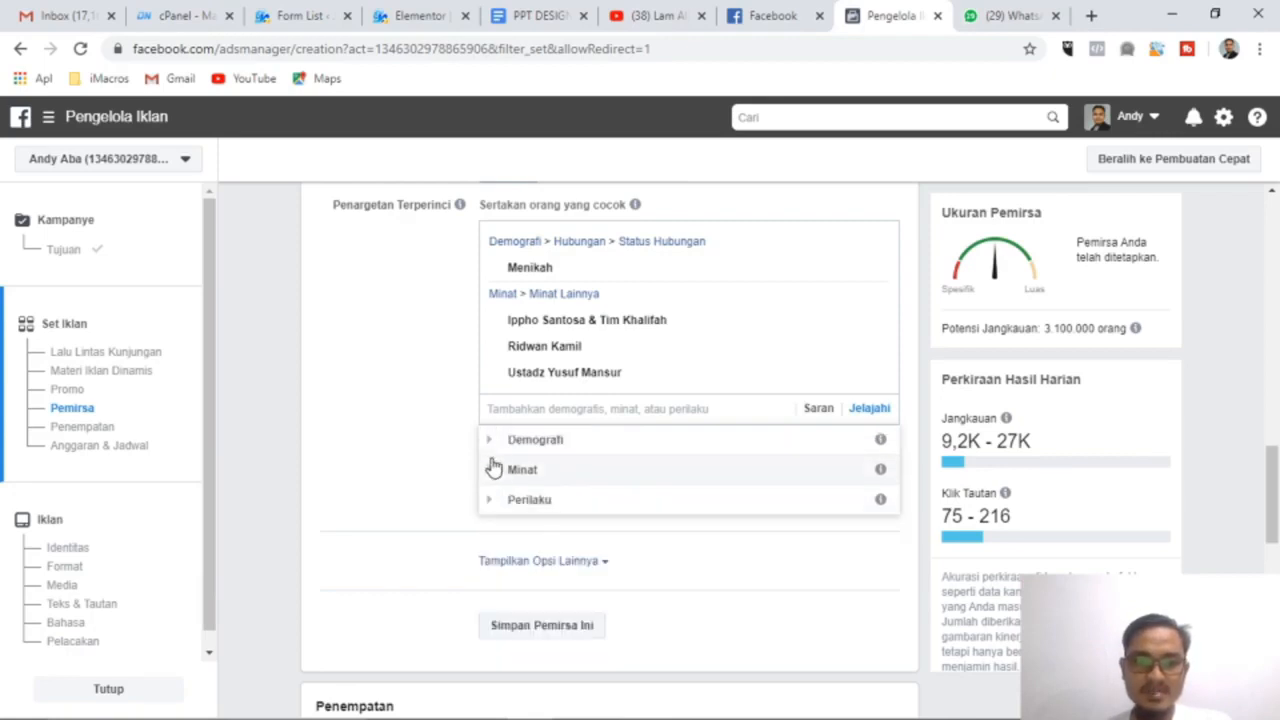
{"action": "left_click", "coordinate": [495, 502]}
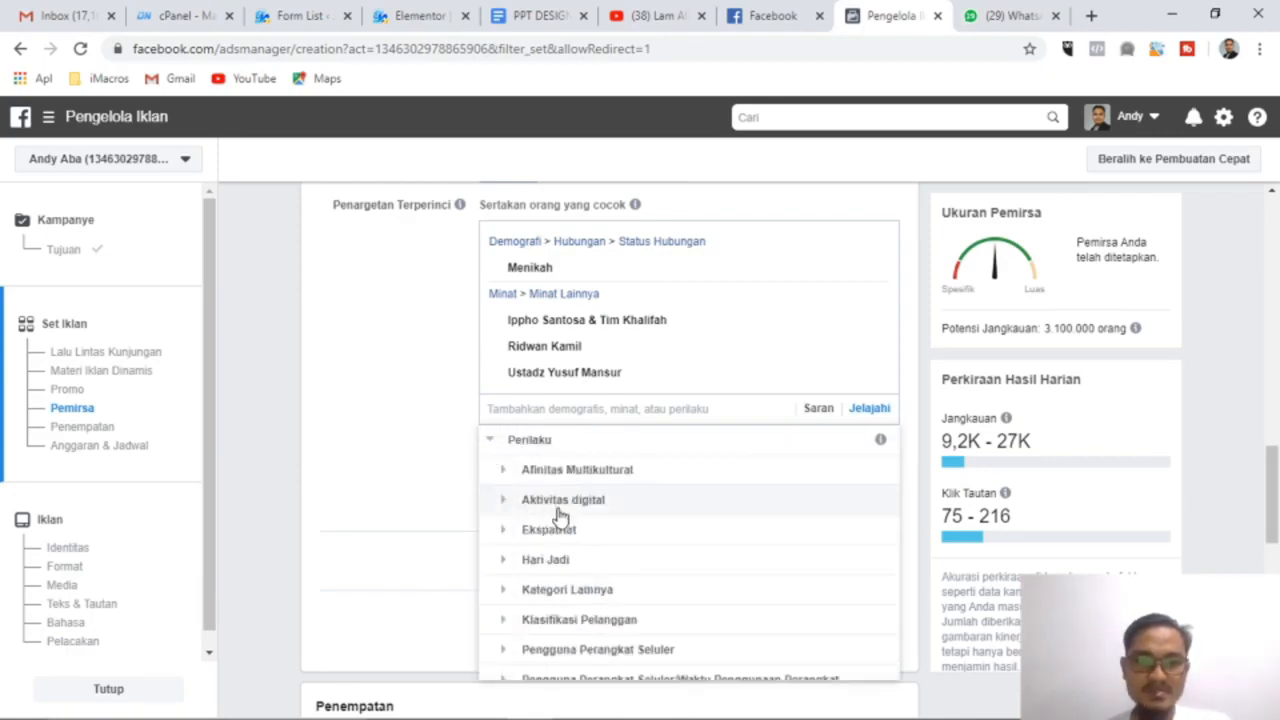
{"action": "scroll", "coordinate": [581, 538], "scroll_direction": "down", "scroll_amount": 5}
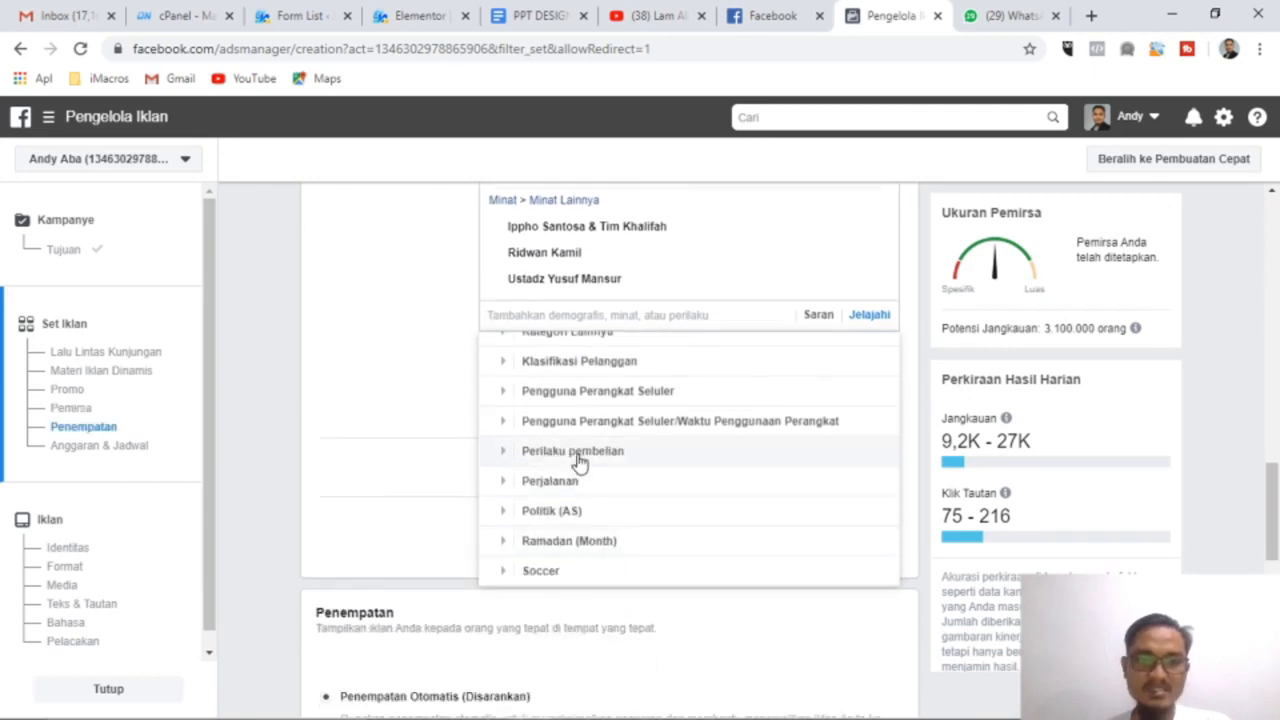
{"action": "scroll", "coordinate": [579, 461], "scroll_direction": "up", "scroll_amount": 2}
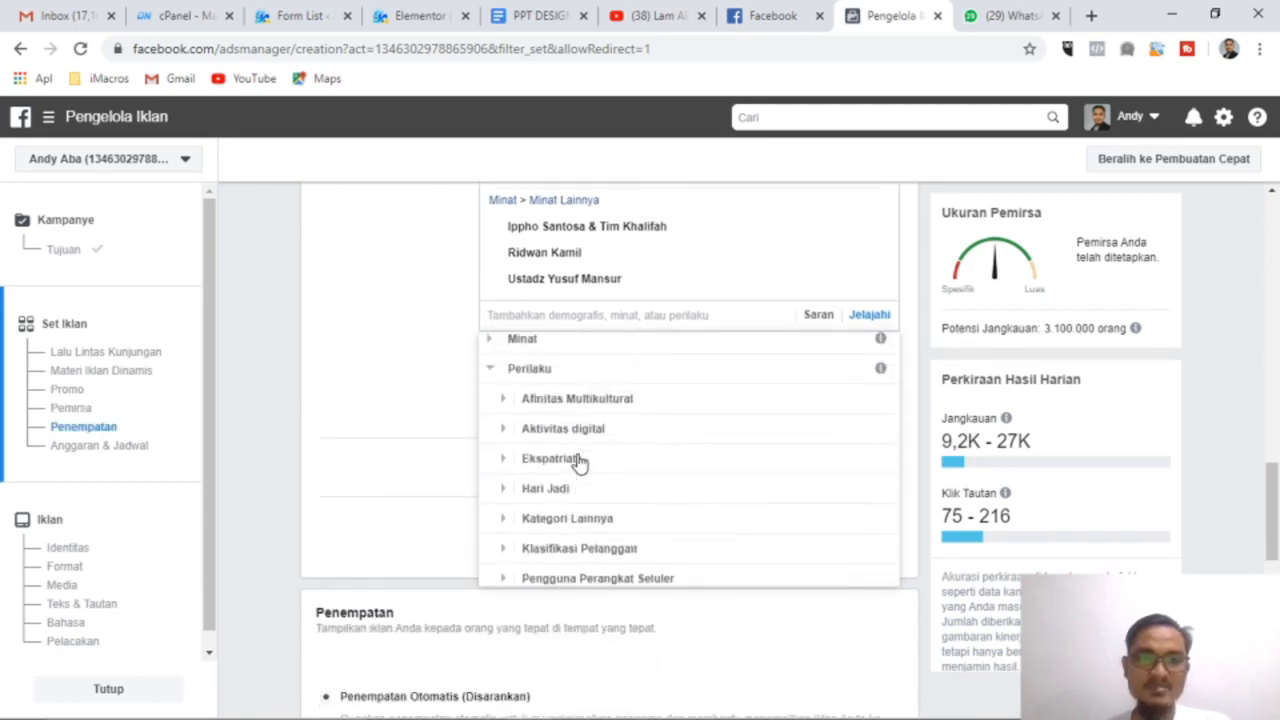
{"action": "left_click", "coordinate": [491, 371]}
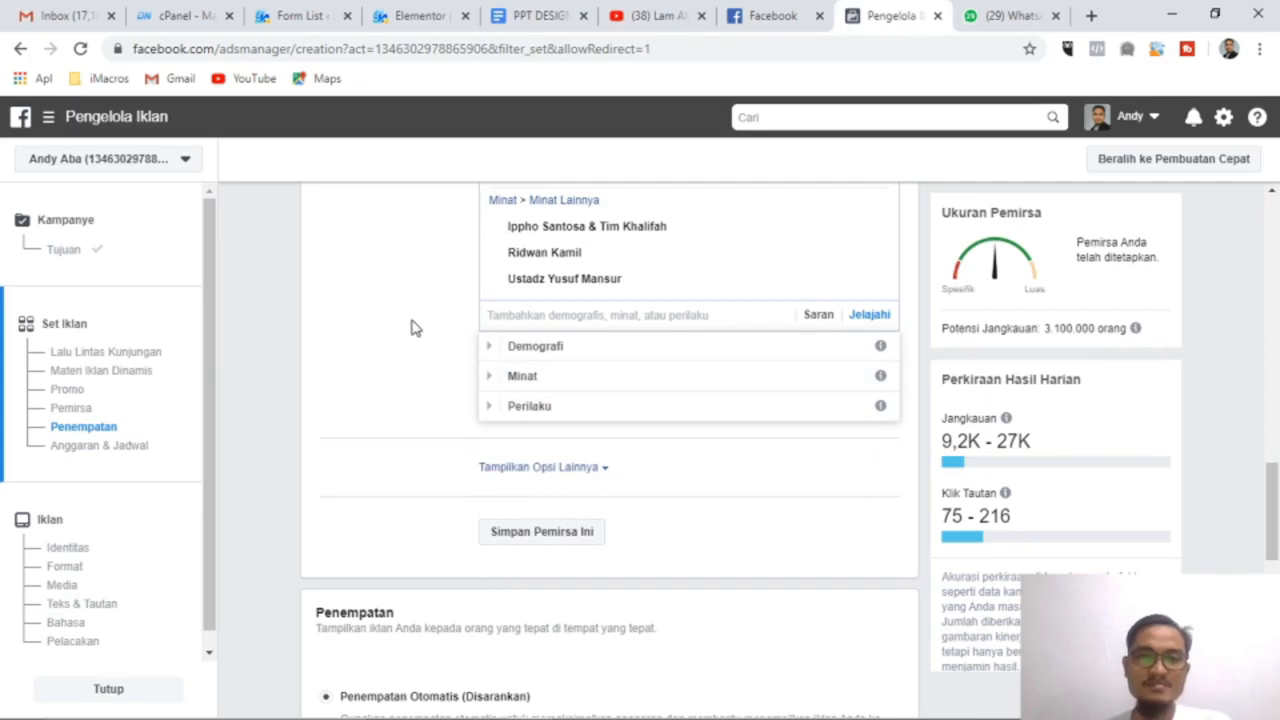
Step: Switch the ad set's placement to Penempatan Manual
{"action": "scroll", "coordinate": [398, 305], "scroll_direction": "up", "scroll_amount": 3}
{"action": "scroll", "coordinate": [410, 320], "scroll_direction": "down", "scroll_amount": 2}
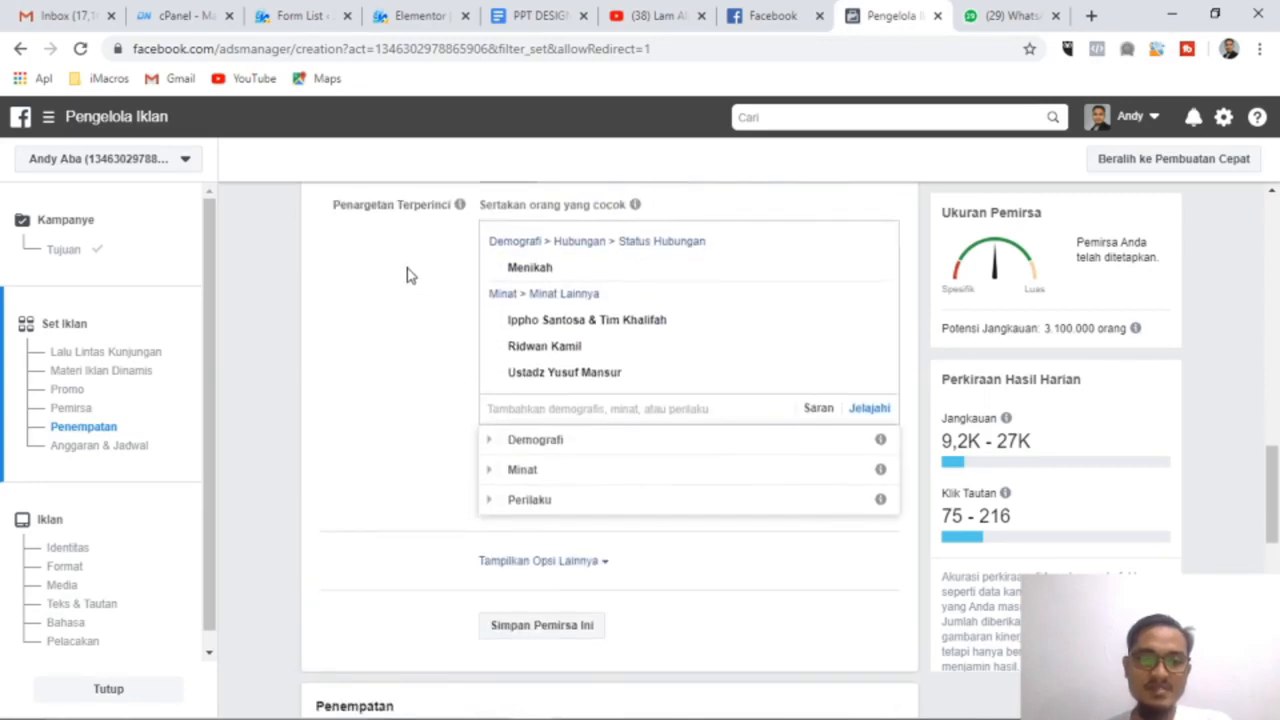
{"action": "scroll", "coordinate": [425, 295], "scroll_direction": "up", "scroll_amount": 2}
{"action": "scroll", "coordinate": [440, 360], "scroll_direction": "down", "scroll_amount": 2}
{"action": "scroll", "coordinate": [437, 343], "scroll_direction": "down", "scroll_amount": 5}
{"action": "scroll", "coordinate": [437, 343], "scroll_direction": "down", "scroll_amount": 1}
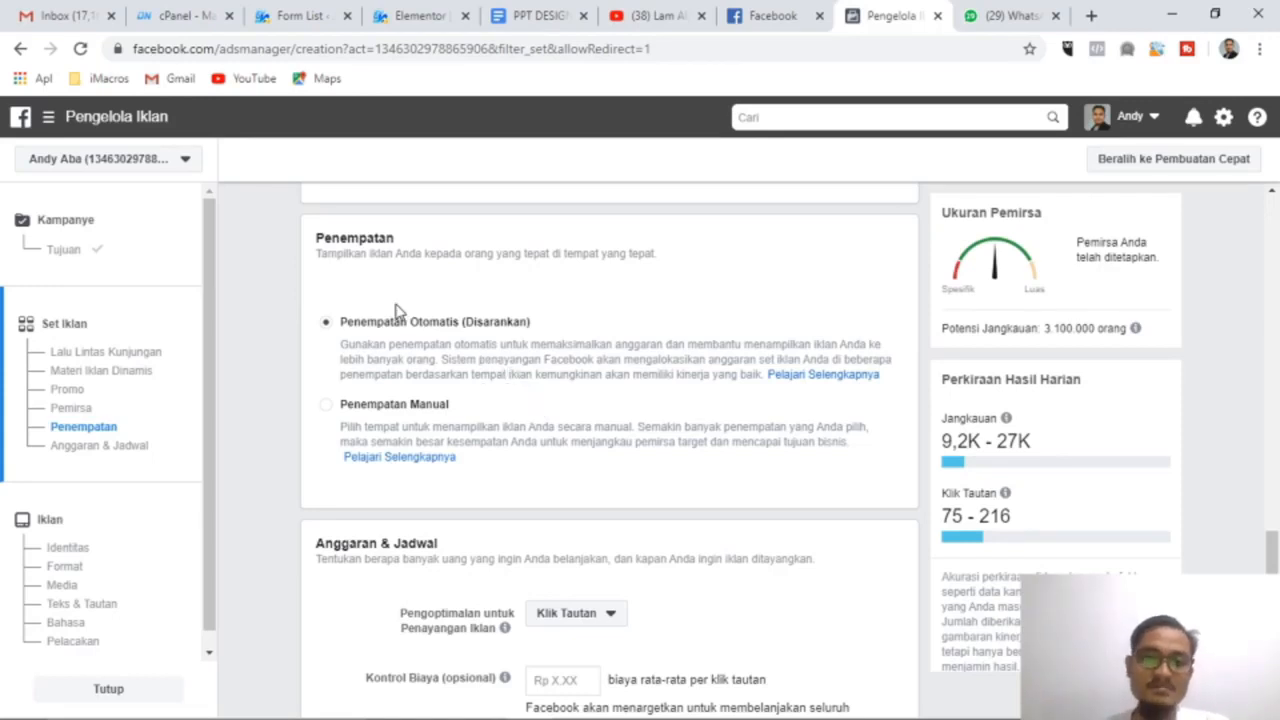
{"action": "left_click", "coordinate": [324, 405]}
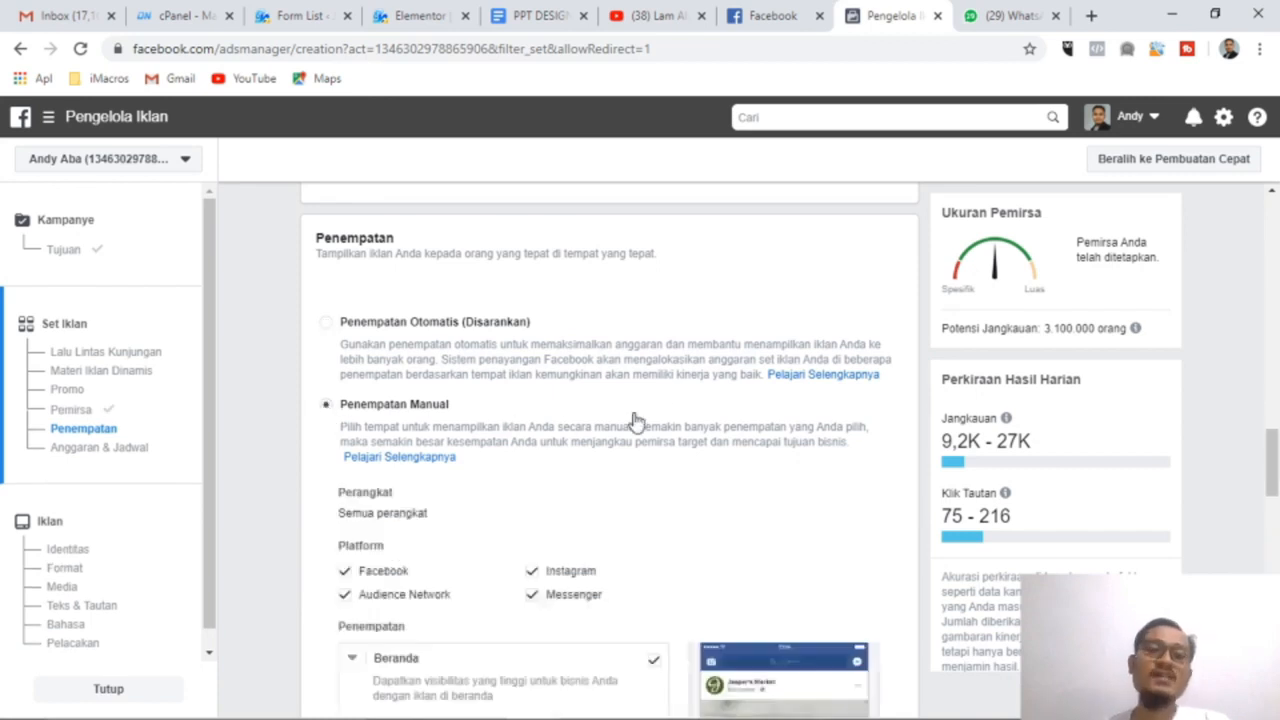
Step: Exclude every Beranda placement except Kabar Beranda Facebook and Beranda Instagram
{"action": "scroll", "coordinate": [665, 390], "scroll_direction": "down", "scroll_amount": 3}
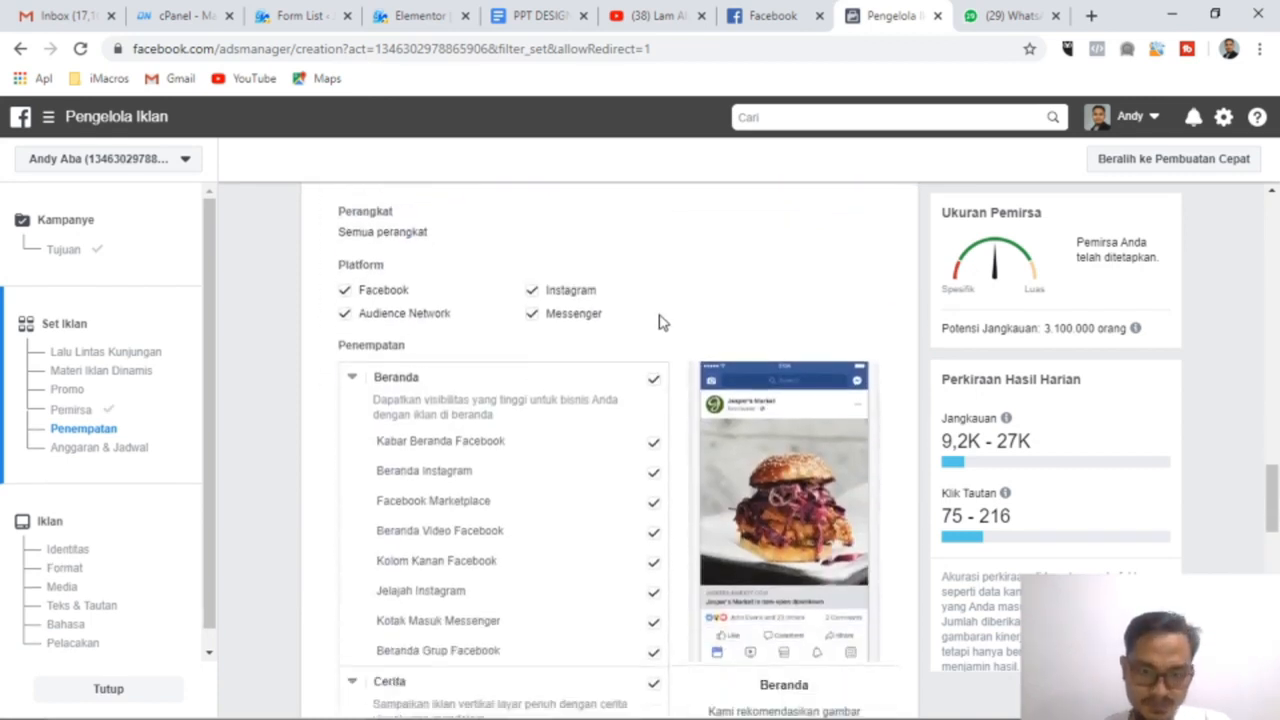
{"action": "scroll", "coordinate": [659, 322], "scroll_direction": "down", "scroll_amount": 2}
{"action": "scroll", "coordinate": [680, 290], "scroll_direction": "up", "scroll_amount": 1}
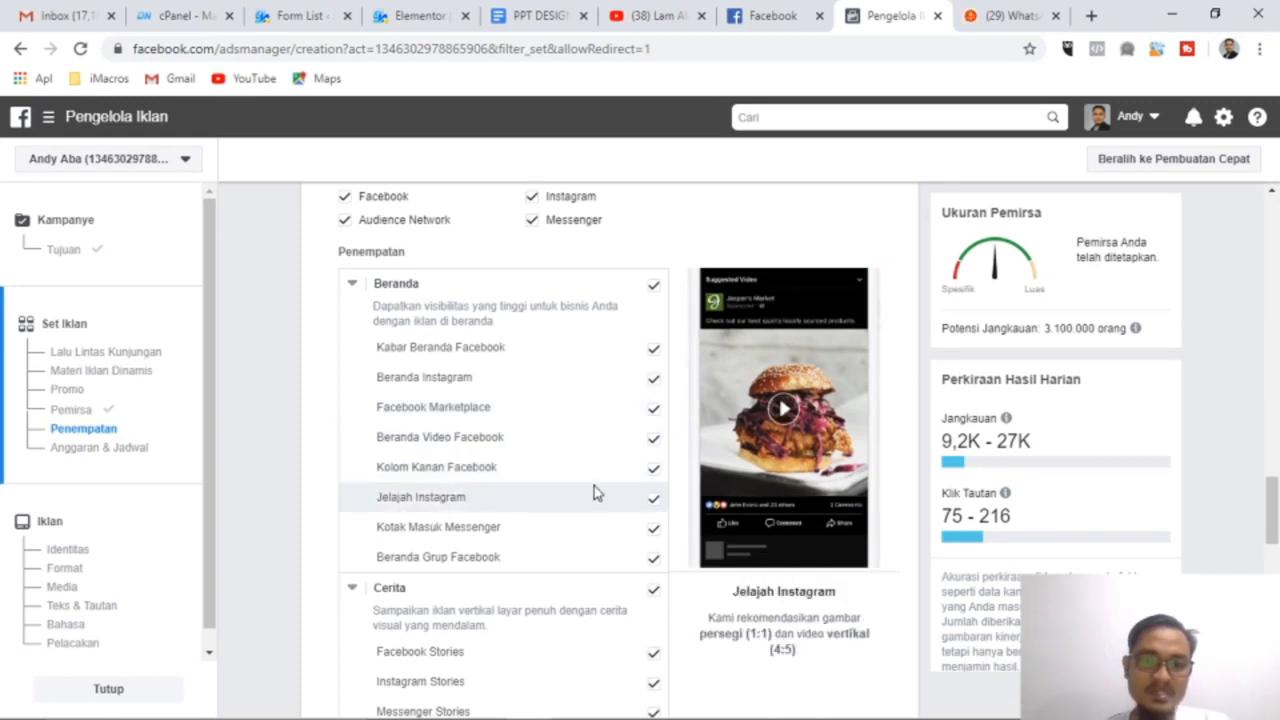
{"action": "left_click", "coordinate": [656, 411]}
{"action": "left_click", "coordinate": [654, 442]}
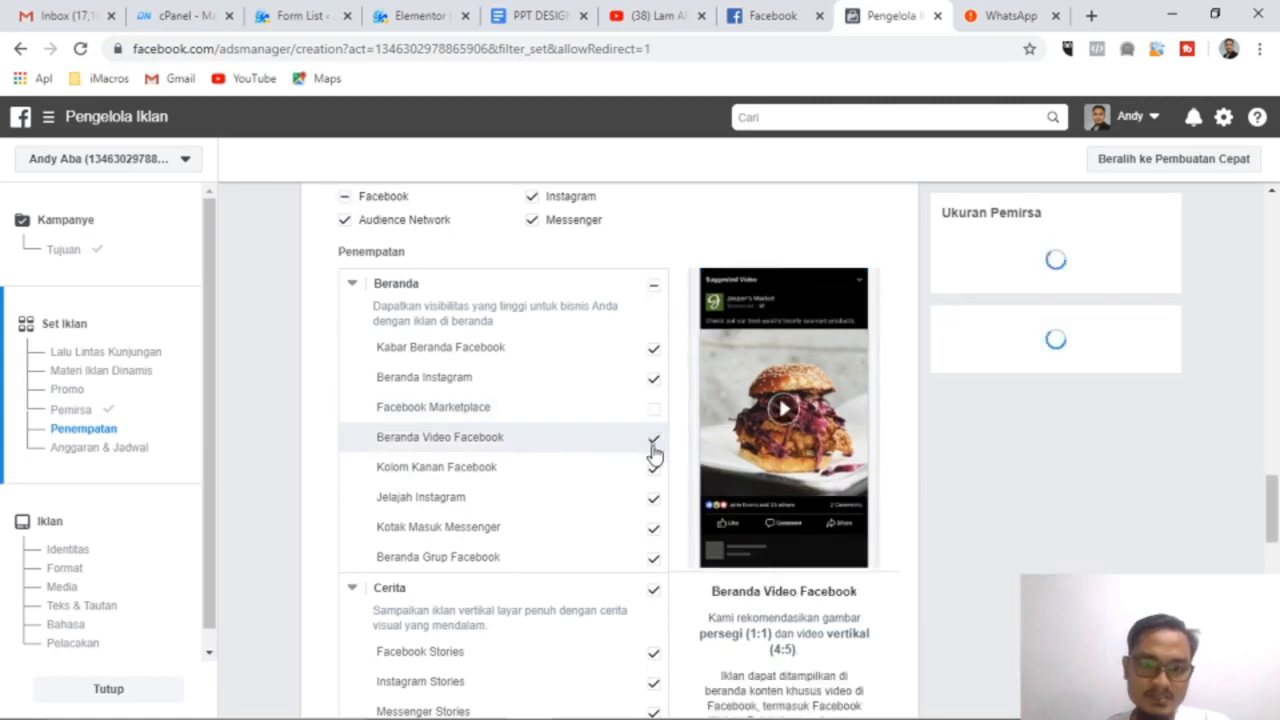
{"action": "left_click", "coordinate": [654, 470]}
{"action": "left_click", "coordinate": [654, 499]}
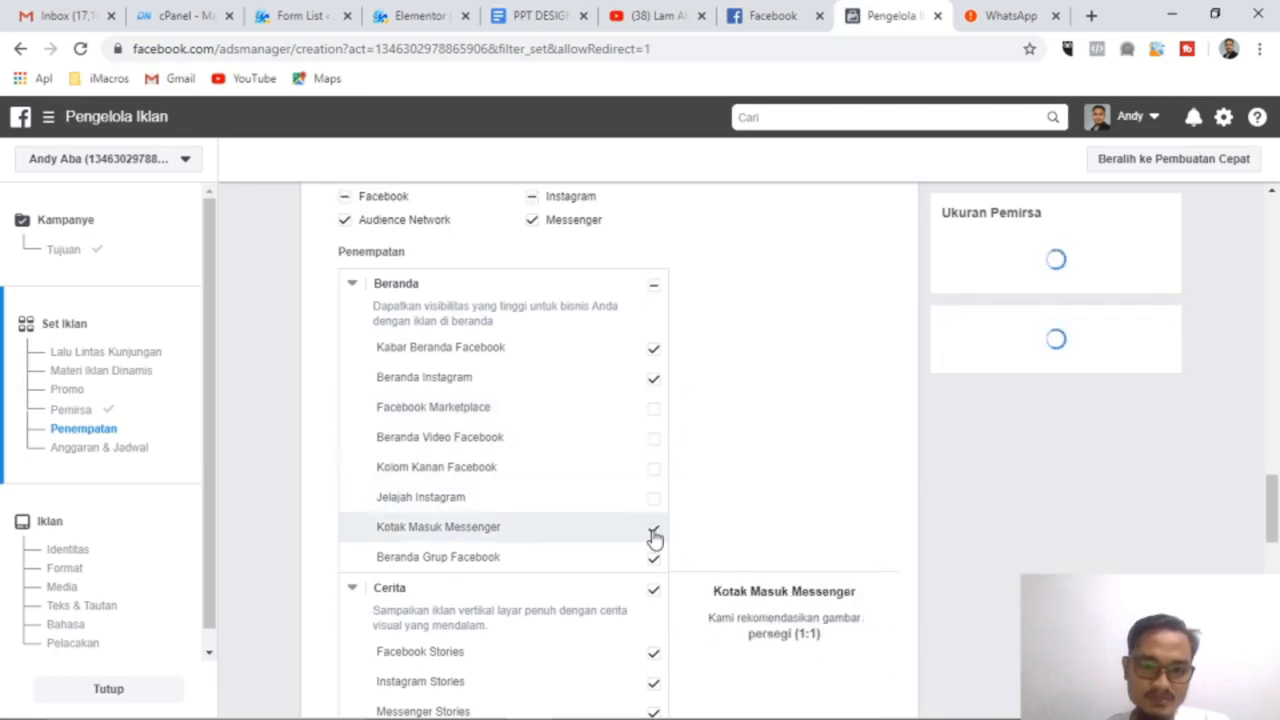
{"action": "left_click", "coordinate": [654, 529]}
{"action": "left_click", "coordinate": [655, 560]}
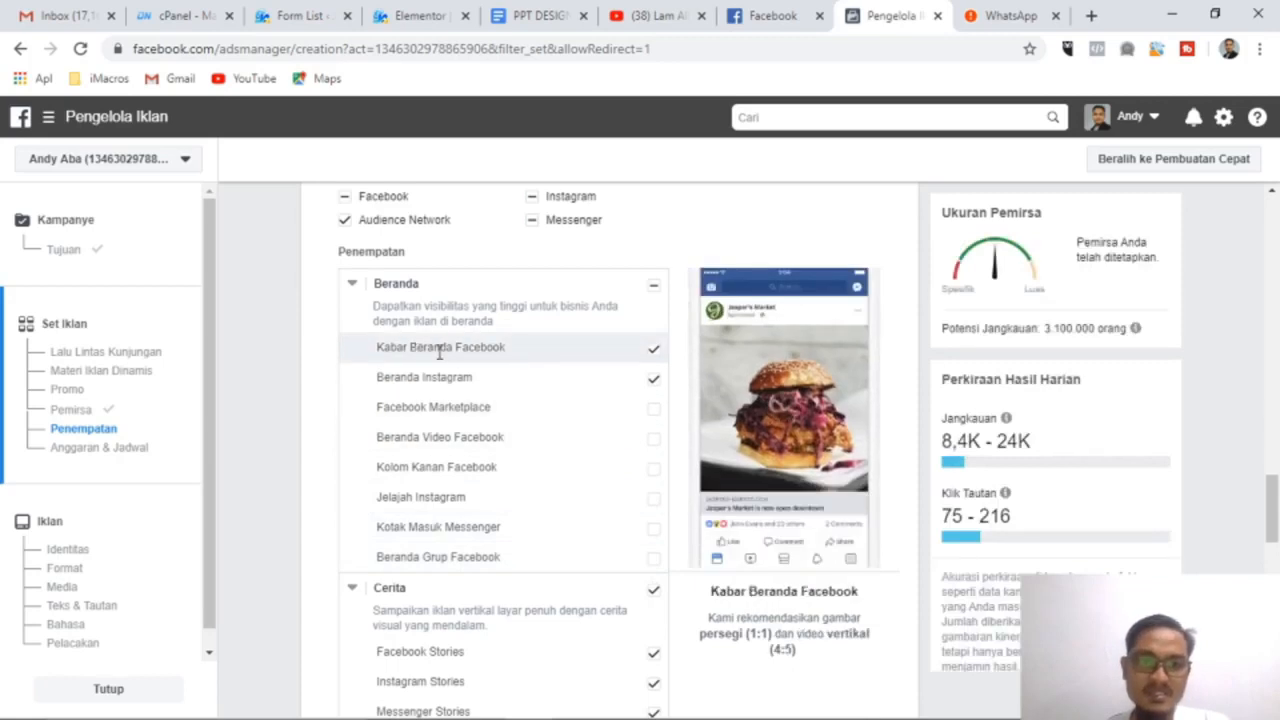
Step: Exclude all Cerita placements on Facebook, Instagram and Messenger
{"action": "scroll", "coordinate": [572, 455], "scroll_direction": "down", "scroll_amount": 2}
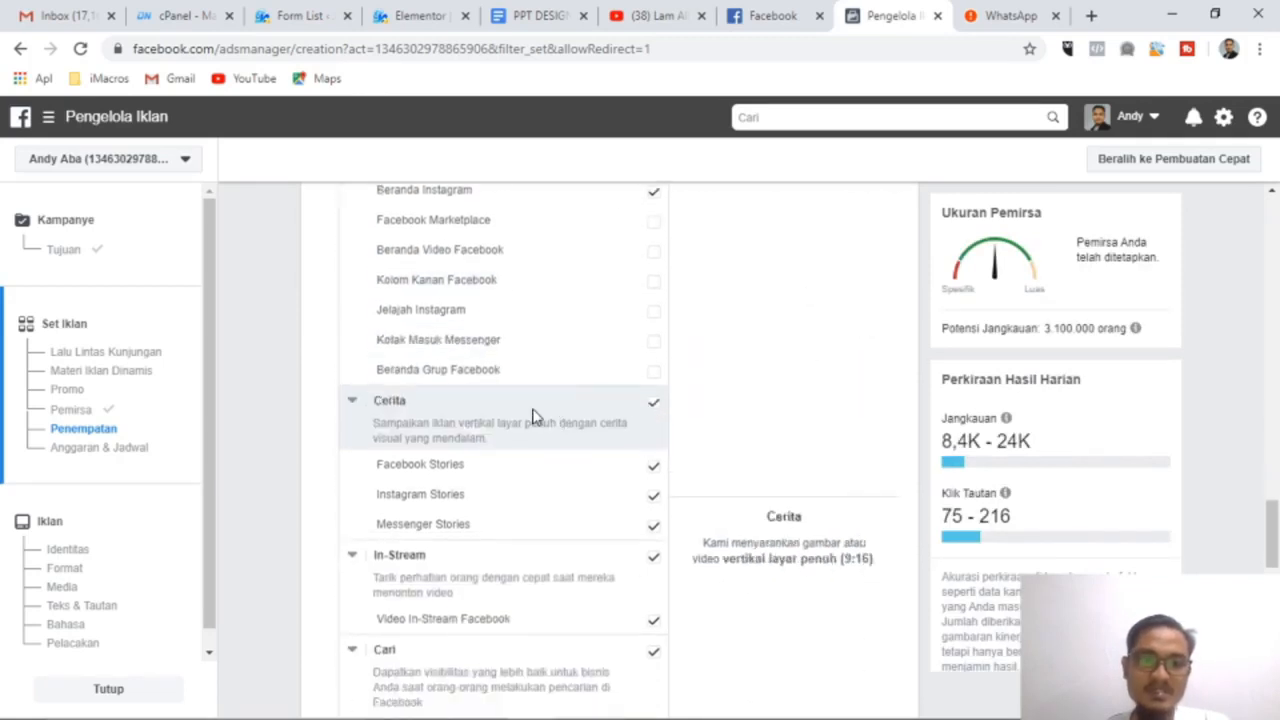
{"action": "left_click", "coordinate": [654, 403]}
{"action": "scroll", "coordinate": [592, 455], "scroll_direction": "down", "scroll_amount": 1}
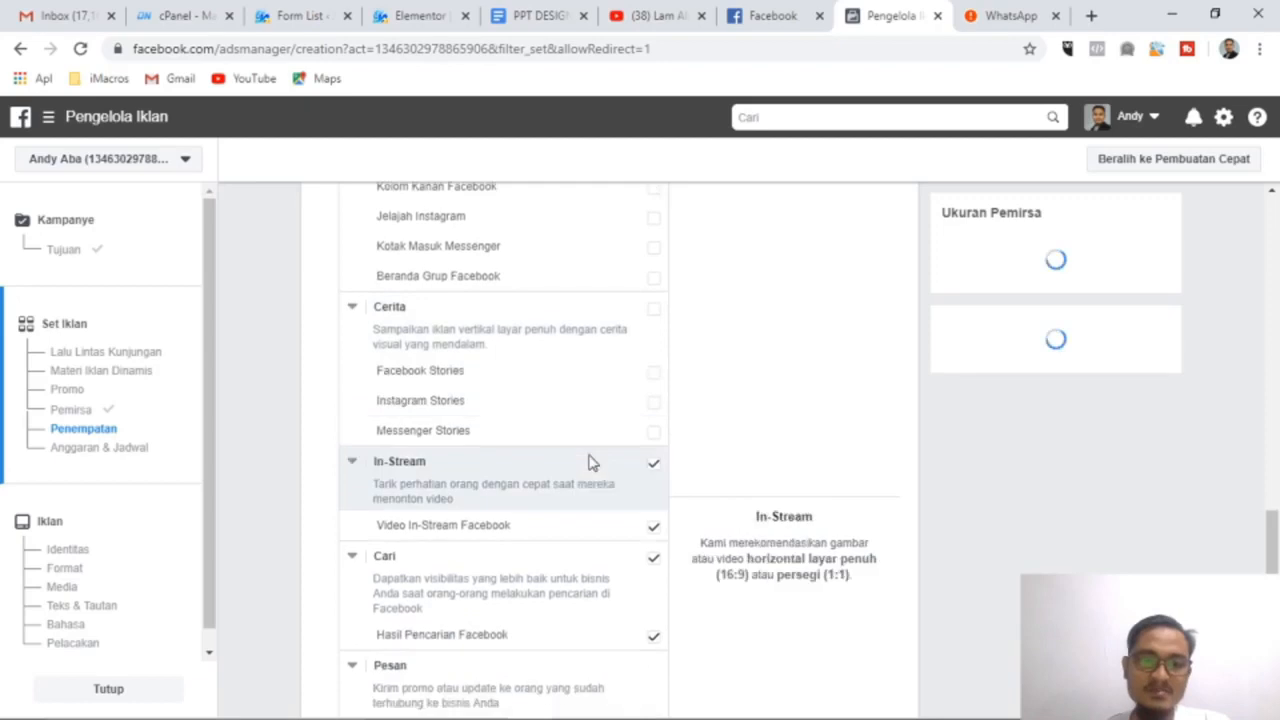
Step: Exclude the In-Stream, Cari, Di Artikel, and Aplikasi dan Situs placement groups from the ad set
{"action": "left_click", "coordinate": [654, 463]}
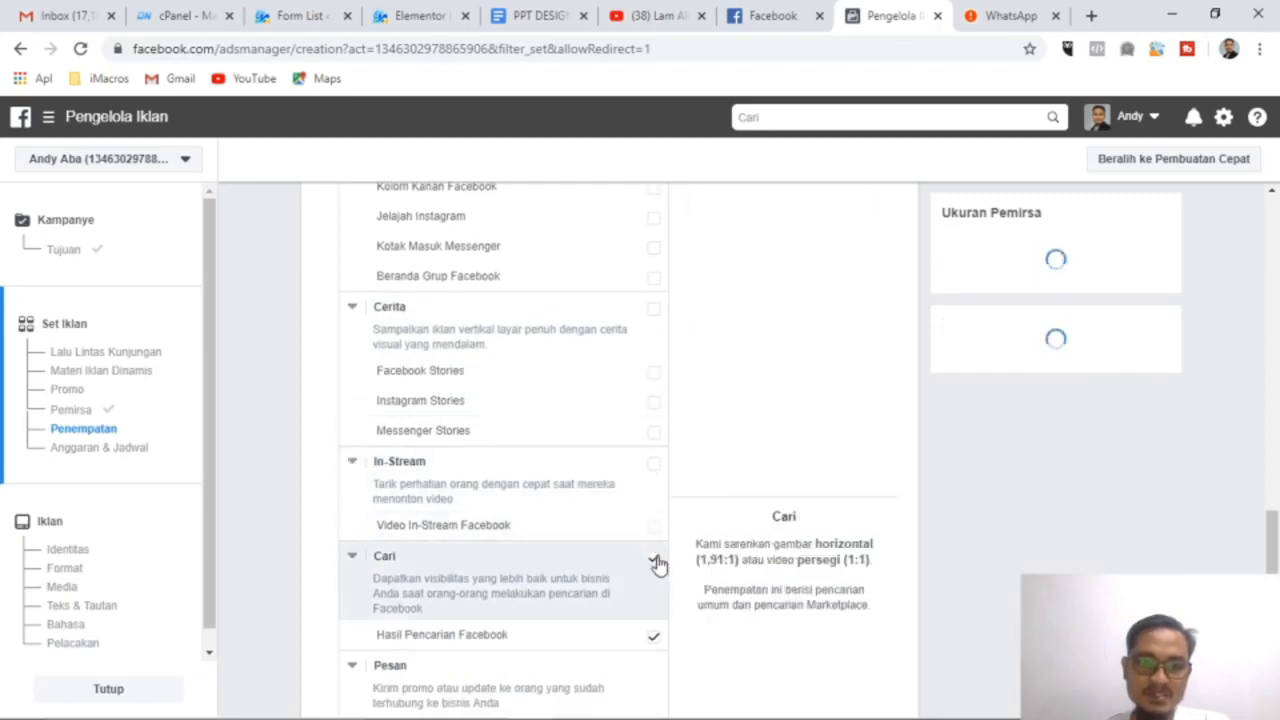
{"action": "left_click", "coordinate": [656, 561]}
{"action": "scroll", "coordinate": [580, 457], "scroll_direction": "down", "scroll_amount": 2}
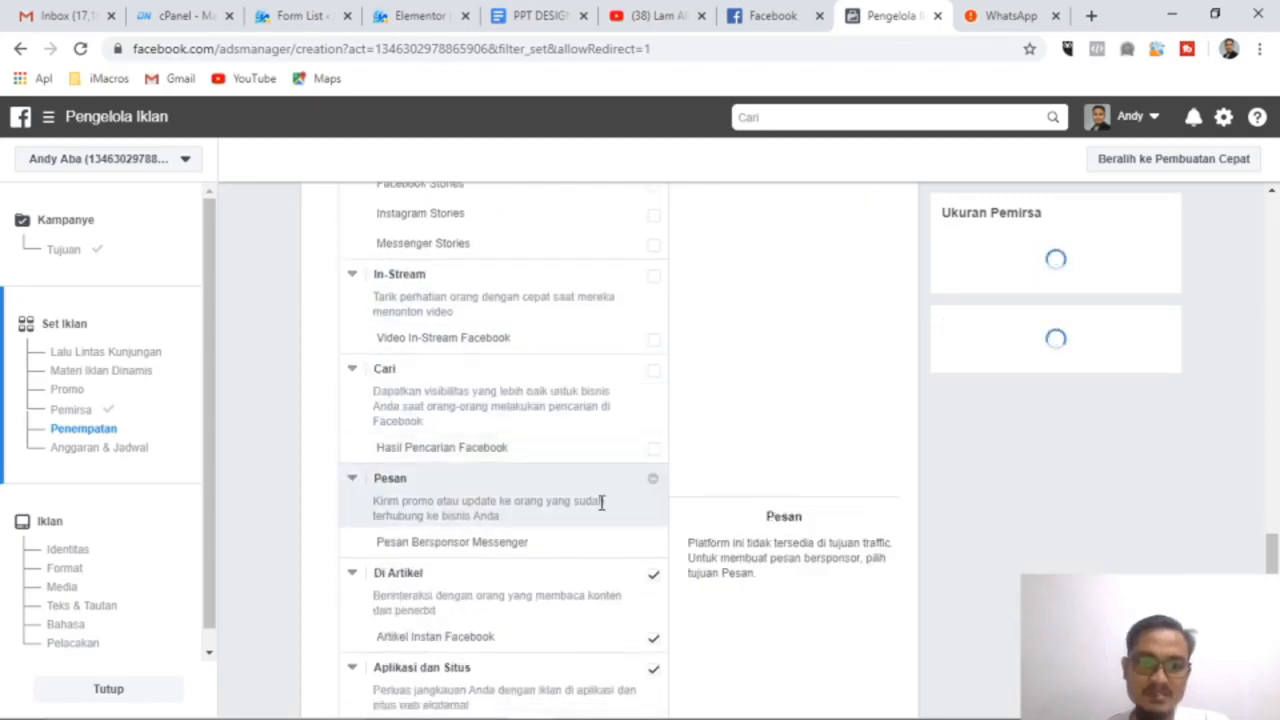
{"action": "scroll", "coordinate": [601, 503], "scroll_direction": "down", "scroll_amount": 2}
{"action": "left_click", "coordinate": [653, 386]}
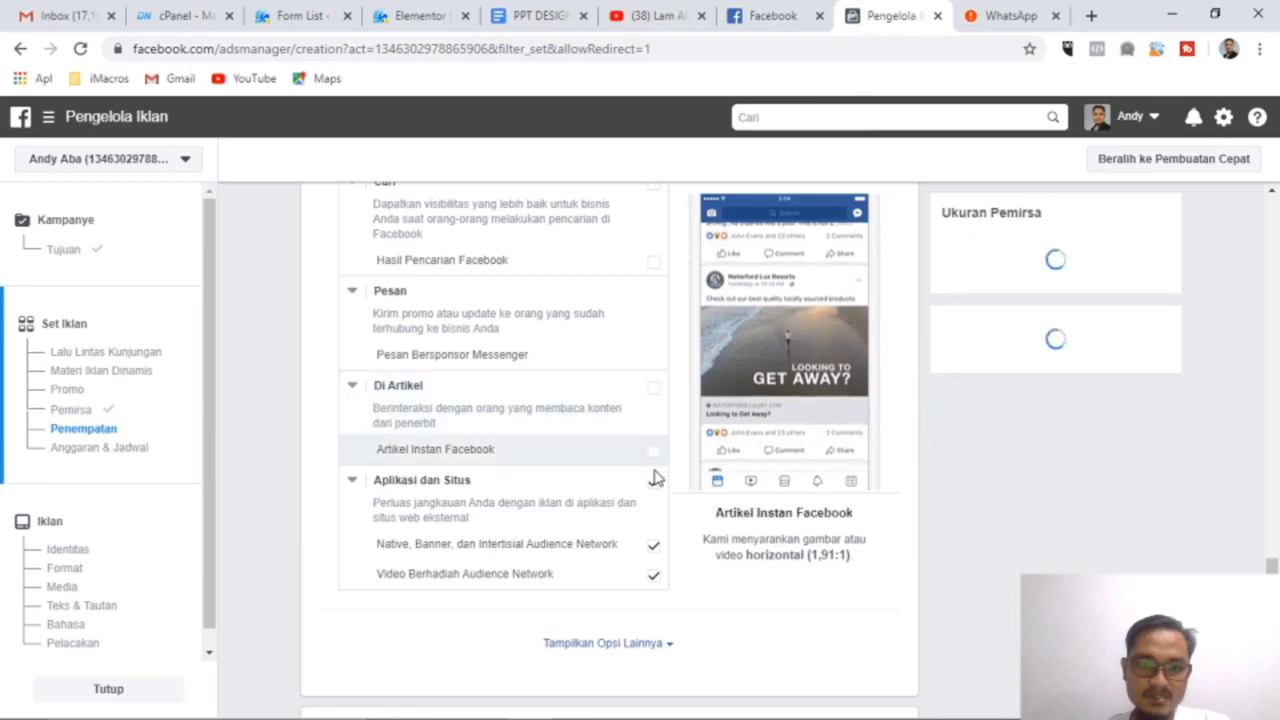
{"action": "left_click", "coordinate": [654, 480]}
Step: Try including the Instagram Stories and Facebook Stories placements, and exclude both again
{"action": "scroll", "coordinate": [578, 497], "scroll_direction": "up", "scroll_amount": 3}
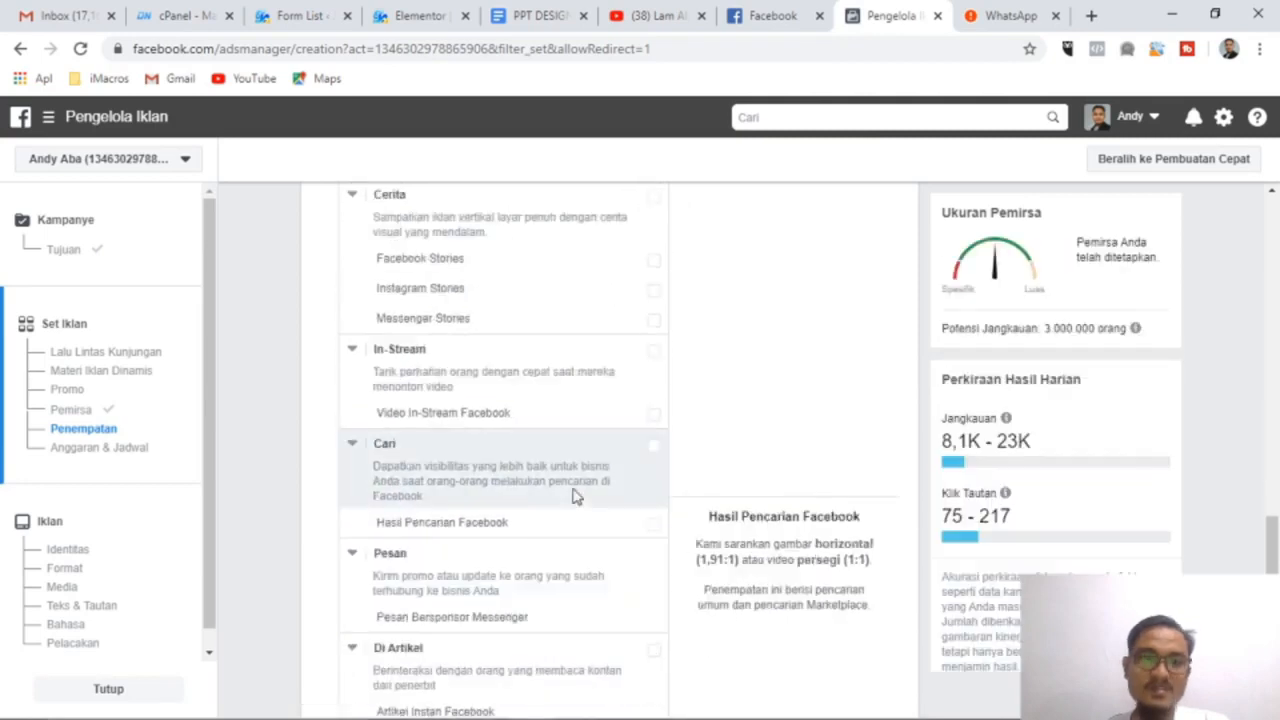
{"action": "scroll", "coordinate": [573, 493], "scroll_direction": "up", "scroll_amount": 5}
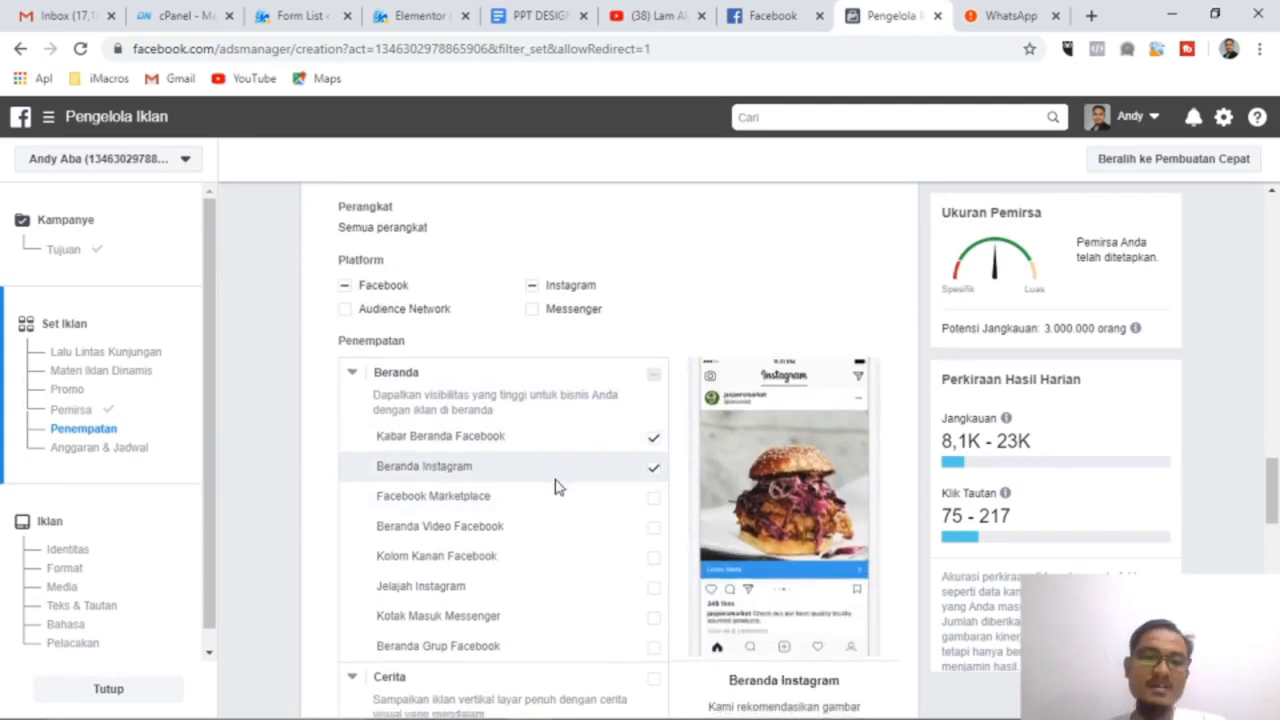
{"action": "scroll", "coordinate": [557, 485], "scroll_direction": "down", "scroll_amount": 4}
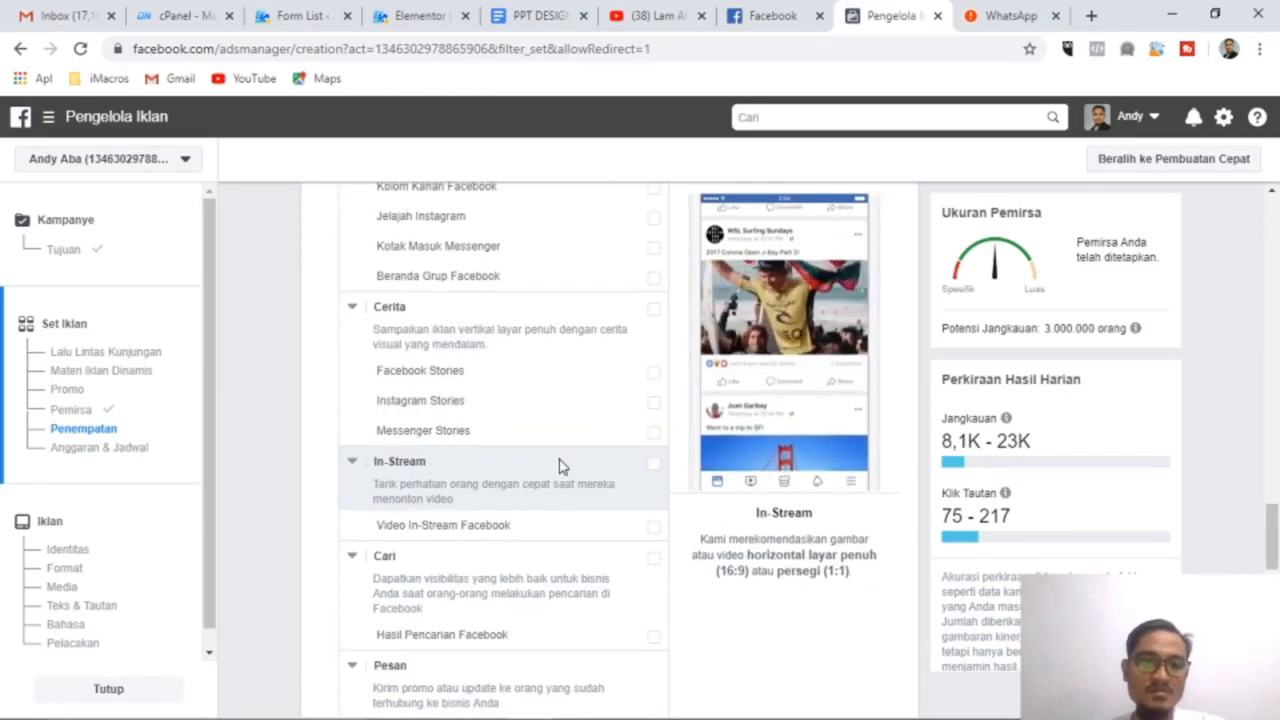
{"action": "scroll", "coordinate": [559, 459], "scroll_direction": "up", "scroll_amount": 1}
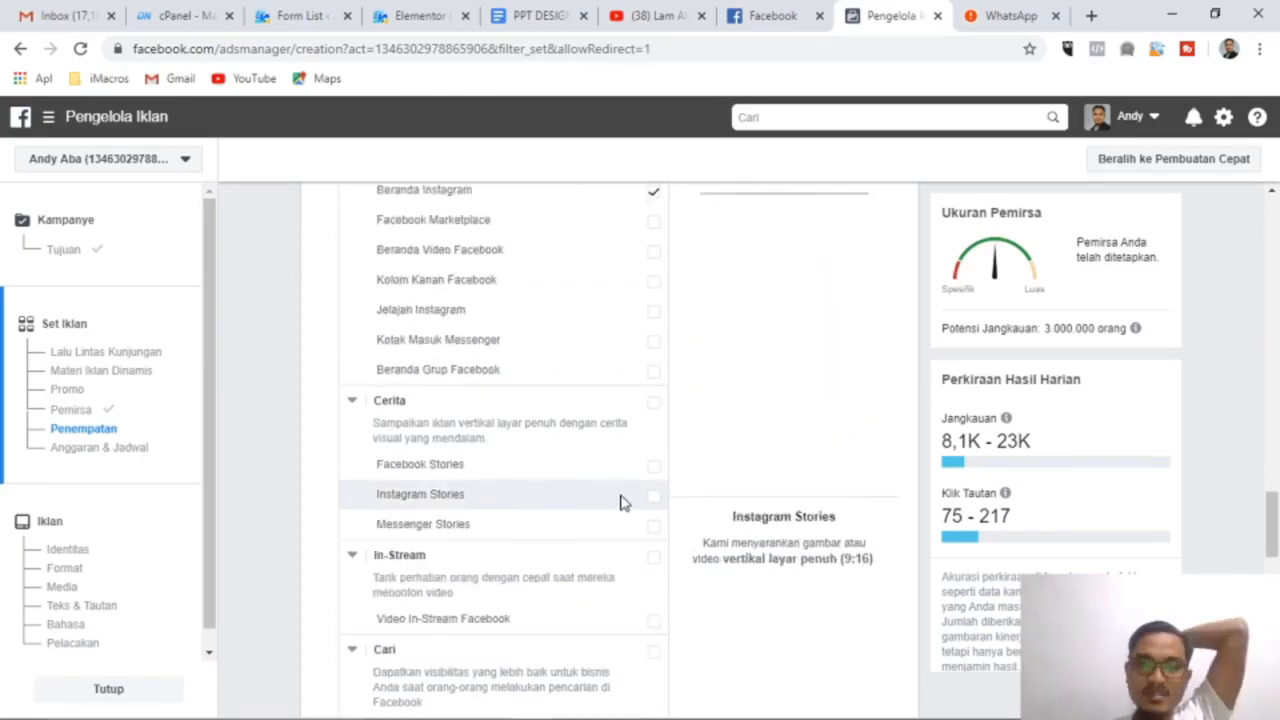
{"action": "left_click", "coordinate": [652, 503]}
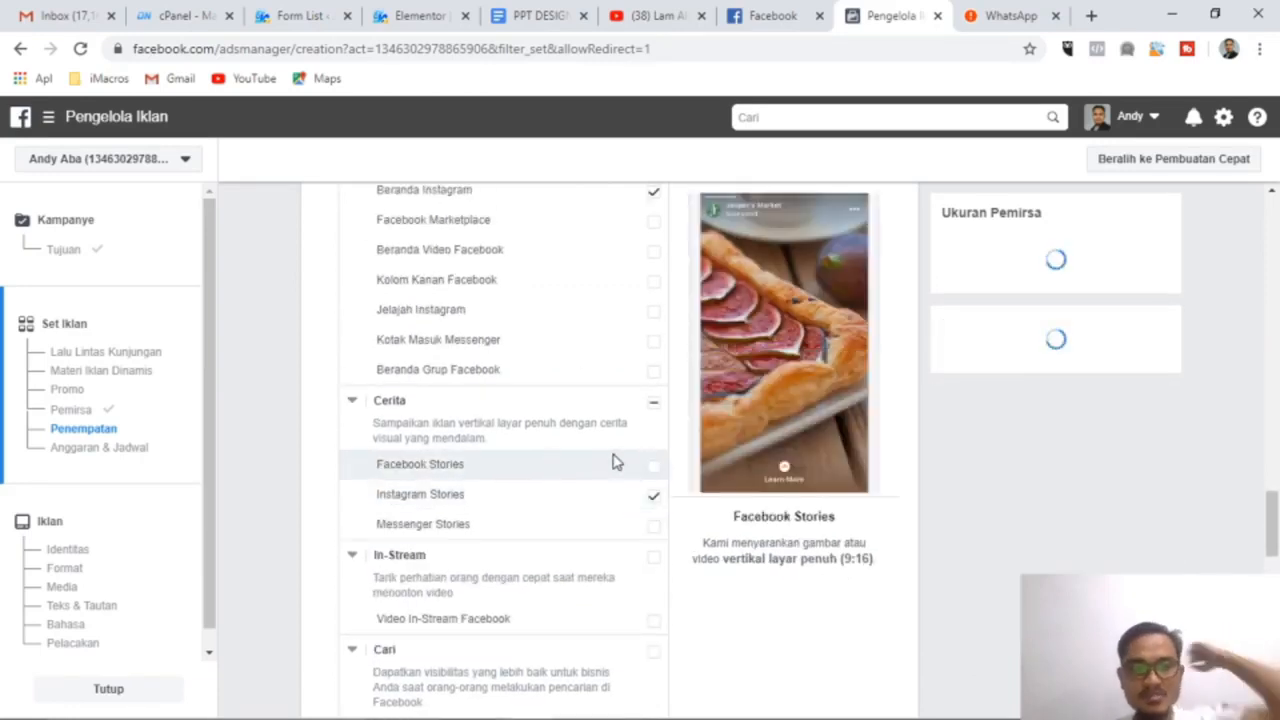
{"action": "left_click", "coordinate": [653, 472]}
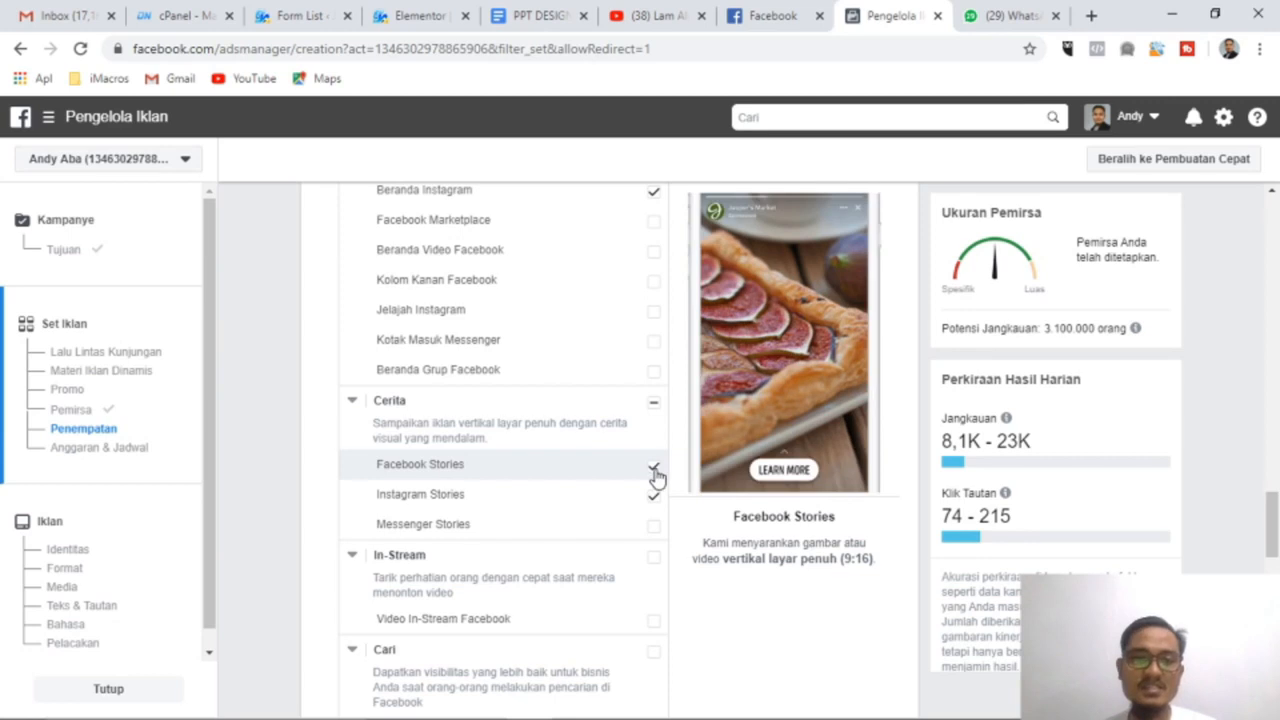
{"action": "left_click", "coordinate": [655, 472]}
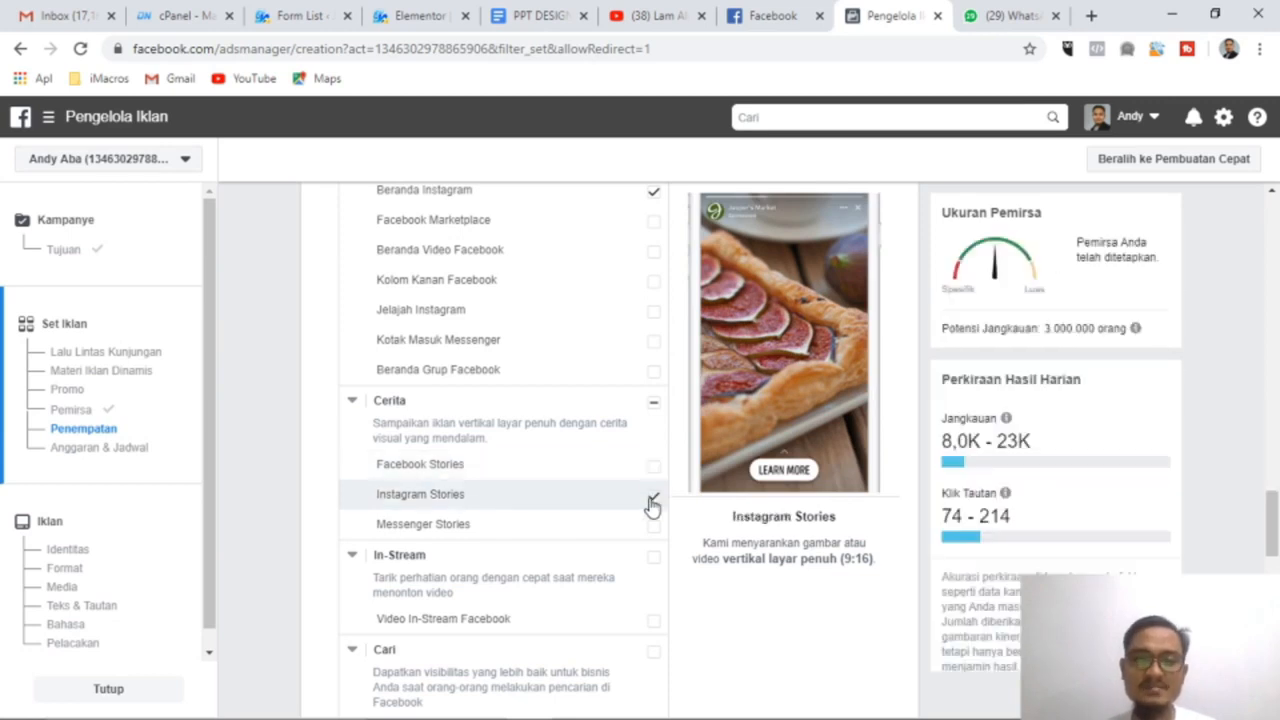
{"action": "left_click", "coordinate": [653, 497]}
Step: Set the ad set's daily budget (Anggaran Harian) to Rp 15.000
{"action": "scroll", "coordinate": [590, 466], "scroll_direction": "up", "scroll_amount": 3}
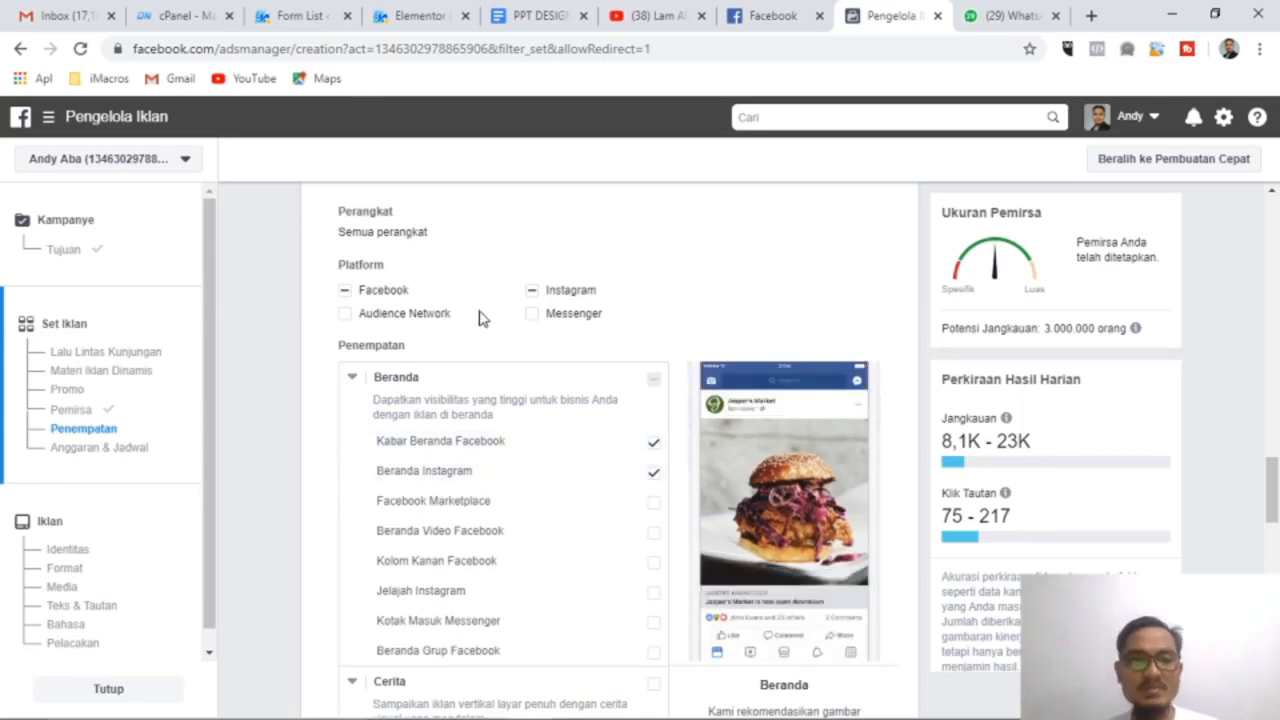
{"action": "scroll", "coordinate": [606, 390], "scroll_direction": "down", "scroll_amount": 6}
{"action": "scroll", "coordinate": [434, 529], "scroll_direction": "down", "scroll_amount": 5}
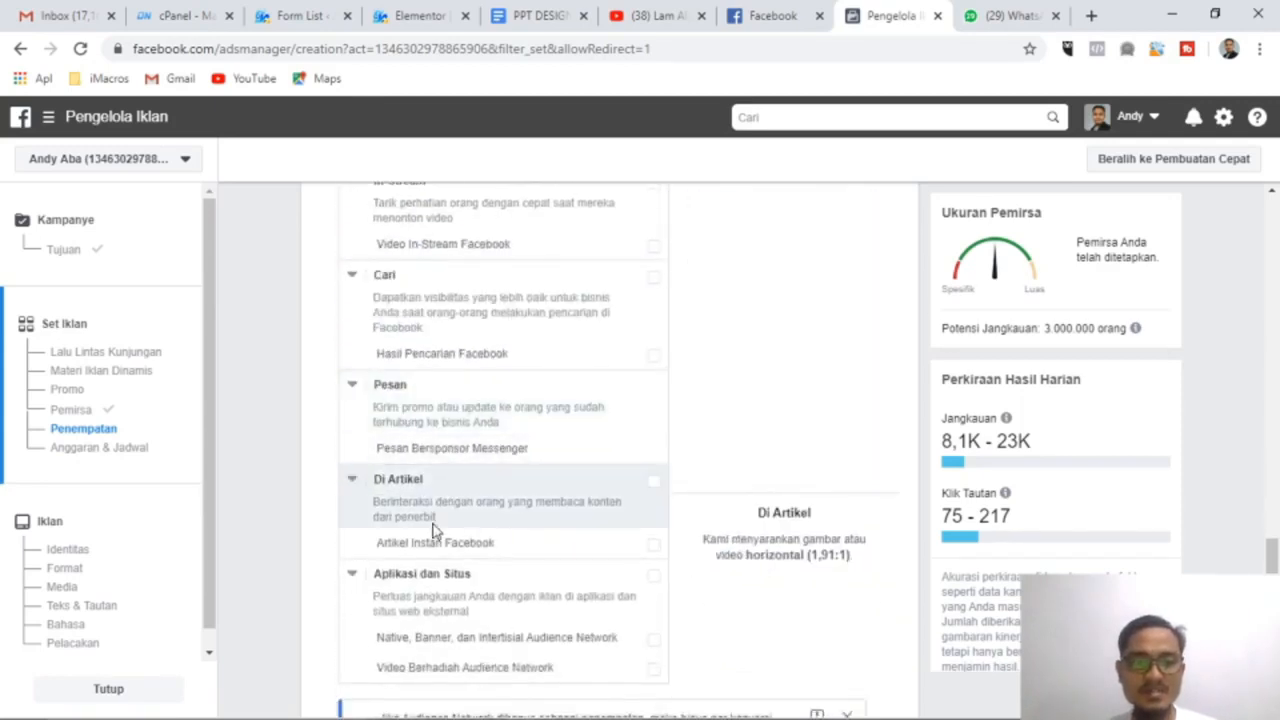
{"action": "scroll", "coordinate": [520, 498], "scroll_direction": "down", "scroll_amount": 3}
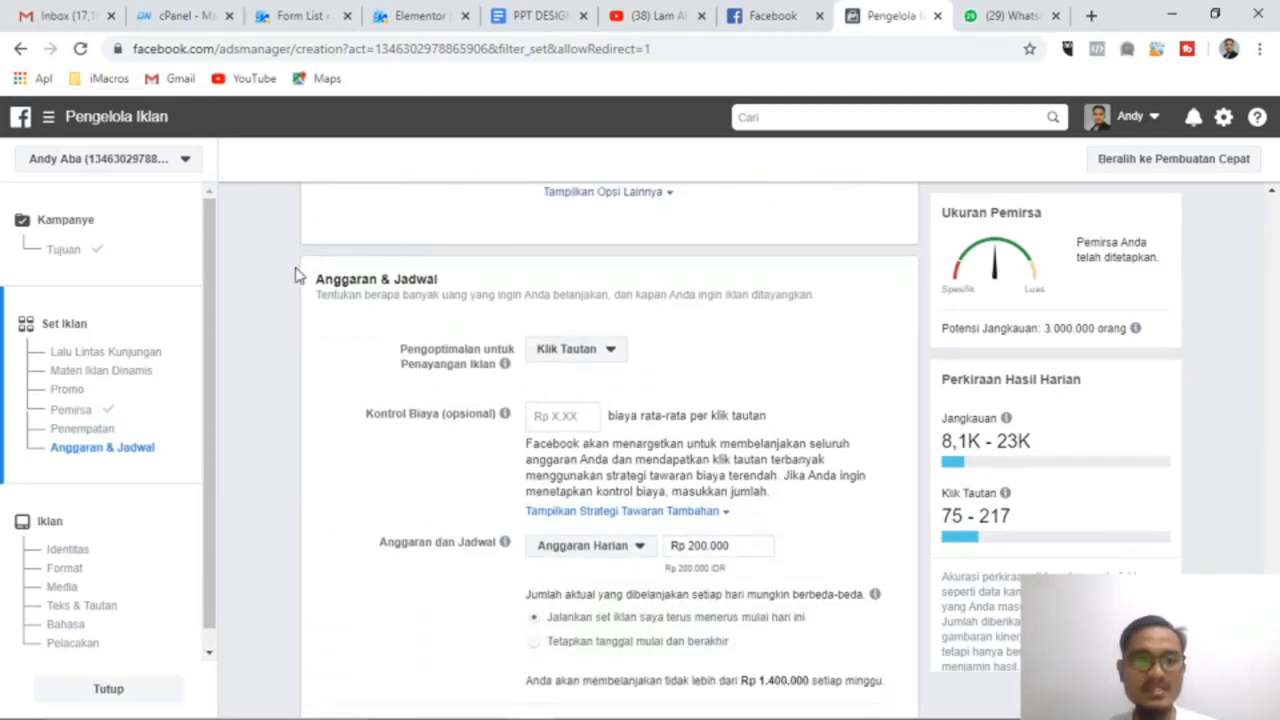
{"action": "scroll", "coordinate": [408, 413], "scroll_direction": "down", "scroll_amount": 2}
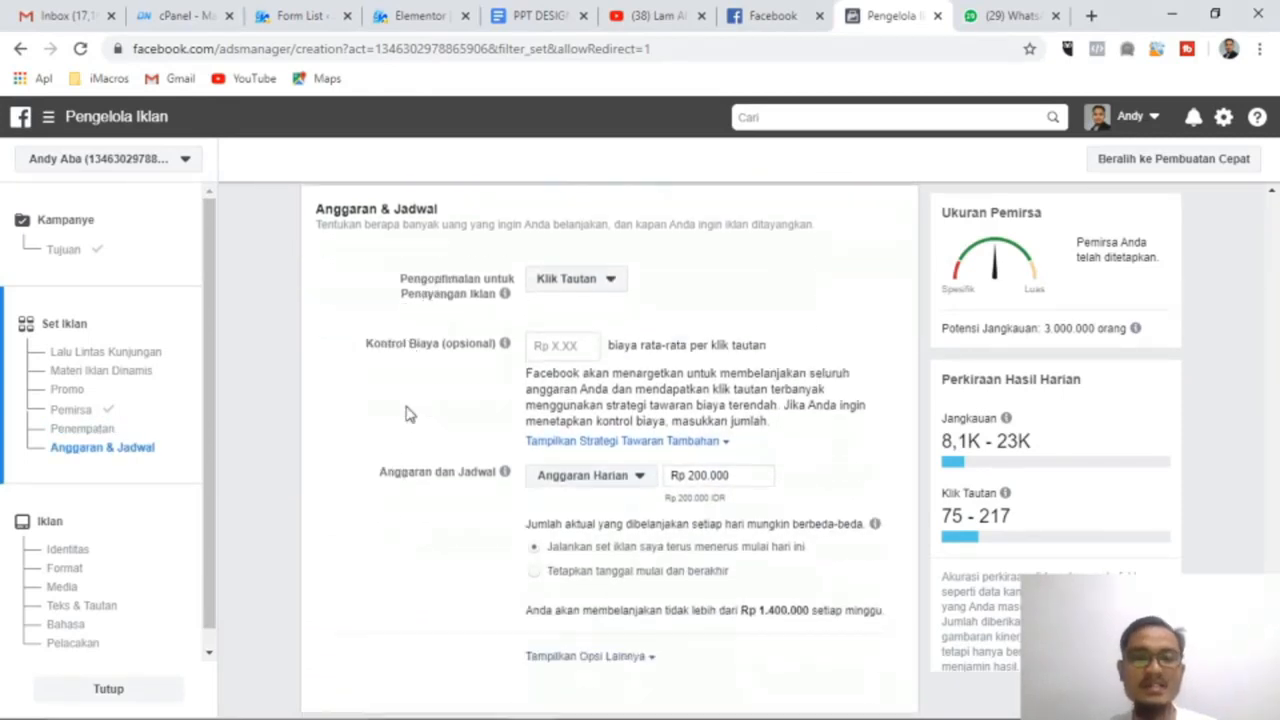
{"action": "scroll", "coordinate": [431, 409], "scroll_direction": "up", "scroll_amount": 1}
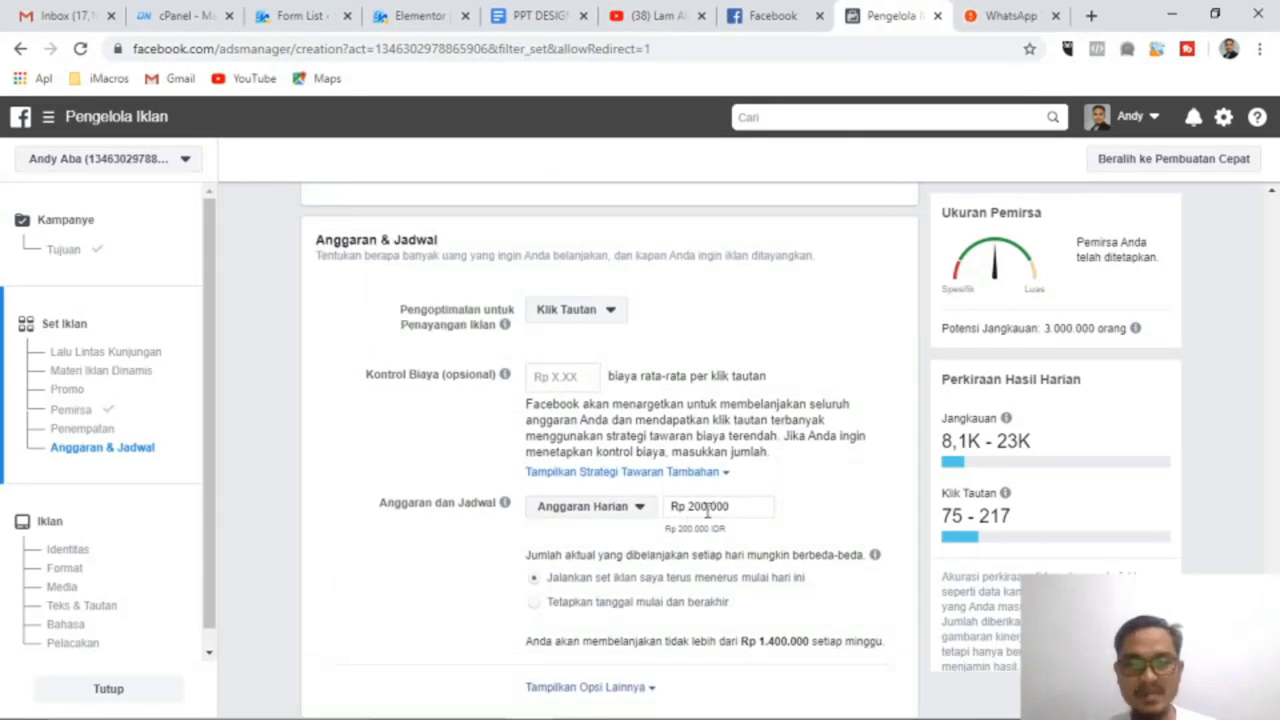
{"action": "left_click", "coordinate": [707, 506]}
{"action": "key", "text": "BackSpace"}
{"action": "key", "text": "BackSpace"}
{"action": "key", "text": "BackSpace"}
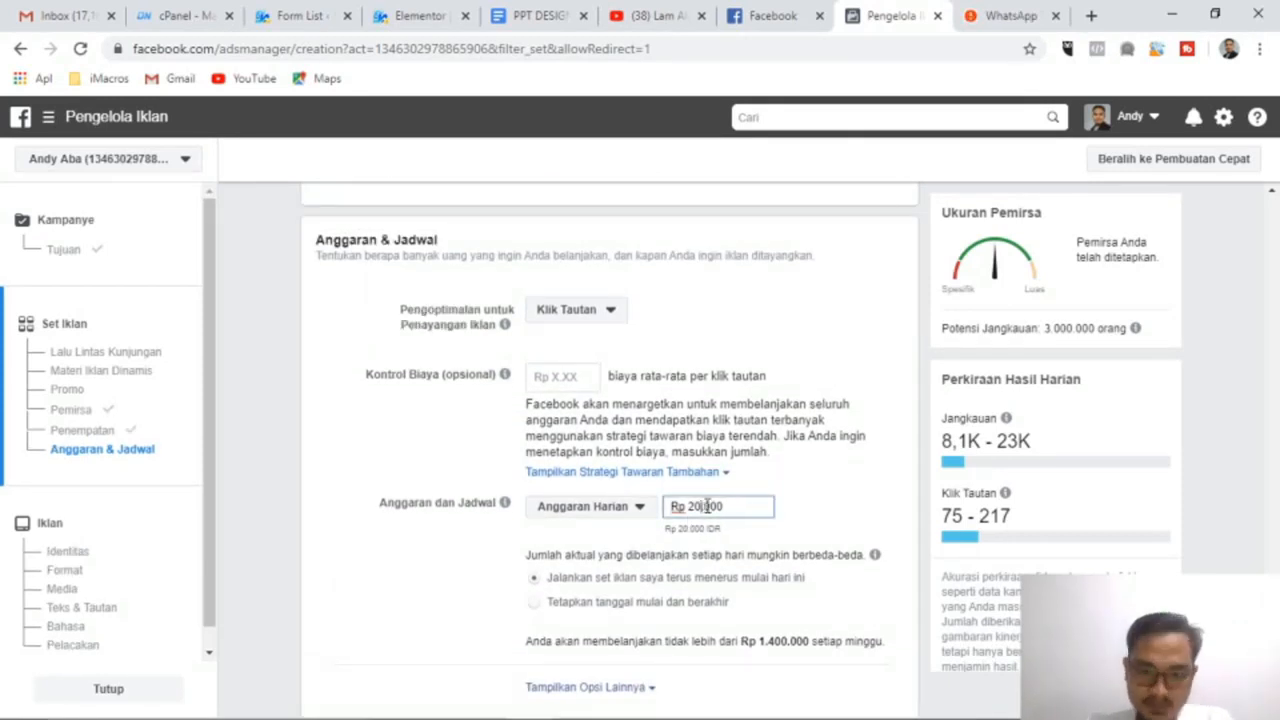
{"action": "type", "text": "15"}
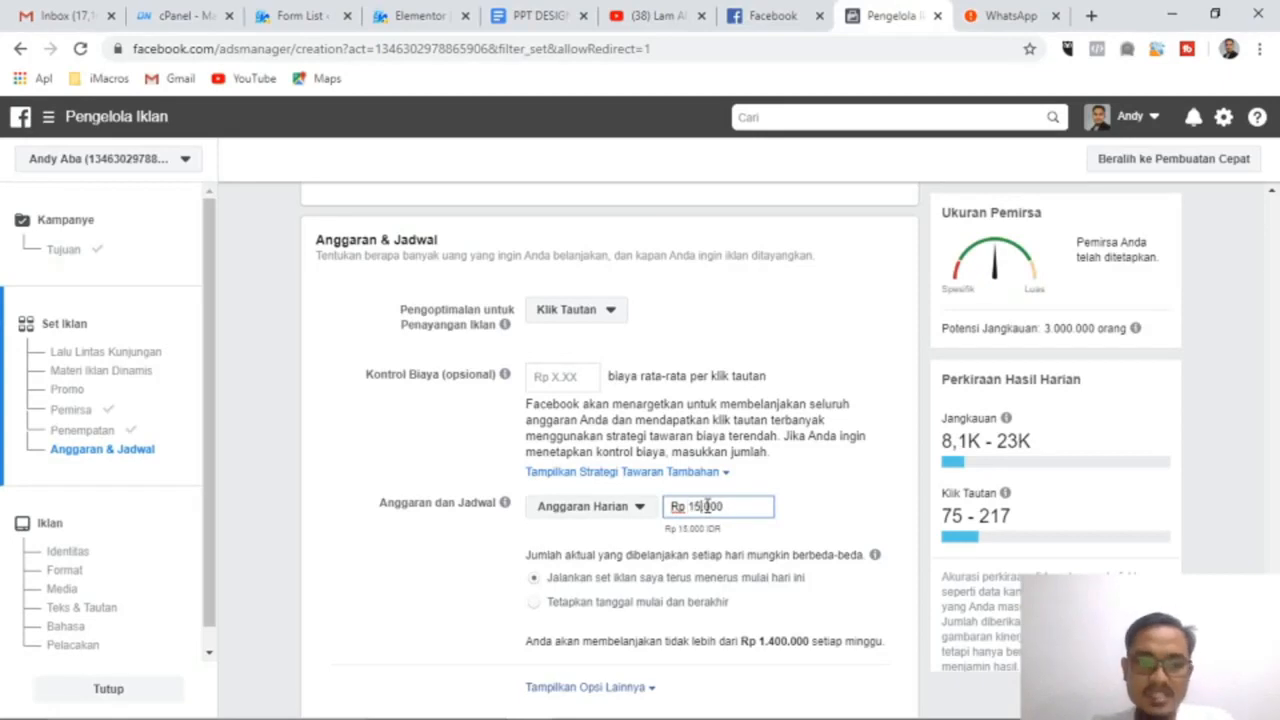
{"action": "left_click", "coordinate": [818, 503]}
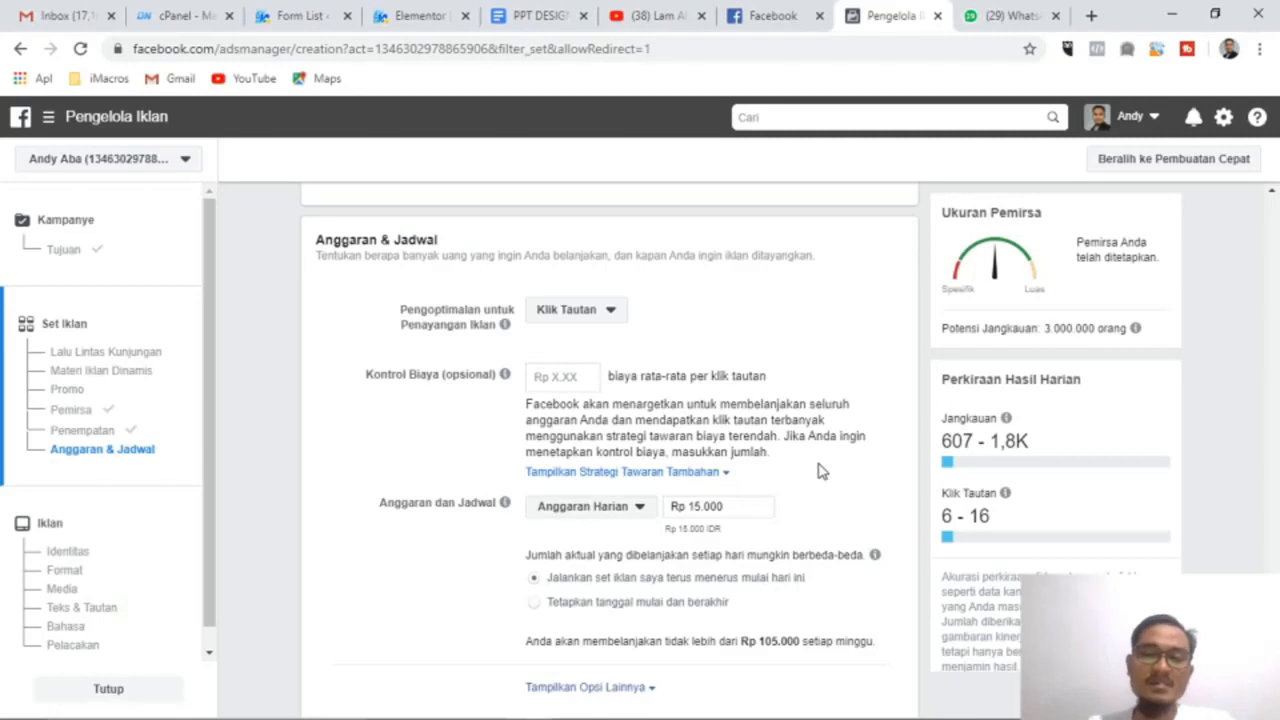
Step: Rename the ad set as "Traffic bebas riba - all - (30-50) - tokoh"
{"action": "scroll", "coordinate": [818, 470], "scroll_direction": "down", "scroll_amount": 1}
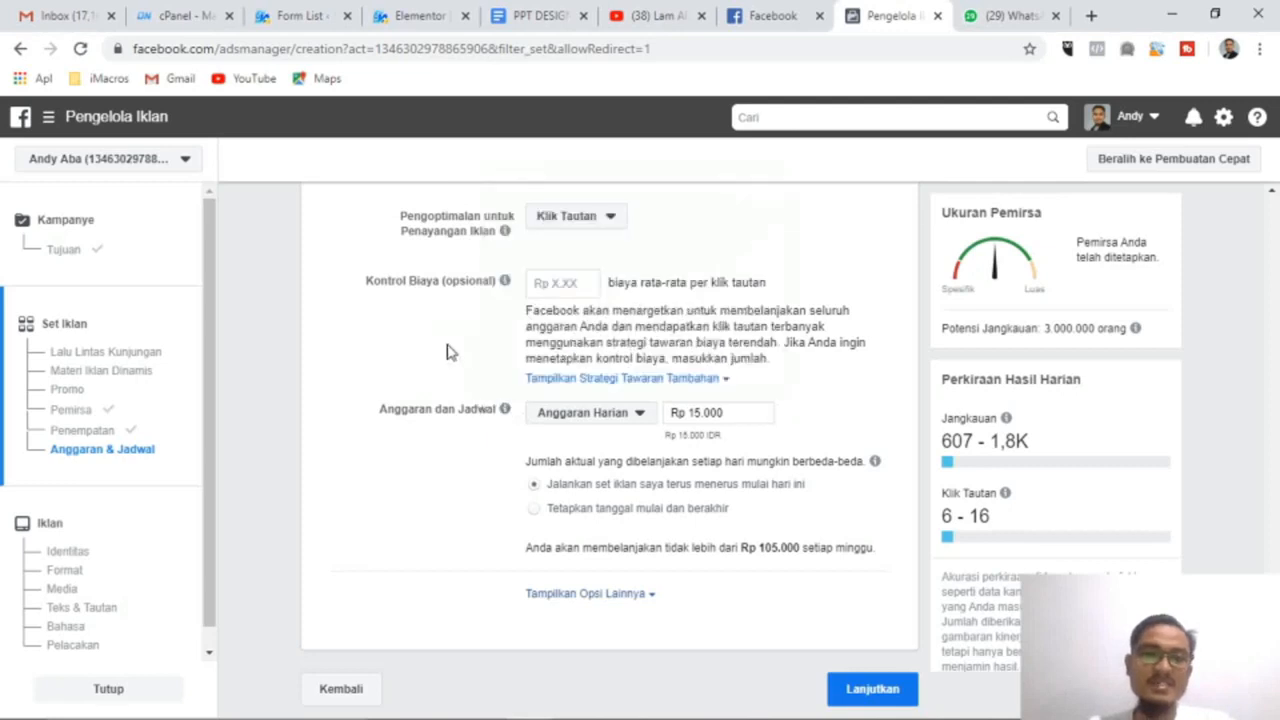
{"action": "scroll", "coordinate": [443, 391], "scroll_direction": "up", "scroll_amount": 5}
{"action": "scroll", "coordinate": [545, 430], "scroll_direction": "up", "scroll_amount": 10}
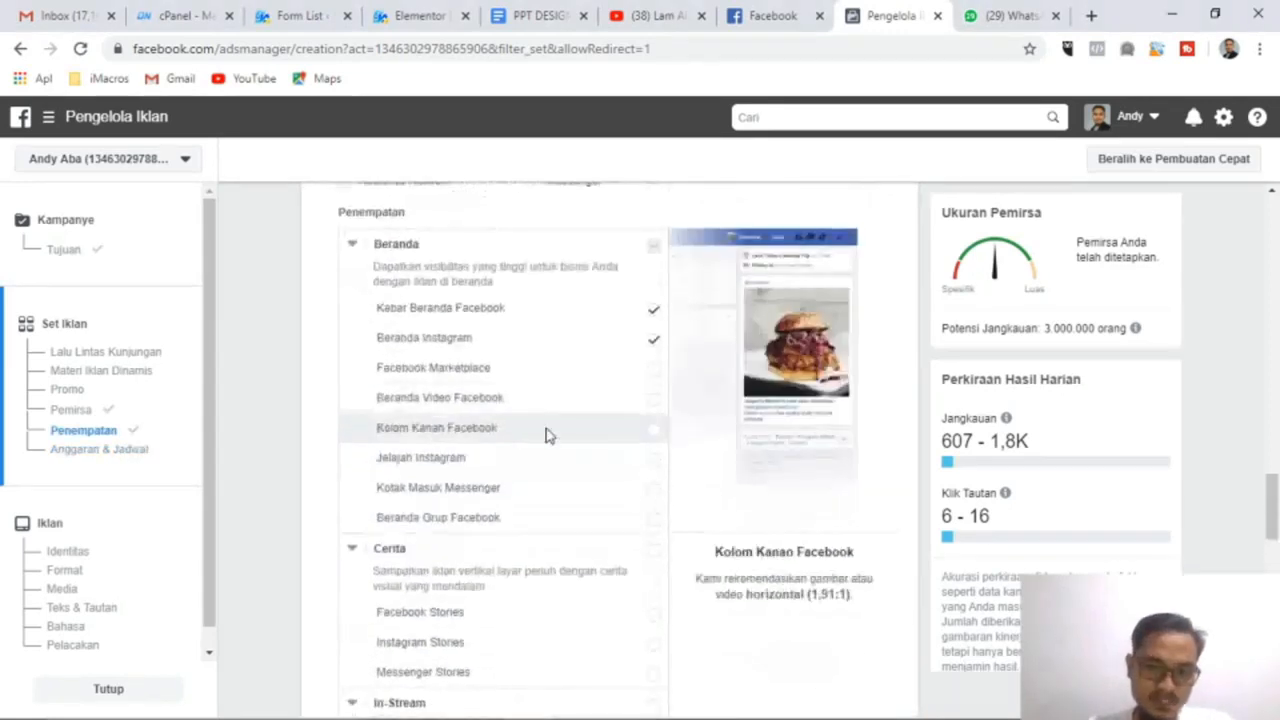
{"action": "scroll", "coordinate": [541, 428], "scroll_direction": "up", "scroll_amount": 15}
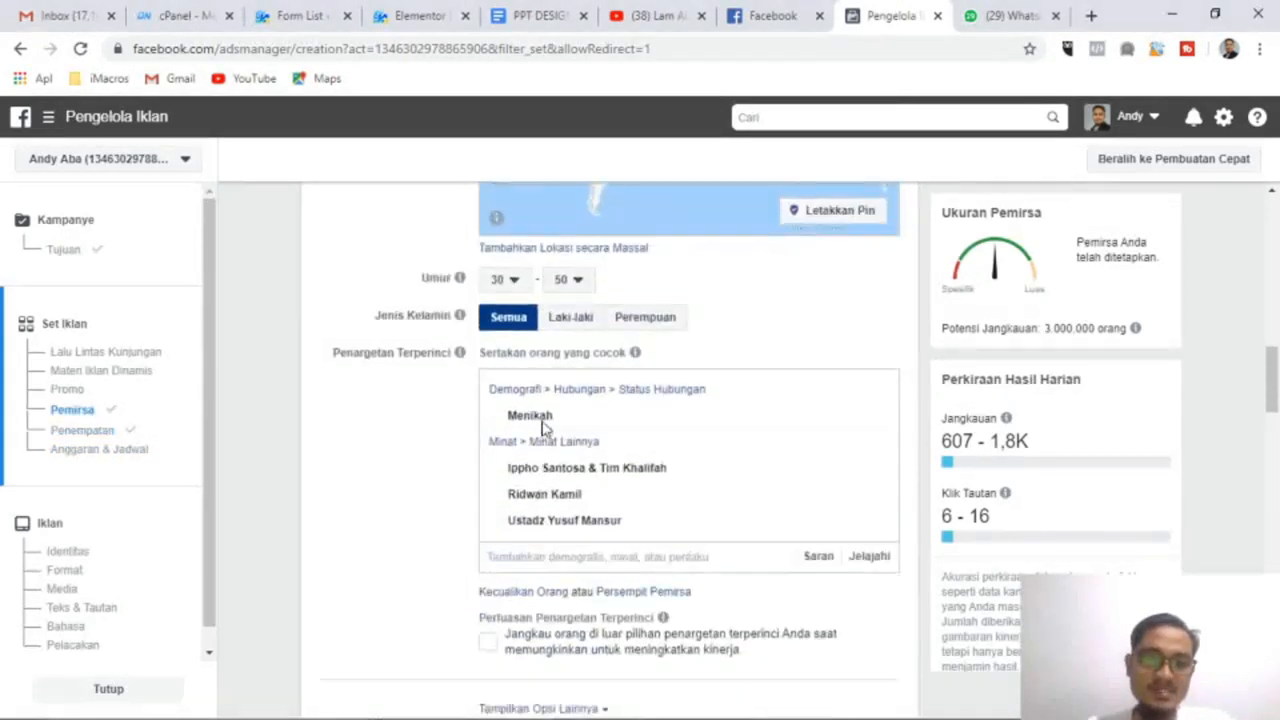
{"action": "scroll", "coordinate": [474, 425], "scroll_direction": "up", "scroll_amount": 3}
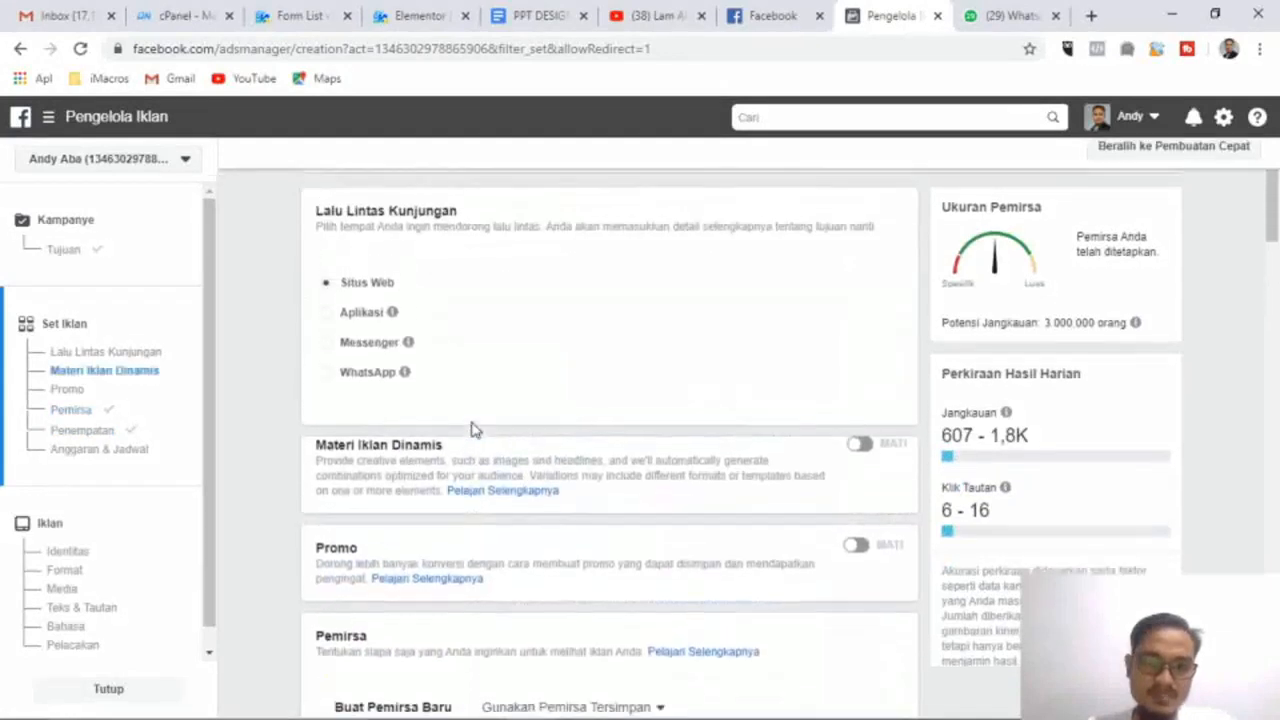
{"action": "left_click", "coordinate": [390, 227]}
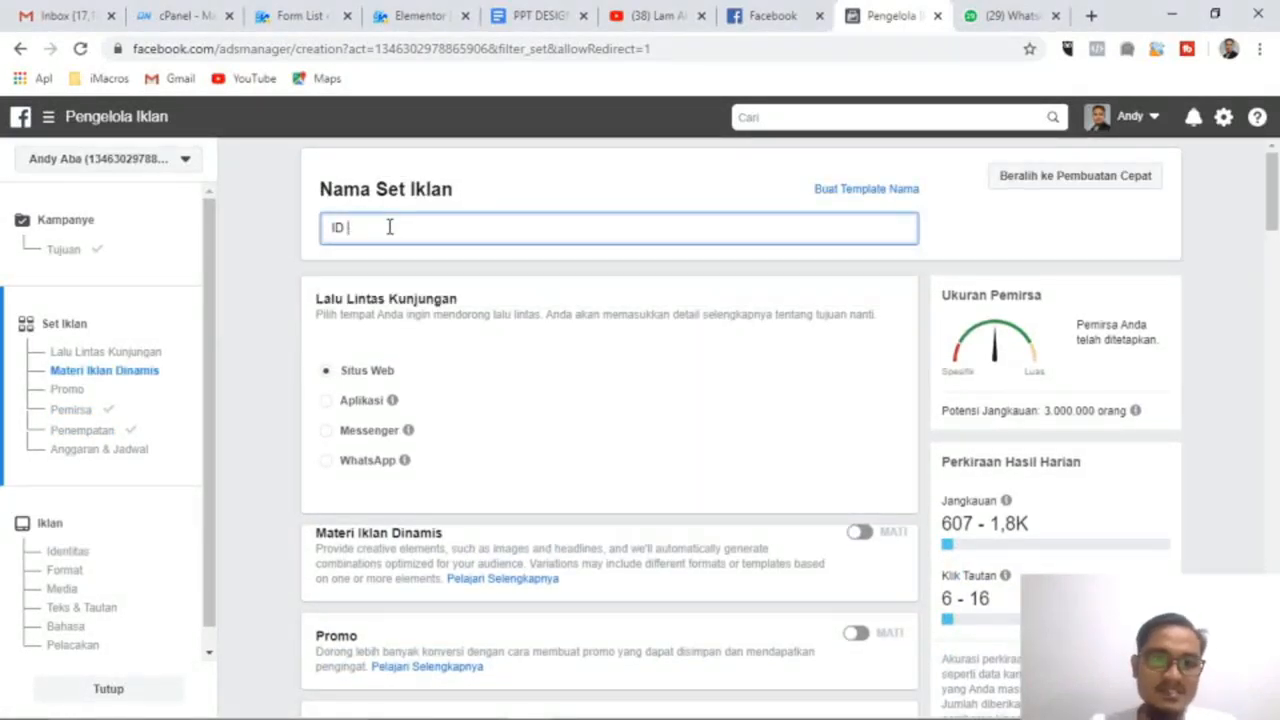
{"action": "key", "text": "BackSpace"}
{"action": "key", "text": "BackSpace"}
{"action": "key", "text": "BackSpace"}
{"action": "type", "text": "Traffic"}
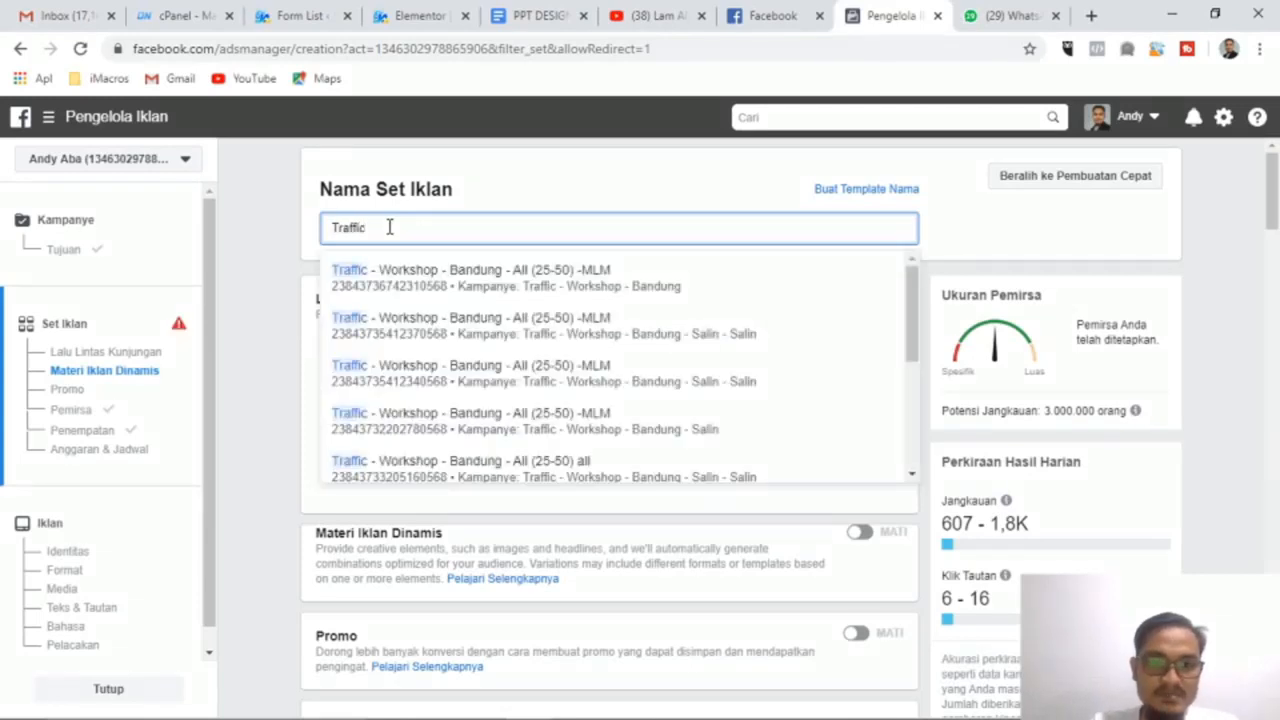
{"action": "type", "text": " bebas riba - all - 30-50"}
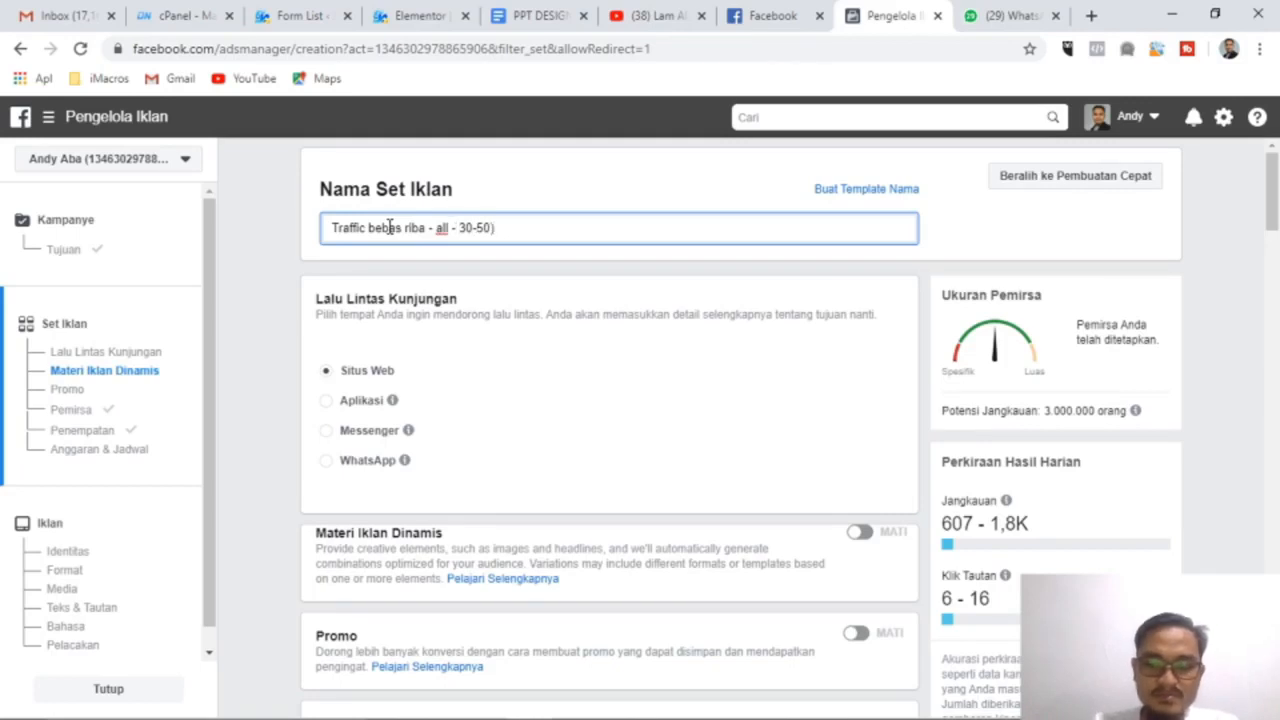
{"action": "type", "text": "("}
{"action": "key", "text": "BackSpace"}
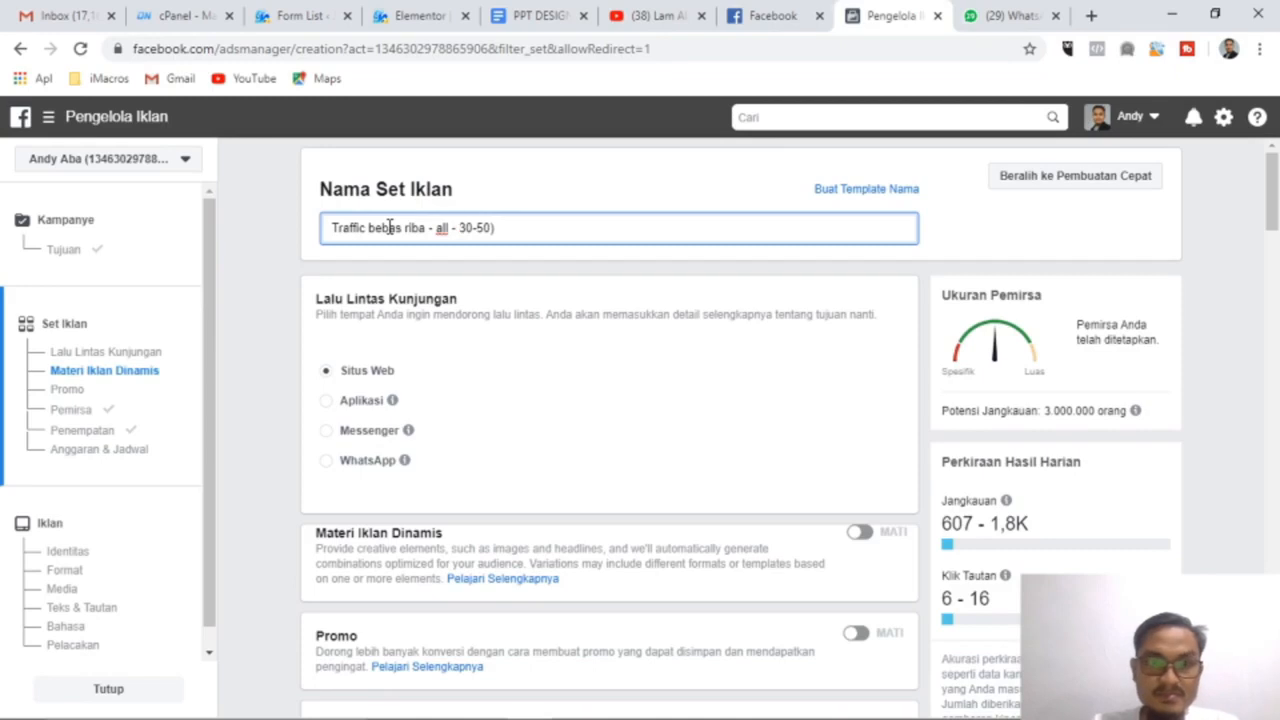
{"action": "key", "text": "BackSpace"}
{"action": "key", "text": "BackSpace"}
{"action": "type", "text": "("}
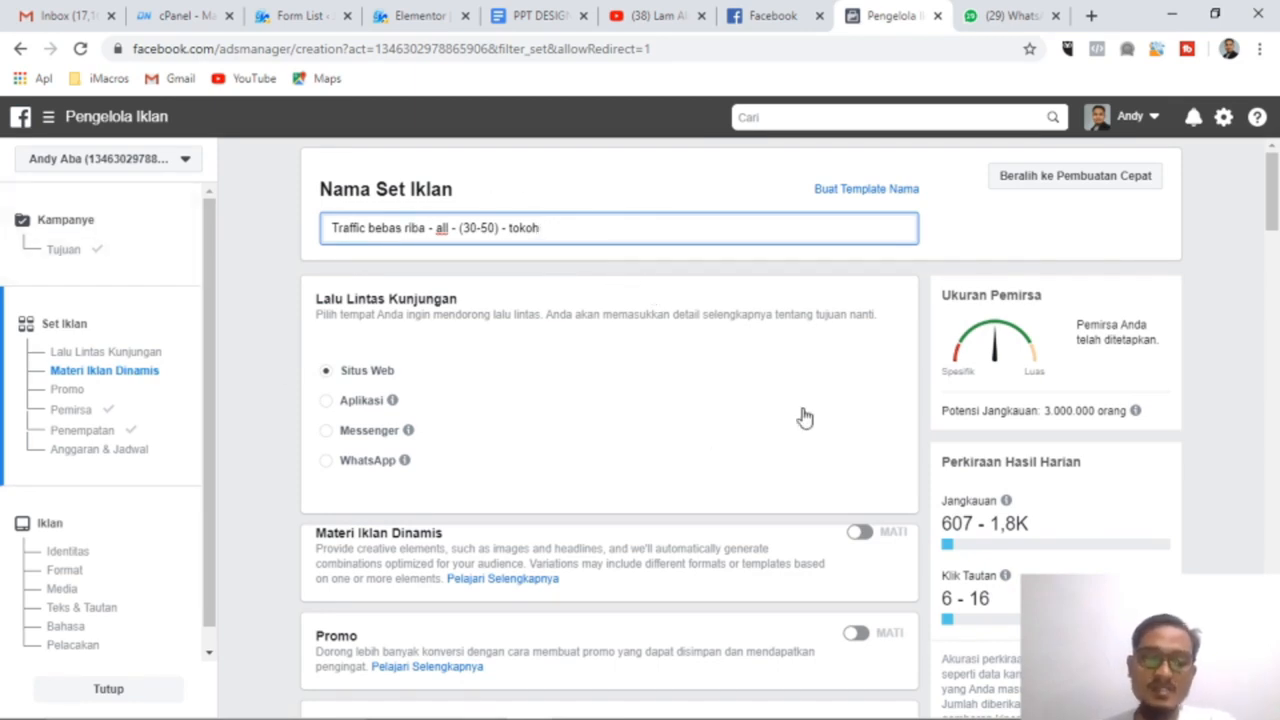
Step: Finish the ad set settings and continue to the ad creation page
{"action": "scroll", "coordinate": [672, 410], "scroll_direction": "down", "scroll_amount": 6}
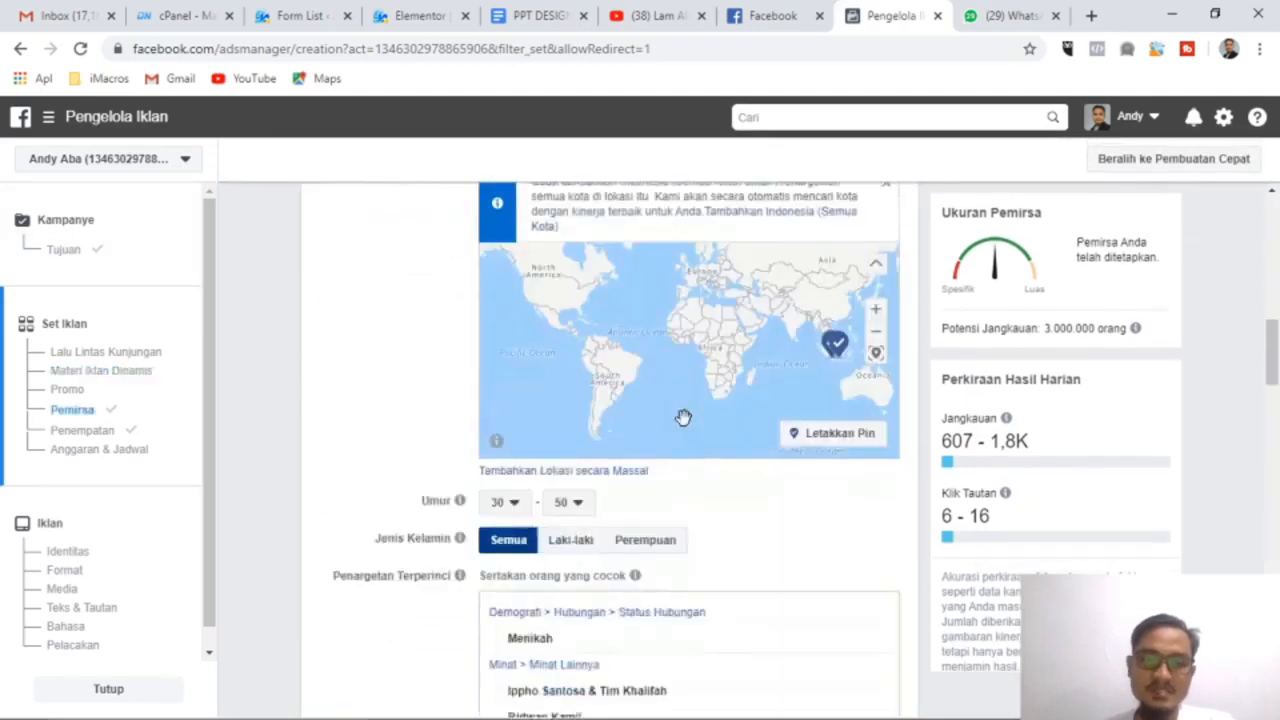
{"action": "scroll", "coordinate": [683, 417], "scroll_direction": "down", "scroll_amount": 15}
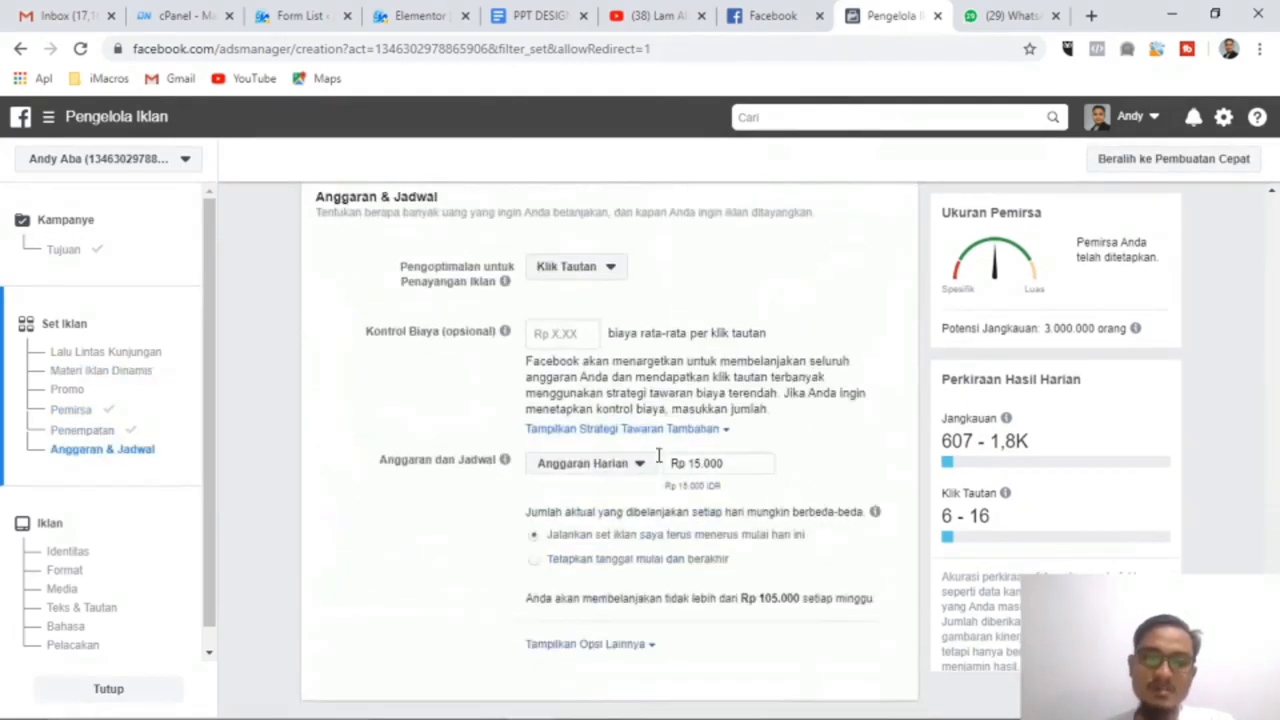
{"action": "scroll", "coordinate": [658, 456], "scroll_direction": "down", "scroll_amount": 1}
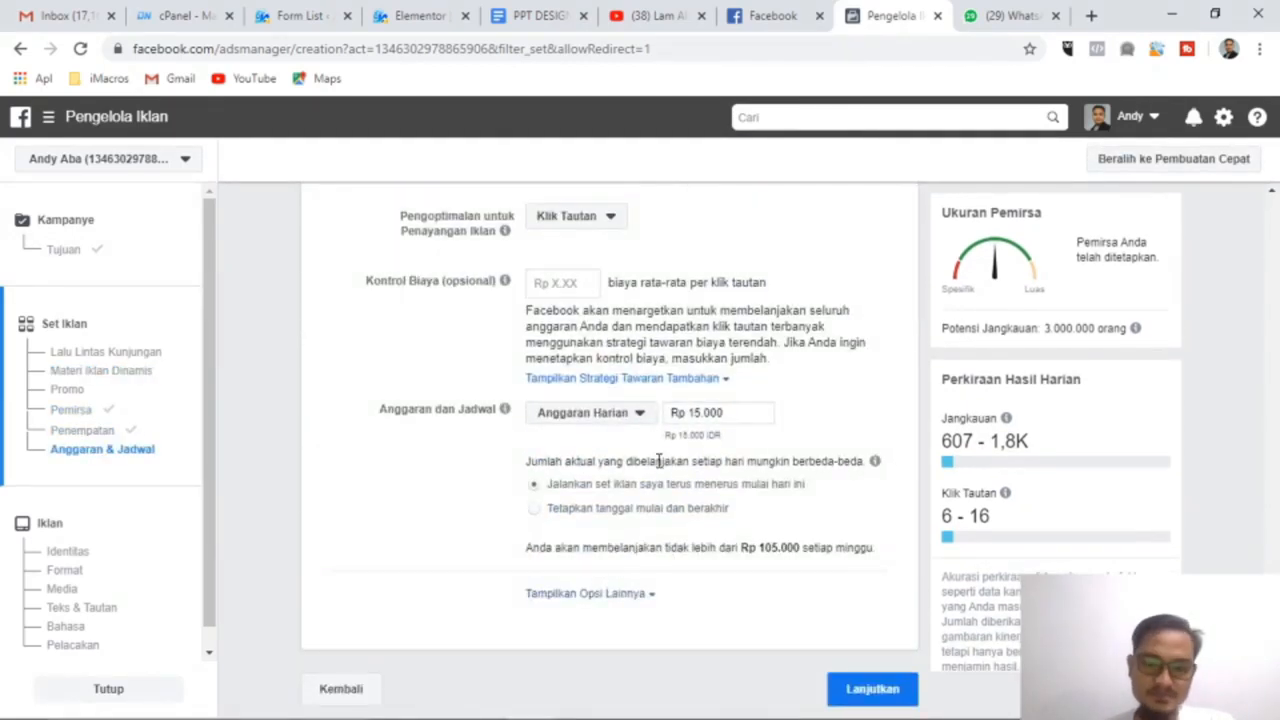
{"action": "left_click", "coordinate": [873, 690]}
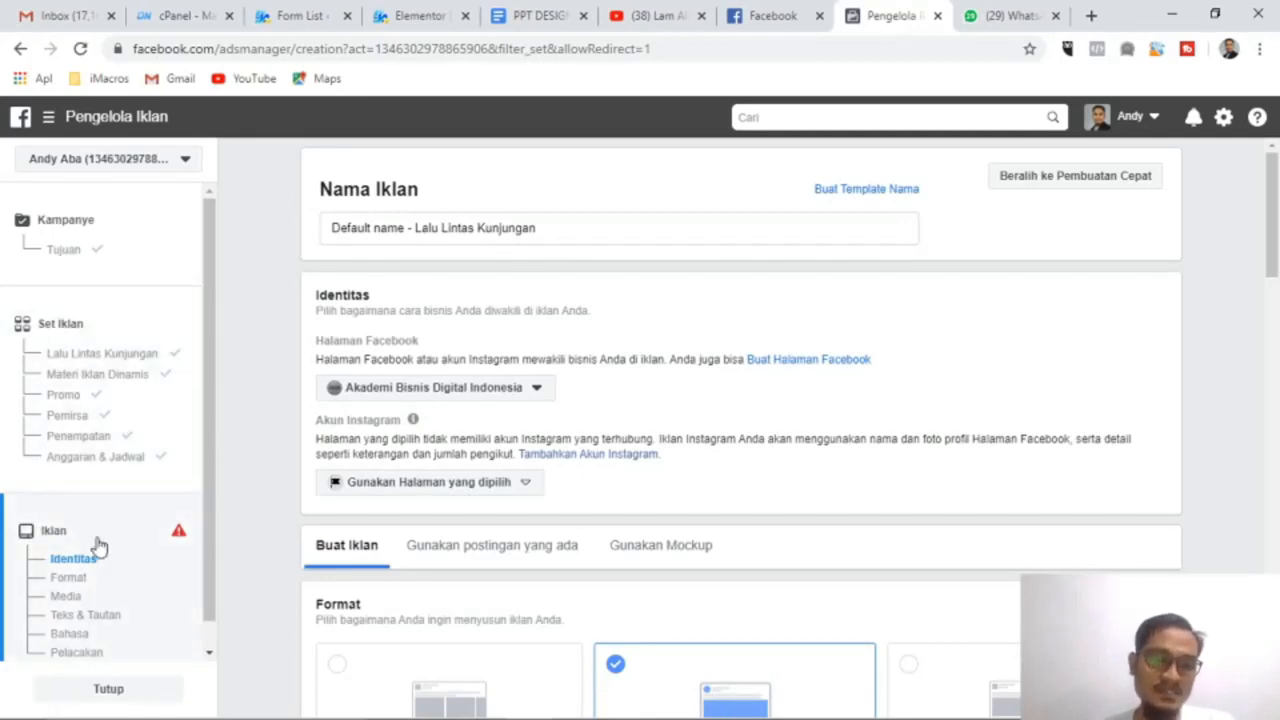
Step: Rename the ad as "Traffic bwbas riba - all - (30-50) - tokoh - banundg jakrta surabaya"
{"action": "left_click", "coordinate": [558, 230]}
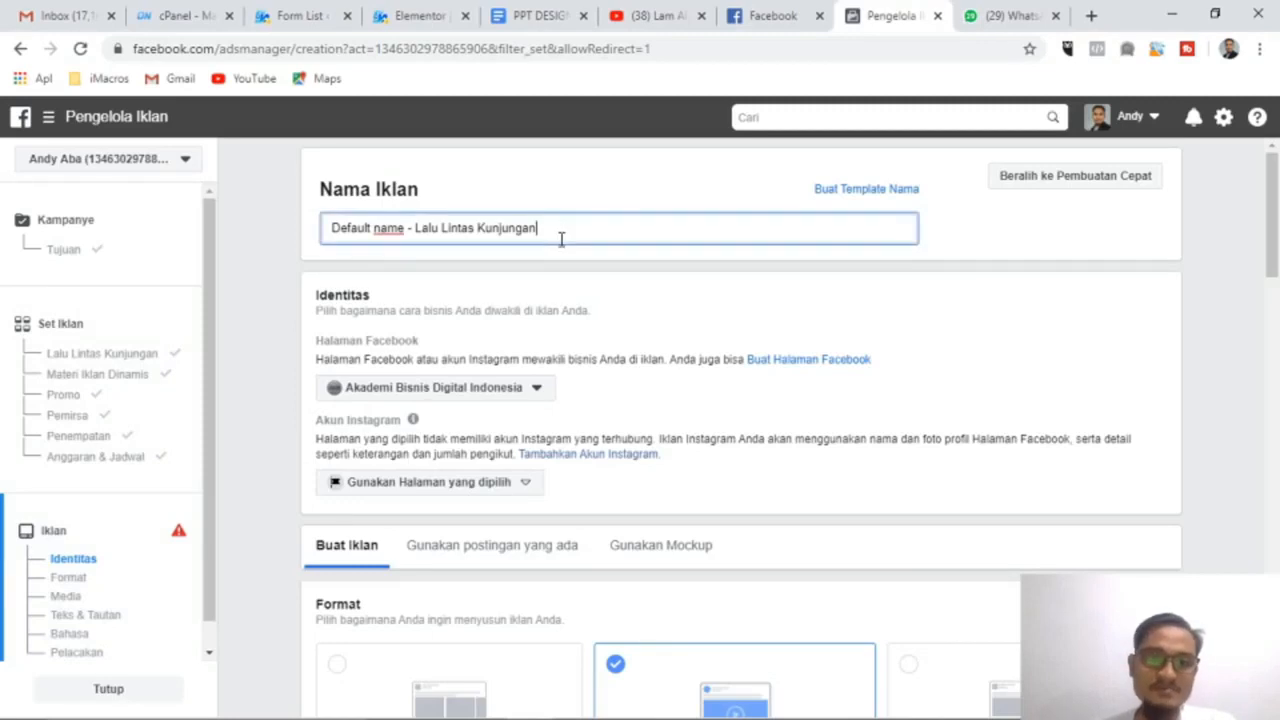
{"action": "left_click_drag", "start_coordinate": [561, 238], "coordinate": [296, 283]}
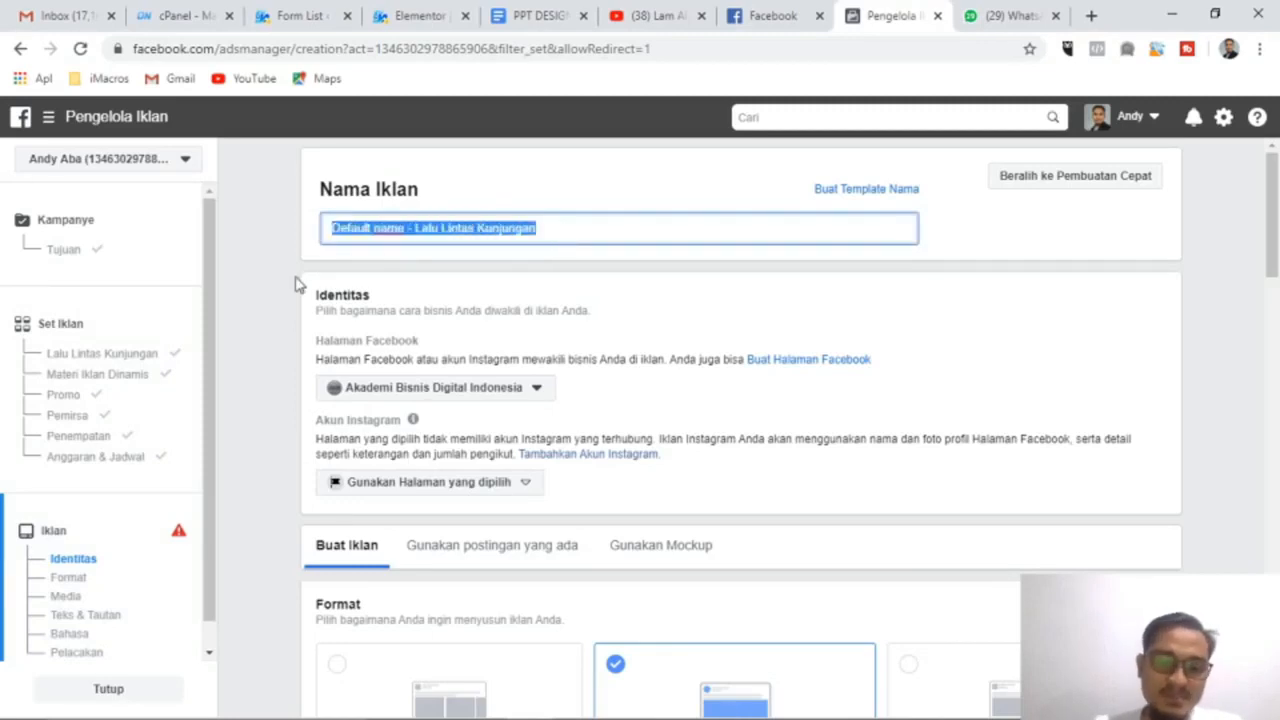
{"action": "type", "text": "T"}
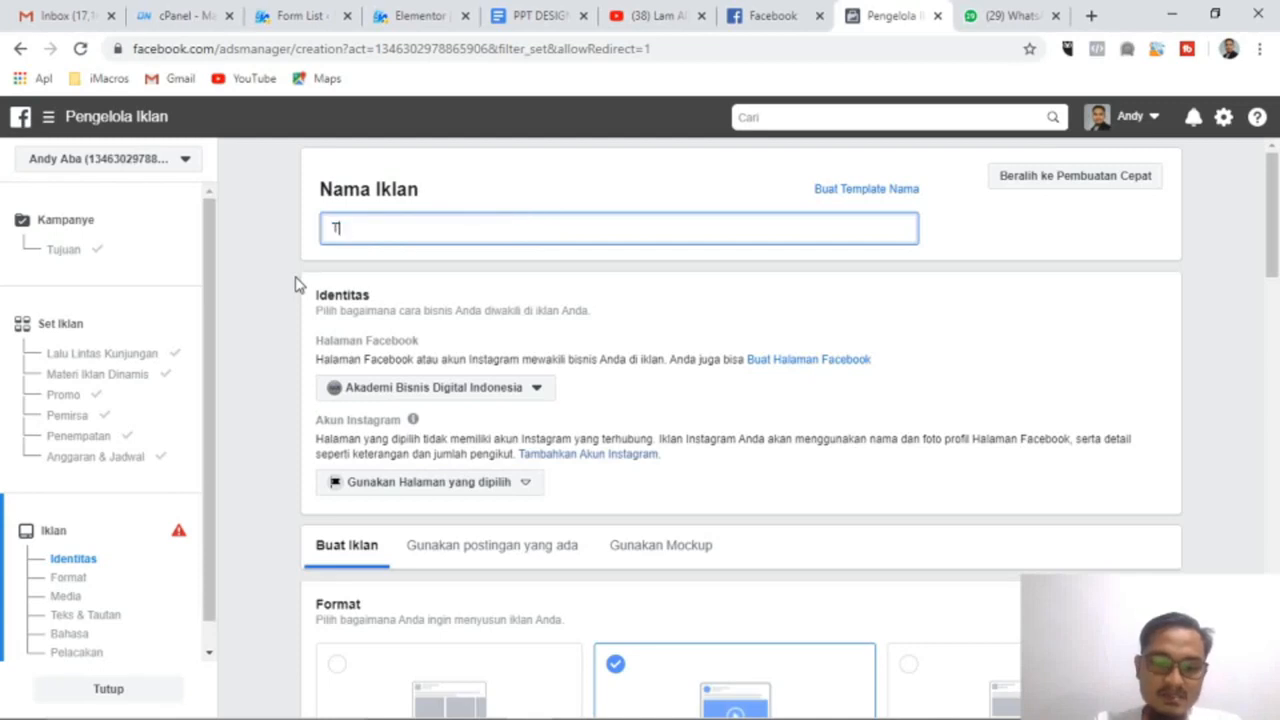
{"action": "type", "text": "raffic"}
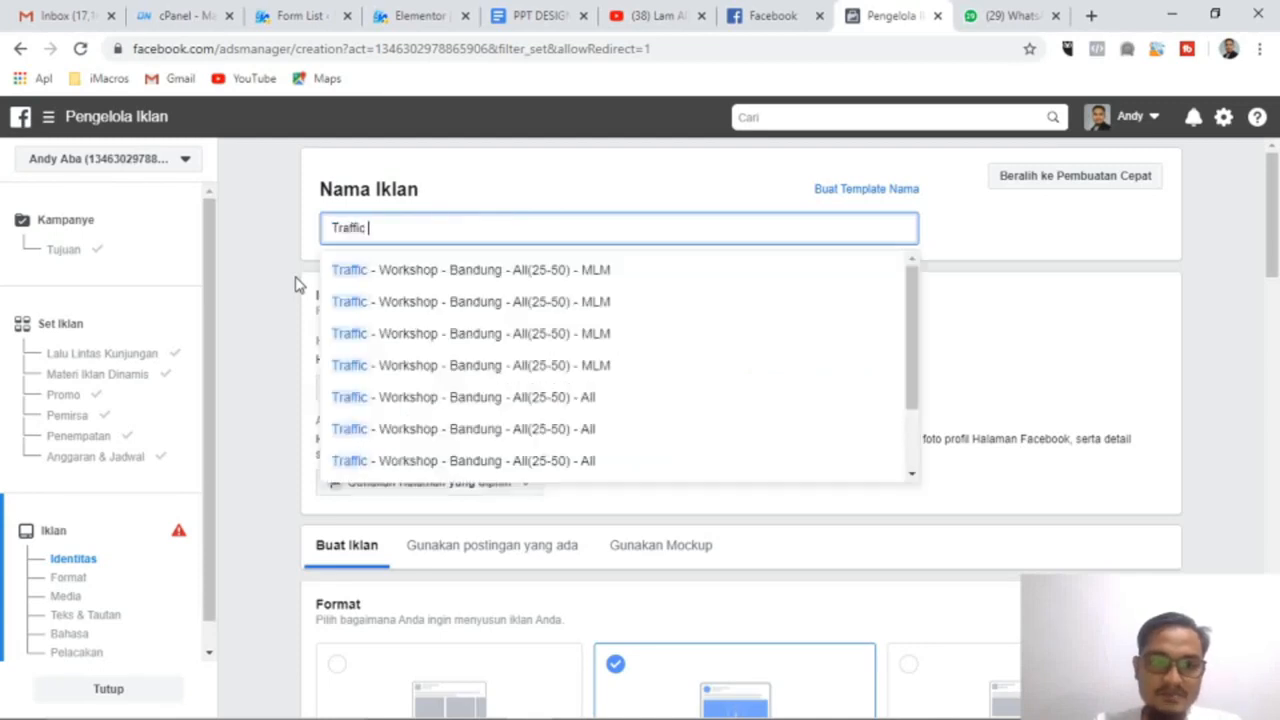
{"action": "type", "text": " bwbas riba - all - (30-50) - tokoh - b"}
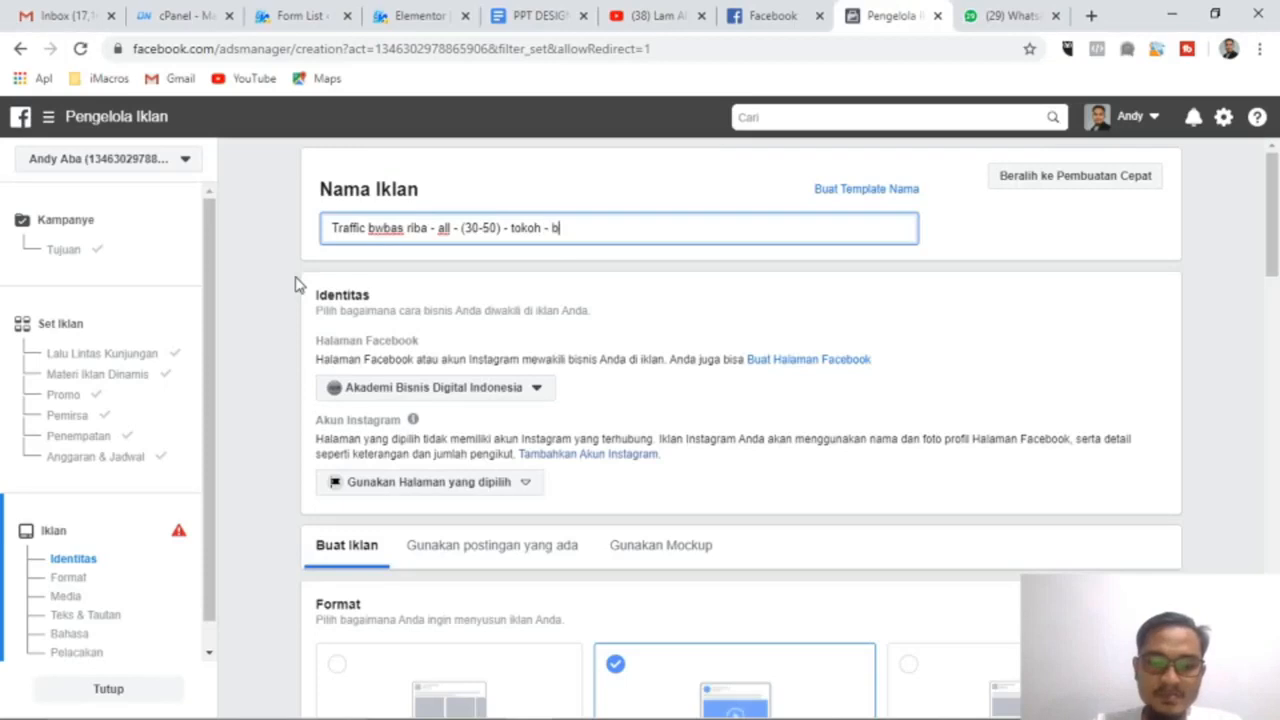
{"action": "type", "text": "dg "}
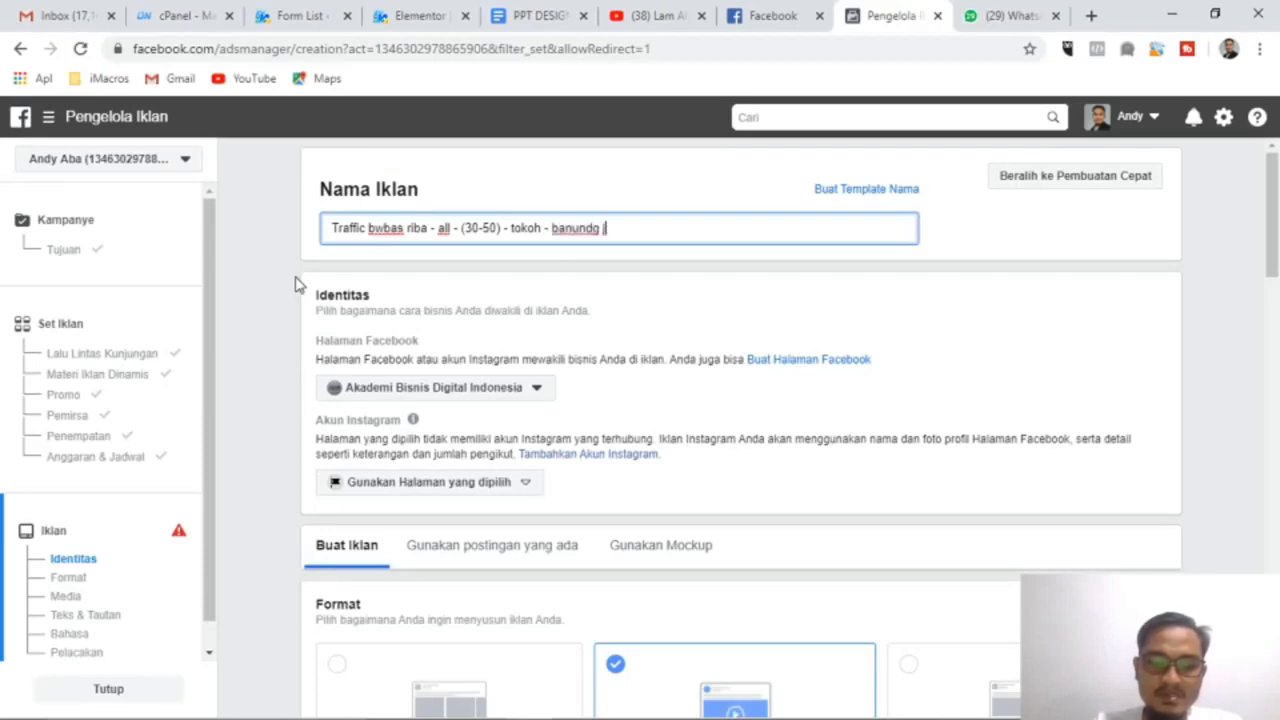
{"action": "type", "text": "jakrta suraby"}
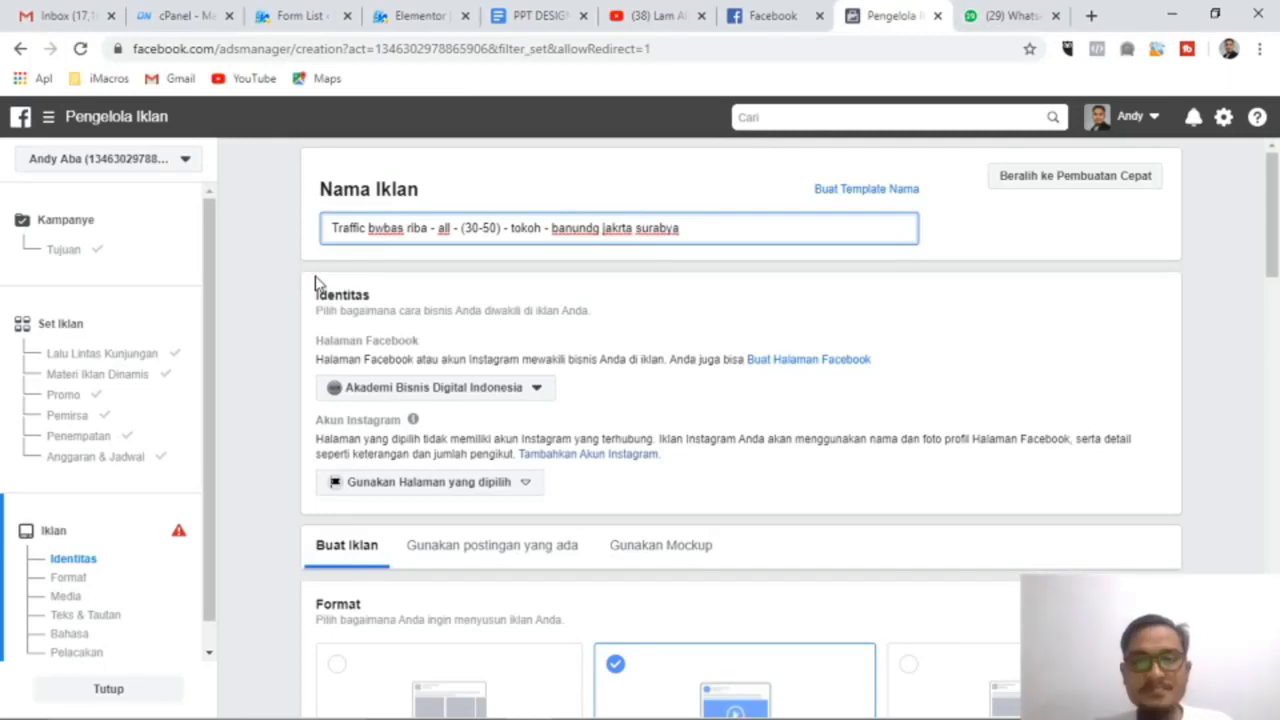
{"action": "type", "text": "a"}
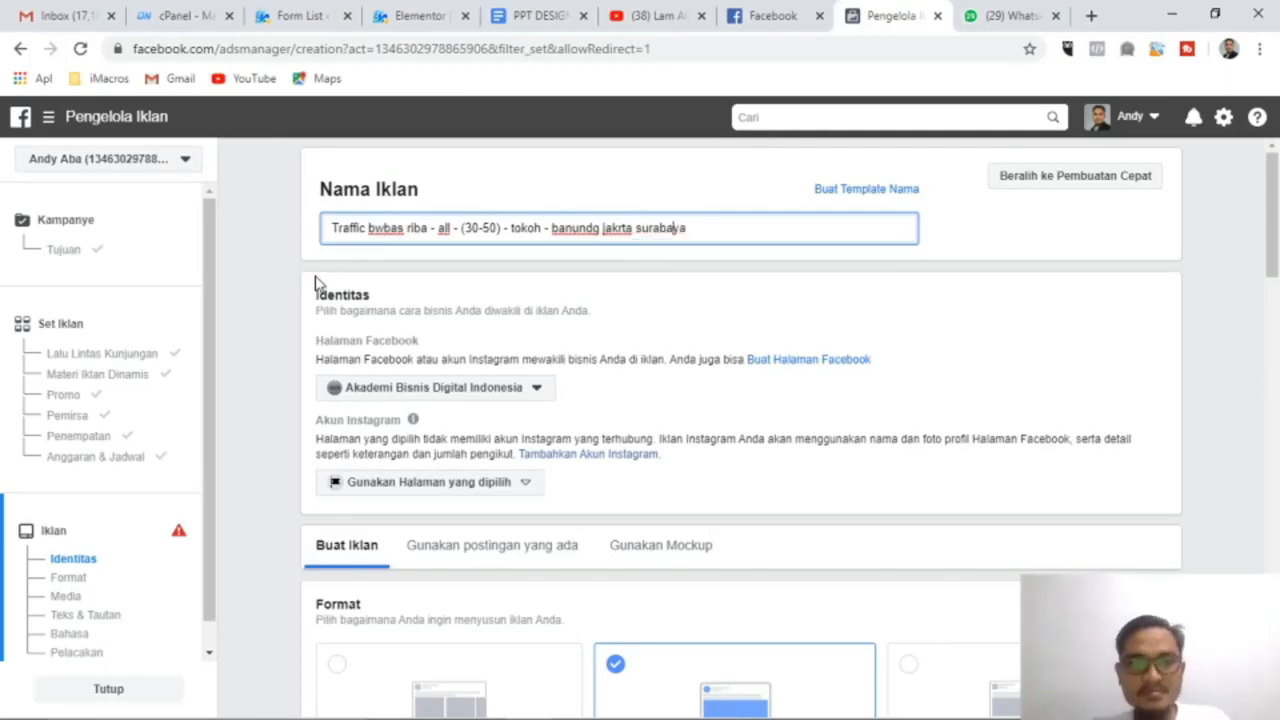
{"action": "key", "text": "End"}
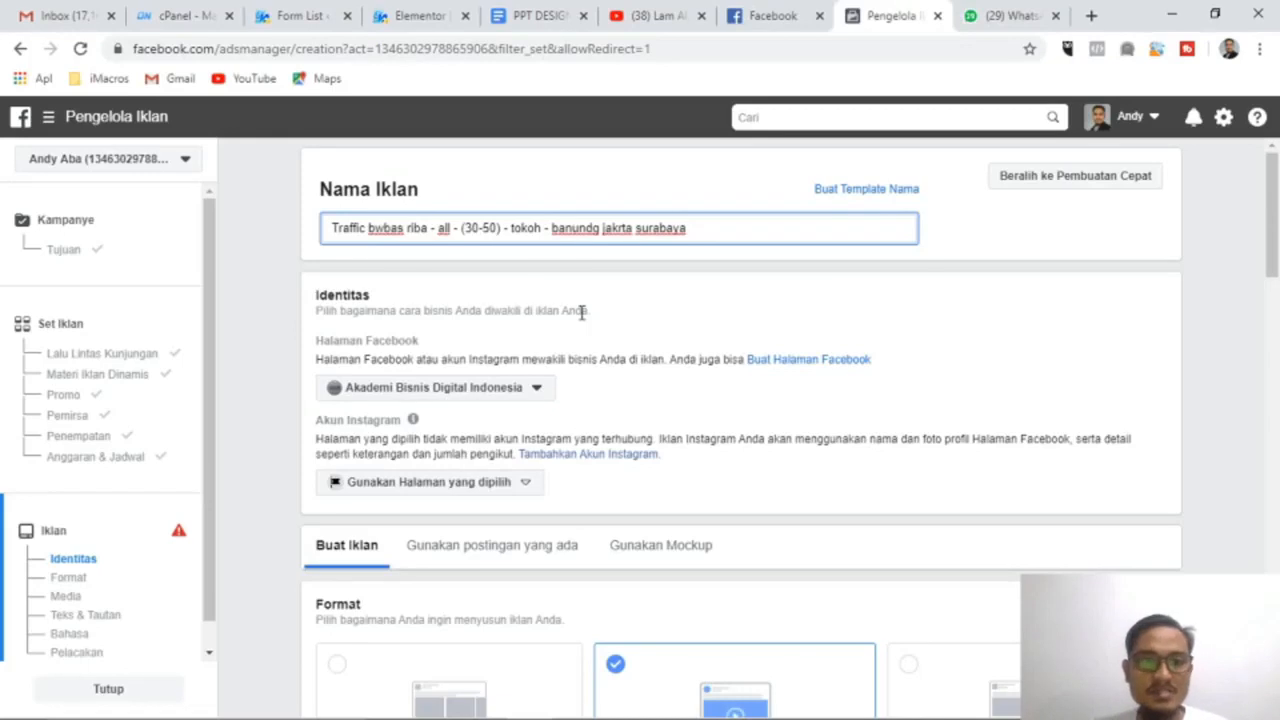
Step: Change the ad's Facebook Page (Halaman Facebook) to the account owner's own-name page
{"action": "scroll", "coordinate": [580, 316], "scroll_direction": "down", "scroll_amount": 1}
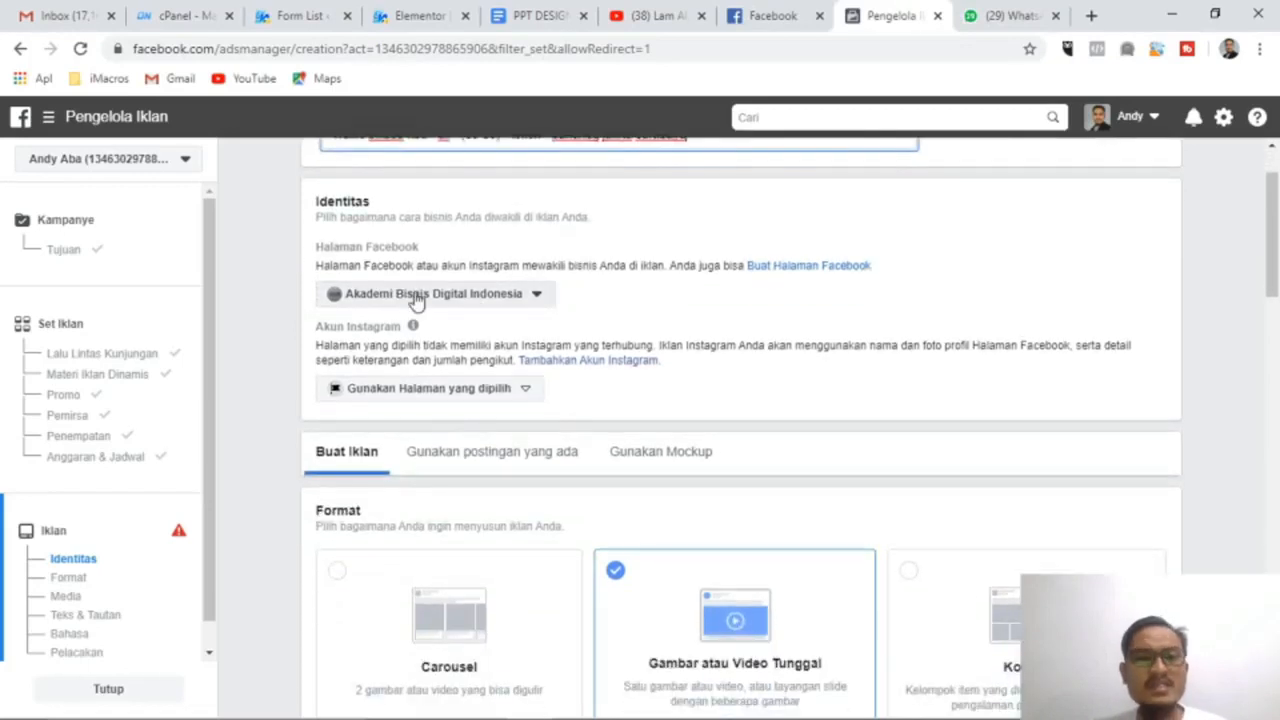
{"action": "left_click", "coordinate": [537, 296]}
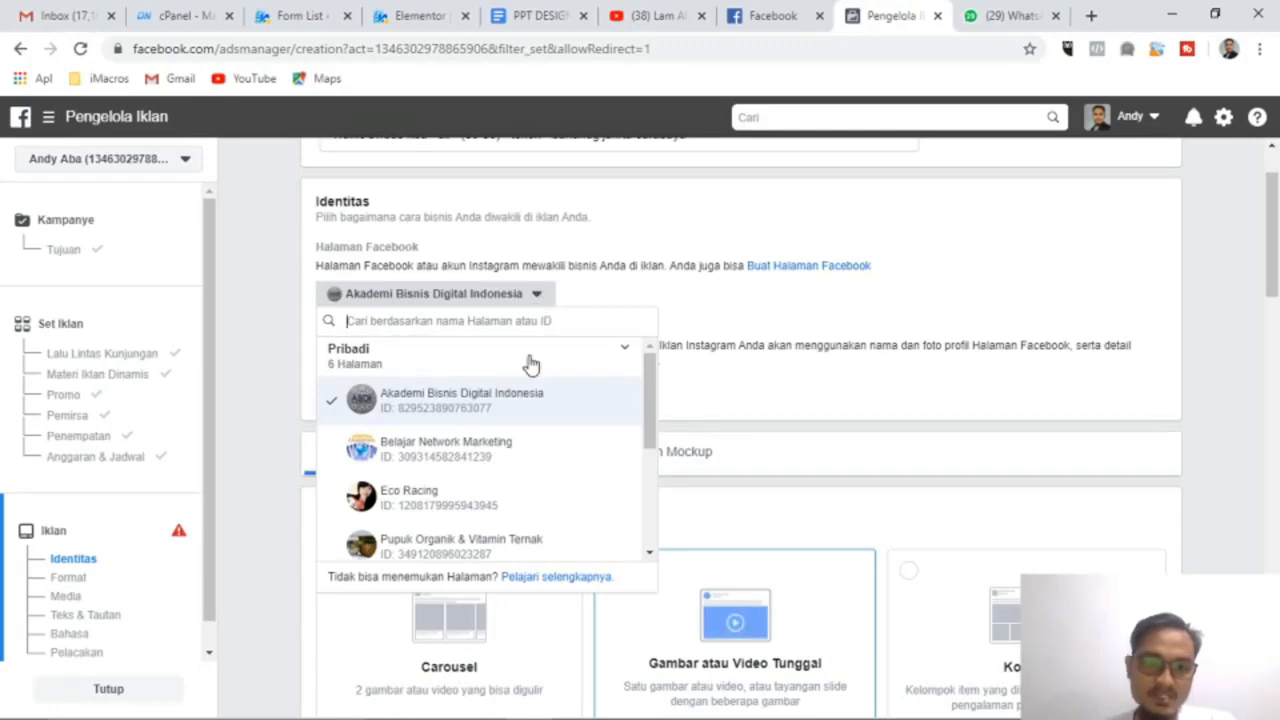
{"action": "scroll", "coordinate": [500, 440], "scroll_direction": "down", "scroll_amount": 3}
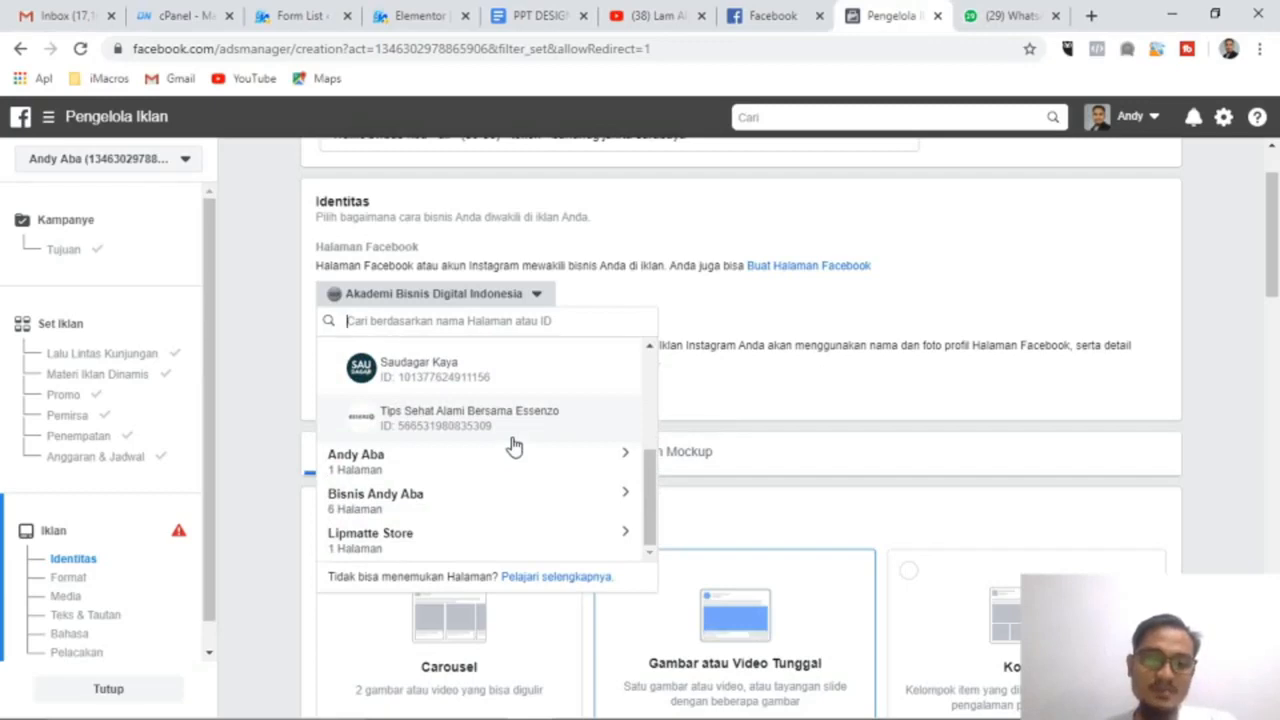
{"action": "scroll", "coordinate": [495, 430], "scroll_direction": "up", "scroll_amount": 3}
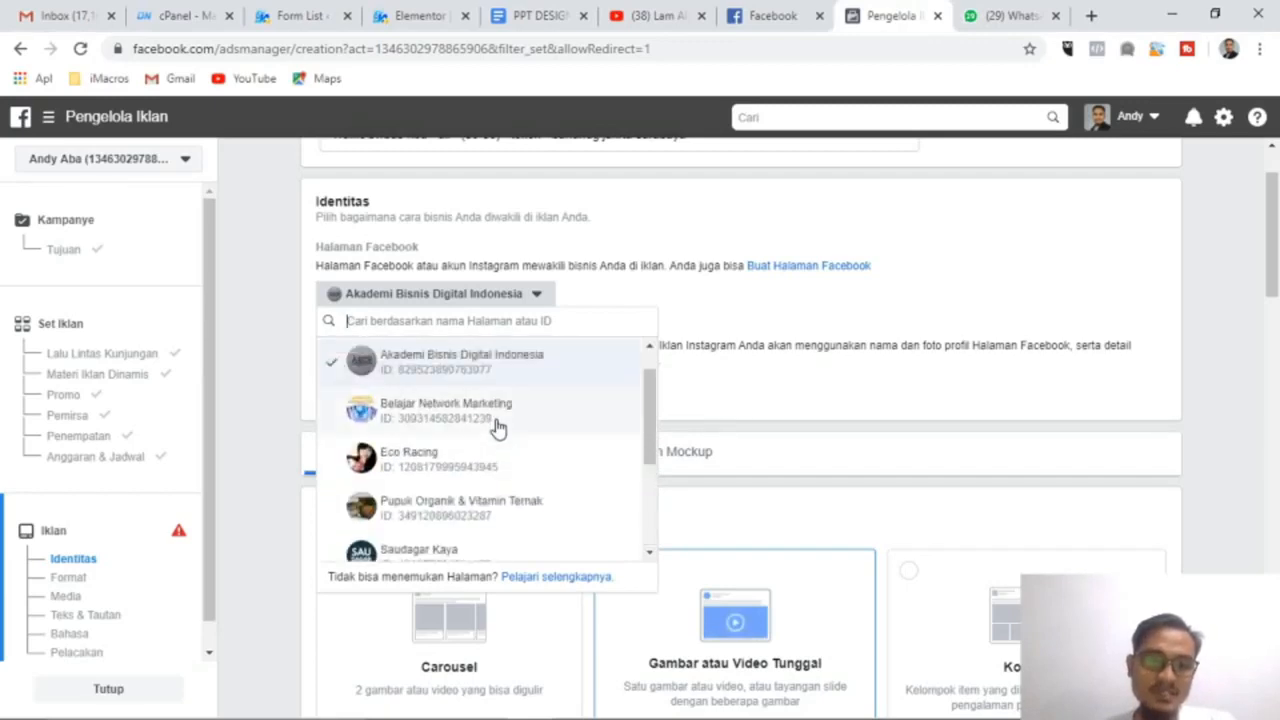
{"action": "scroll", "coordinate": [498, 428], "scroll_direction": "down", "scroll_amount": 3}
{"action": "left_click", "coordinate": [570, 458]}
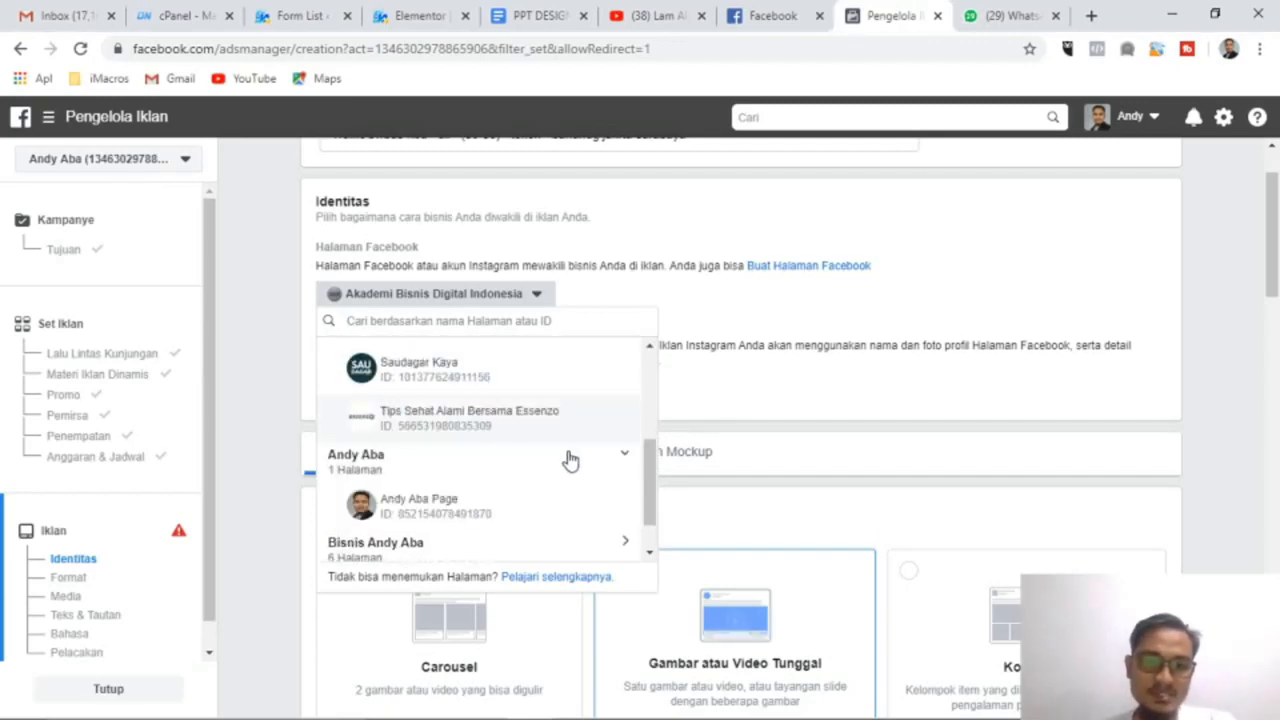
{"action": "left_click", "coordinate": [443, 508]}
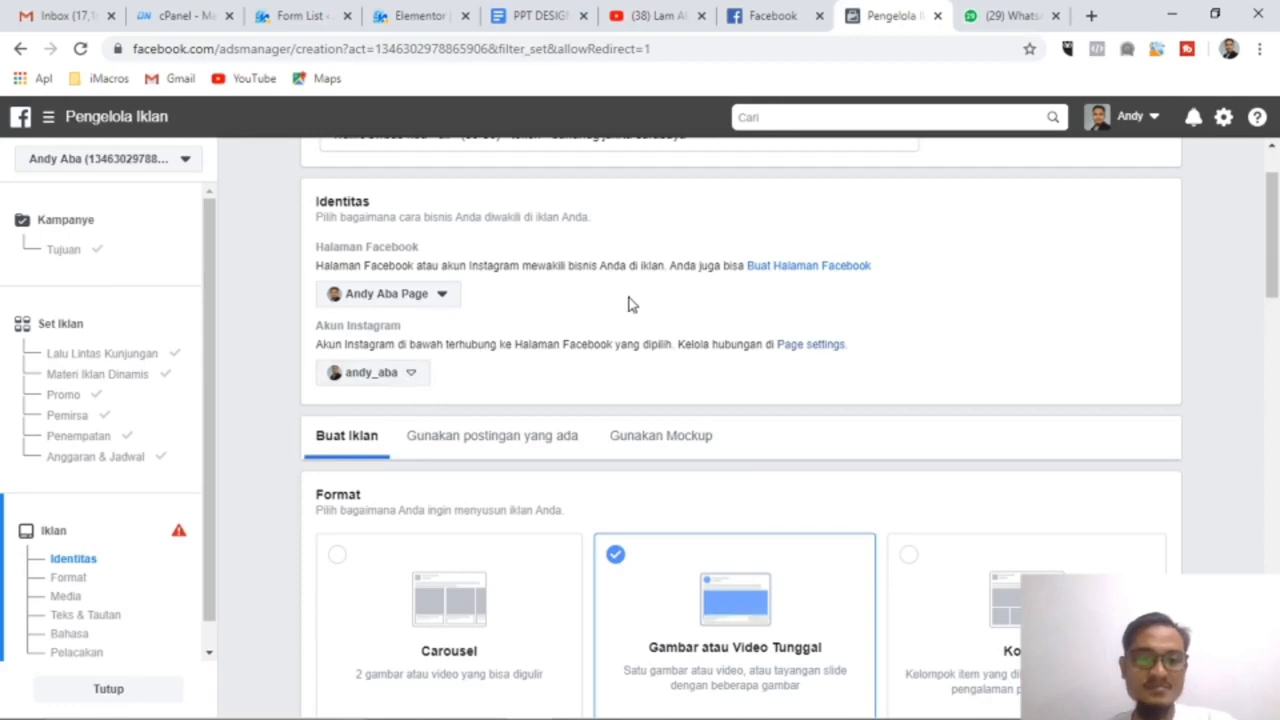
Step: Upload the image "RIBA 1" from the Downloads folder and use it as the ad's media
{"action": "scroll", "coordinate": [635, 310], "scroll_direction": "down", "scroll_amount": 1}
{"action": "scroll", "coordinate": [641, 318], "scroll_direction": "down", "scroll_amount": 1}
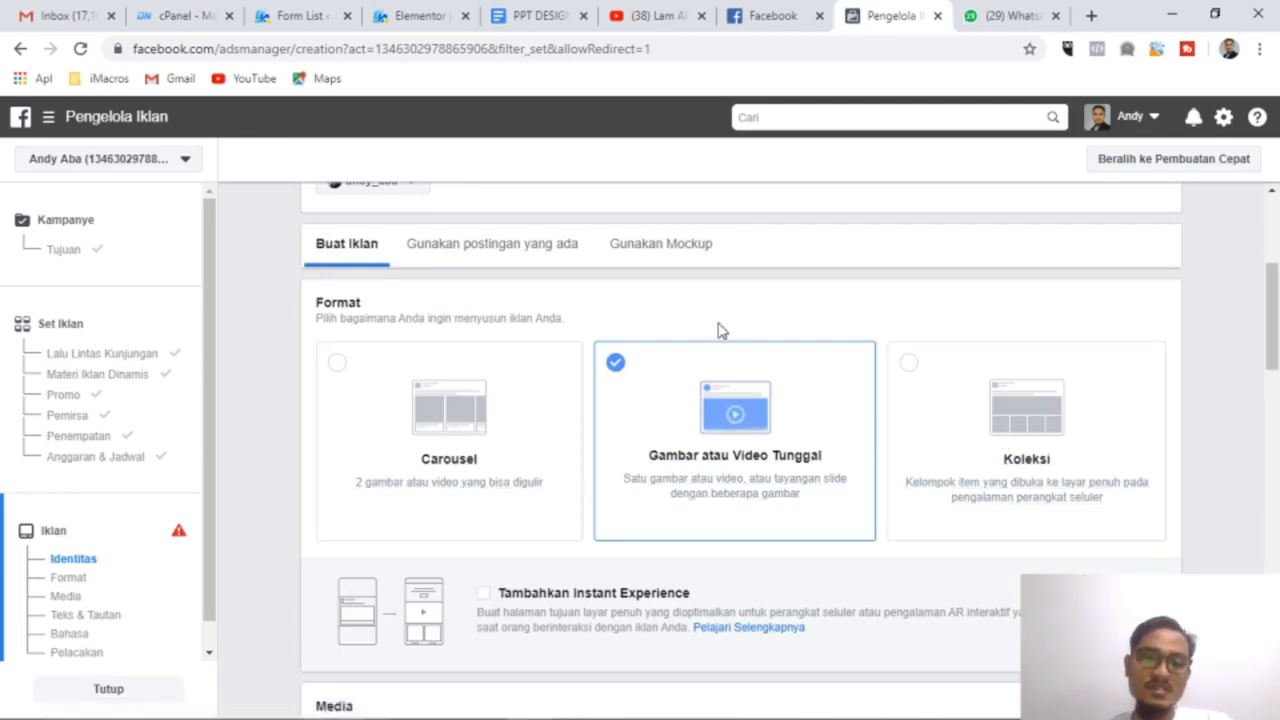
{"action": "scroll", "coordinate": [737, 351], "scroll_direction": "down", "scroll_amount": 1}
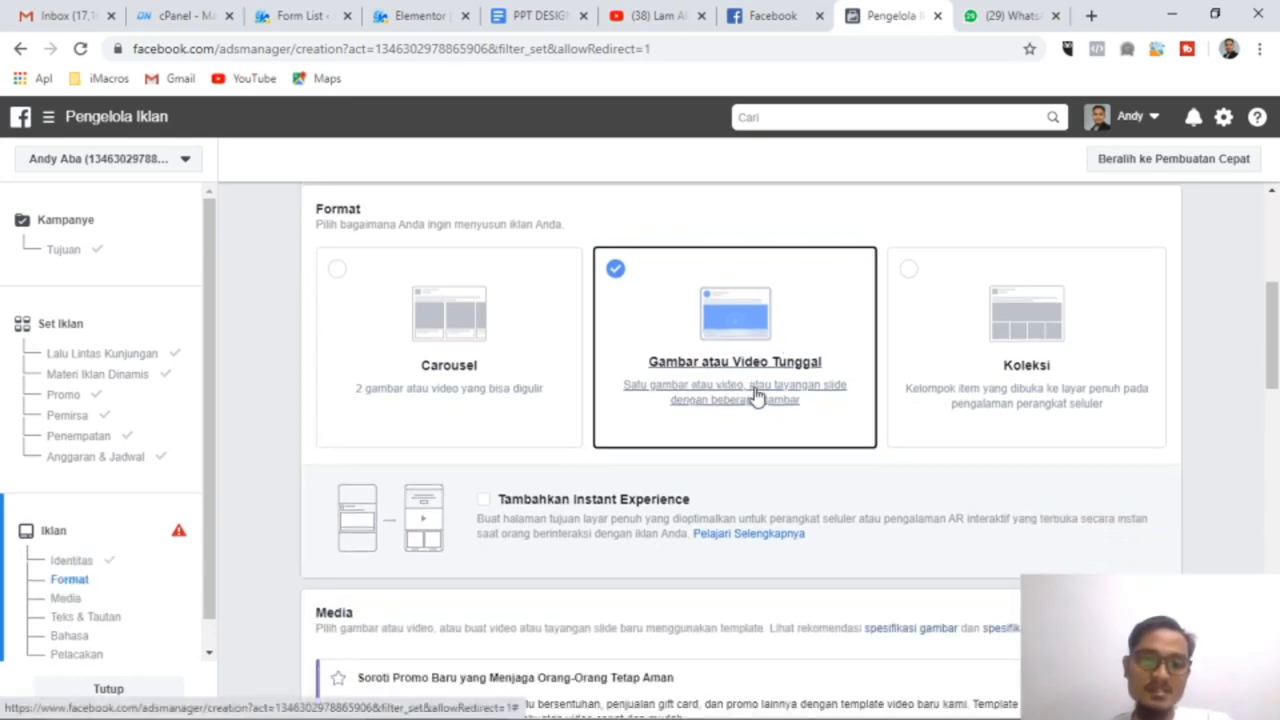
{"action": "scroll", "coordinate": [757, 397], "scroll_direction": "down", "scroll_amount": 3}
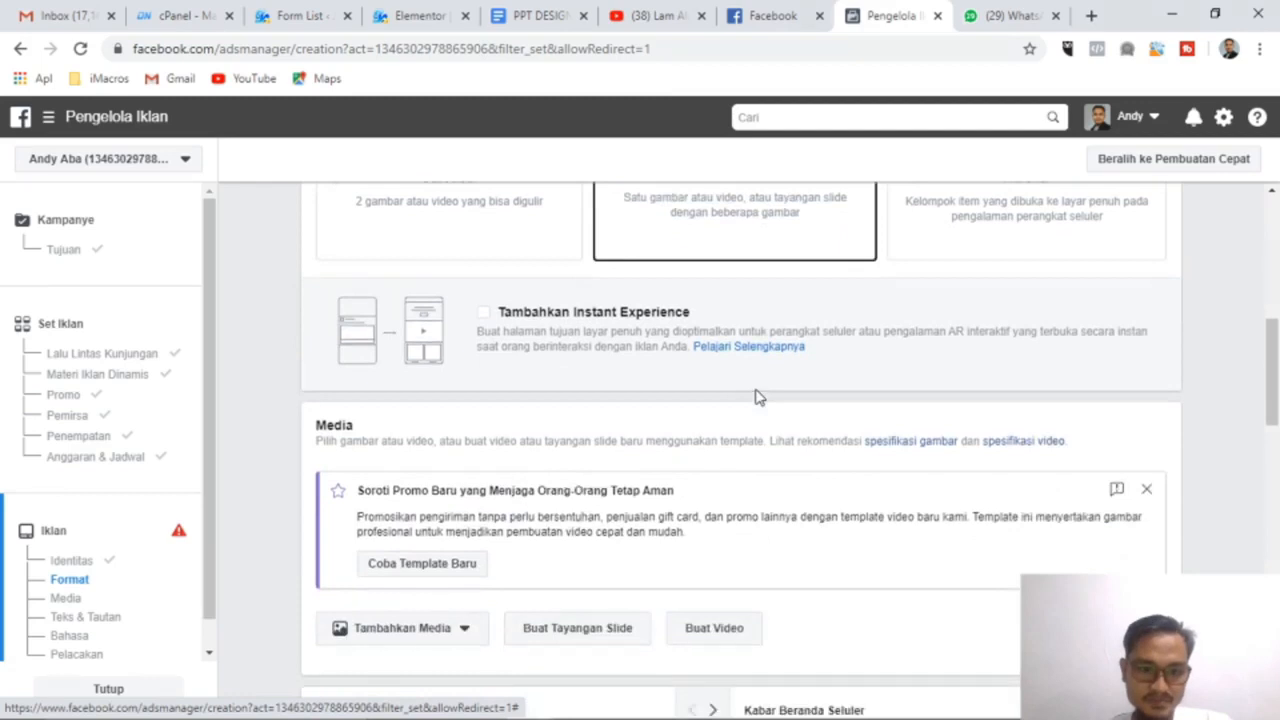
{"action": "scroll", "coordinate": [757, 397], "scroll_direction": "down", "scroll_amount": 1}
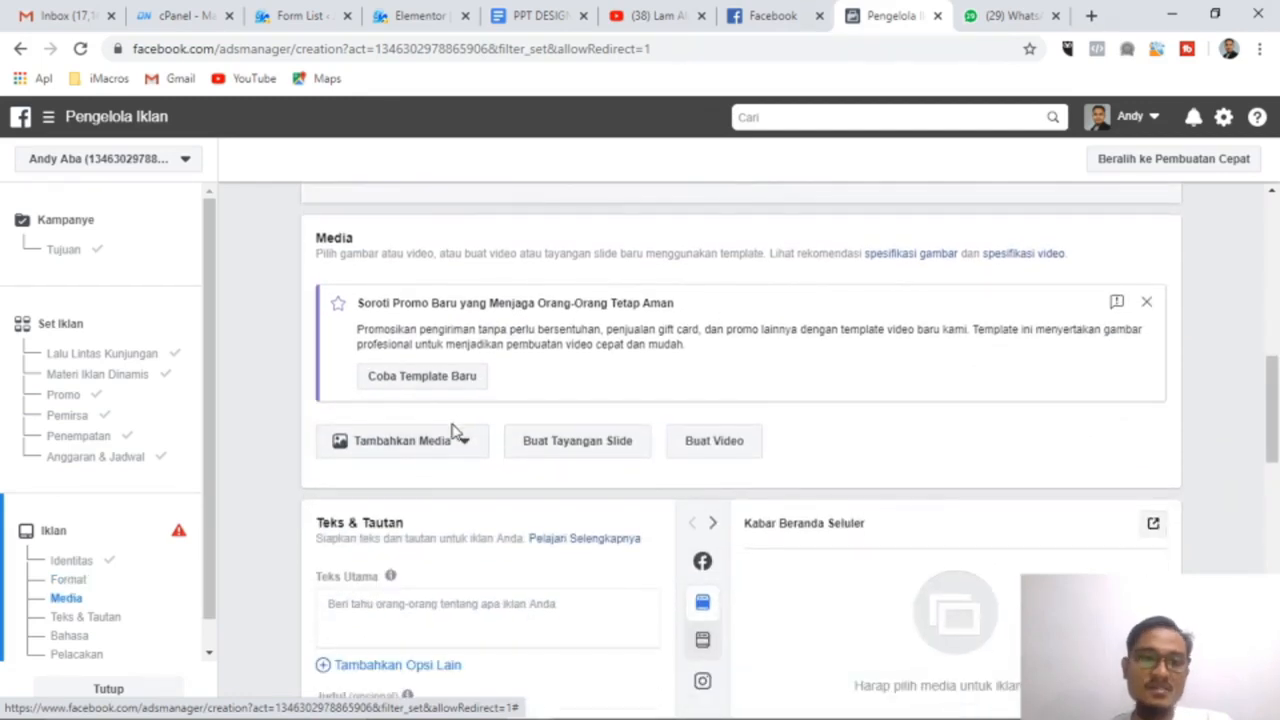
{"action": "left_click", "coordinate": [465, 448]}
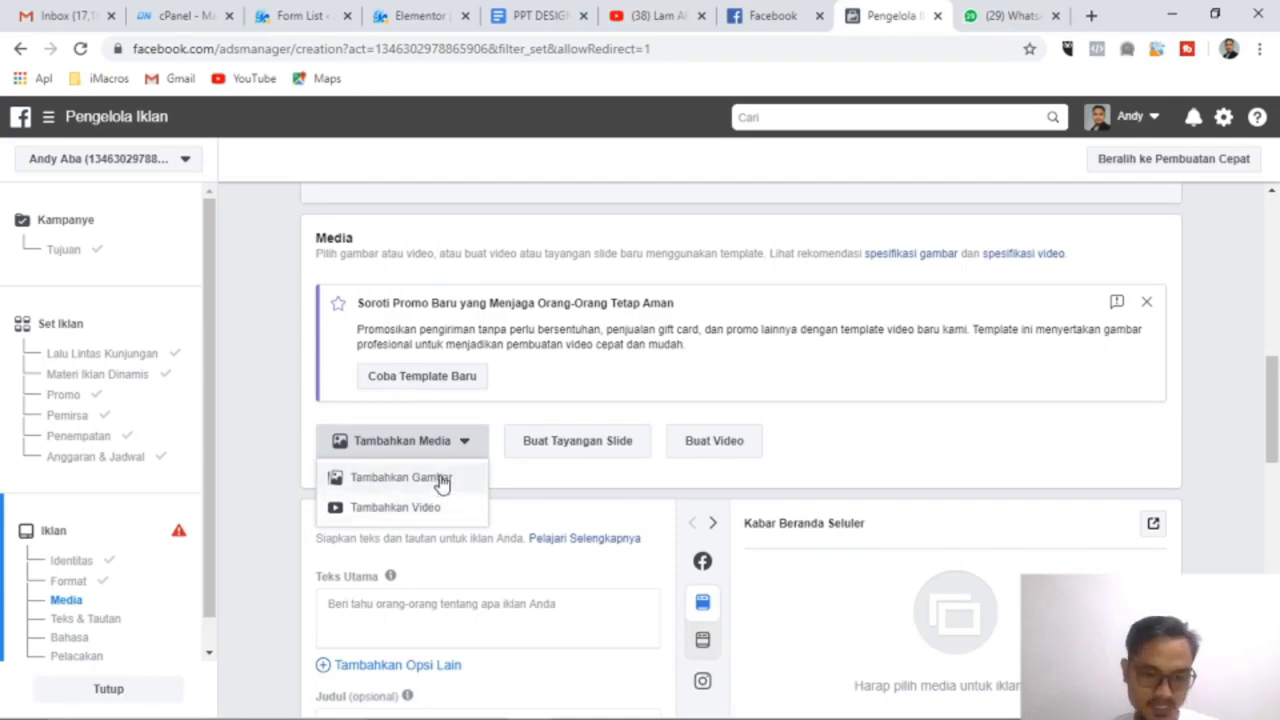
{"action": "left_click", "coordinate": [441, 481]}
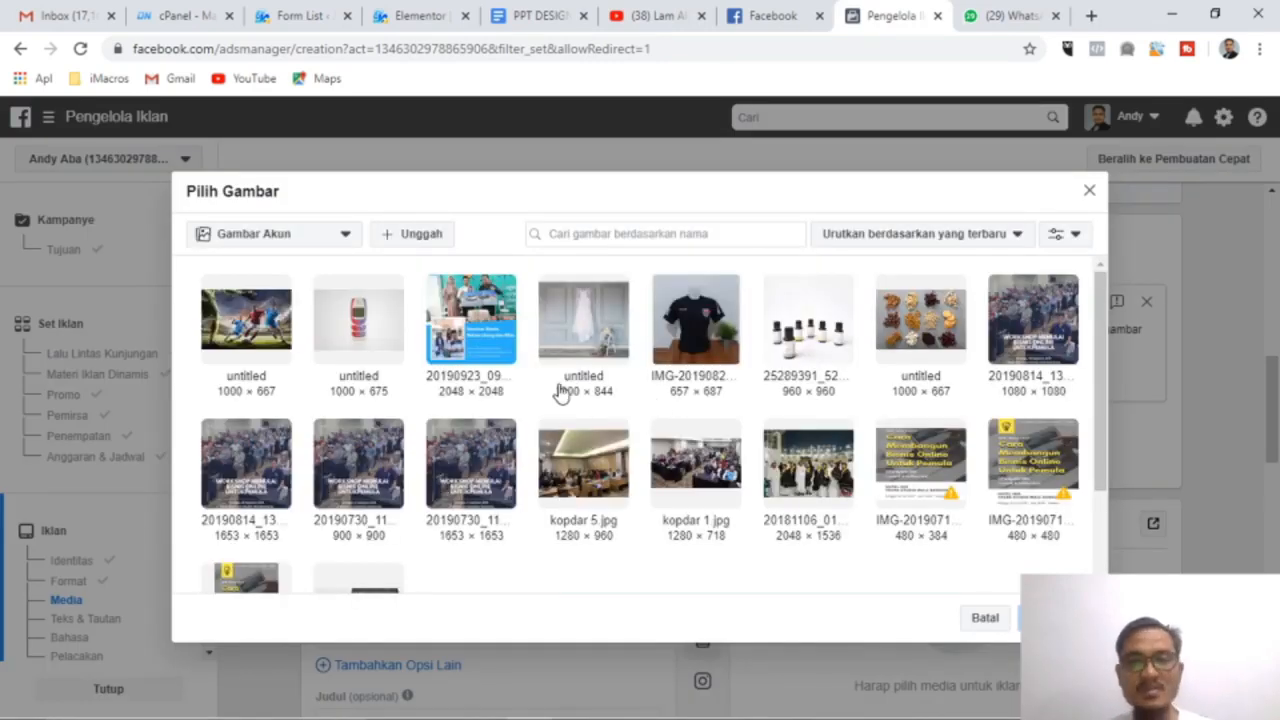
{"action": "left_click", "coordinate": [390, 236]}
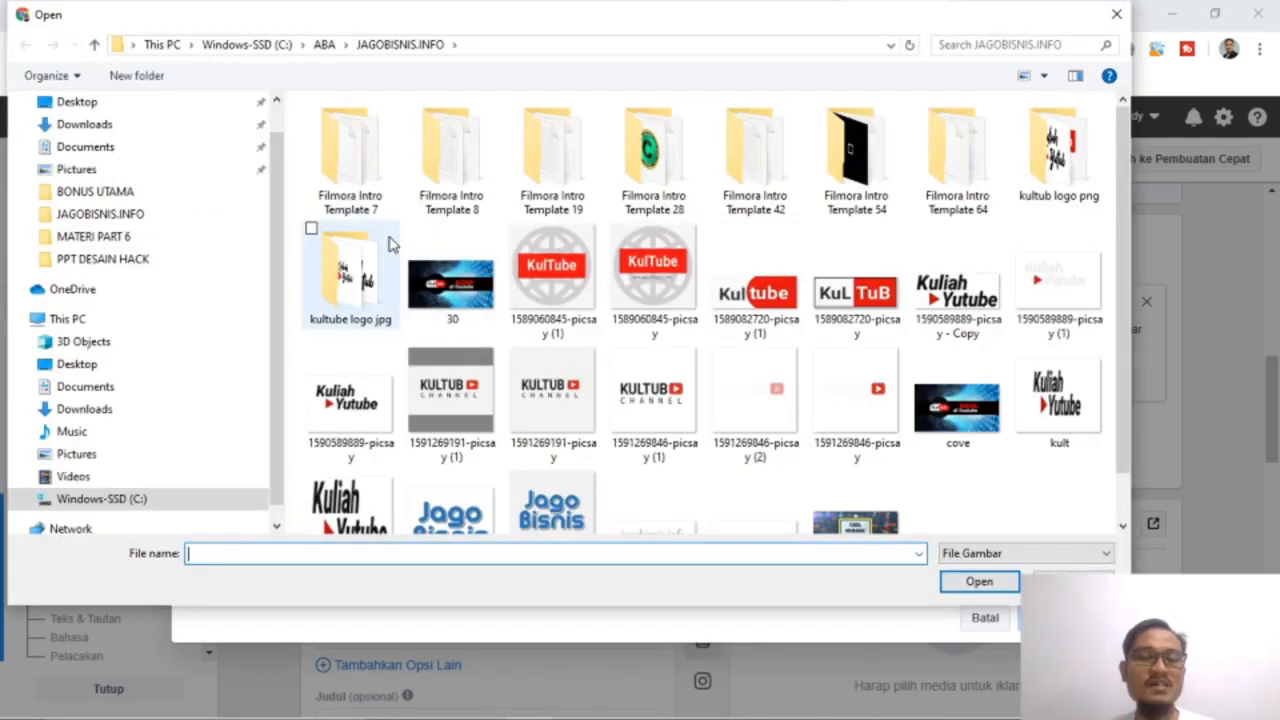
{"action": "left_click", "coordinate": [97, 127]}
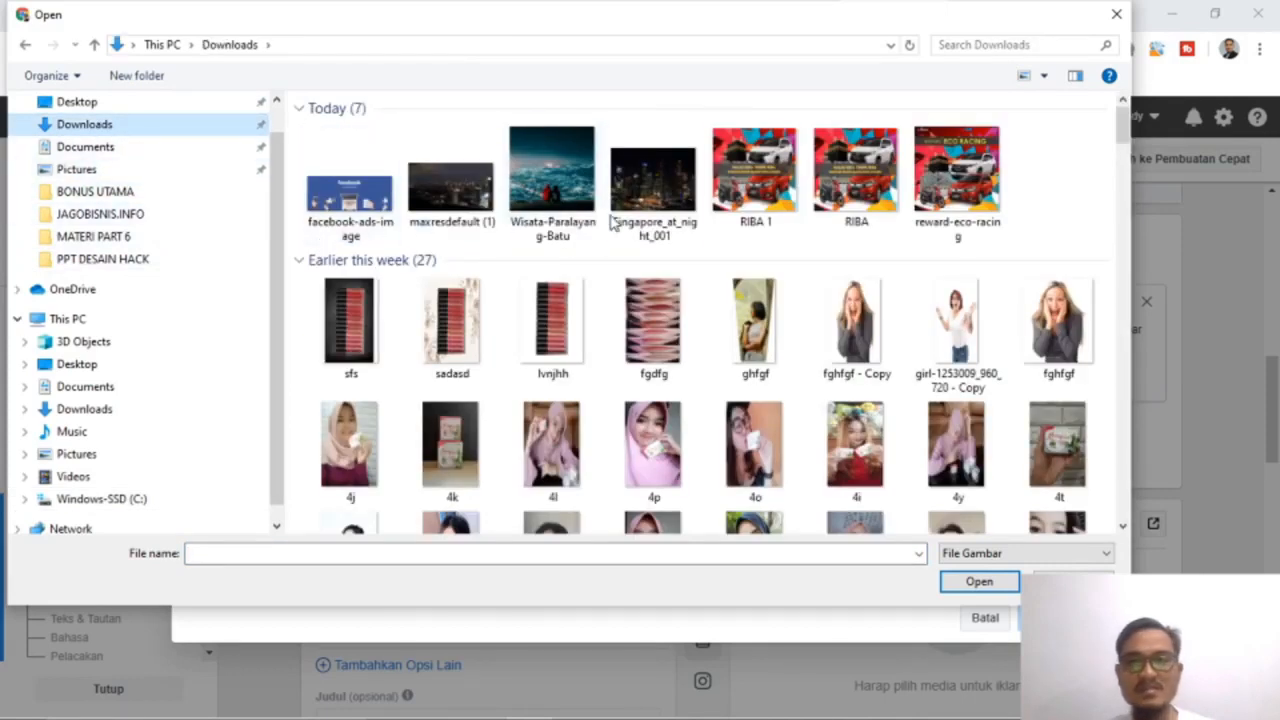
{"action": "left_click", "coordinate": [752, 195]}
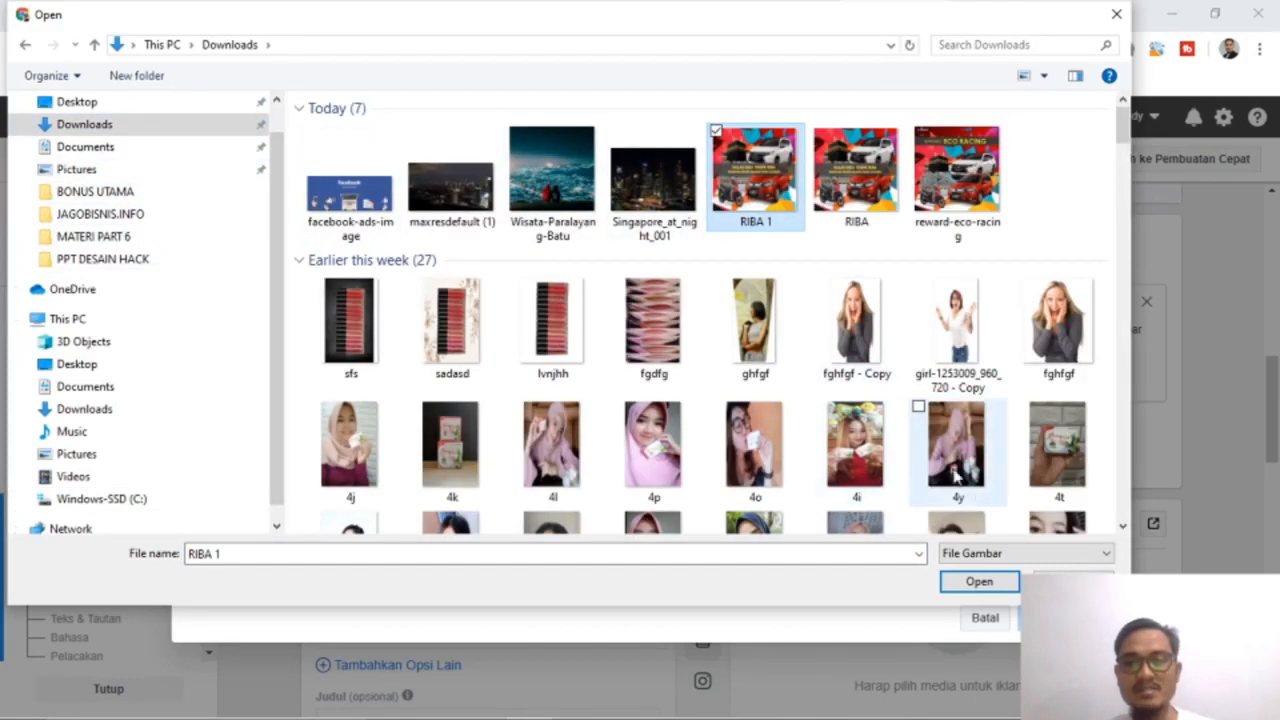
{"action": "left_click", "coordinate": [995, 590]}
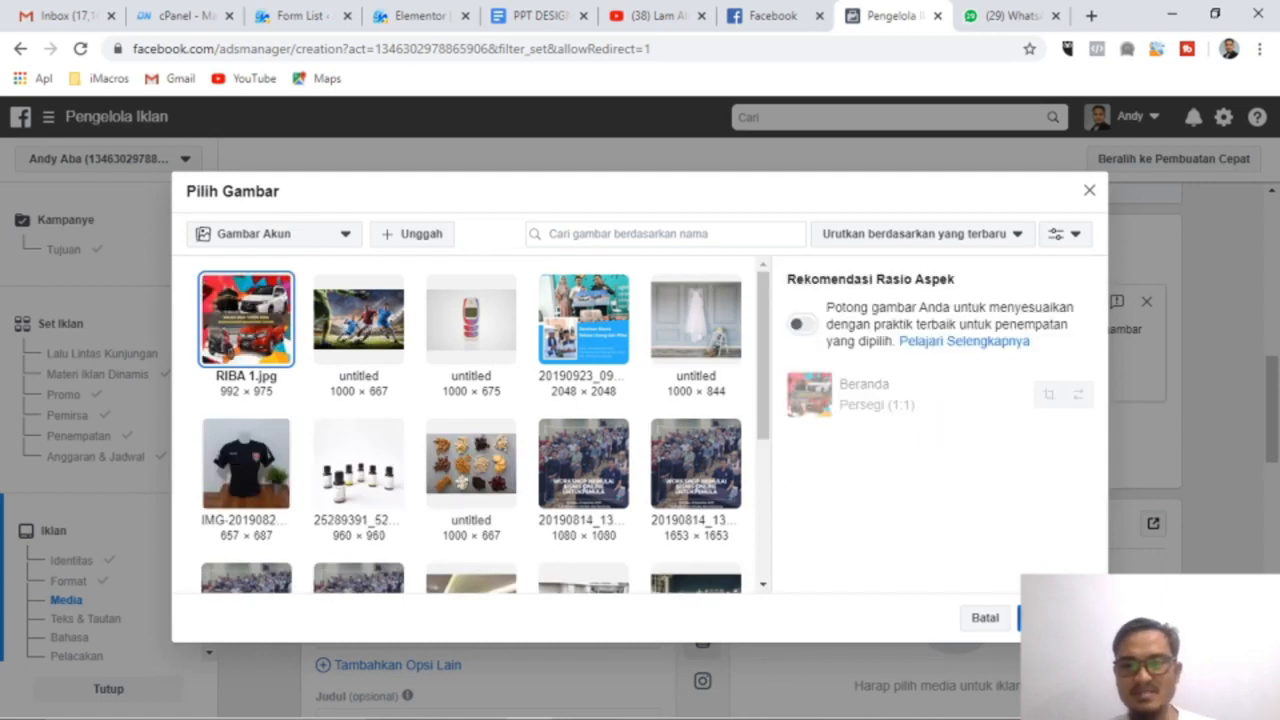
{"action": "left_click", "coordinate": [1055, 618]}
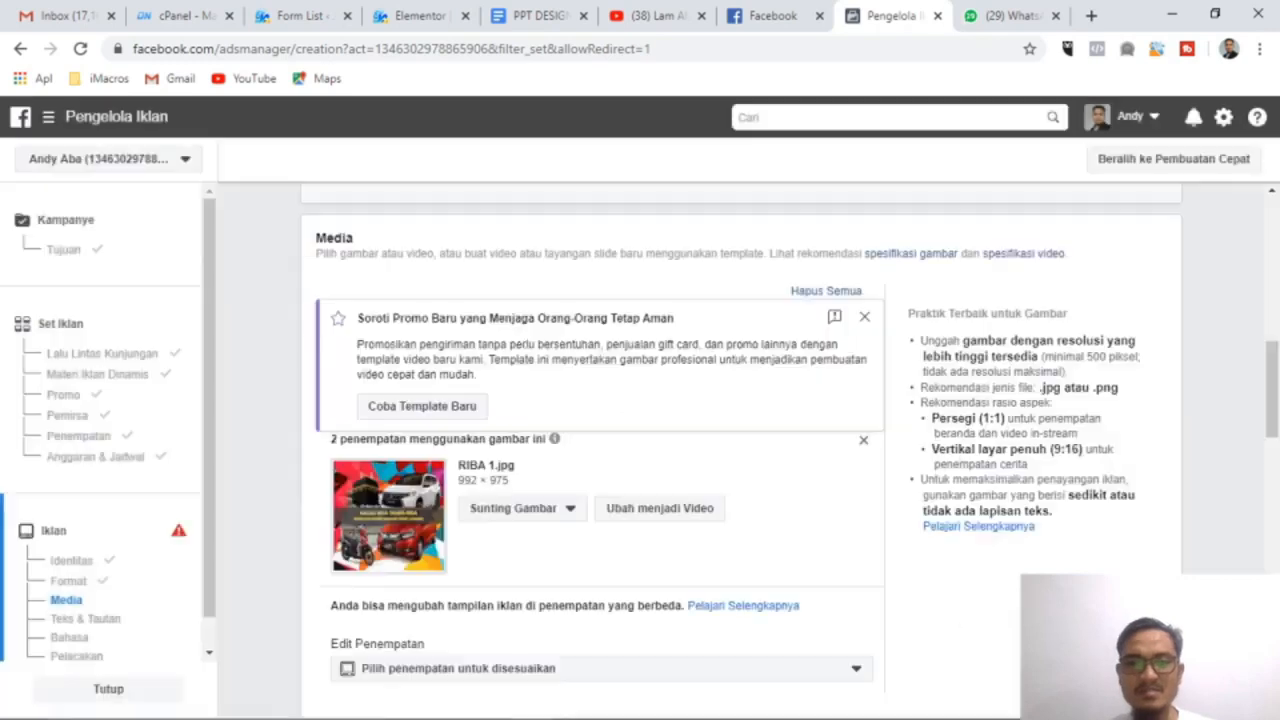
Step: Examine the Teks & Tautan fields and the mobile news feed preview of the ad
{"action": "scroll", "coordinate": [624, 395], "scroll_direction": "down", "scroll_amount": 2}
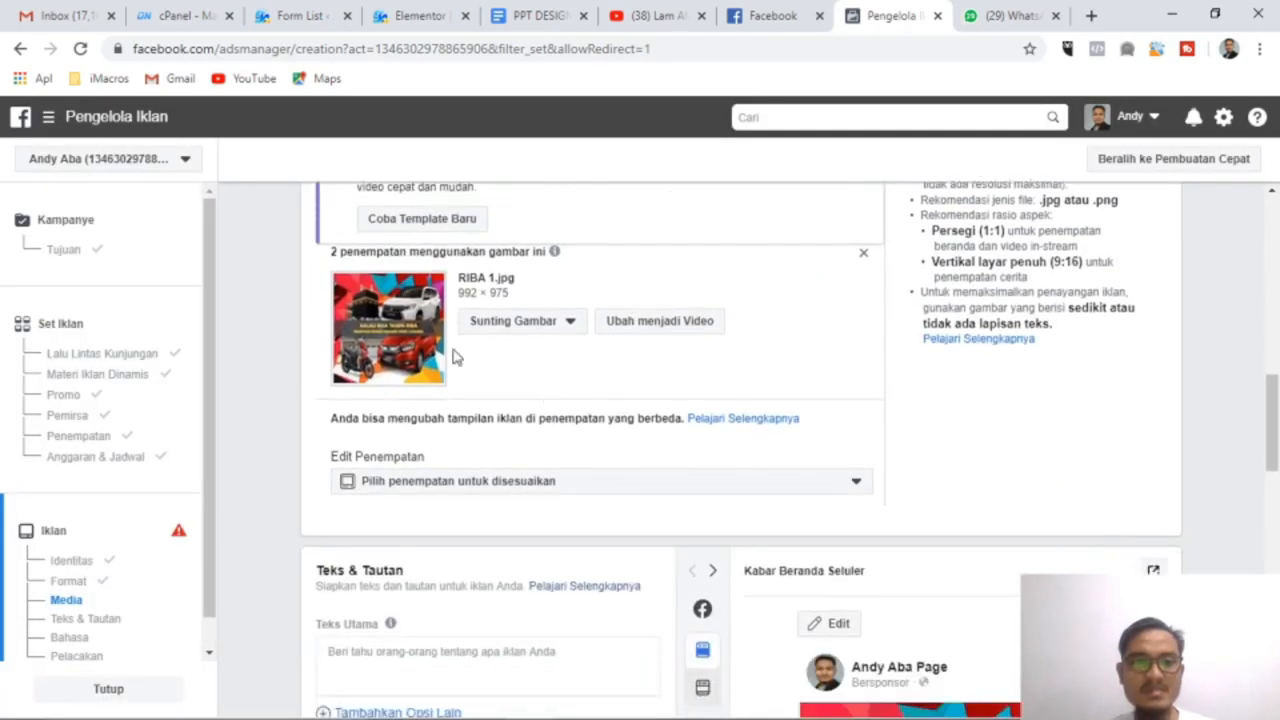
{"action": "scroll", "coordinate": [435, 325], "scroll_direction": "down", "scroll_amount": 1}
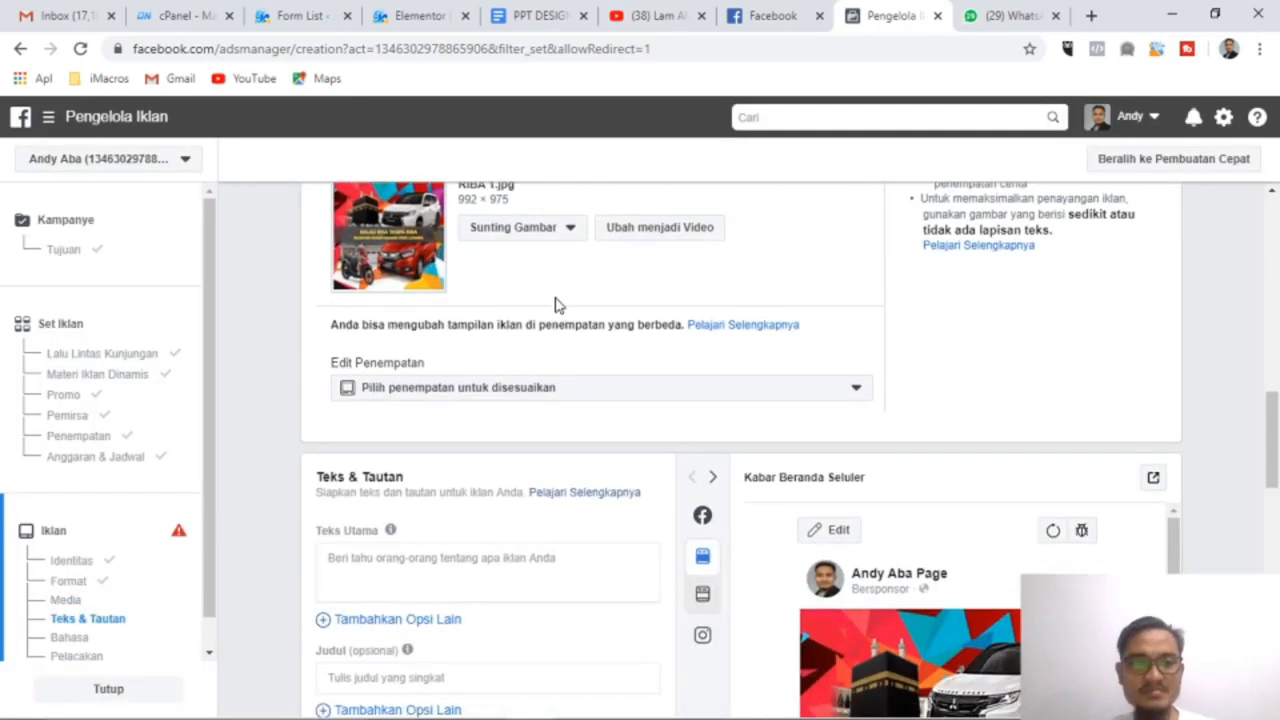
{"action": "scroll", "coordinate": [589, 321], "scroll_direction": "down", "scroll_amount": 1}
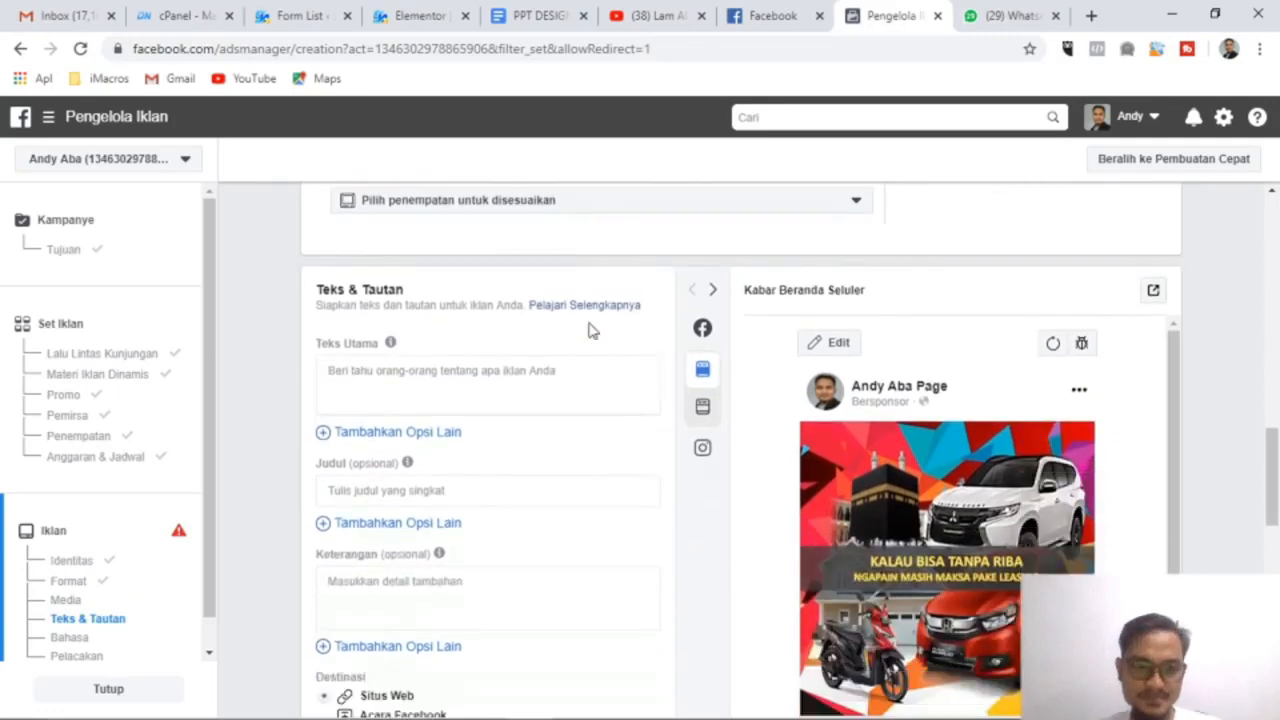
{"action": "scroll", "coordinate": [590, 330], "scroll_direction": "down", "scroll_amount": 1}
{"action": "scroll", "coordinate": [570, 363], "scroll_direction": "up", "scroll_amount": 1}
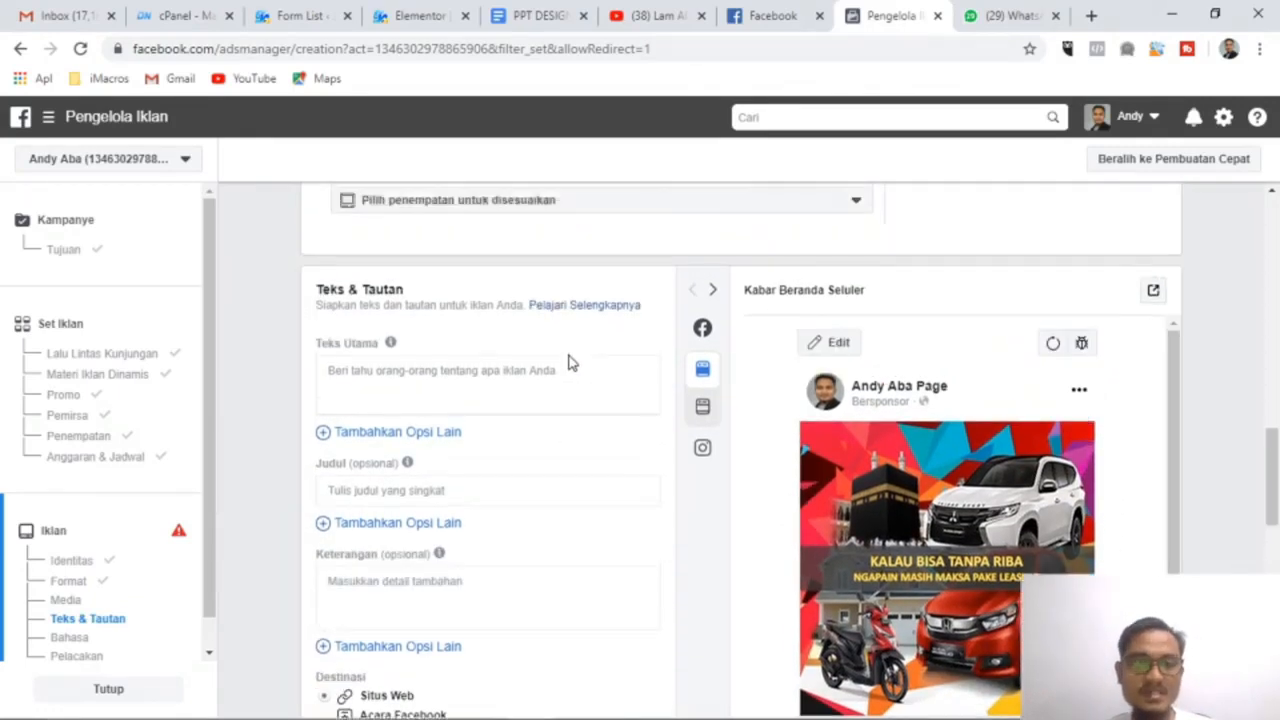
{"action": "scroll", "coordinate": [568, 363], "scroll_direction": "down", "scroll_amount": 1}
{"action": "scroll", "coordinate": [566, 363], "scroll_direction": "up", "scroll_amount": 1}
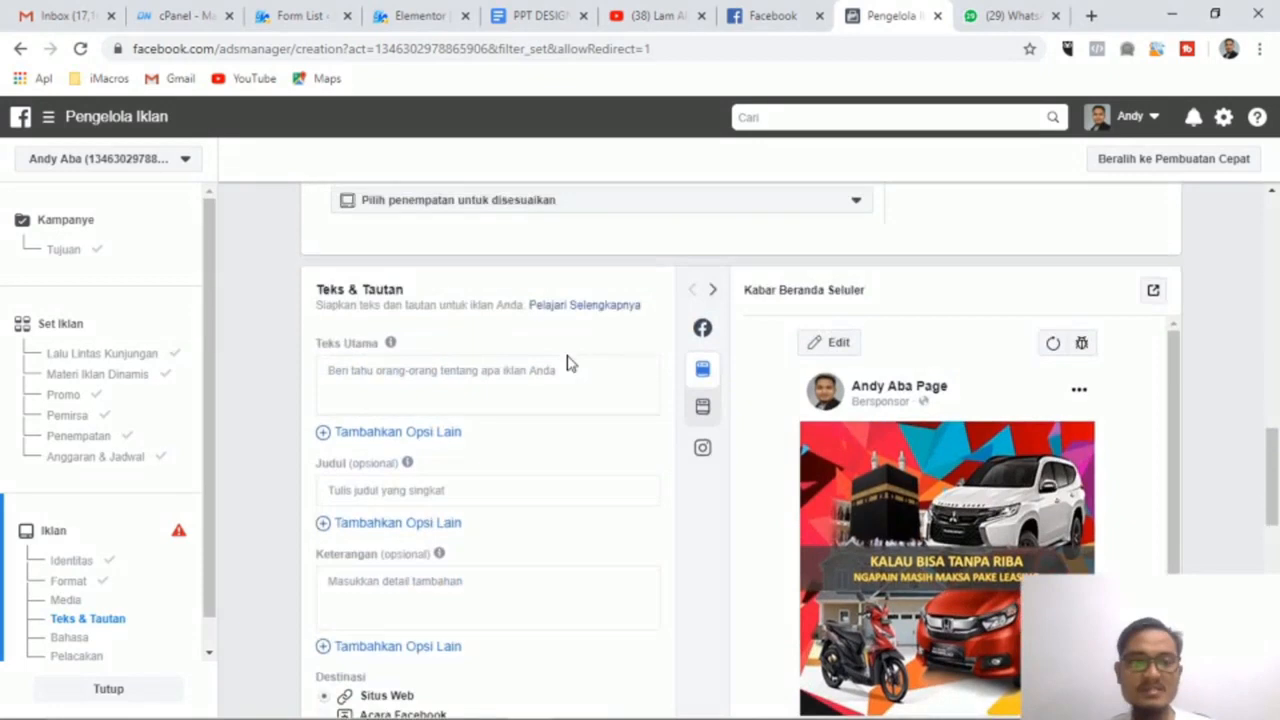
{"action": "scroll", "coordinate": [568, 355], "scroll_direction": "down", "scroll_amount": 1}
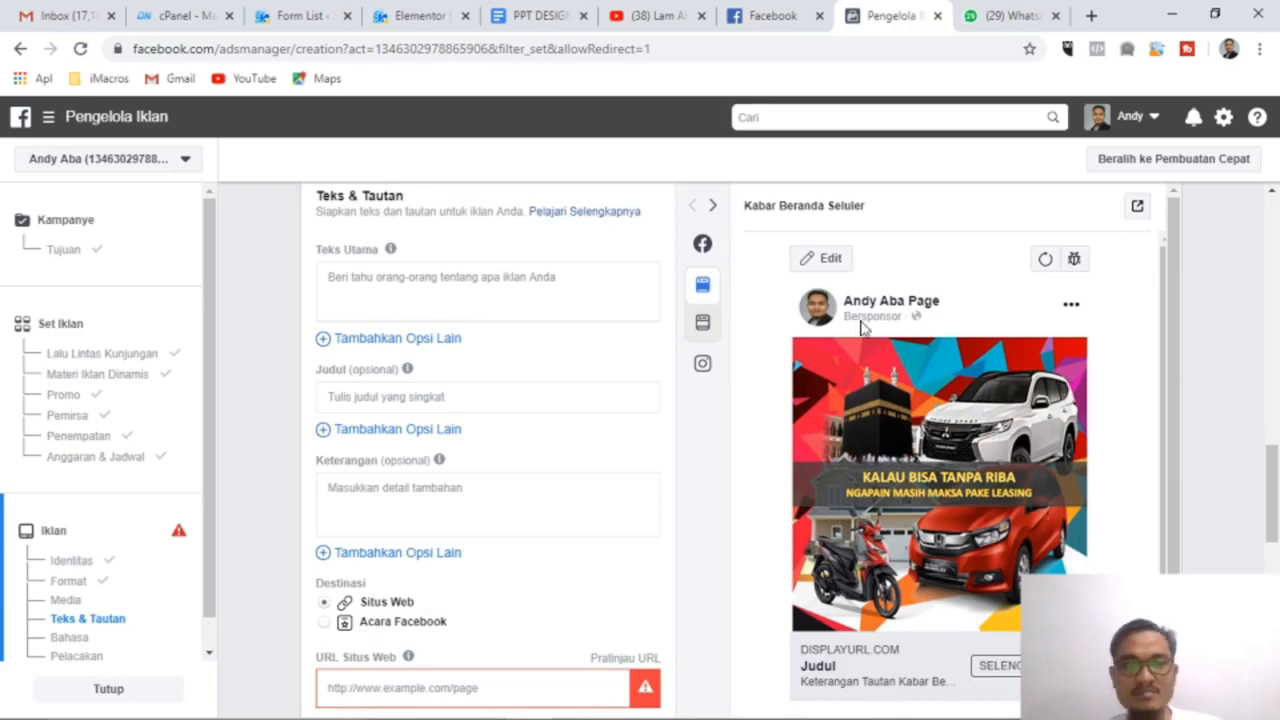
Step: Copy the full "SERIUS NANYA NEH" message, including its link, from the WhatsApp Web chat into the ad's Teks Utama
{"action": "left_click", "coordinate": [334, 285]}
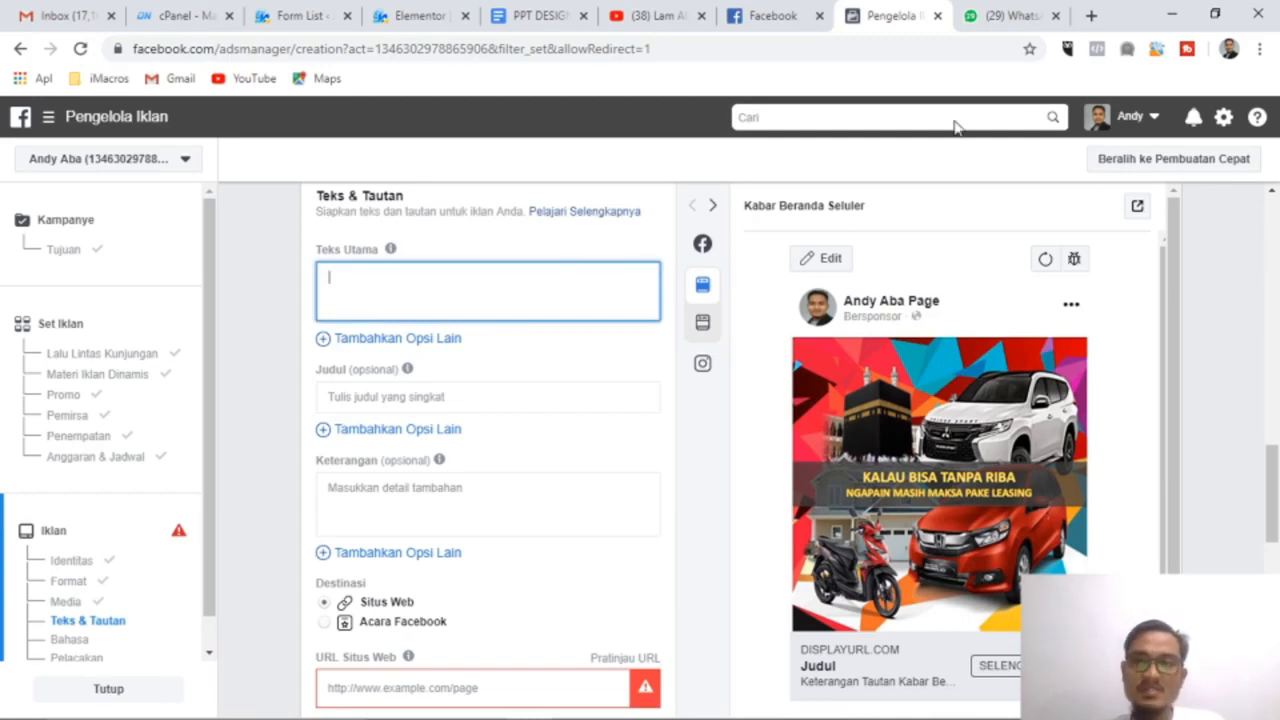
{"action": "left_click", "coordinate": [1020, 17]}
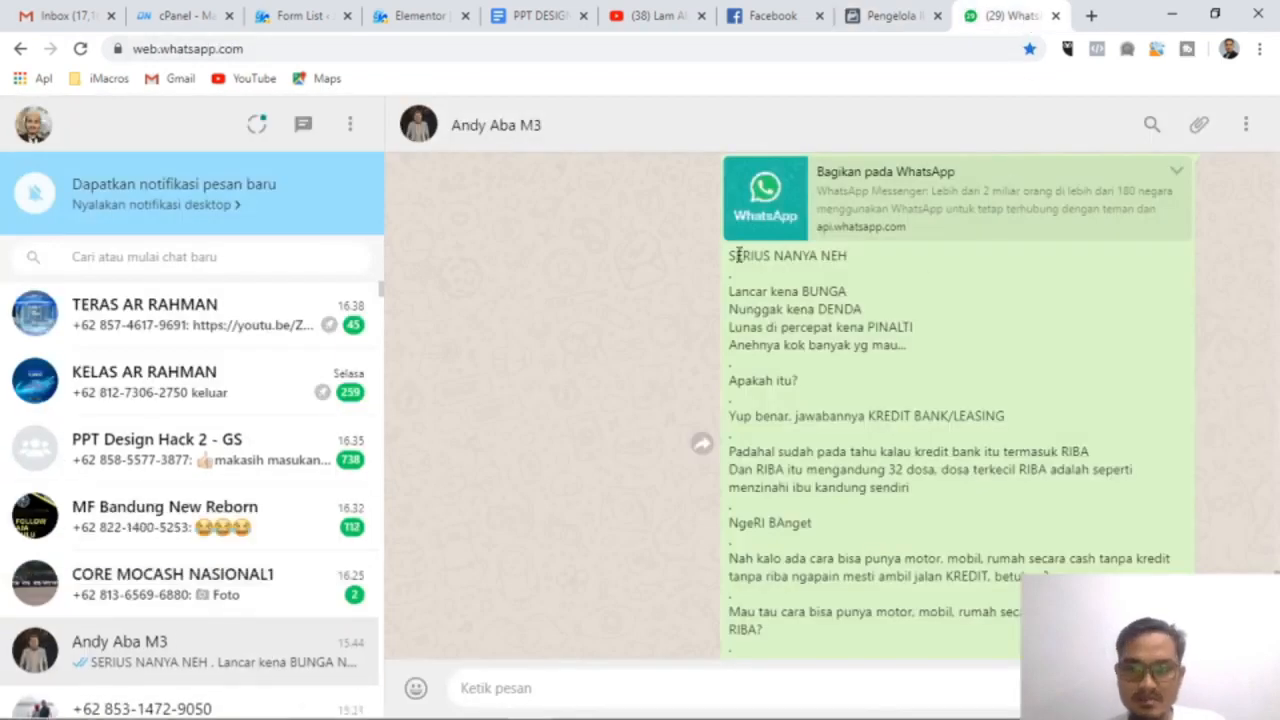
{"action": "left_click_drag", "start_coordinate": [731, 256], "coordinate": [1000, 626]}
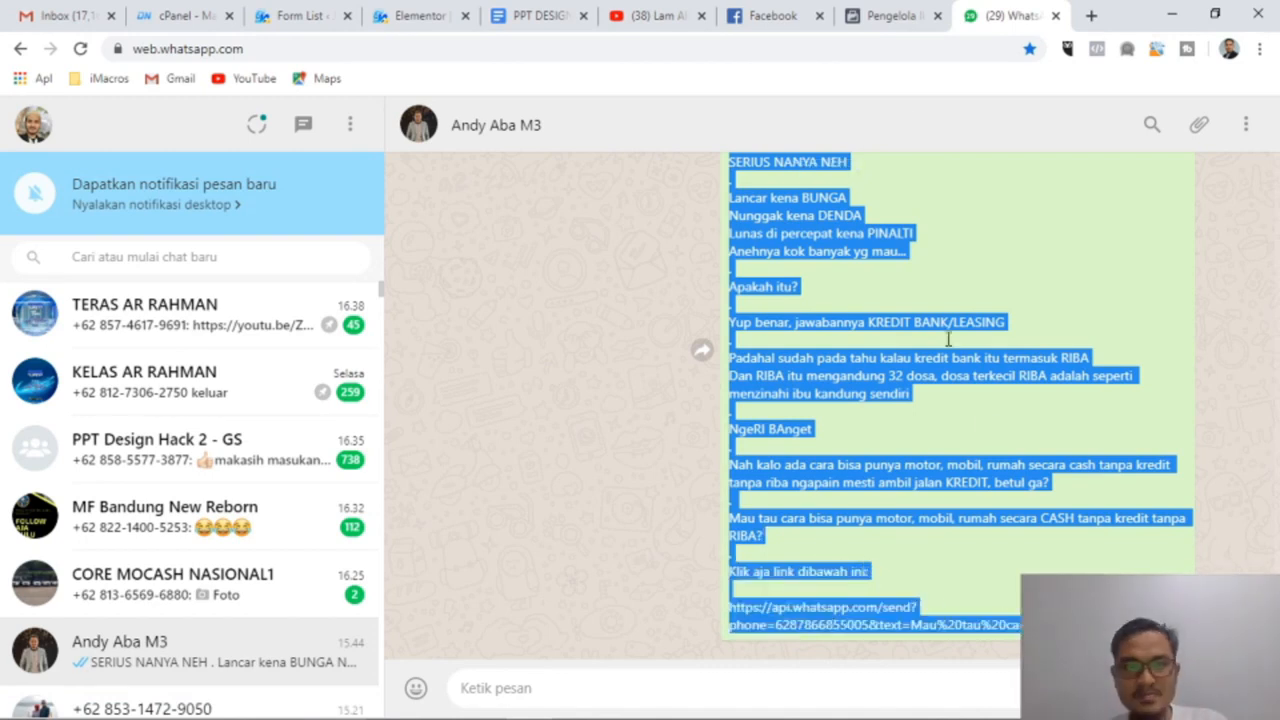
{"action": "left_click", "coordinate": [856, 22]}
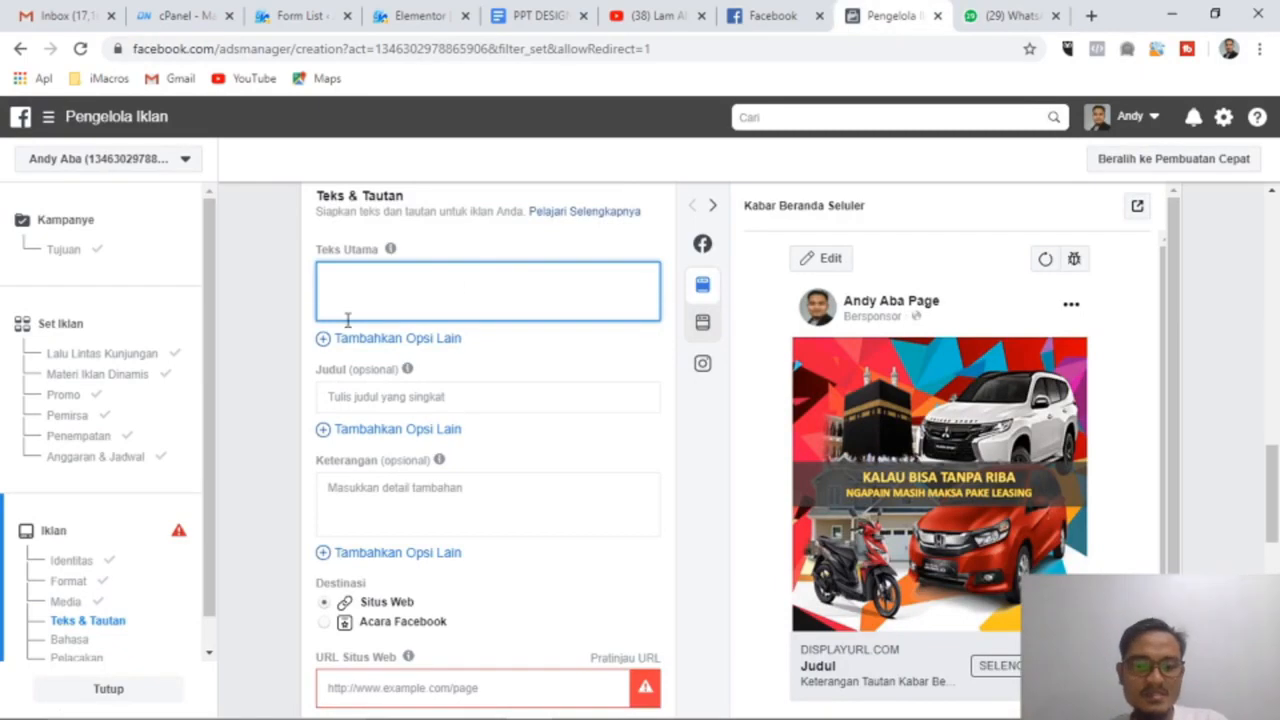
{"action": "key", "text": "ctrl+v"}
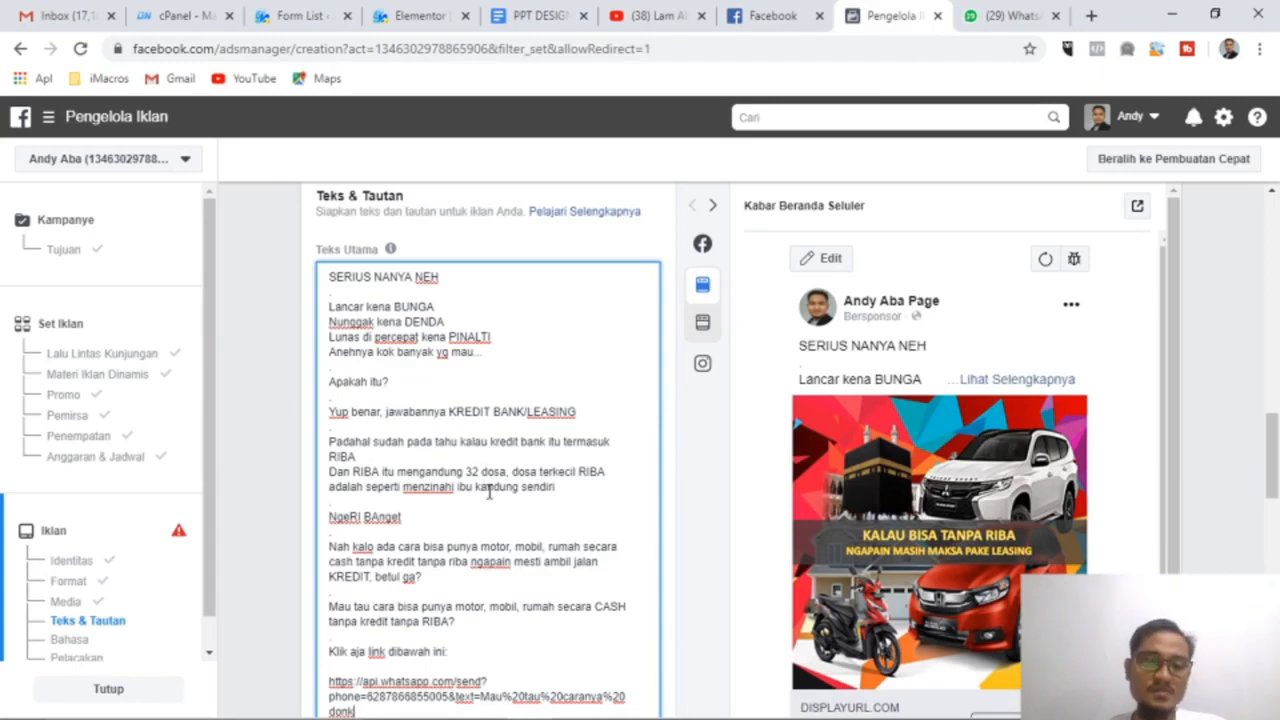
{"action": "scroll", "coordinate": [489, 490], "scroll_direction": "down", "scroll_amount": 3}
{"action": "scroll", "coordinate": [486, 500], "scroll_direction": "up", "scroll_amount": 3}
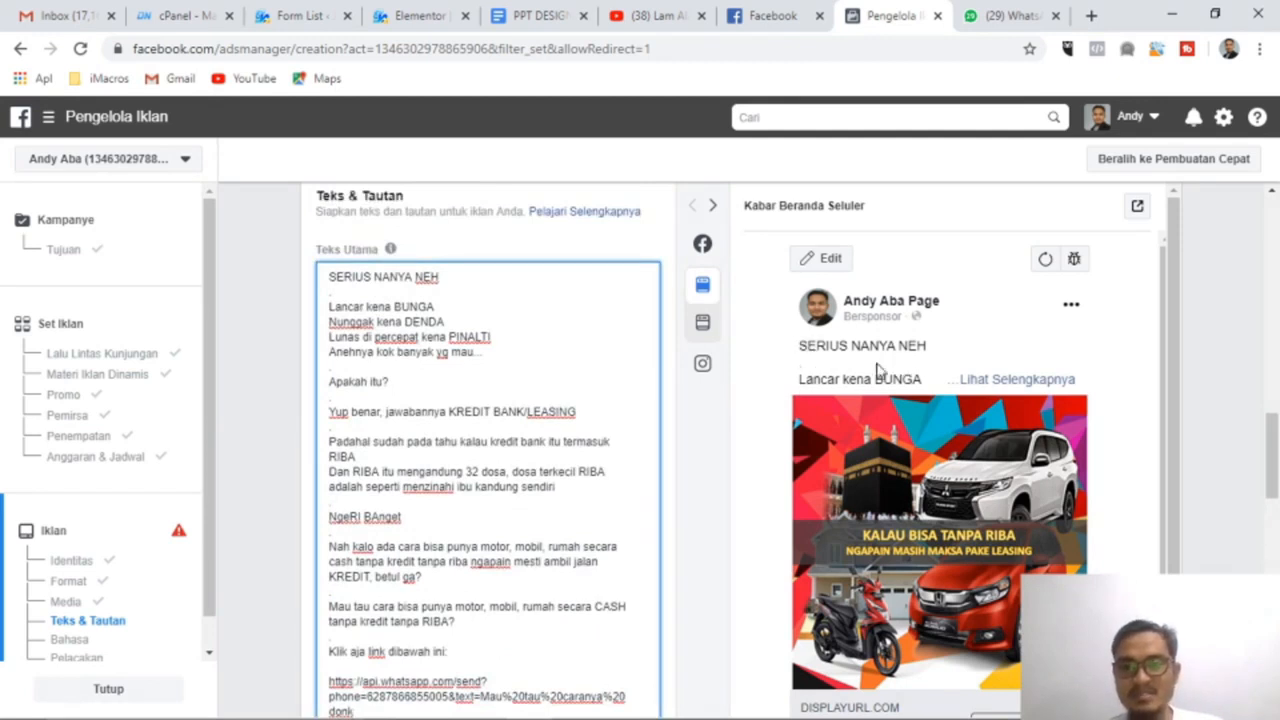
{"action": "left_click", "coordinate": [1019, 386]}
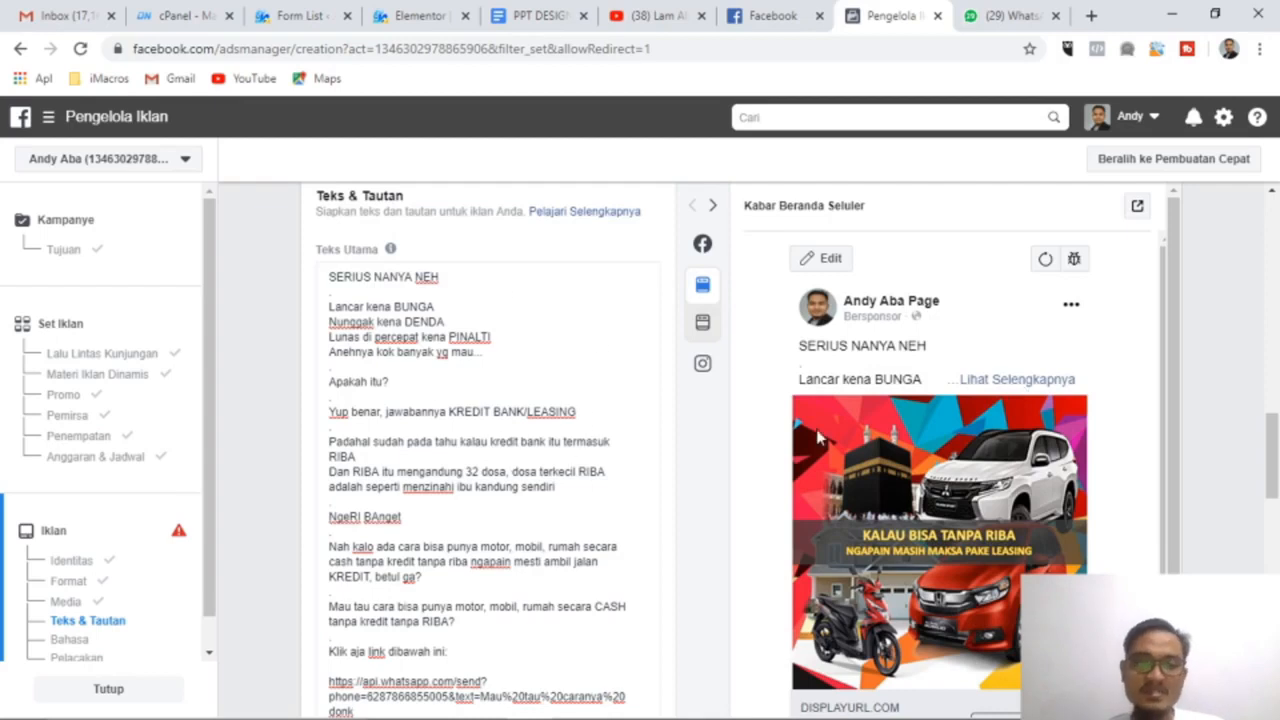
Step: Replace the first line of Teks Utama with "BUAT YANG INGIN BEBAS RIBA STOP DULU DAN BACA INFORMASI INI"
{"action": "left_click", "coordinate": [330, 277]}
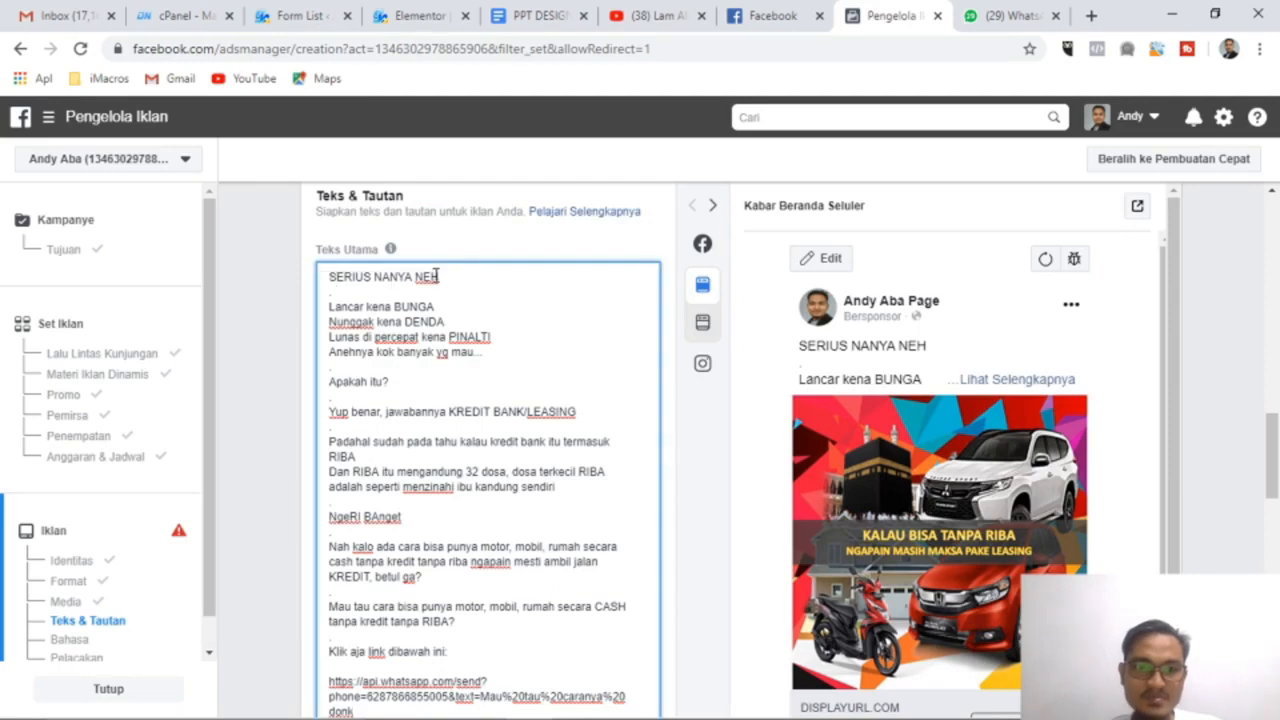
{"action": "left_click_drag", "start_coordinate": [442, 279], "coordinate": [328, 278]}
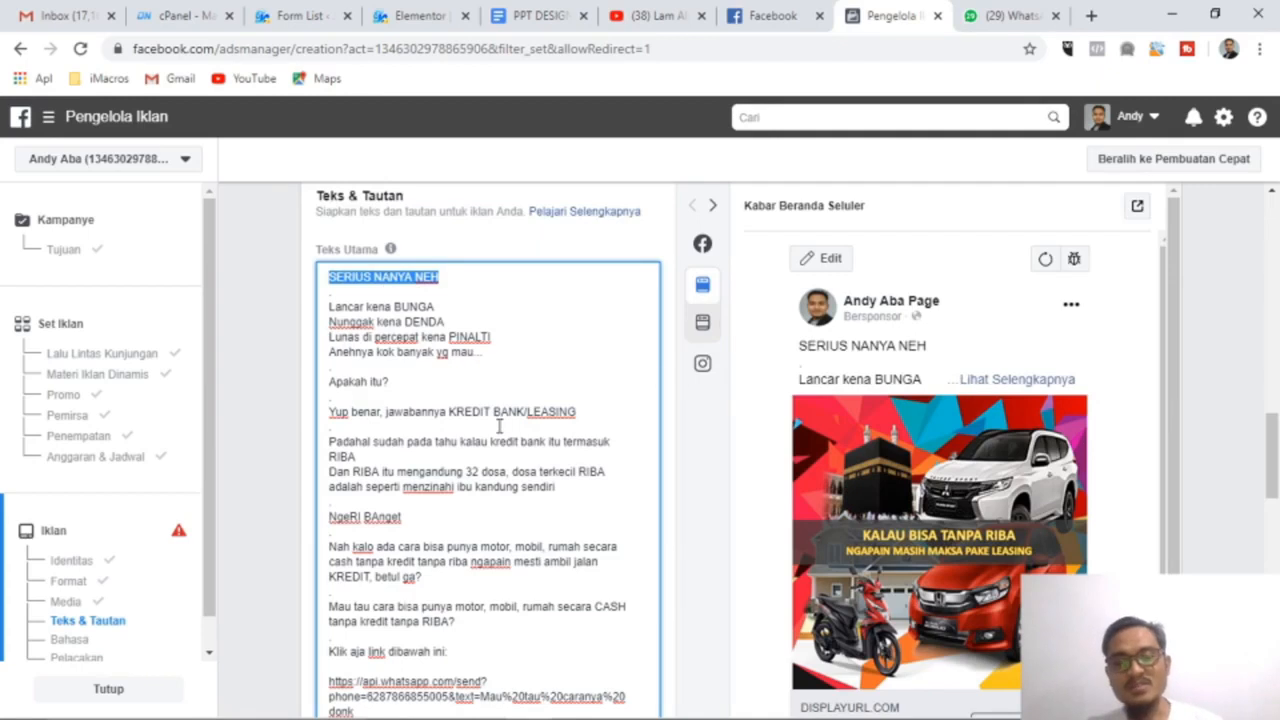
{"action": "scroll", "coordinate": [518, 368], "scroll_direction": "down", "scroll_amount": 1}
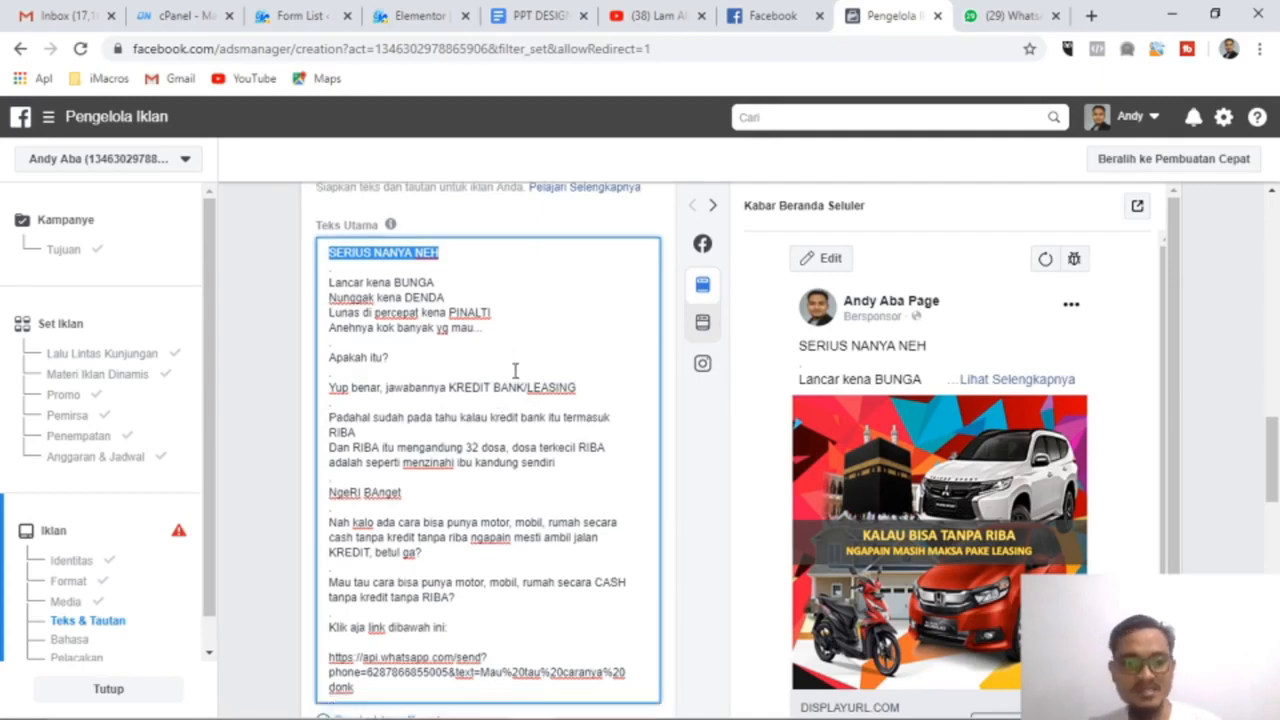
{"action": "scroll", "coordinate": [505, 362], "scroll_direction": "up", "scroll_amount": 1}
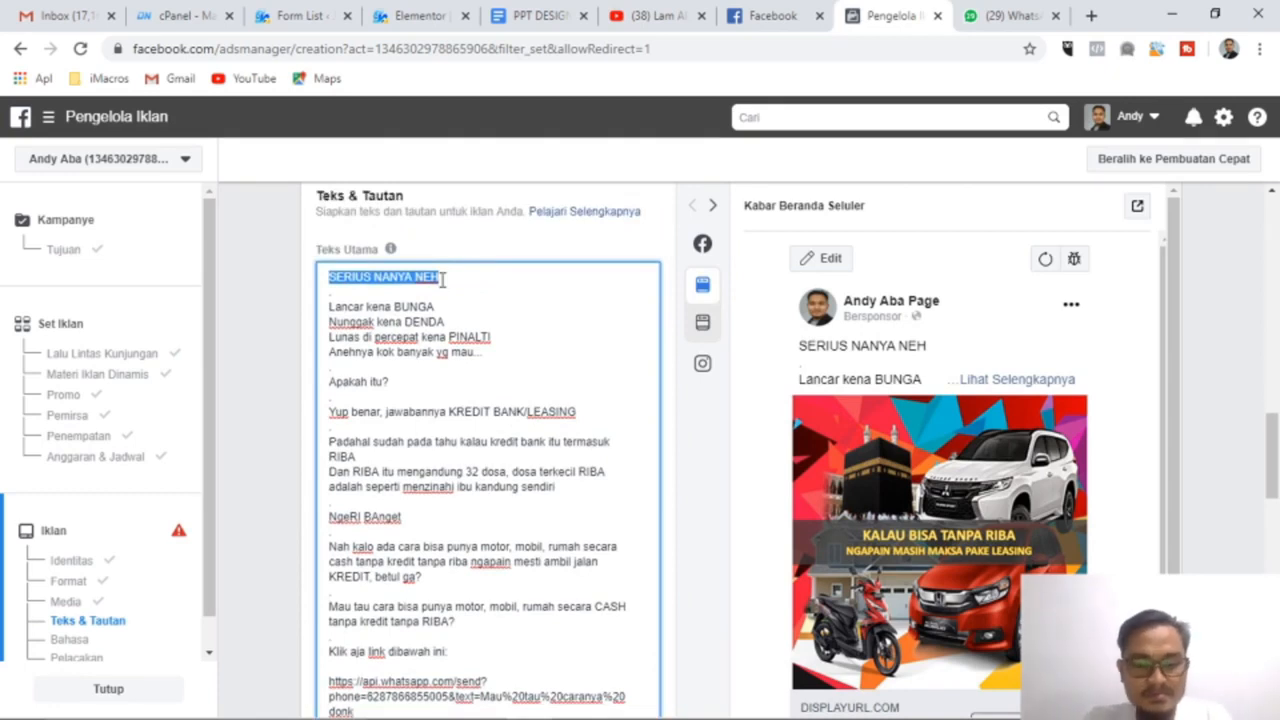
{"action": "key", "text": "Caps_Lock"}
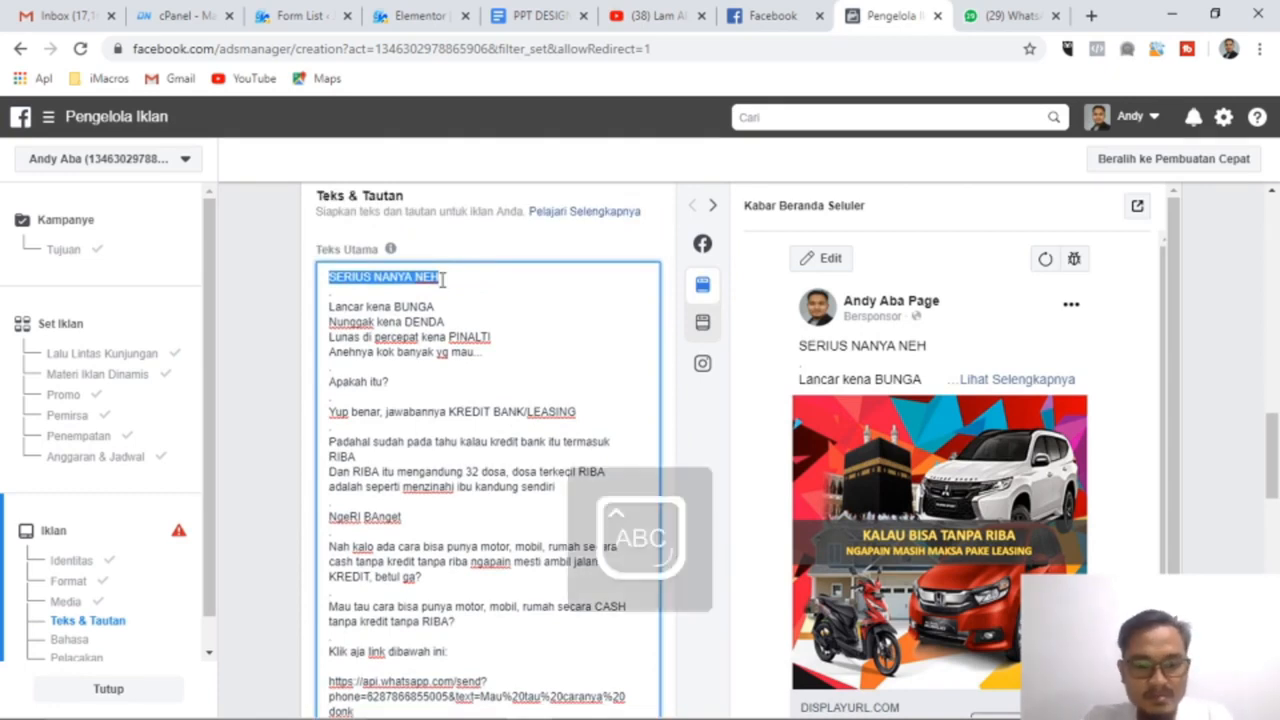
{"action": "type", "text": "B"}
{"action": "key", "text": "BackSpace"}
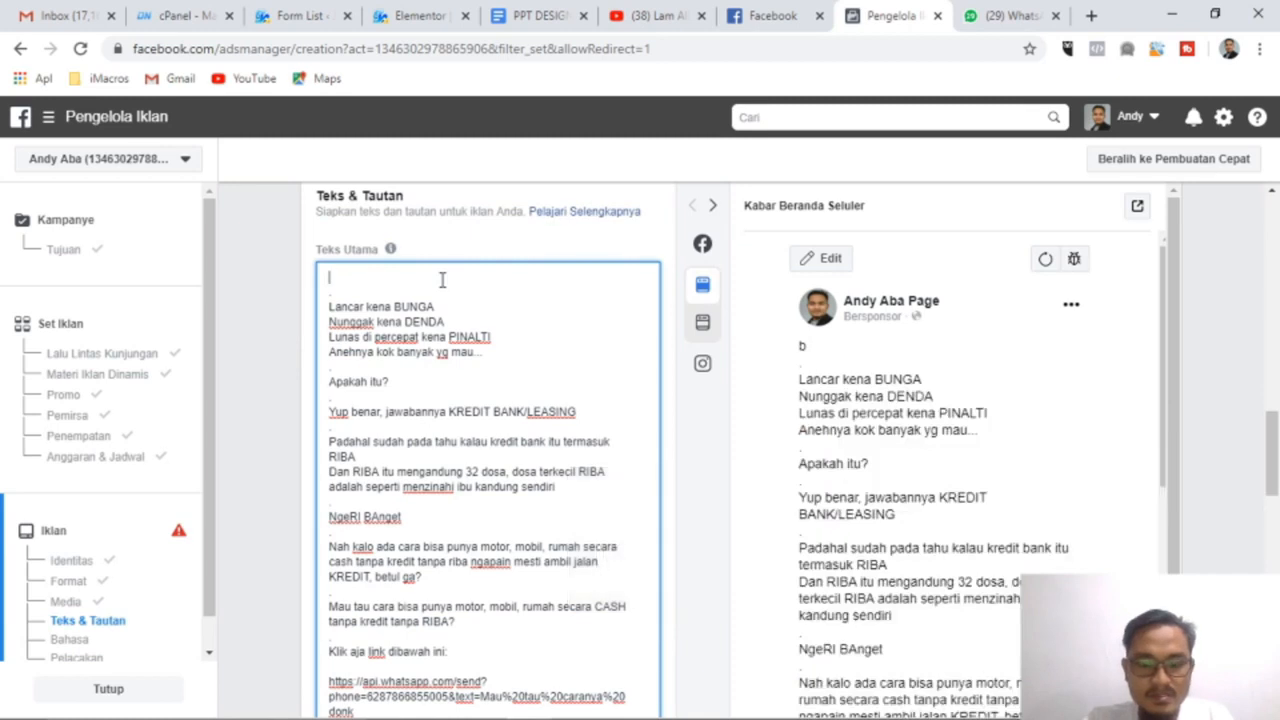
{"action": "type", "text": "BUAT YANG"}
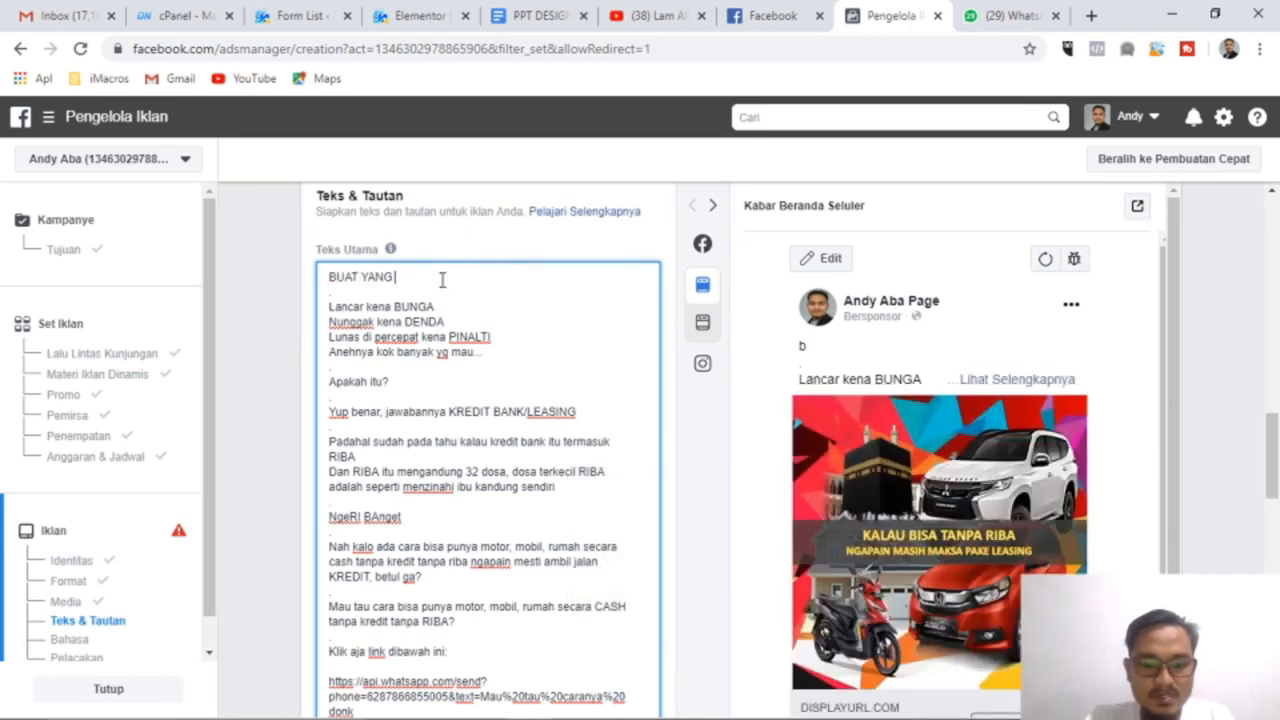
{"action": "type", "text": " INGIN BEBAS RIBA STOP DULU DAN B"}
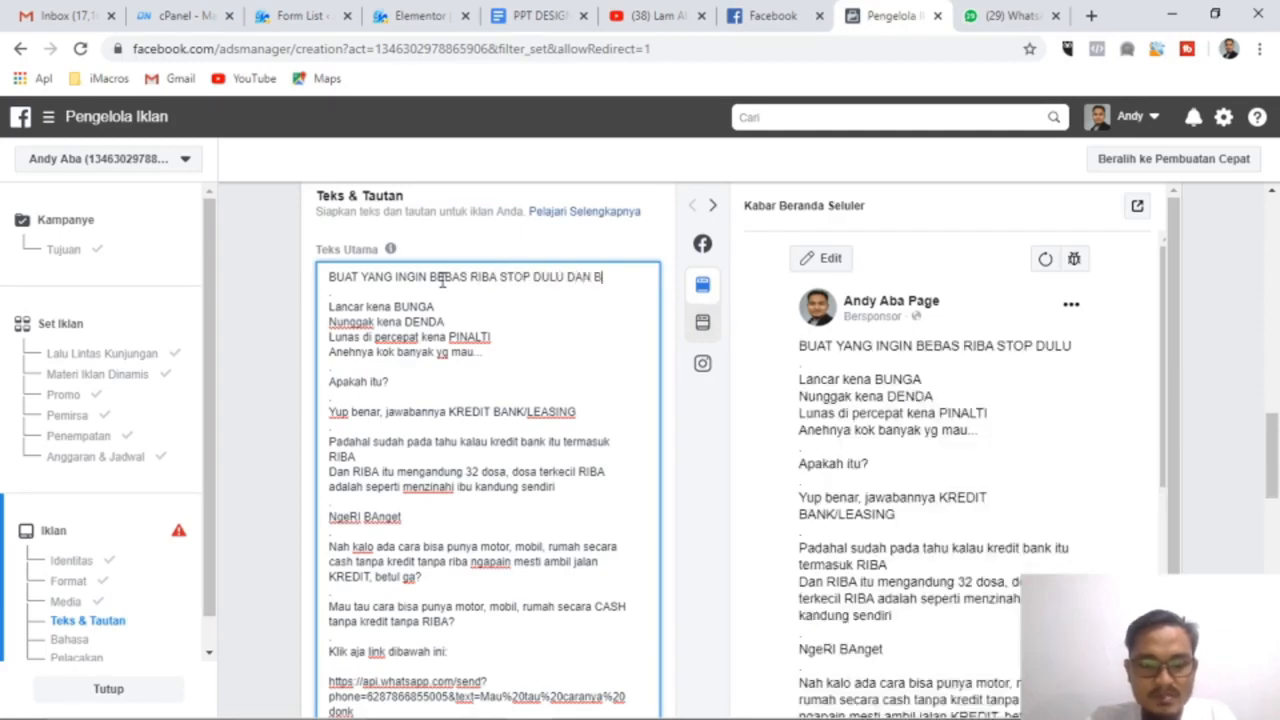
{"action": "type", "text": "ACA INFORMASI INI"}
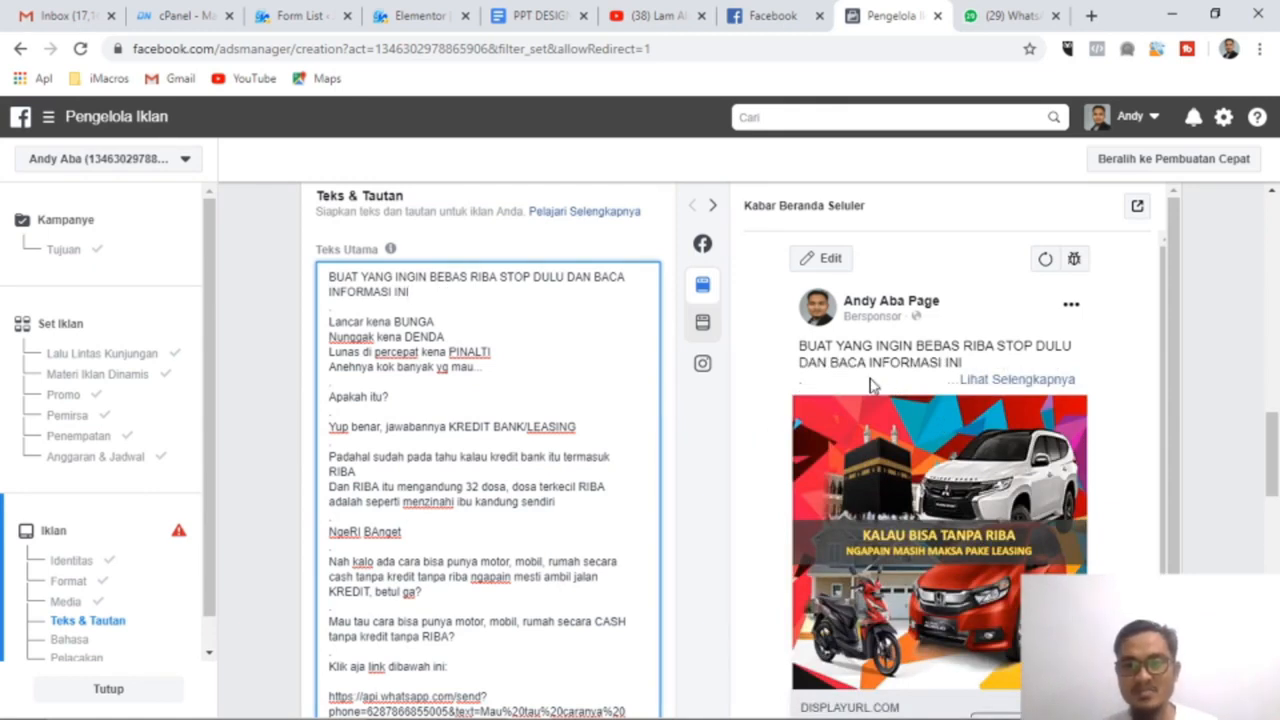
Step: Examine the rest of the Teks Utama copy down to its closing call to action and WhatsApp link
{"action": "scroll", "coordinate": [505, 400], "scroll_direction": "down", "scroll_amount": 2}
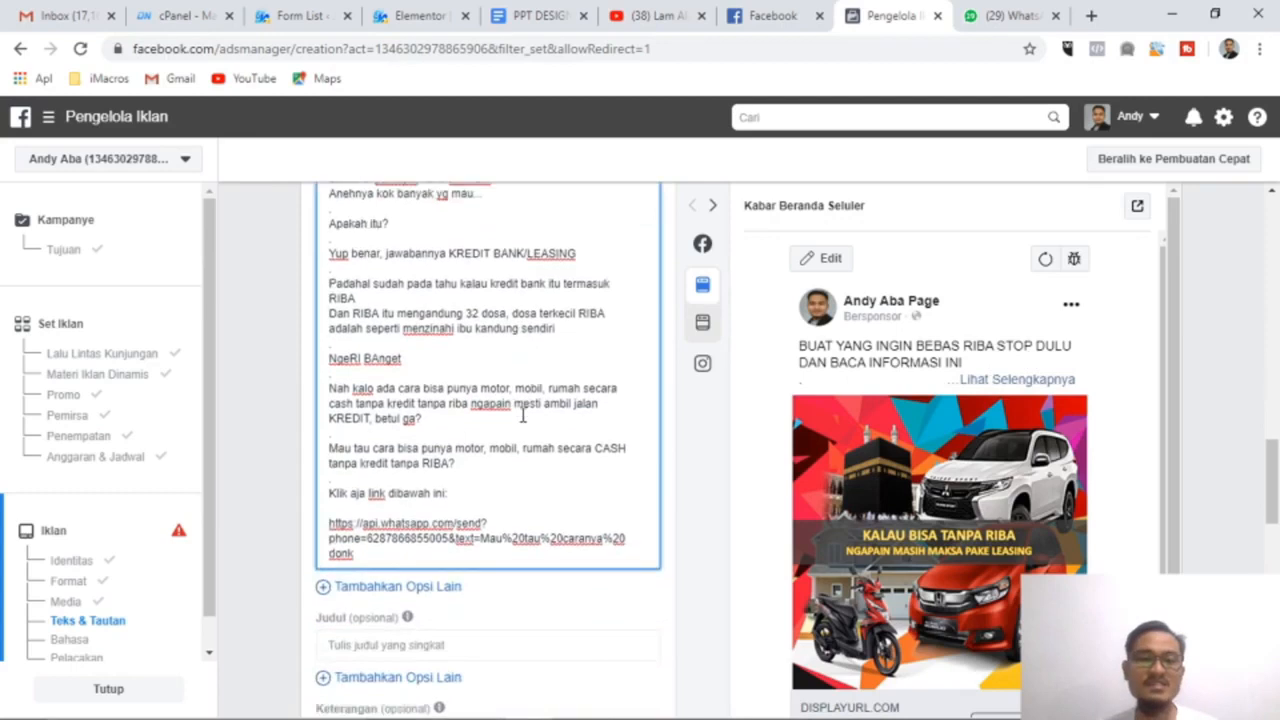
{"action": "scroll", "coordinate": [527, 402], "scroll_direction": "down", "scroll_amount": 2}
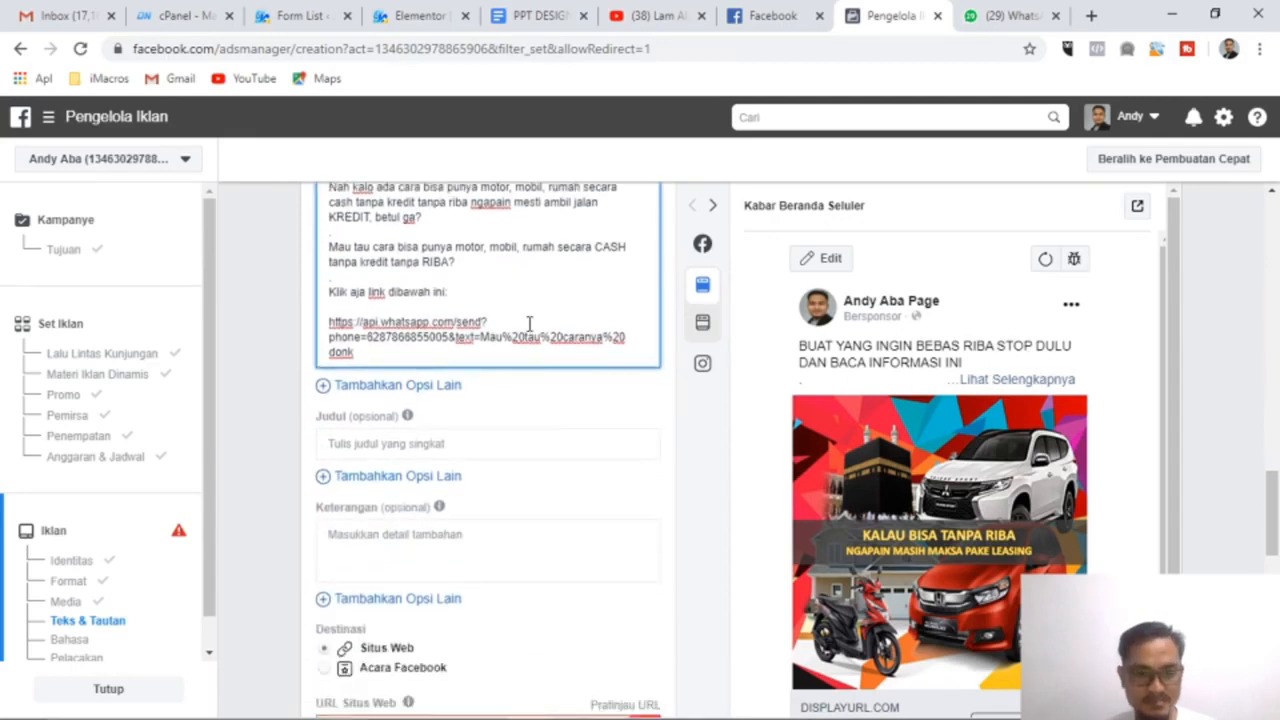
{"action": "scroll", "coordinate": [534, 326], "scroll_direction": "up", "scroll_amount": 1}
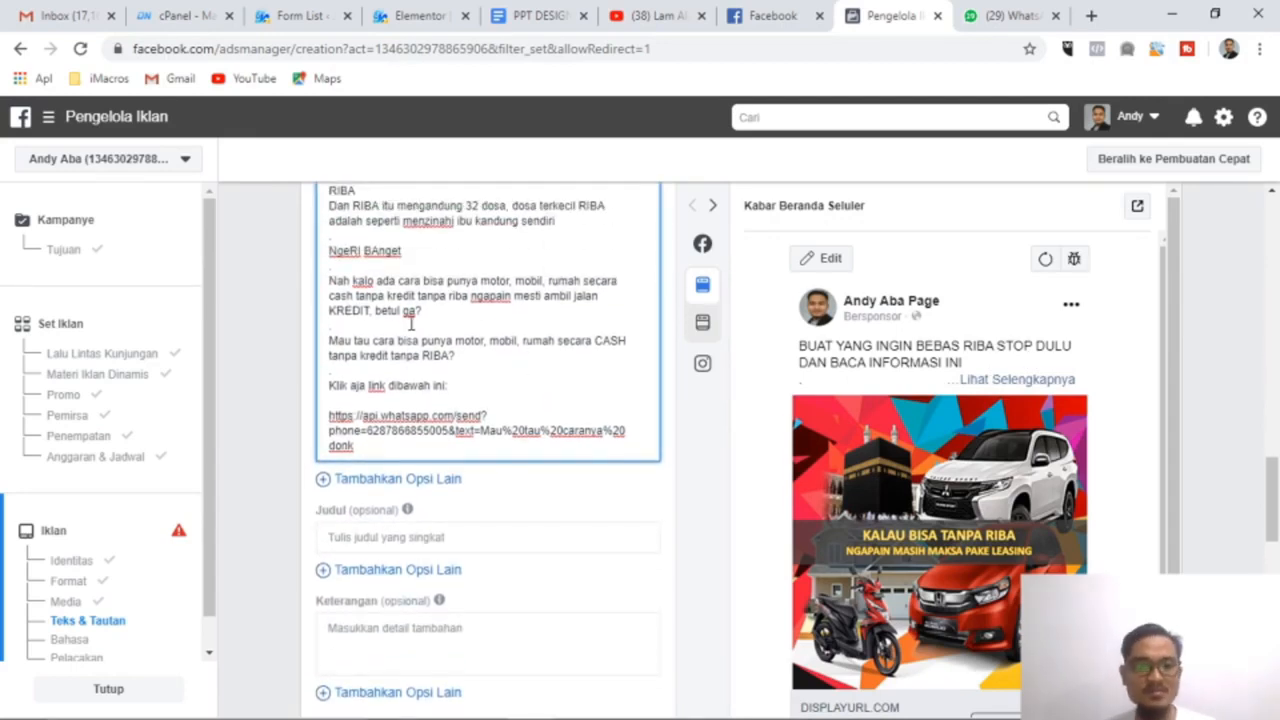
{"action": "scroll", "coordinate": [410, 323], "scroll_direction": "up", "scroll_amount": 1}
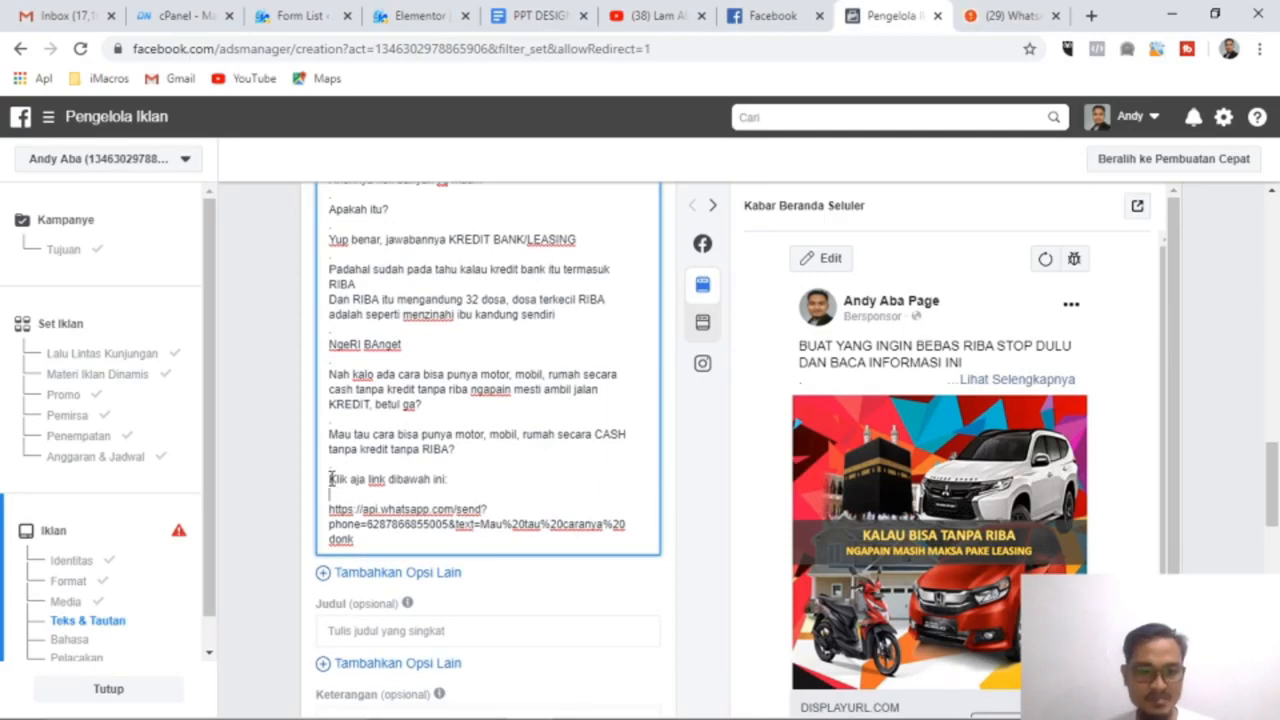
{"action": "scroll", "coordinate": [760, 430], "scroll_direction": "down", "scroll_amount": 1}
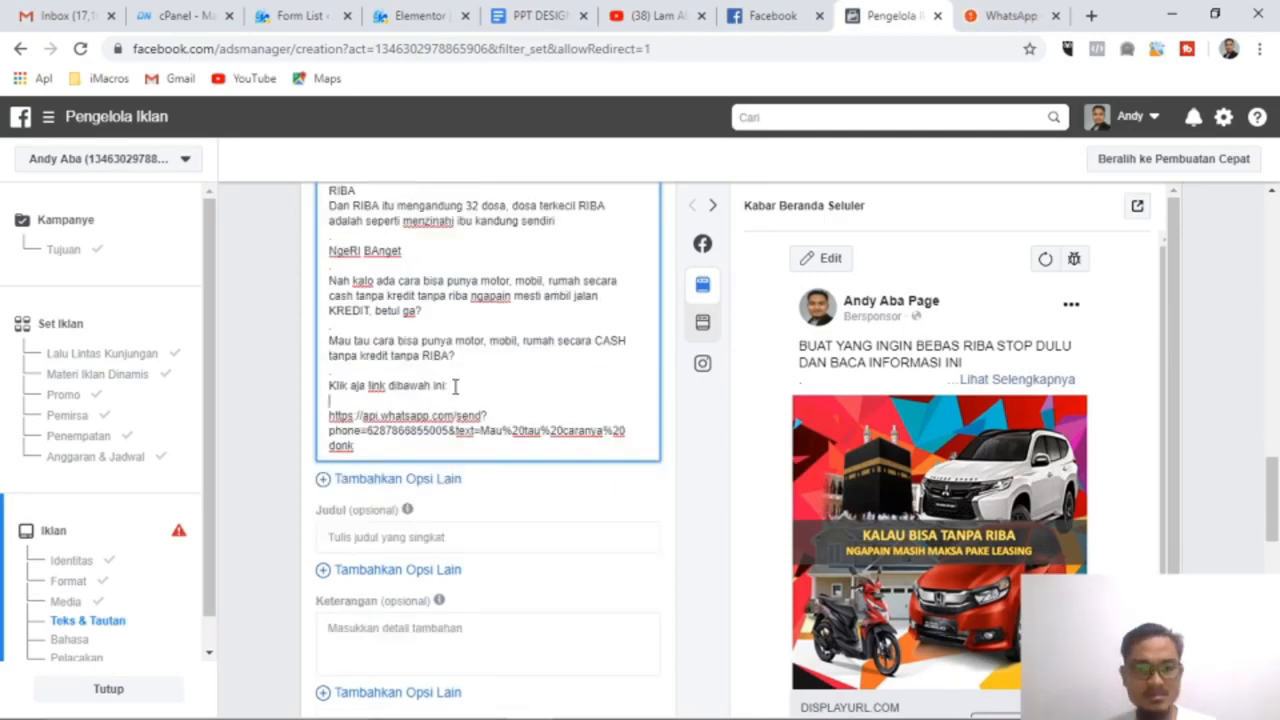
{"action": "left_click", "coordinate": [327, 415]}
Step: Set the ad's Judul to "SOLUSI BEBAS RIBA" and check it in the mobile feed preview
{"action": "scroll", "coordinate": [501, 372], "scroll_direction": "down", "scroll_amount": 2}
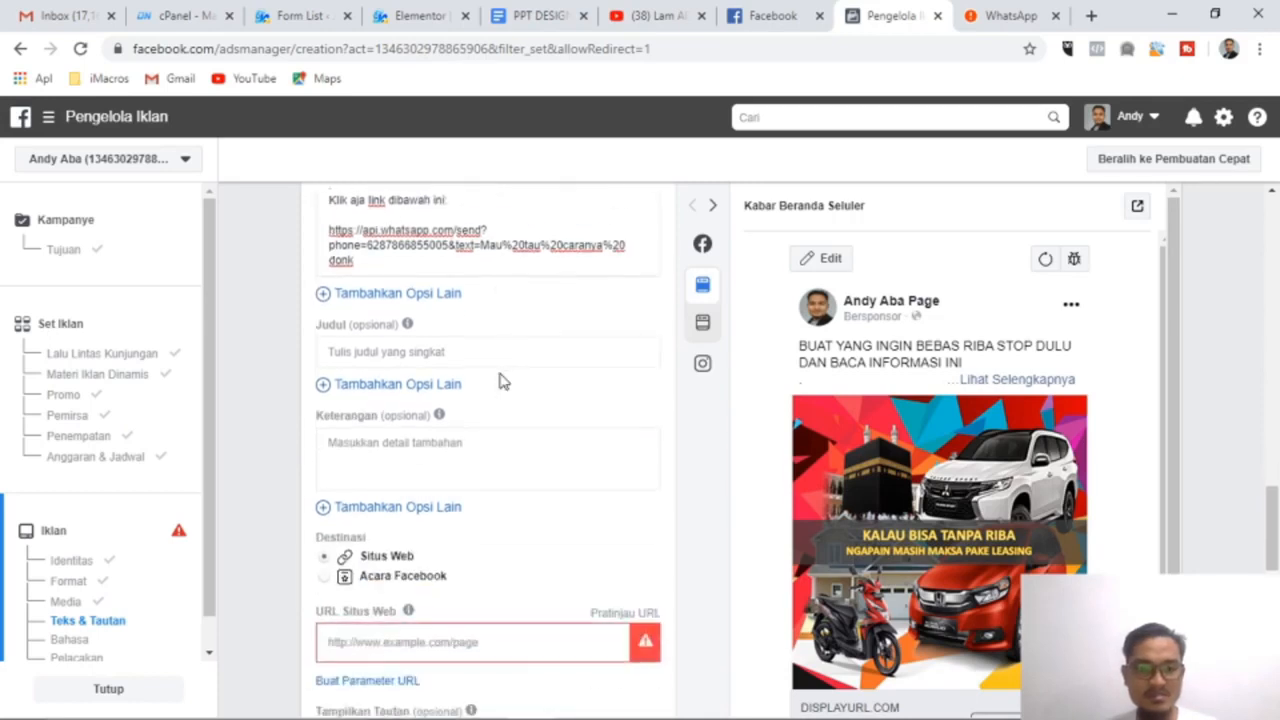
{"action": "left_click", "coordinate": [387, 349]}
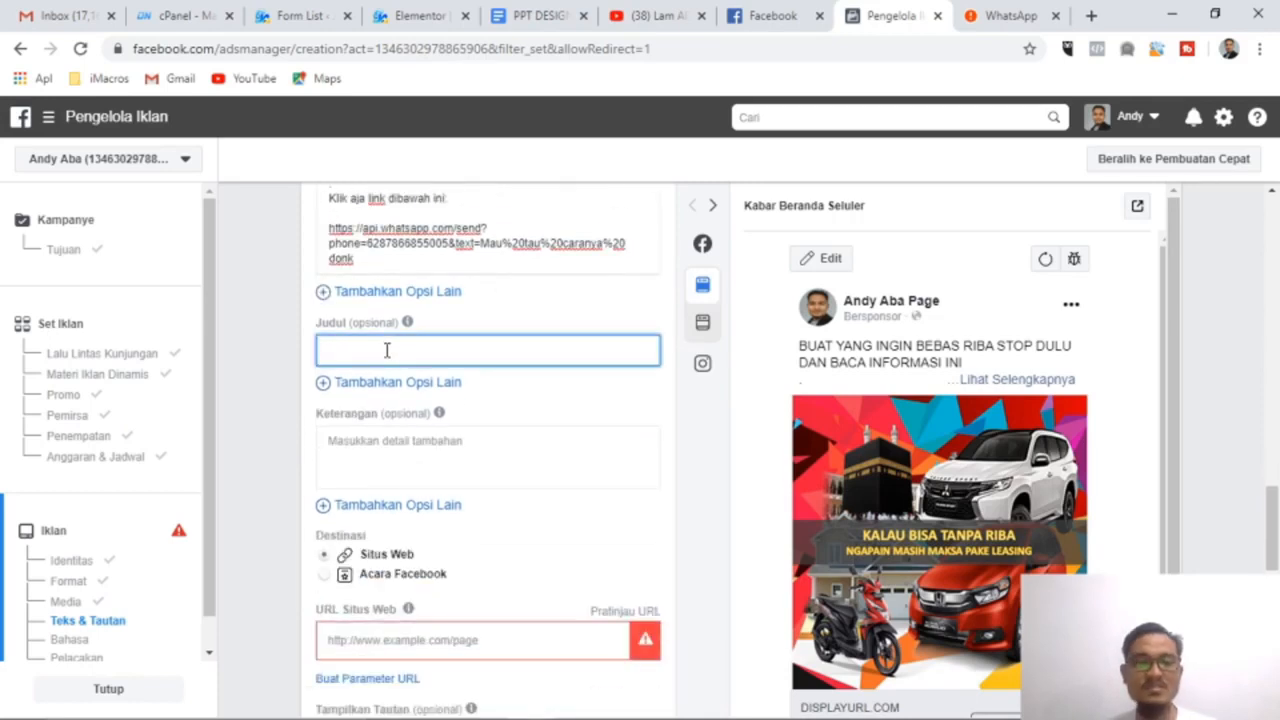
{"action": "scroll", "coordinate": [757, 403], "scroll_direction": "down", "scroll_amount": 1}
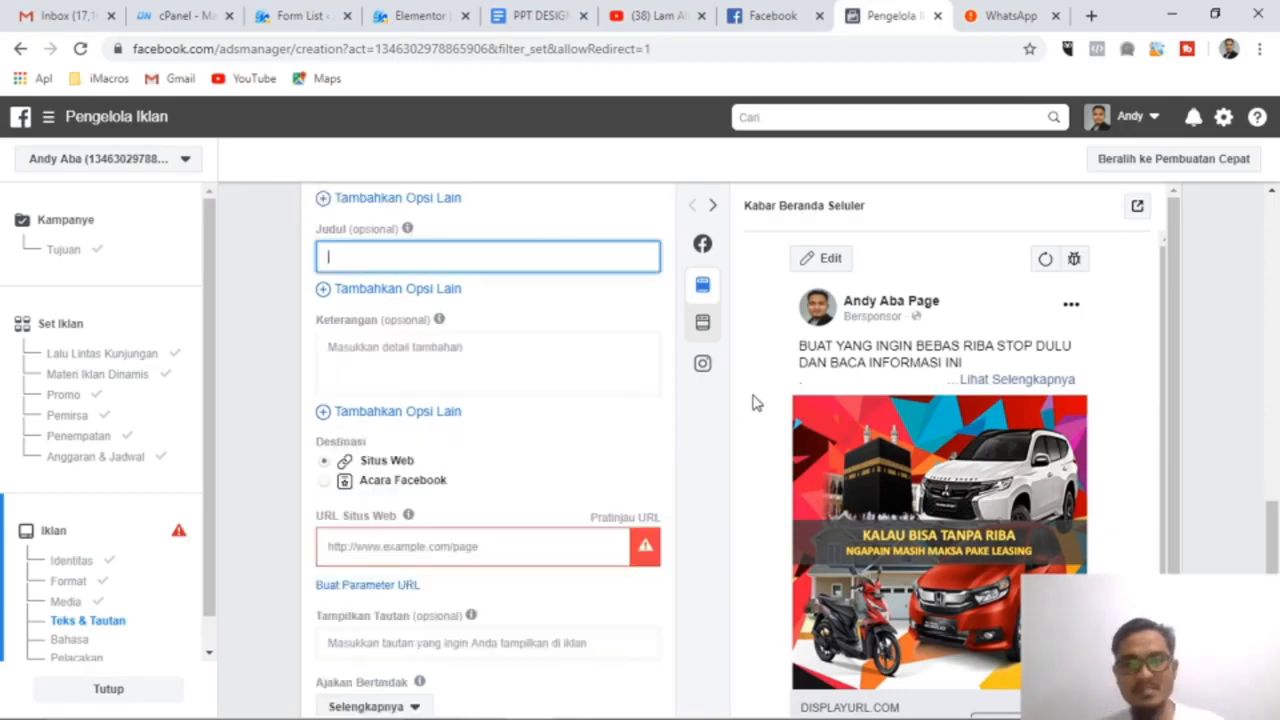
{"action": "scroll", "coordinate": [1145, 360], "scroll_direction": "down", "scroll_amount": 1}
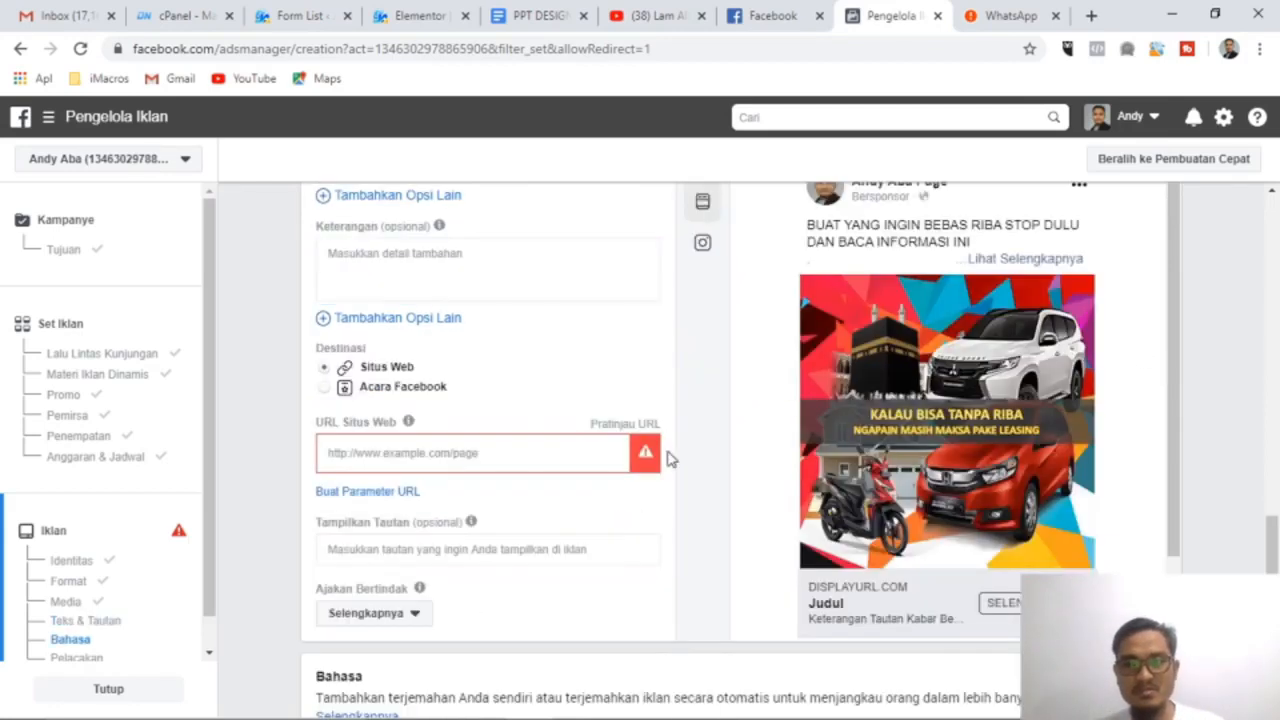
{"action": "scroll", "coordinate": [757, 423], "scroll_direction": "up", "scroll_amount": 1}
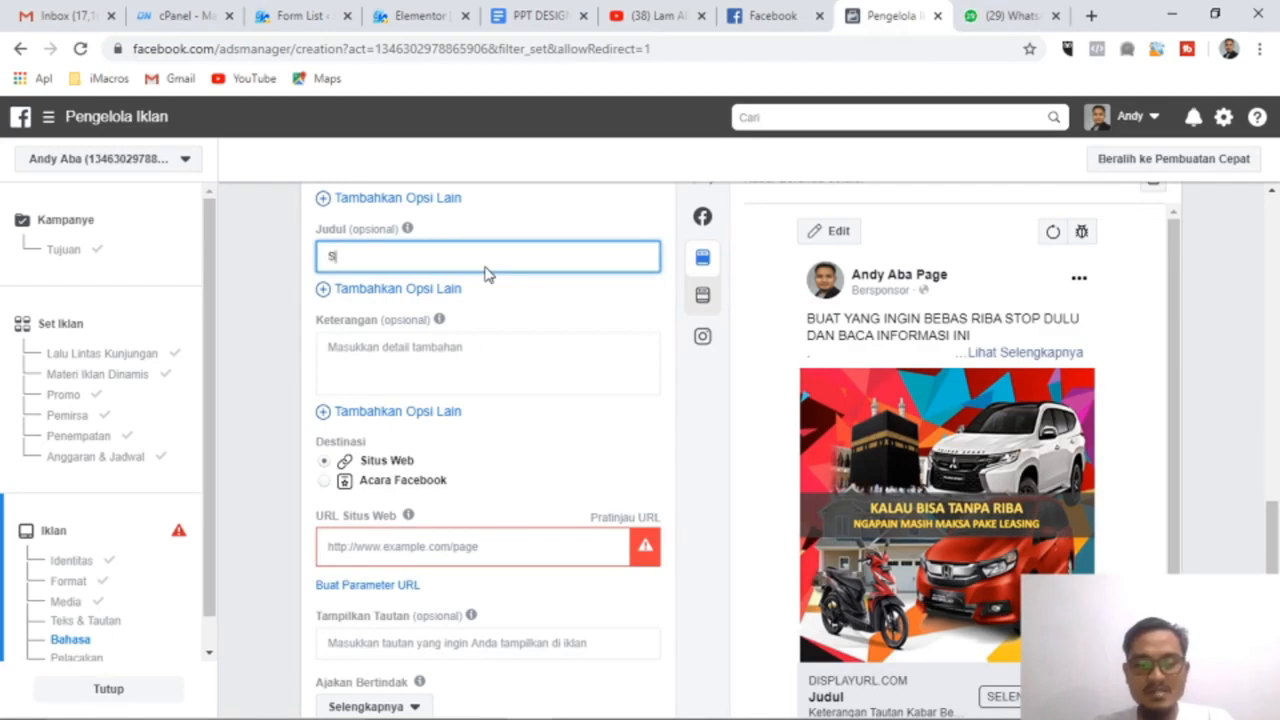
{"action": "type", "text": "USI"}
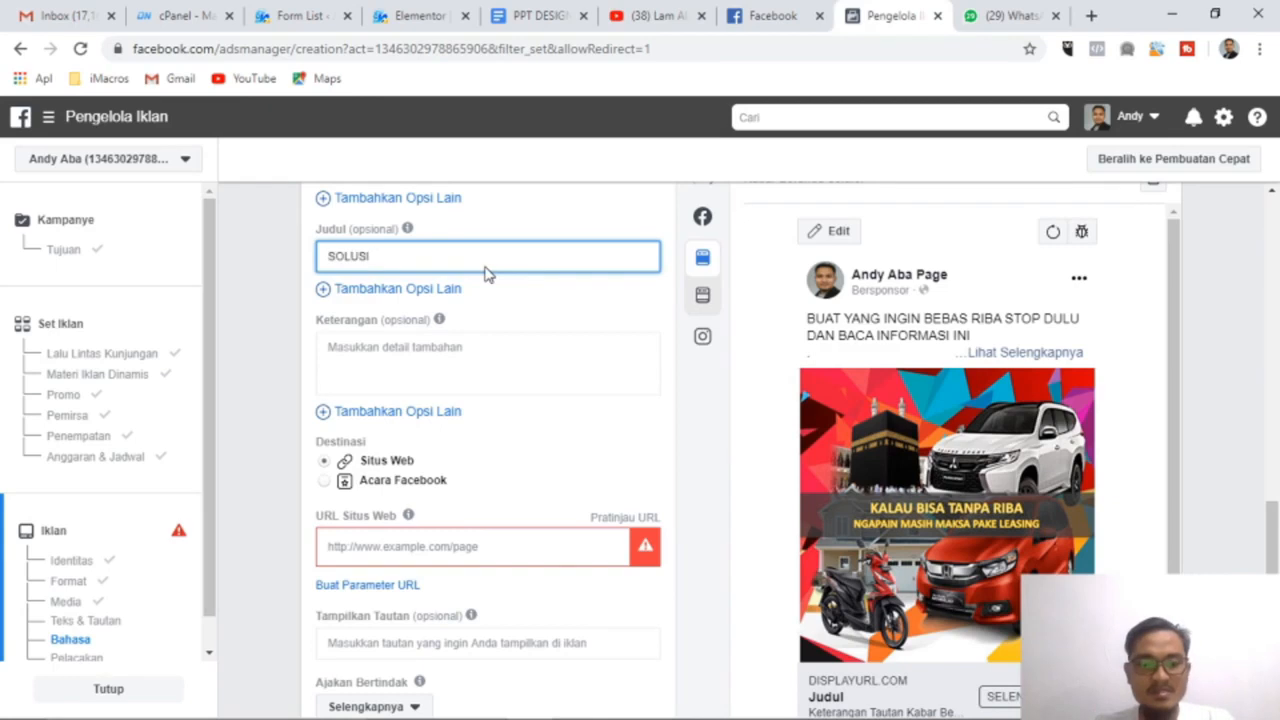
{"action": "type", "text": " BEBAS RIBA"}
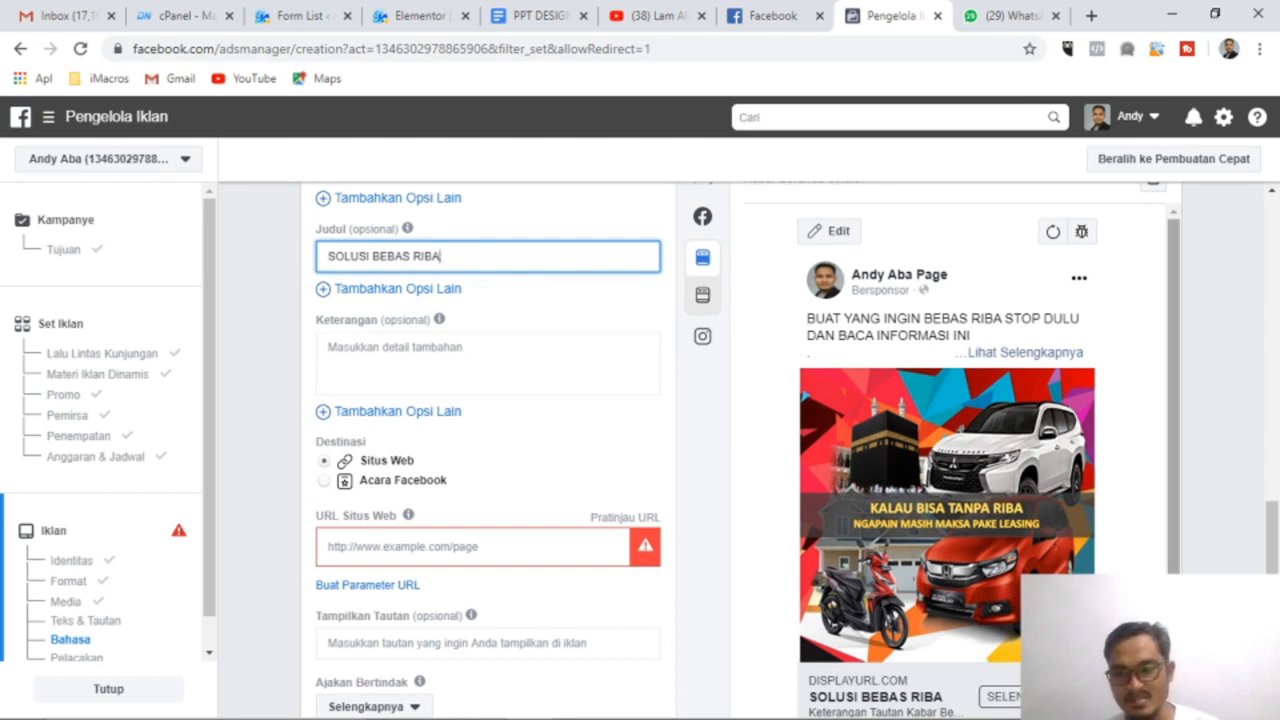
{"action": "left_click_drag", "start_coordinate": [1174, 400], "coordinate": [1174, 422]}
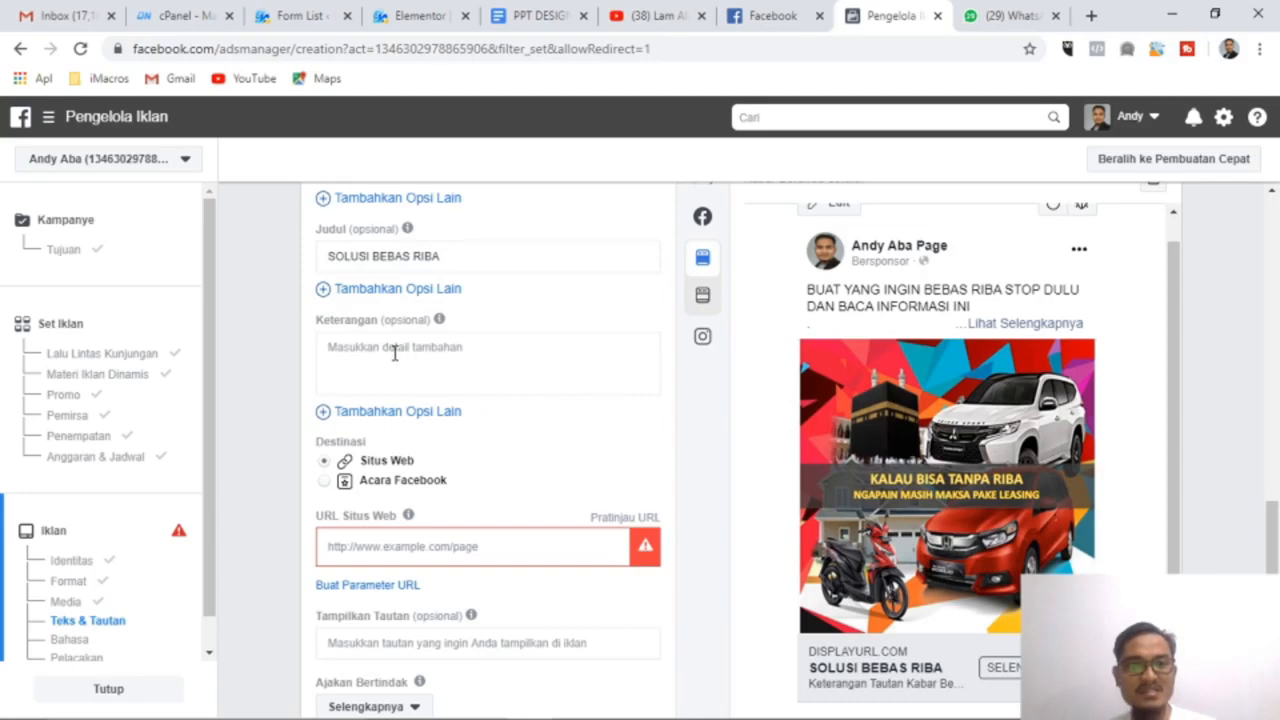
Step: Set the ad's Keterangan to "Kalau bisa tanpa riba ngapain maksa pakai leasing"
{"action": "left_click", "coordinate": [340, 349]}
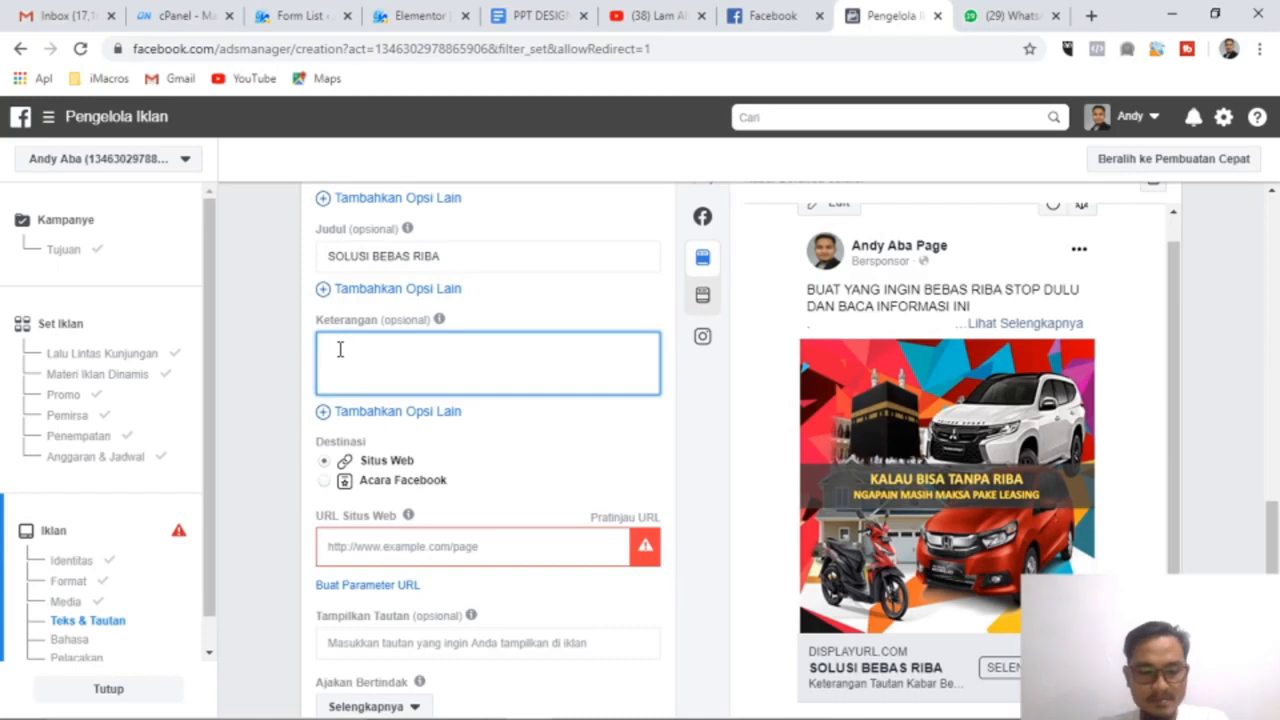
{"action": "key", "text": "Caps_Lock"}
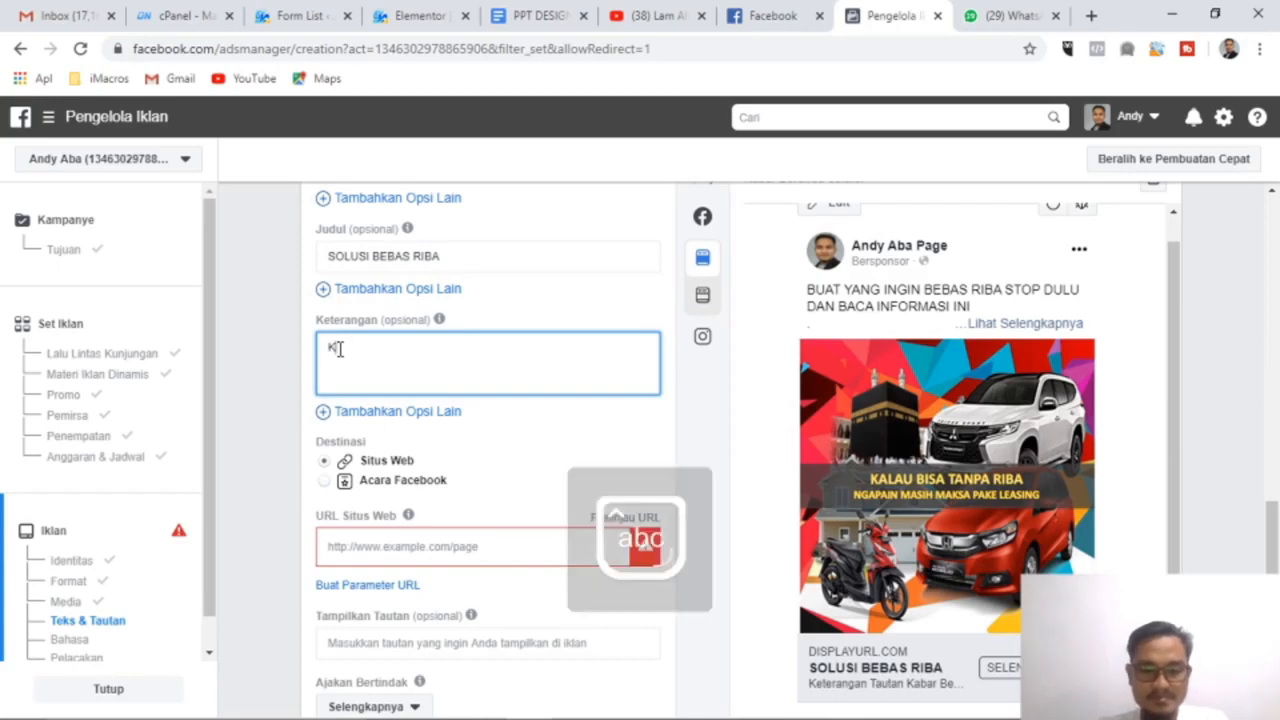
{"action": "type", "text": "Kalau bisa tanpa riba"}
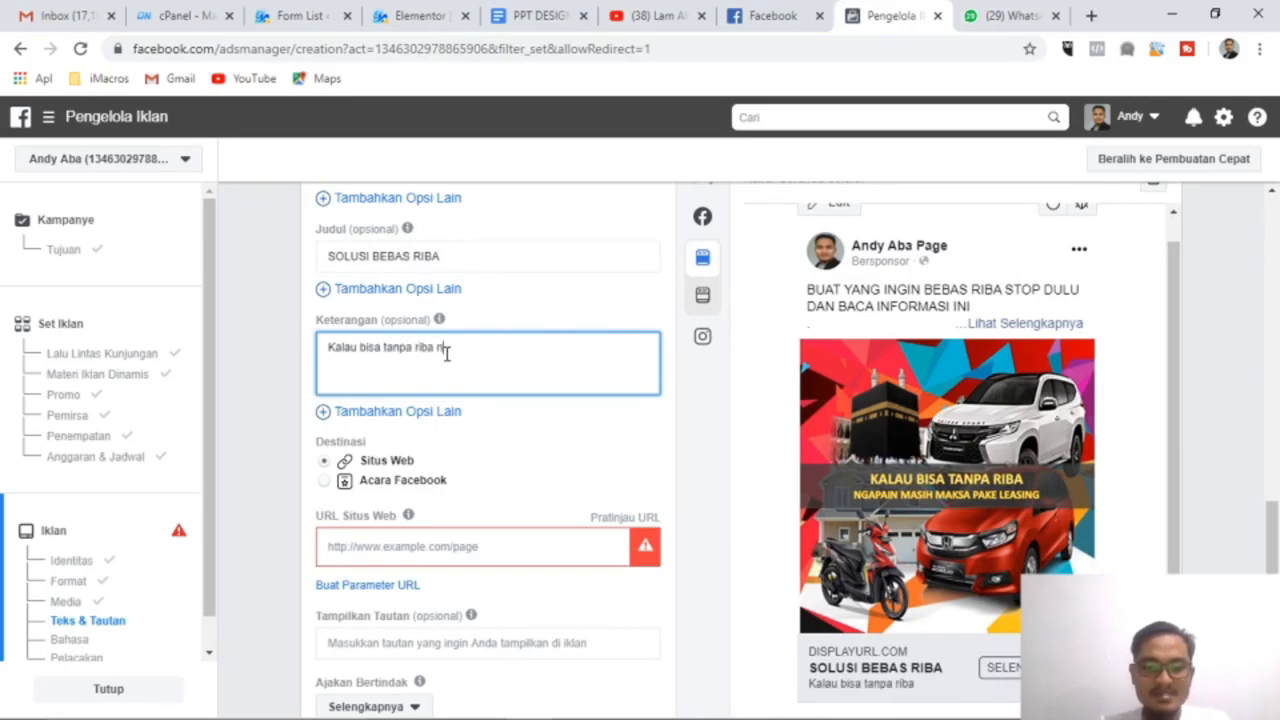
{"action": "type", "text": "n maksa pakai leasing"}
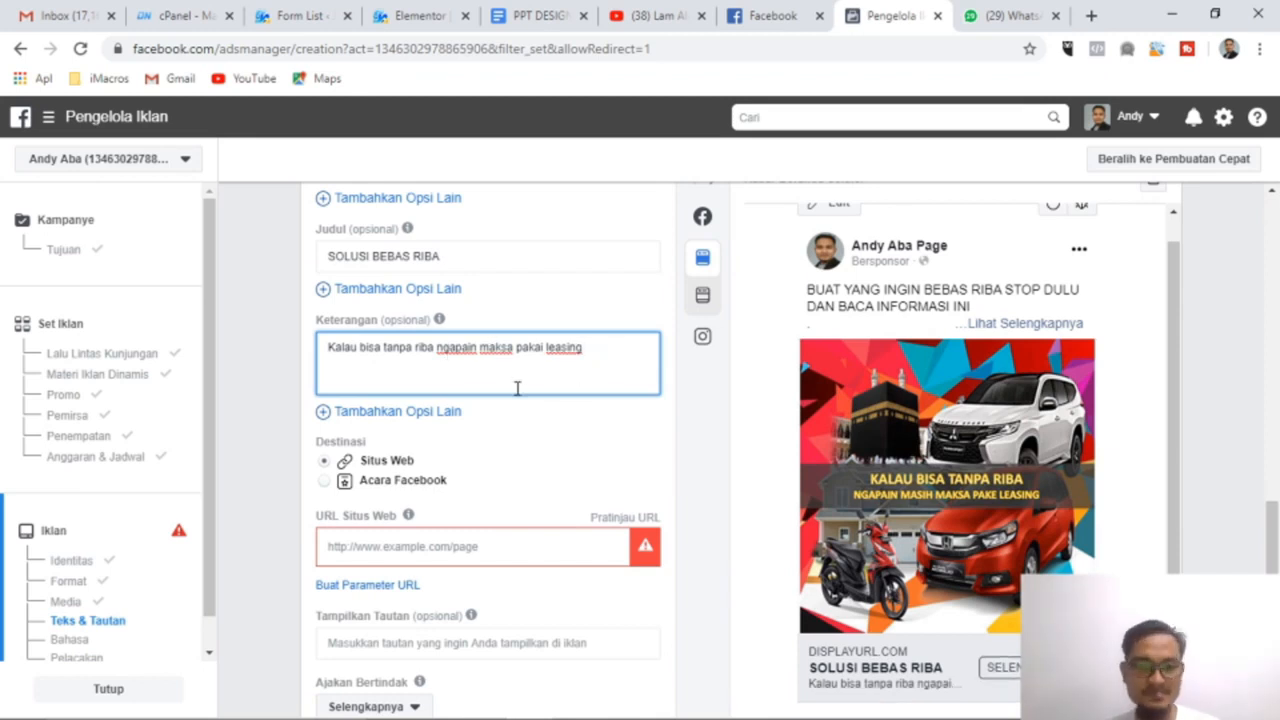
Step: Copy the WhatsApp link from the end of Teks Utama and paste it as the ad's URL Situs Web
{"action": "scroll", "coordinate": [517, 386], "scroll_direction": "down", "scroll_amount": 1}
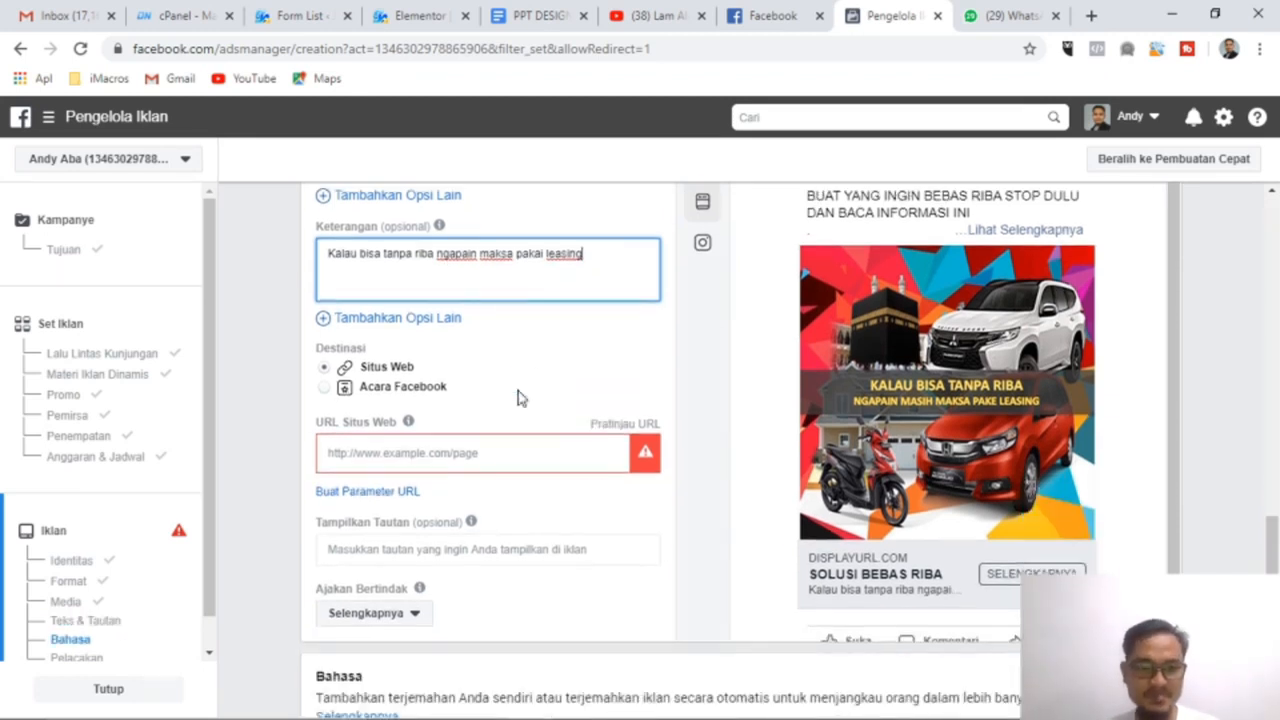
{"action": "left_click", "coordinate": [486, 452]}
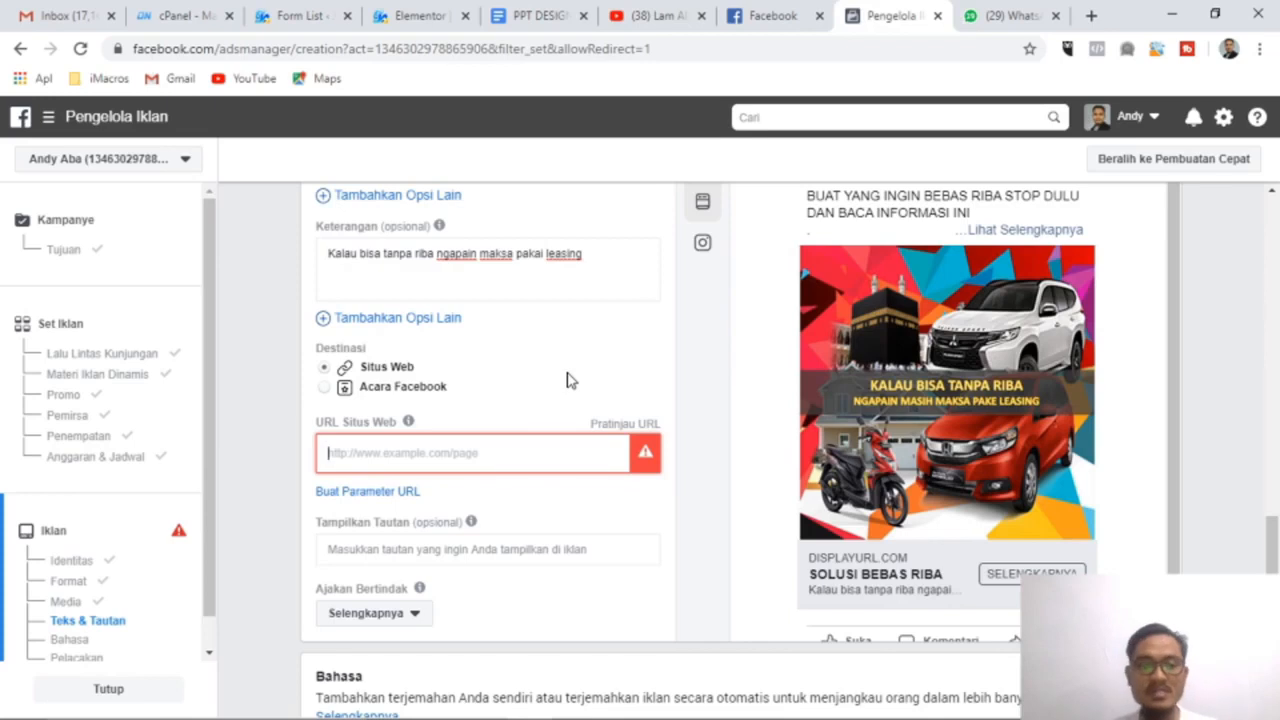
{"action": "scroll", "coordinate": [619, 338], "scroll_direction": "up", "scroll_amount": 3}
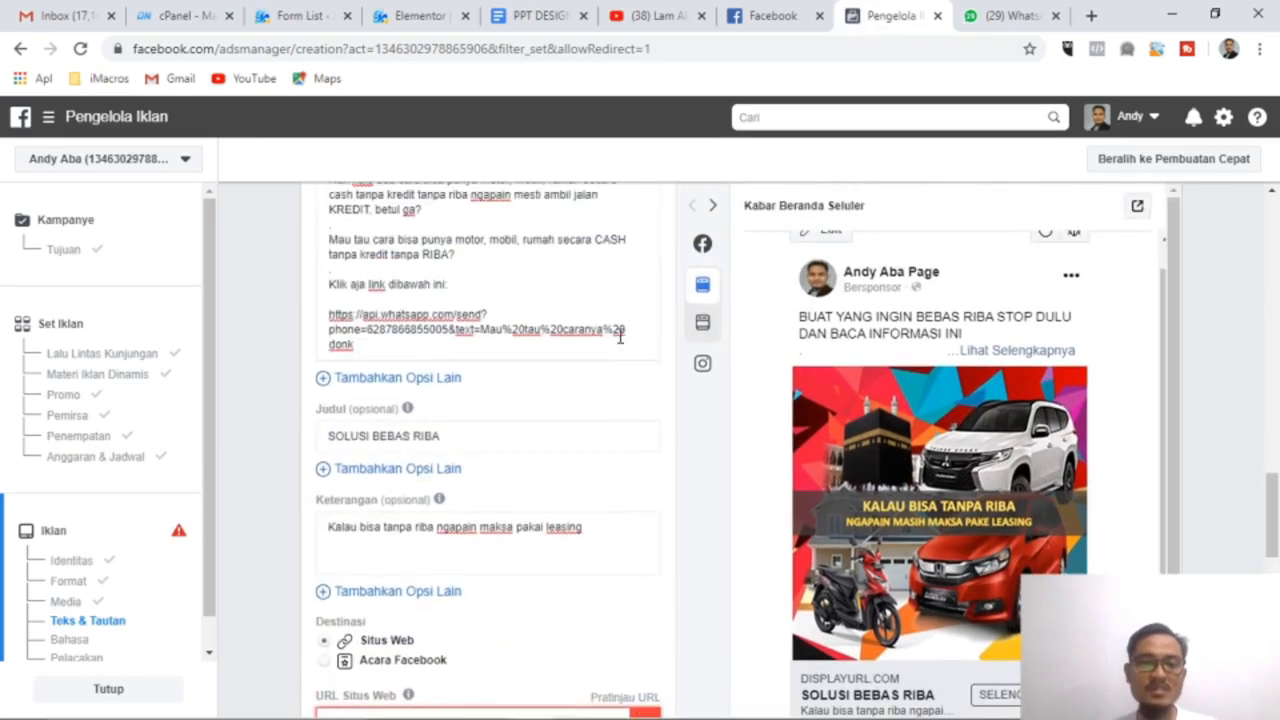
{"action": "left_click_drag", "start_coordinate": [331, 321], "coordinate": [370, 353]}
{"action": "right_click", "coordinate": [347, 337]}
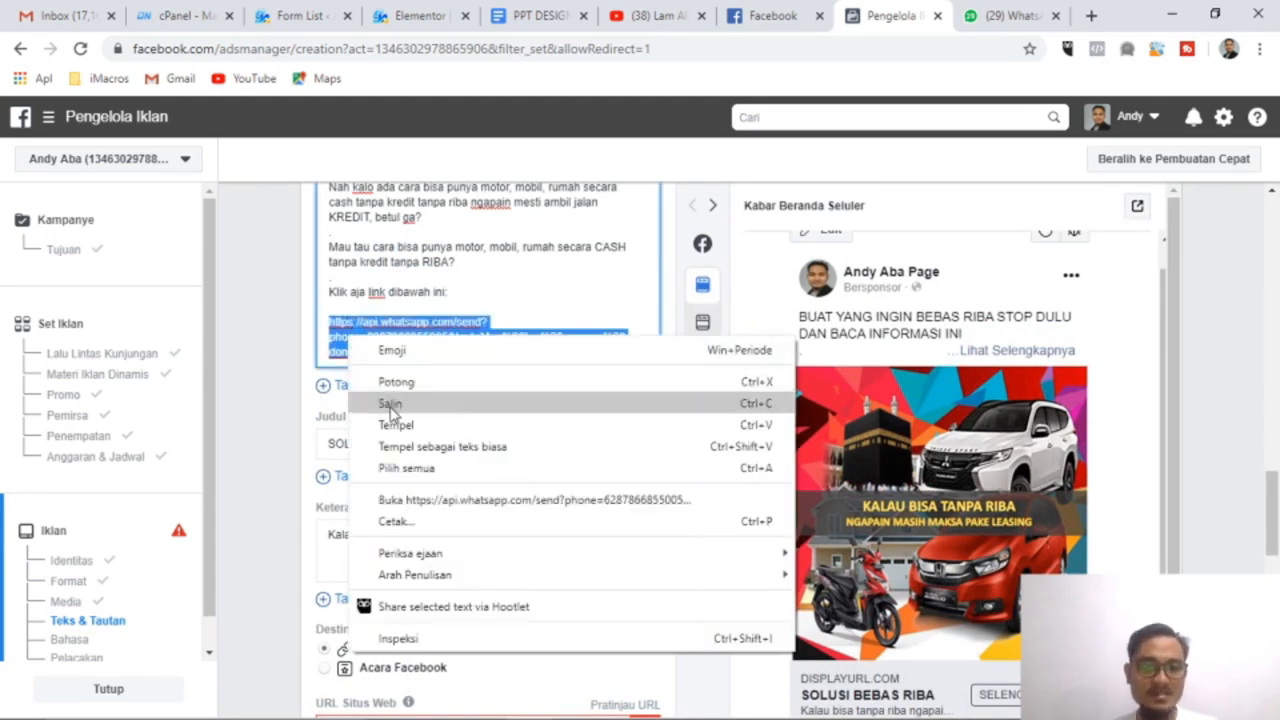
{"action": "left_click", "coordinate": [391, 405]}
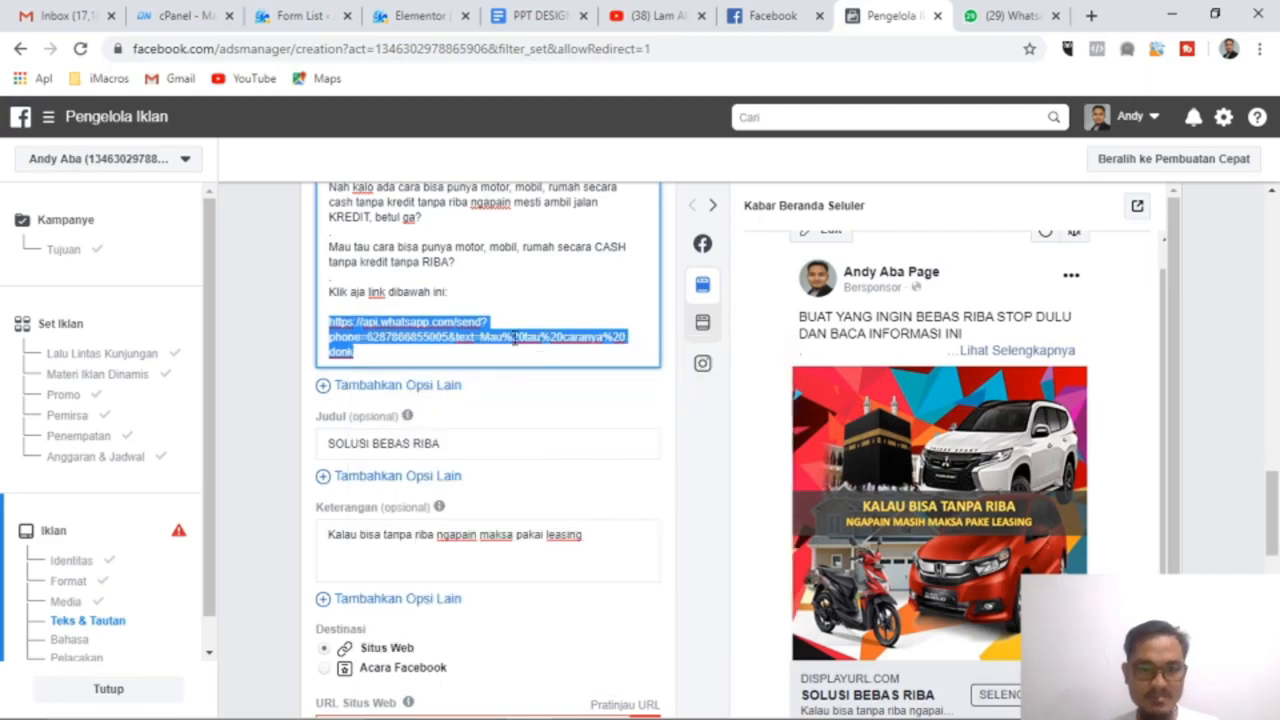
{"action": "scroll", "coordinate": [530, 330], "scroll_direction": "down", "scroll_amount": 3}
{"action": "scroll", "coordinate": [363, 440], "scroll_direction": "down", "scroll_amount": 1}
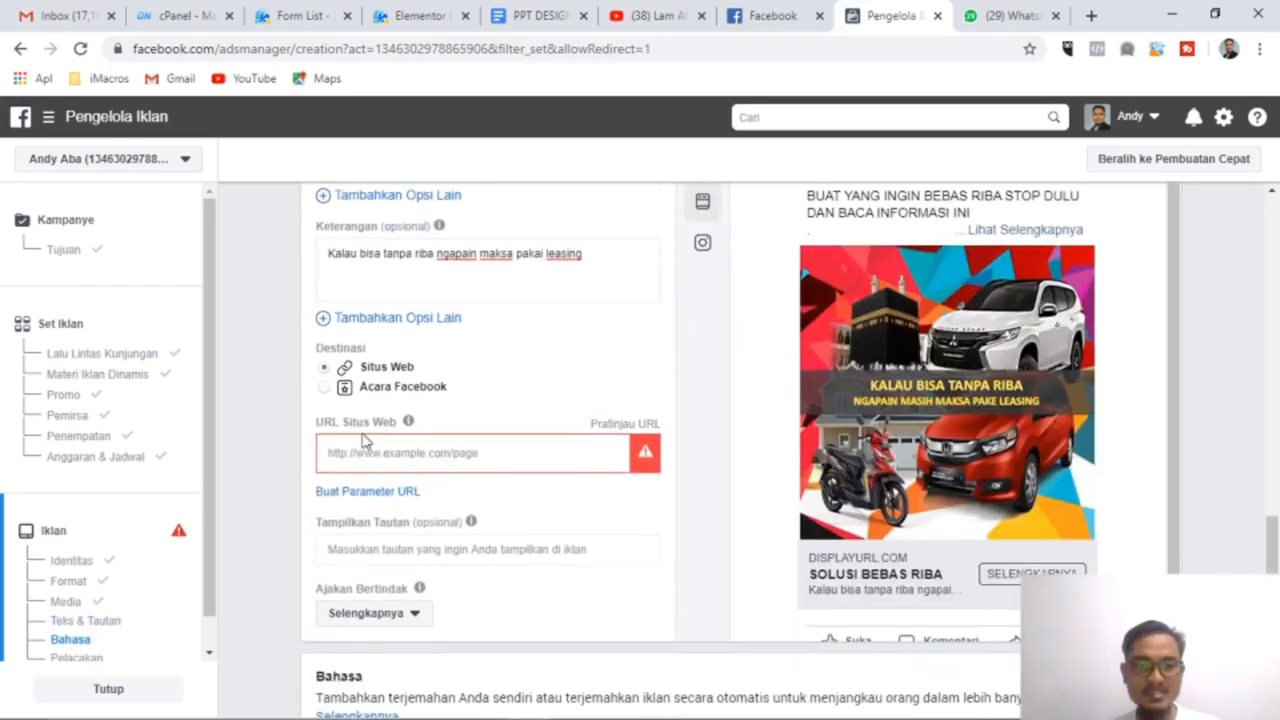
{"action": "left_click", "coordinate": [334, 452]}
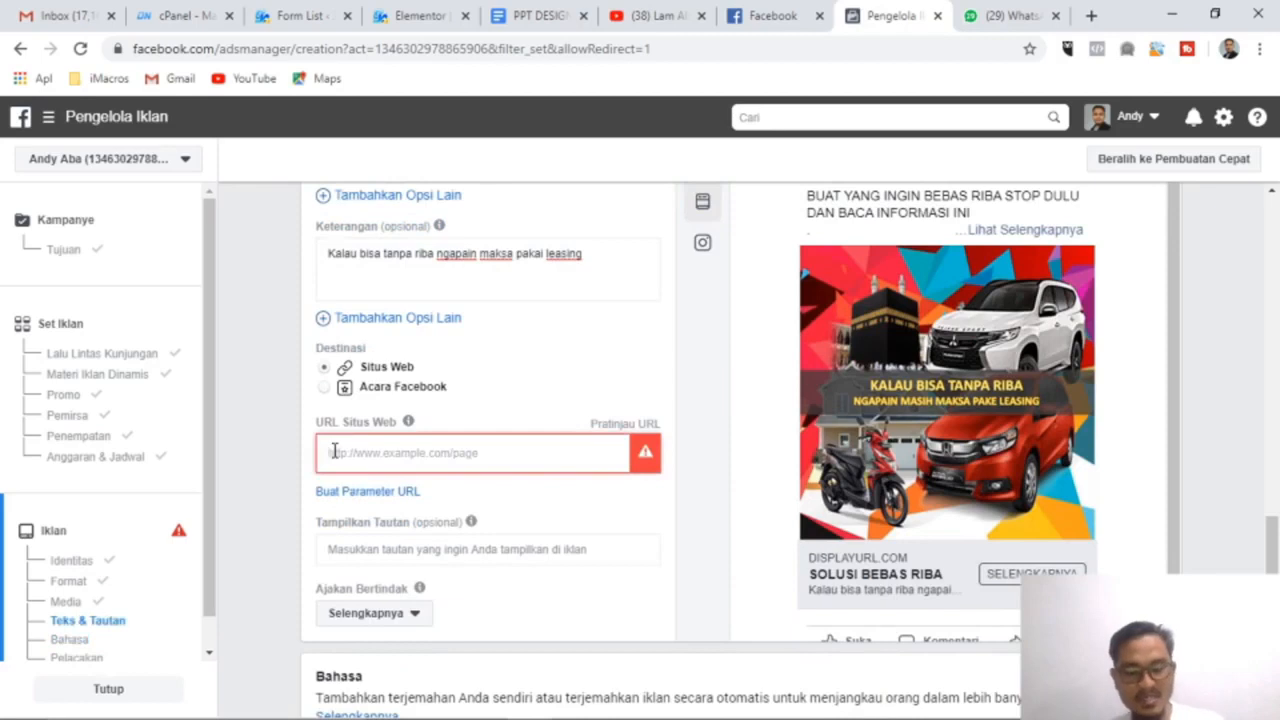
{"action": "key", "text": "ctrl+v"}
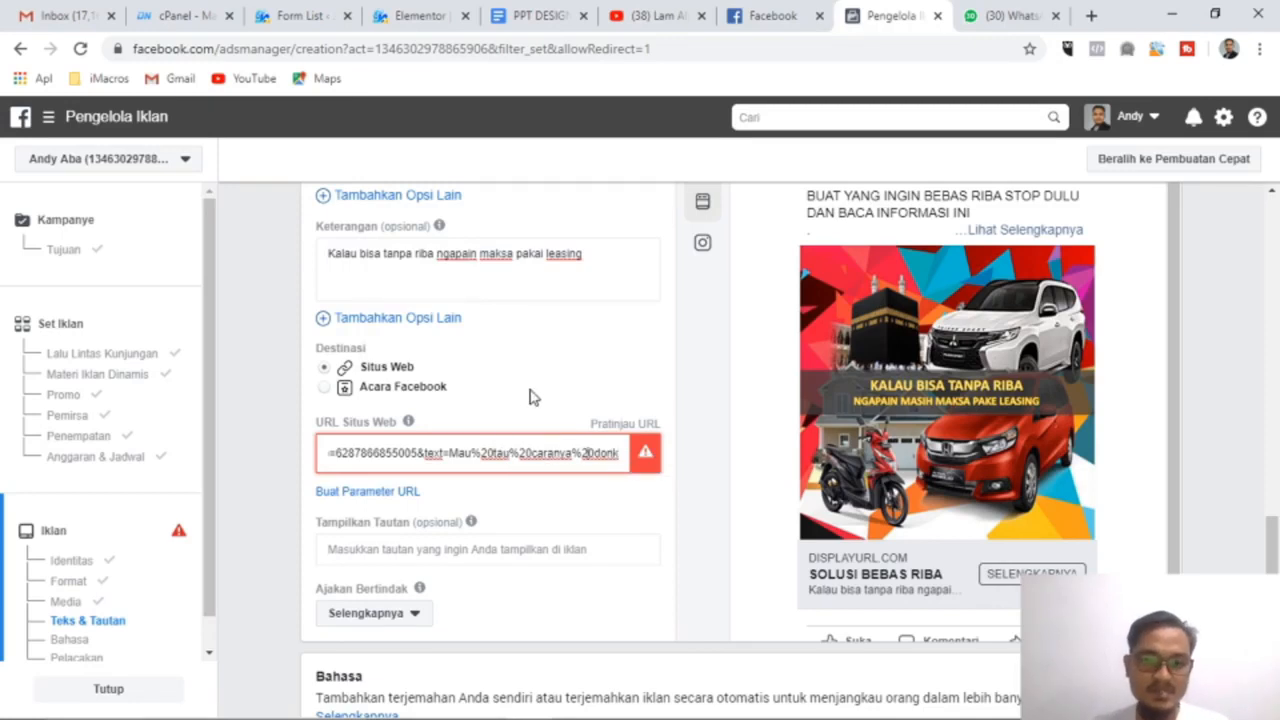
Step: Examine the beginning of the pasted WhatsApp link, including its address and phone number parameter
{"action": "key", "text": "Left"}
{"action": "key", "text": "Left"}
{"action": "key", "text": "Left"}
{"action": "key", "text": "Left"}
{"action": "key", "text": "Left"}
{"action": "key", "text": "Left"}
{"action": "key", "text": "Left"}
{"action": "key", "text": "Left"}
{"action": "key", "text": "Left"}
{"action": "key", "text": "Left"}
{"action": "key", "text": "Left"}
{"action": "key", "text": "Left"}
{"action": "key", "text": "Left"}
{"action": "key", "text": "Left"}
{"action": "key", "text": "Left"}
{"action": "key", "text": "Left"}
{"action": "key", "text": "Left"}
{"action": "key", "text": "Left"}
{"action": "key", "text": "Left"}
{"action": "key", "text": "Left"}
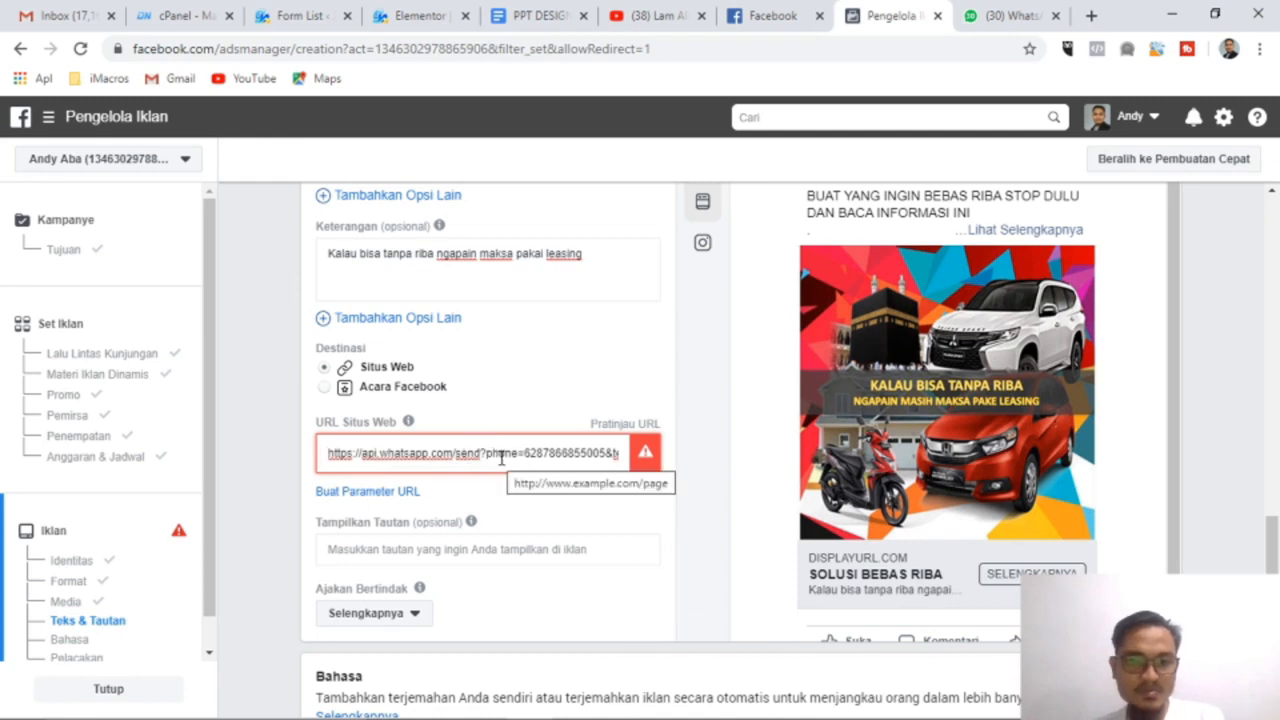
{"action": "triple_click", "coordinate": [607, 453]}
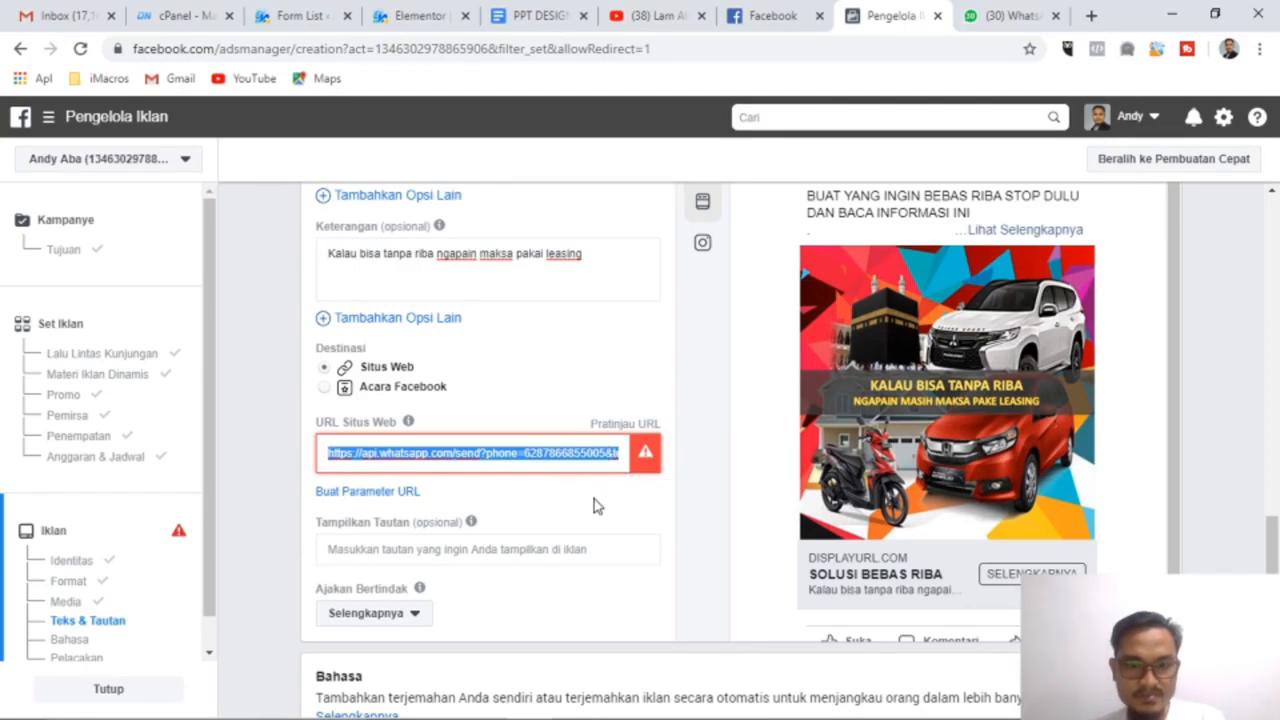
{"action": "left_click", "coordinate": [528, 453]}
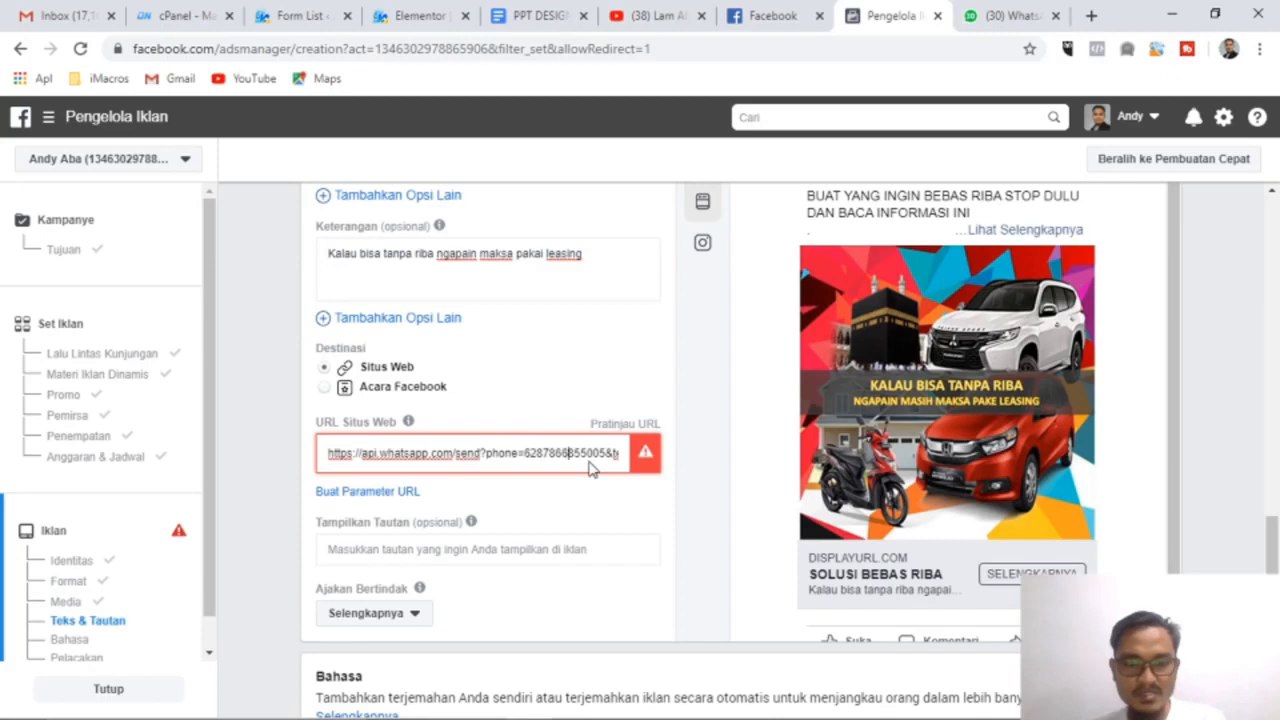
Step: Check the link's message text parameter through to its end and apply the website URL
{"action": "key", "text": "Right"}
{"action": "key", "text": "Right"}
{"action": "key", "text": "Right"}
{"action": "key", "text": "Right"}
{"action": "key", "text": "Right"}
{"action": "key", "text": "Right"}
{"action": "key", "text": "Right"}
{"action": "key", "text": "Right"}
{"action": "key", "text": "Right"}
{"action": "key", "text": "Right"}
{"action": "key", "text": "Right"}
{"action": "key", "text": "Right"}
{"action": "key", "text": "Right"}
{"action": "key", "text": "Right"}
{"action": "key", "text": "Right"}
{"action": "key", "text": "Right"}
{"action": "key", "text": "Right"}
{"action": "key", "text": "Right"}
{"action": "key", "text": "Right"}
{"action": "key", "text": "Right"}
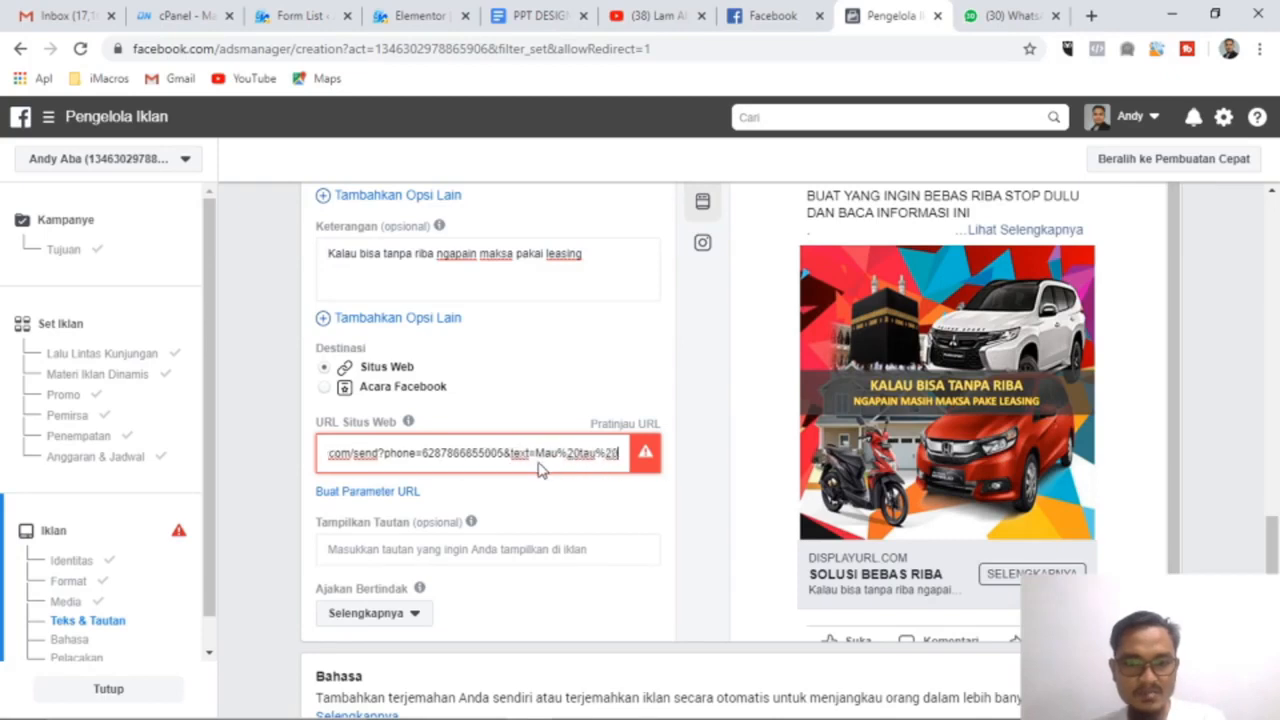
{"action": "key", "text": "Right"}
{"action": "key", "text": "Right"}
{"action": "key", "text": "Right"}
{"action": "key", "text": "Right"}
{"action": "key", "text": "Right"}
{"action": "key", "text": "Right"}
{"action": "key", "text": "Right"}
{"action": "key", "text": "Right"}
{"action": "key", "text": "Right"}
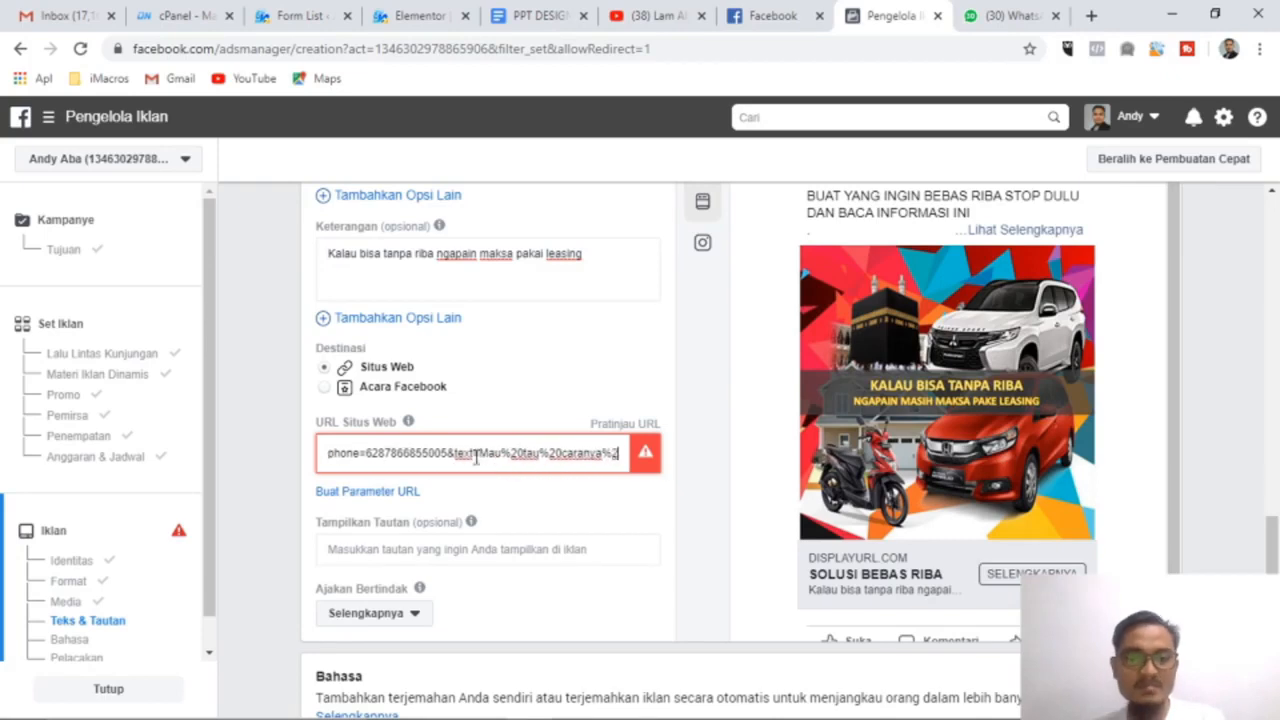
{"action": "key", "text": "Right"}
{"action": "key", "text": "Right"}
{"action": "key", "text": "Right"}
{"action": "key", "text": "Right"}
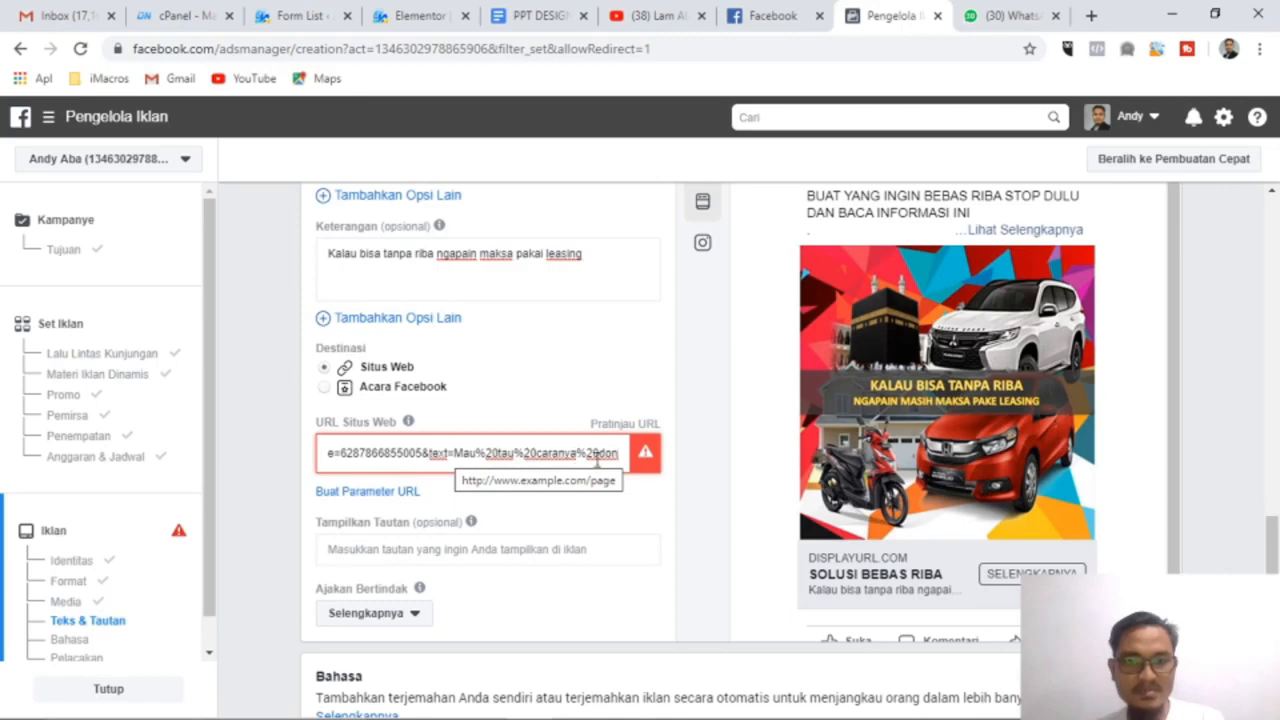
{"action": "type", "text": "k"}
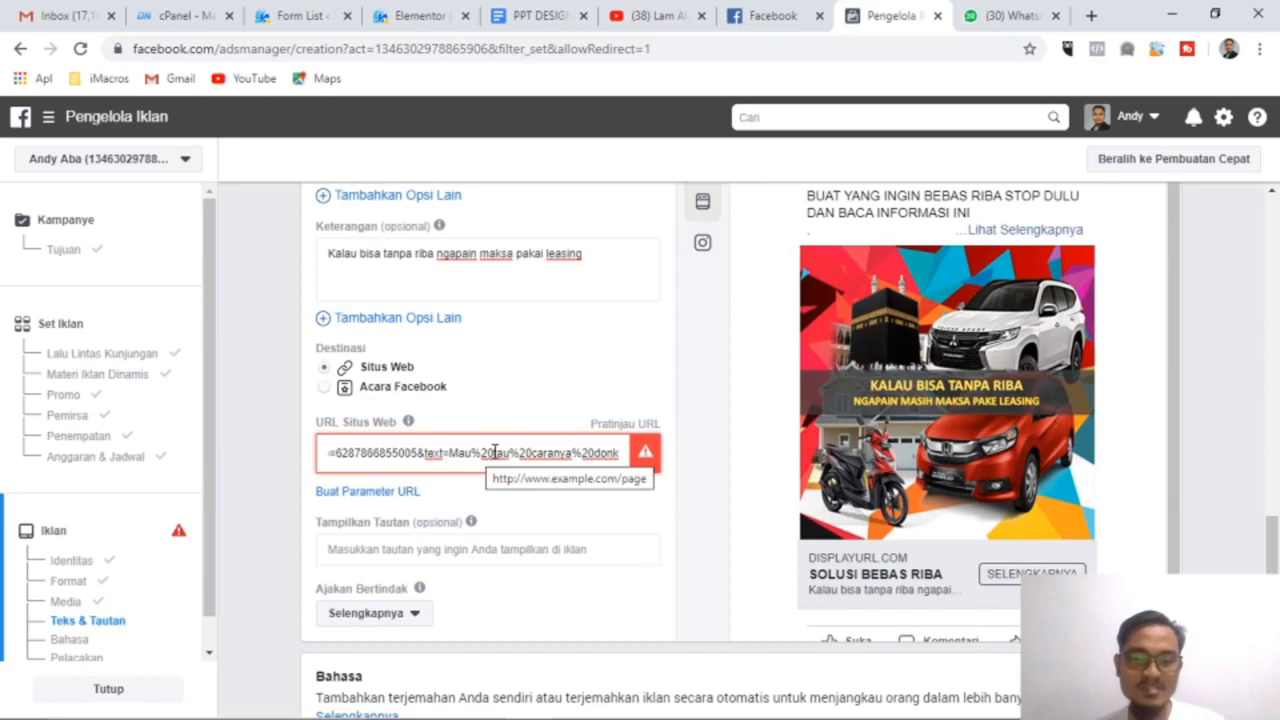
{"action": "left_click", "coordinate": [612, 424]}
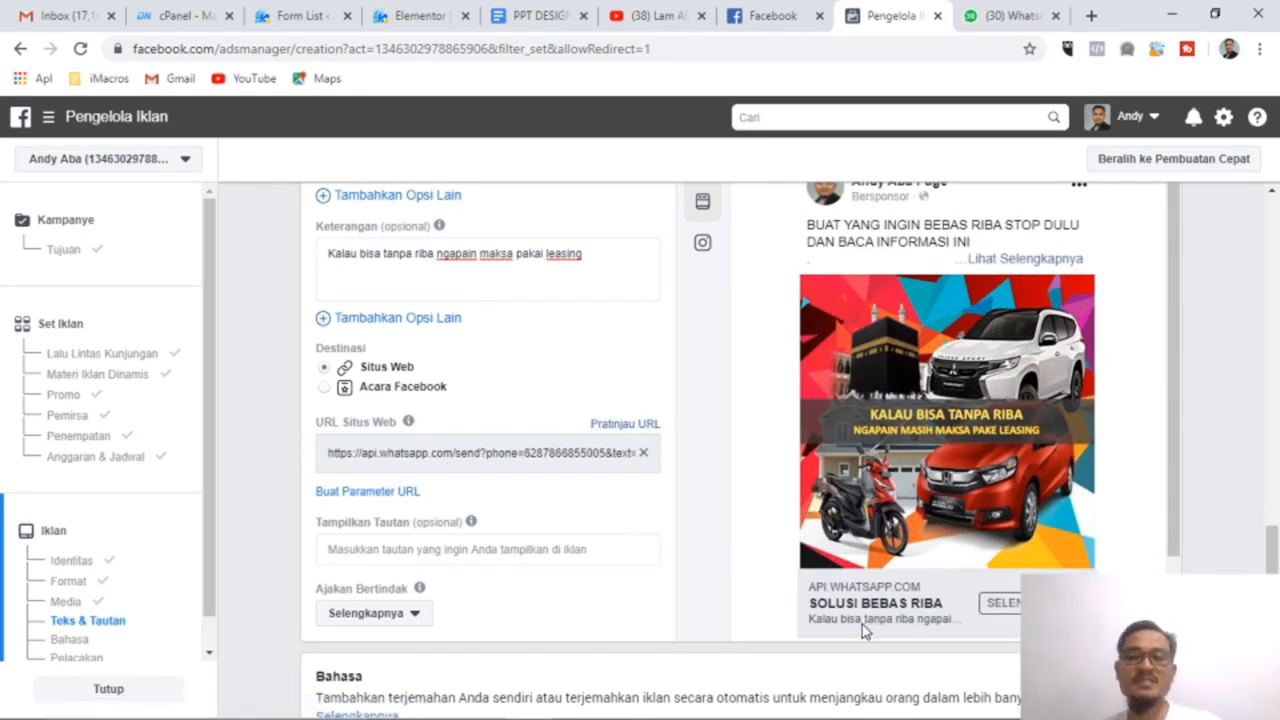
Step: Set the ad's Tampilkan Tautan to "KLIK.DISINI"
{"action": "left_click", "coordinate": [407, 553]}
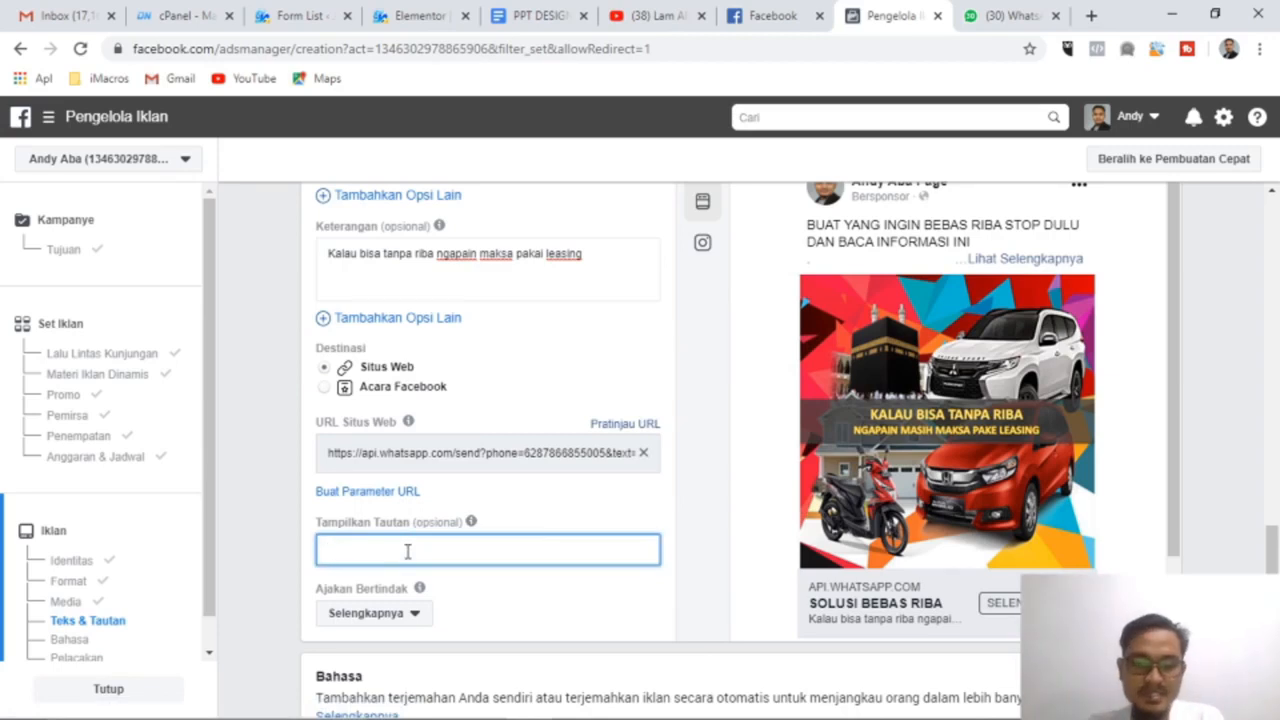
{"action": "key", "text": "Caps_Lock"}
{"action": "type", "text": "KLIK"}
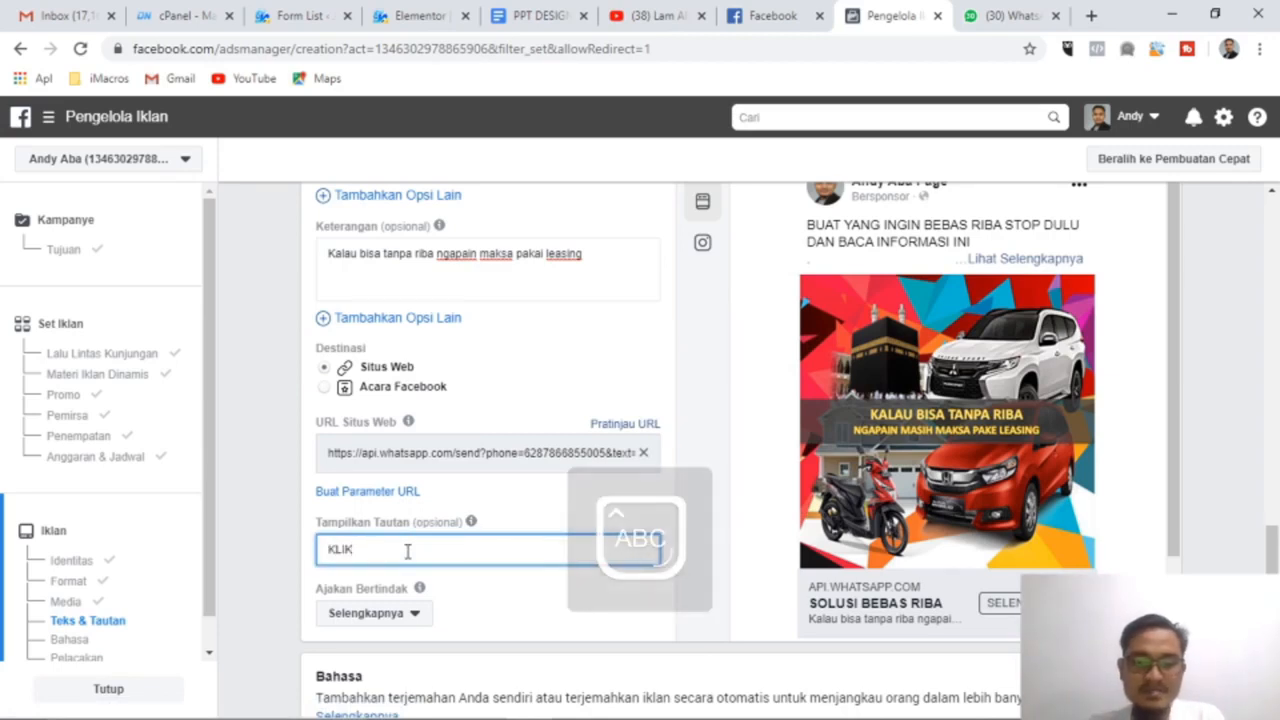
{"action": "type", "text": ".DISISNI"}
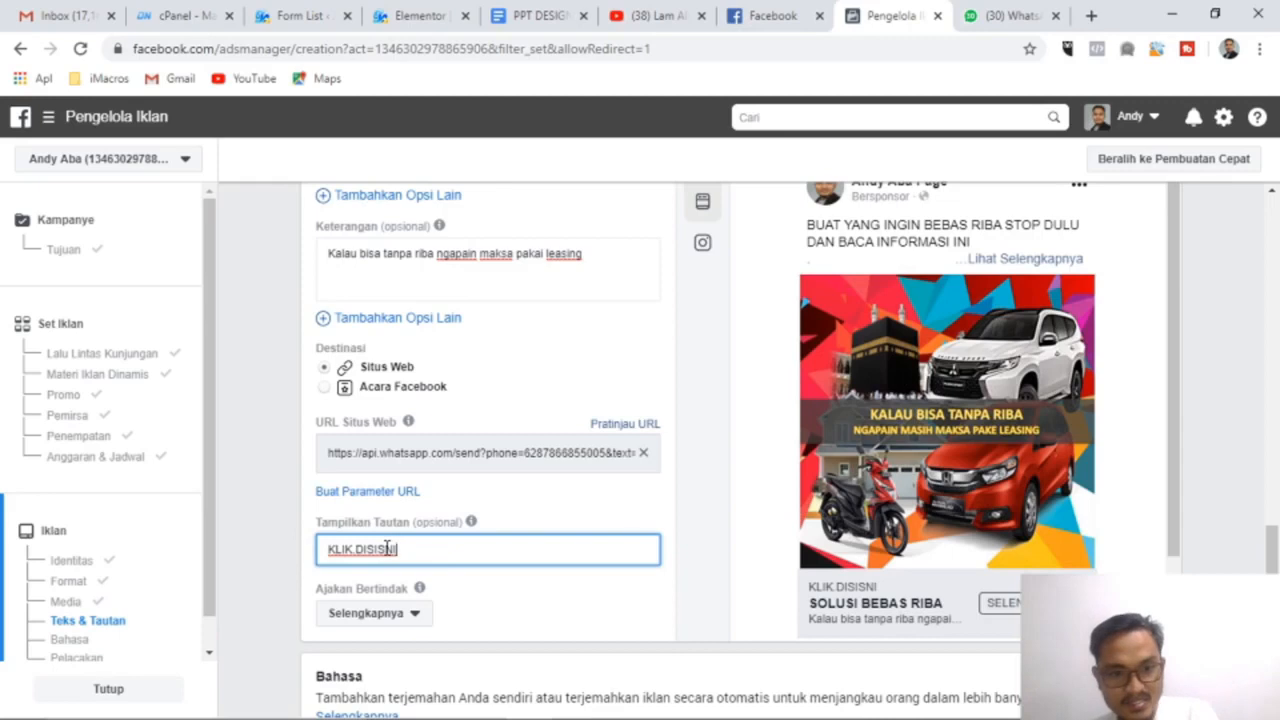
{"action": "left_click", "coordinate": [386, 549]}
{"action": "key", "text": "BackSpace"}
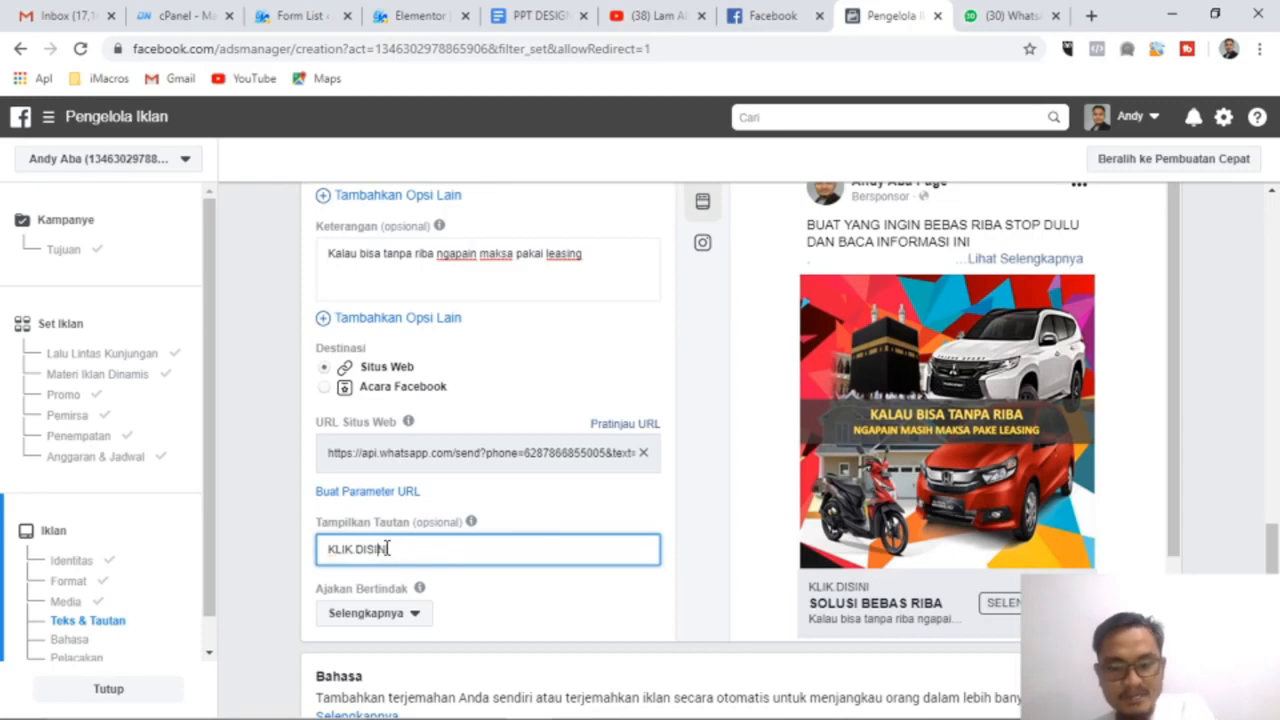
{"action": "type", "text": "I"}
{"action": "key", "text": "BackSpace"}
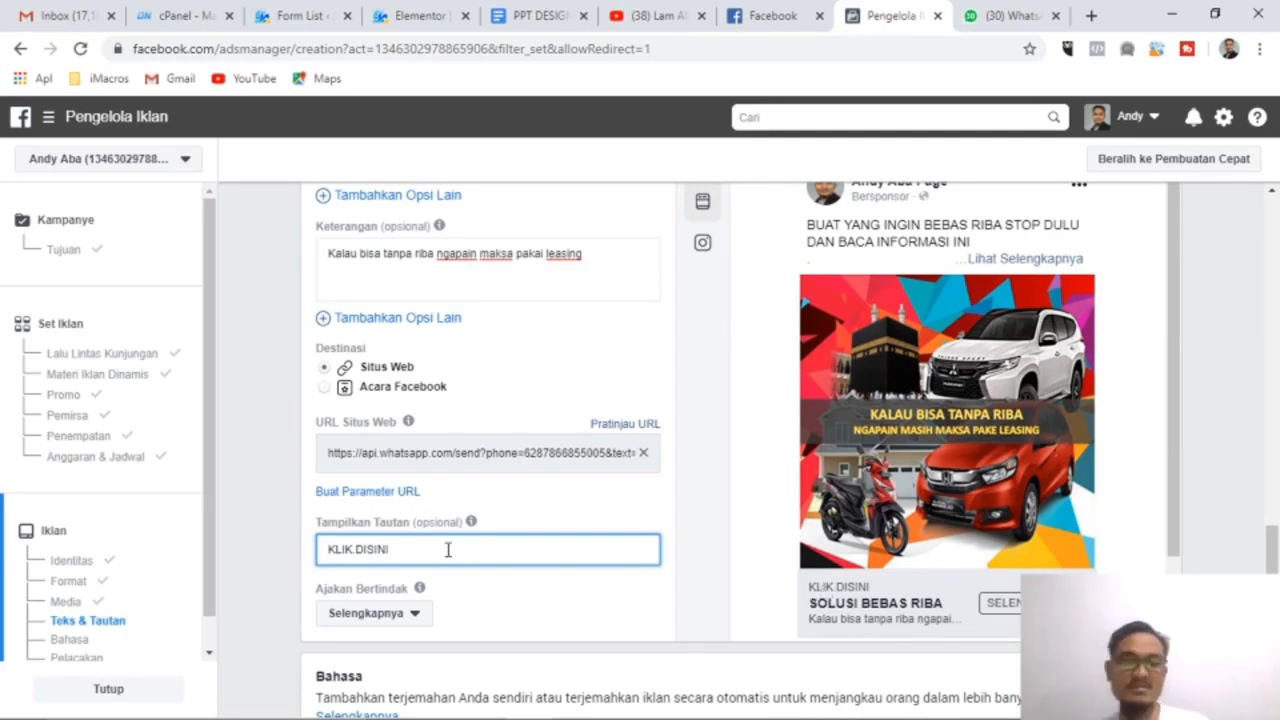
Step: Choose Selengkapnya as the ad's Ajakan Bertindak
{"action": "scroll", "coordinate": [545, 425], "scroll_direction": "down", "scroll_amount": 1}
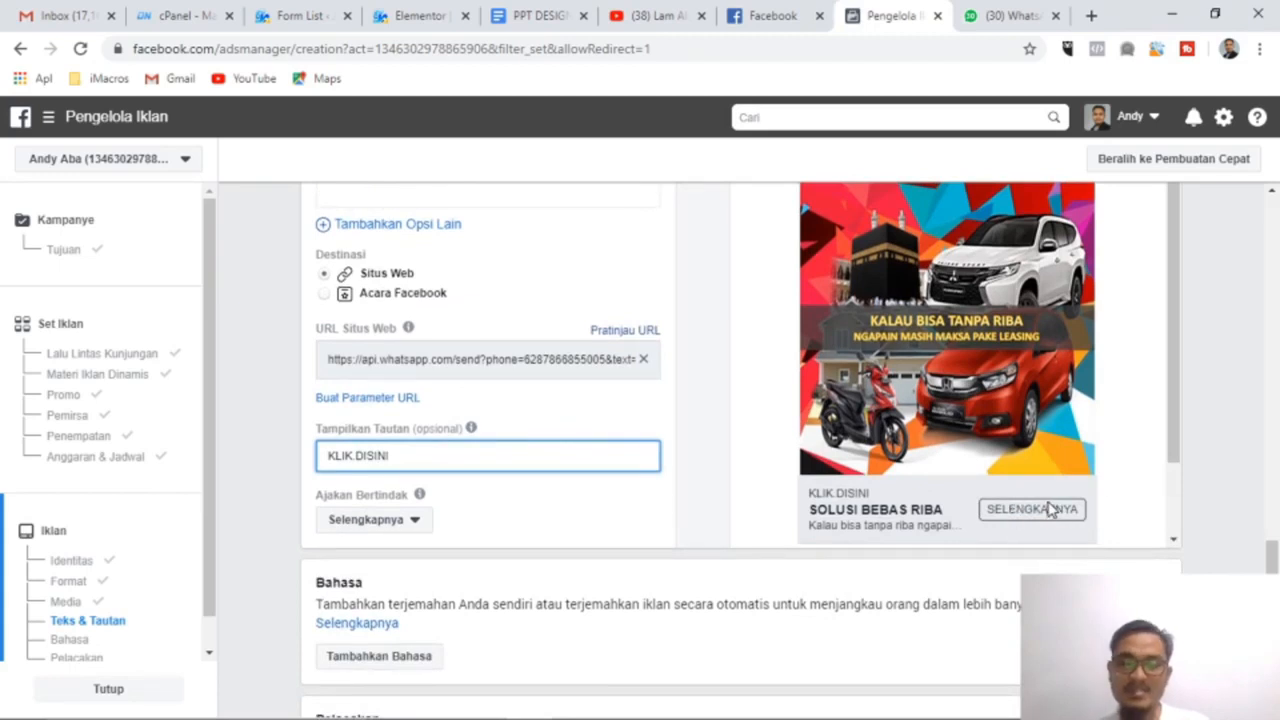
{"action": "left_click", "coordinate": [415, 521]}
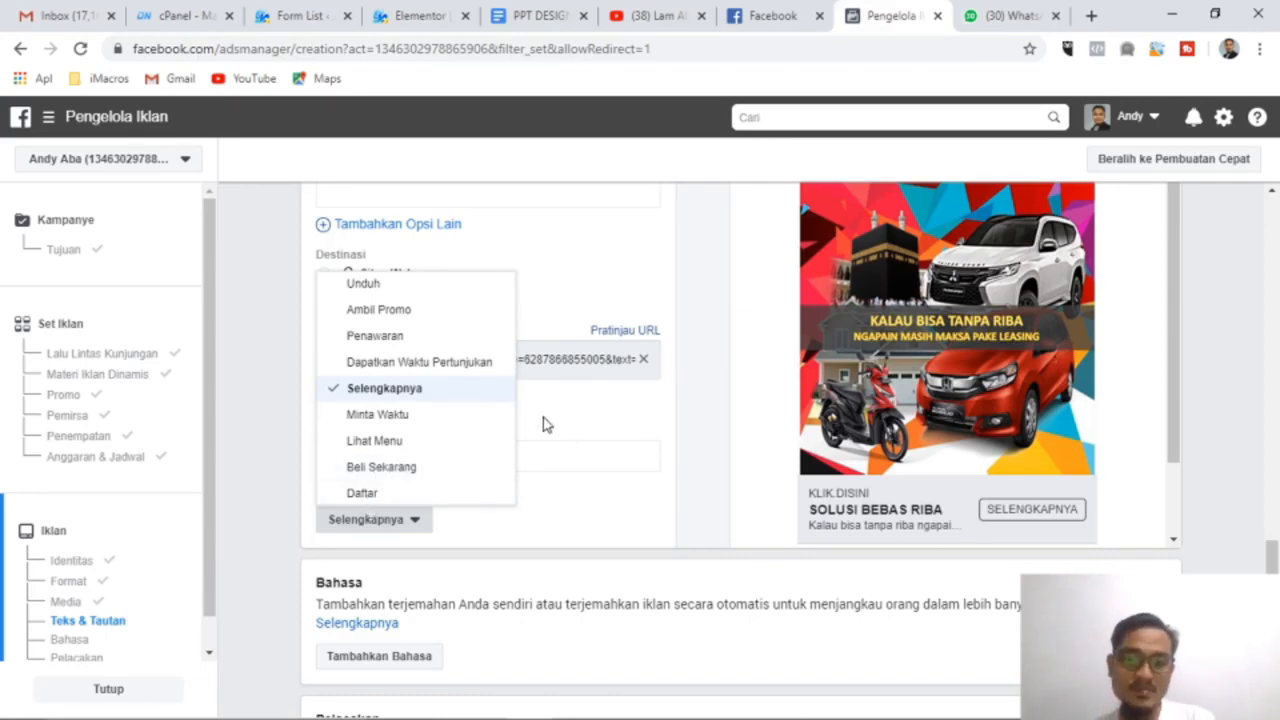
{"action": "left_click", "coordinate": [373, 390]}
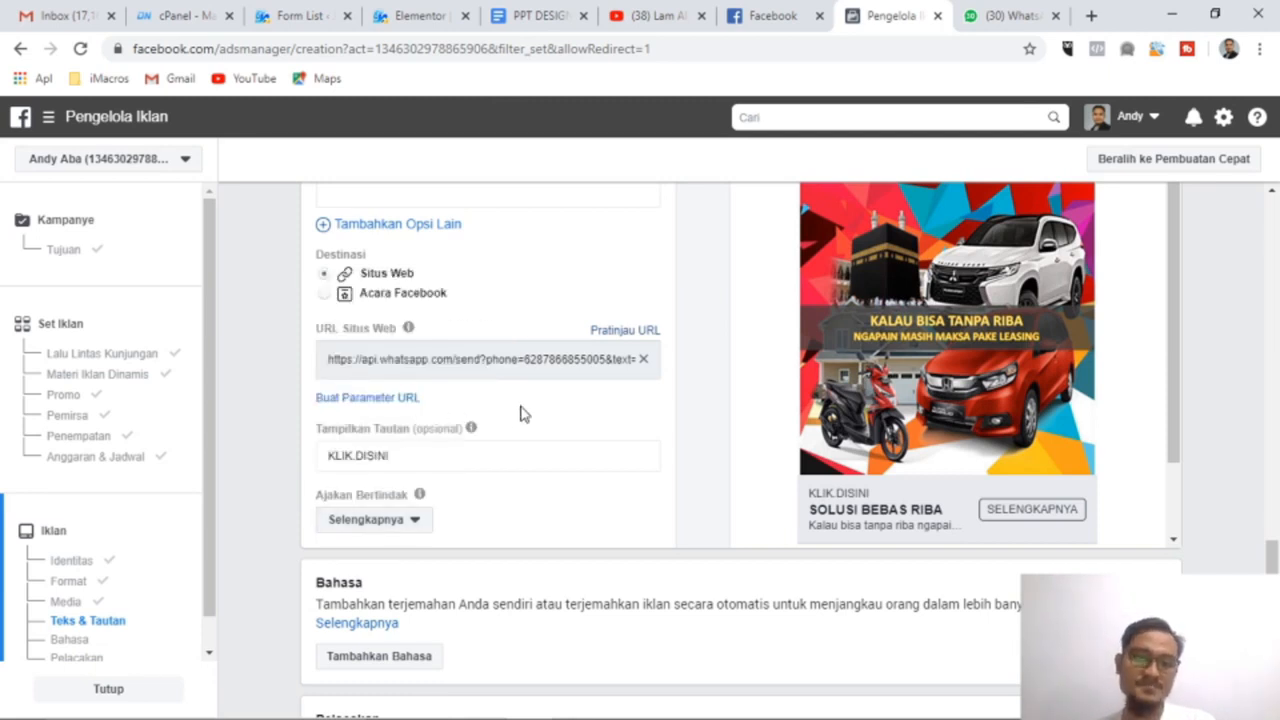
Step: Review the Bahasa and Pelacakan sections and check the finished ad's text, image and link in the mobile feed preview
{"action": "scroll", "coordinate": [611, 423], "scroll_direction": "down", "scroll_amount": 3}
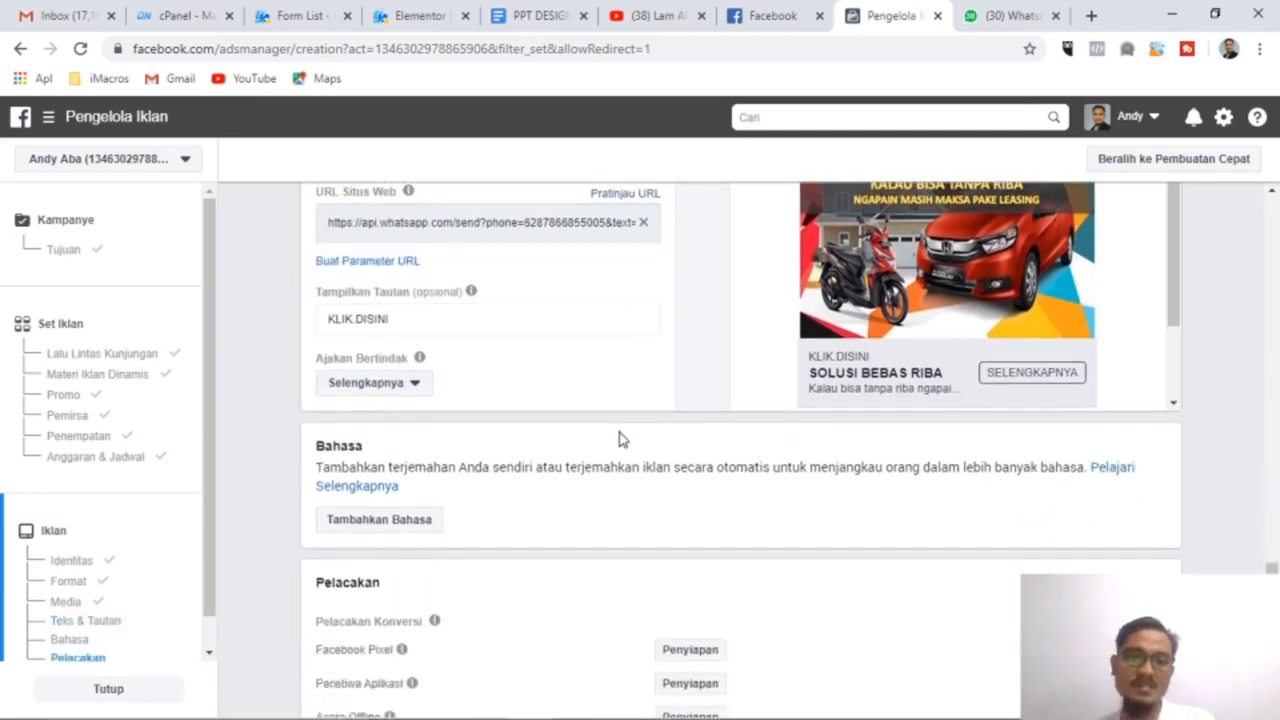
{"action": "scroll", "coordinate": [797, 396], "scroll_direction": "down", "scroll_amount": 1}
{"action": "scroll", "coordinate": [797, 397], "scroll_direction": "up", "scroll_amount": 5}
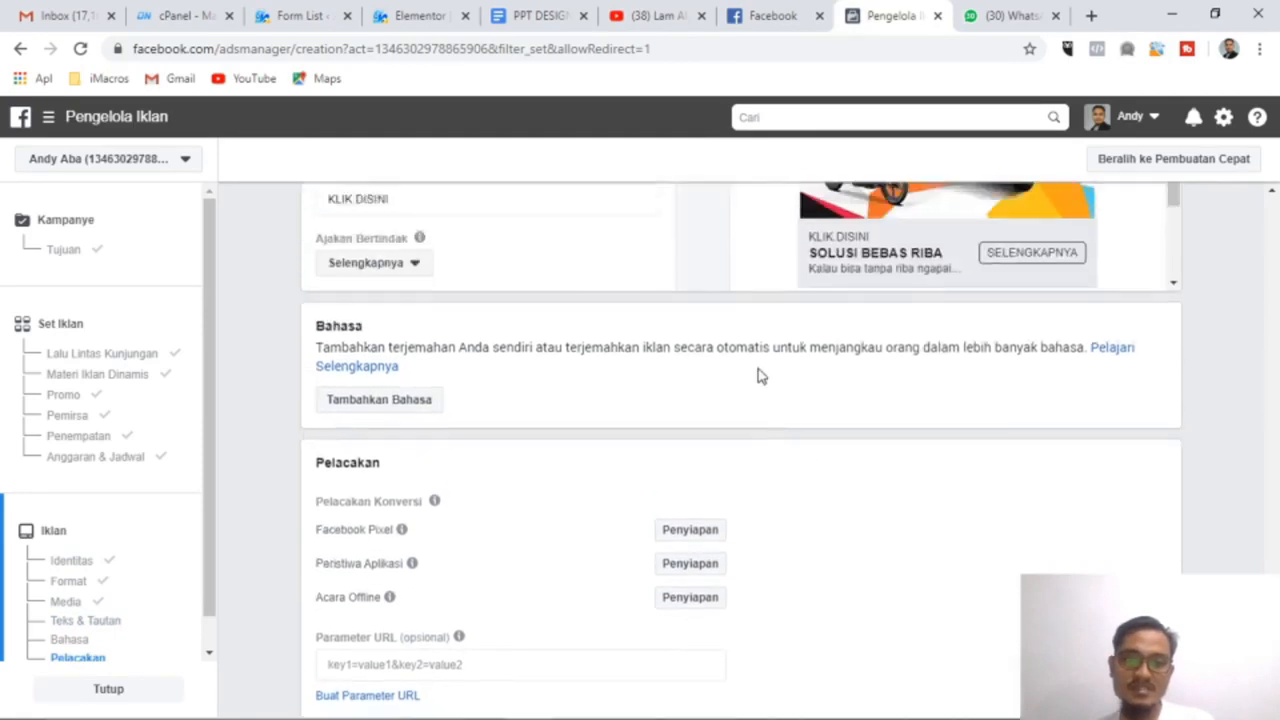
{"action": "scroll", "coordinate": [720, 355], "scroll_direction": "up", "scroll_amount": 1}
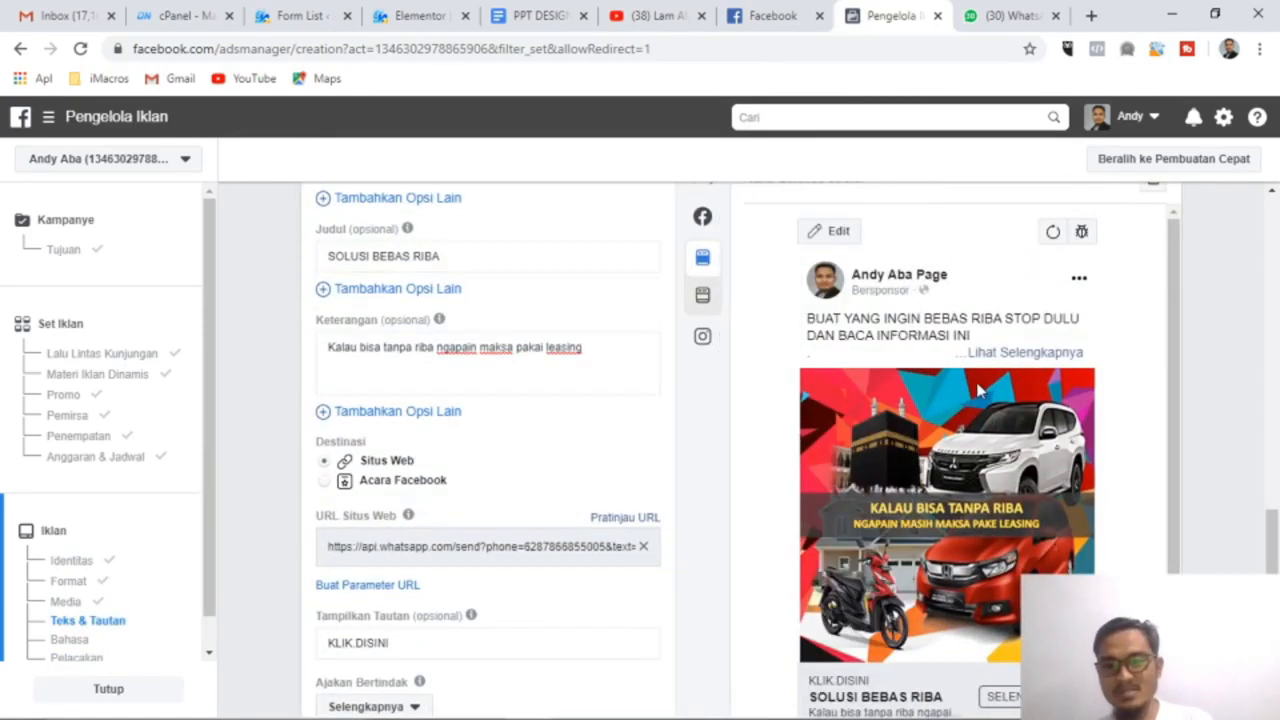
{"action": "scroll", "coordinate": [983, 388], "scroll_direction": "down", "scroll_amount": 1}
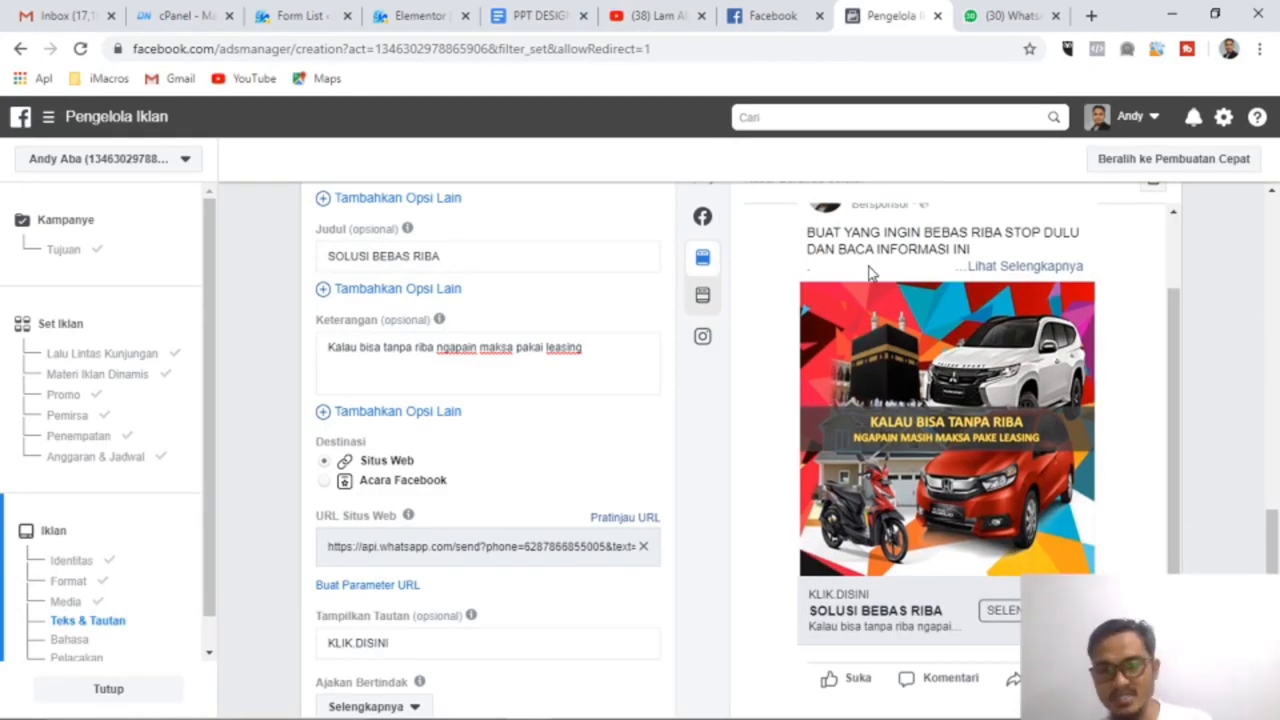
{"action": "scroll", "coordinate": [772, 400], "scroll_direction": "up", "scroll_amount": 1}
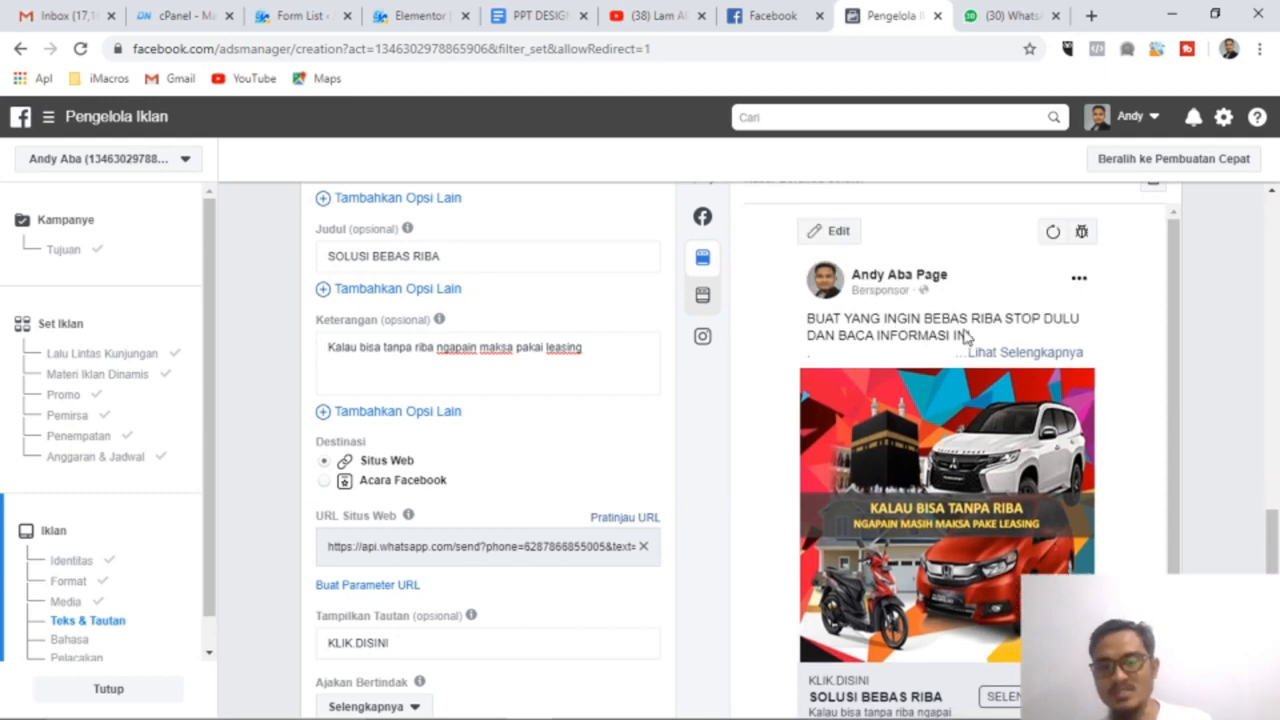
{"action": "scroll", "coordinate": [918, 480], "scroll_direction": "down", "scroll_amount": 1}
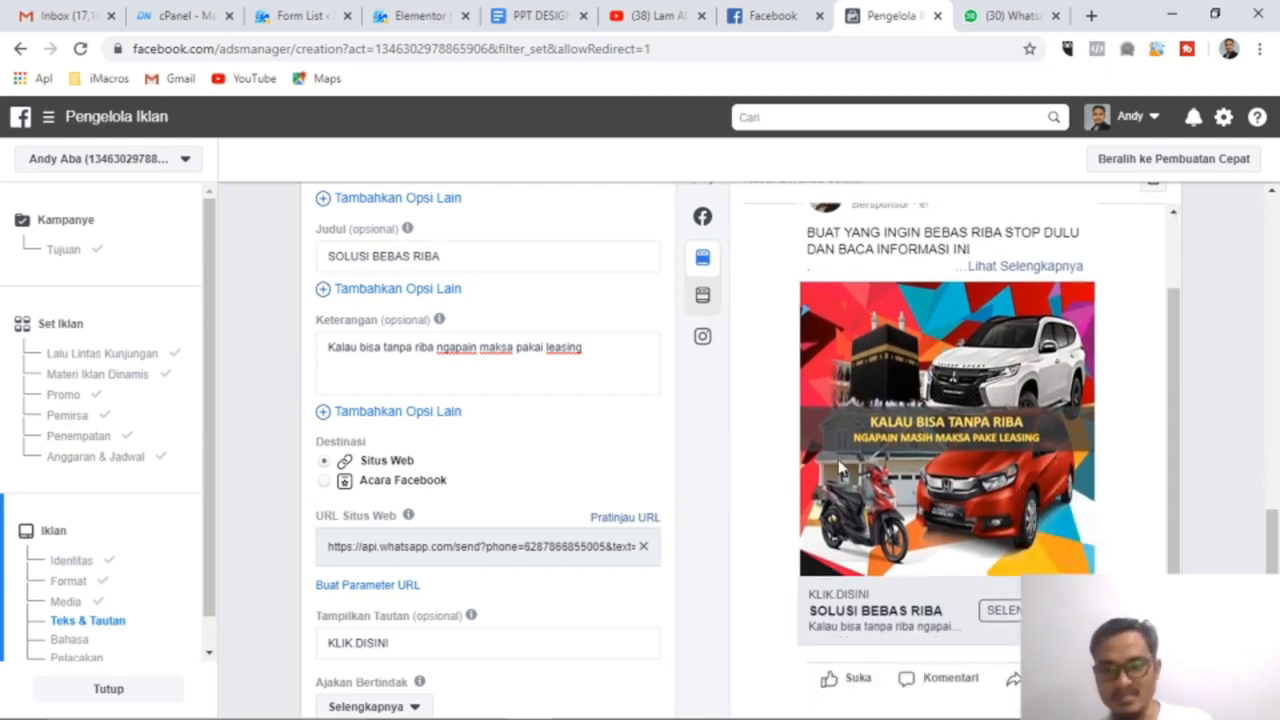
Step: Leave the language and tracking options unset and confirm the ad to submit the campaign
{"action": "scroll", "coordinate": [840, 467], "scroll_direction": "down", "scroll_amount": 1}
{"action": "scroll", "coordinate": [625, 467], "scroll_direction": "down", "scroll_amount": 5}
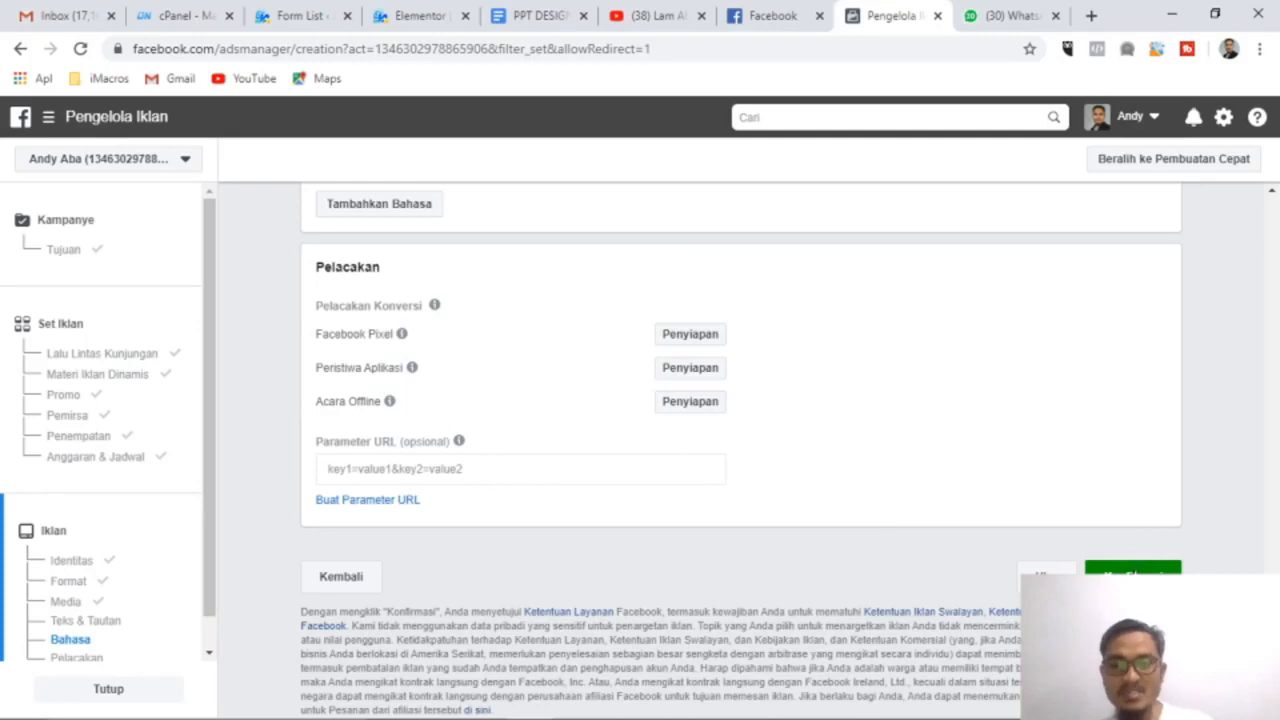
{"action": "left_click", "coordinate": [1135, 570]}
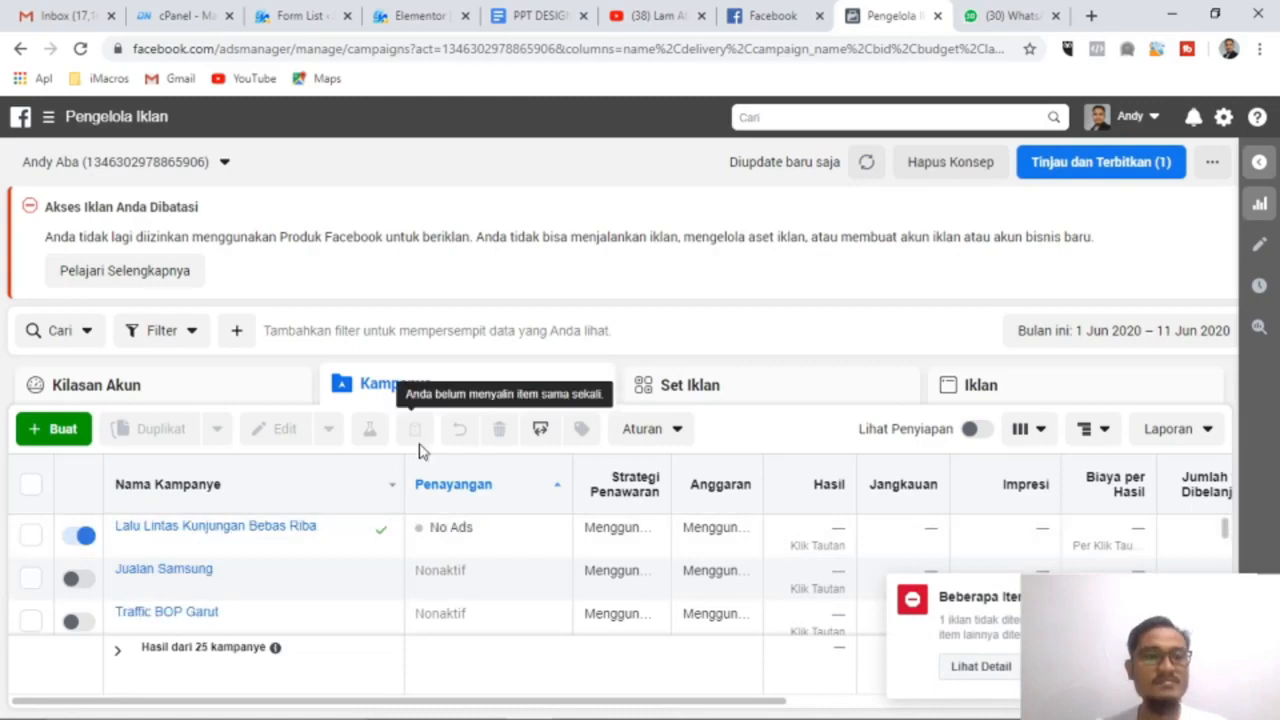
Step: Examine the Penayangan status of the Lalu Lintas Kunjungan Bebas Riba campaign in the campaign list
{"action": "mouse_move", "coordinate": [150, 527]}
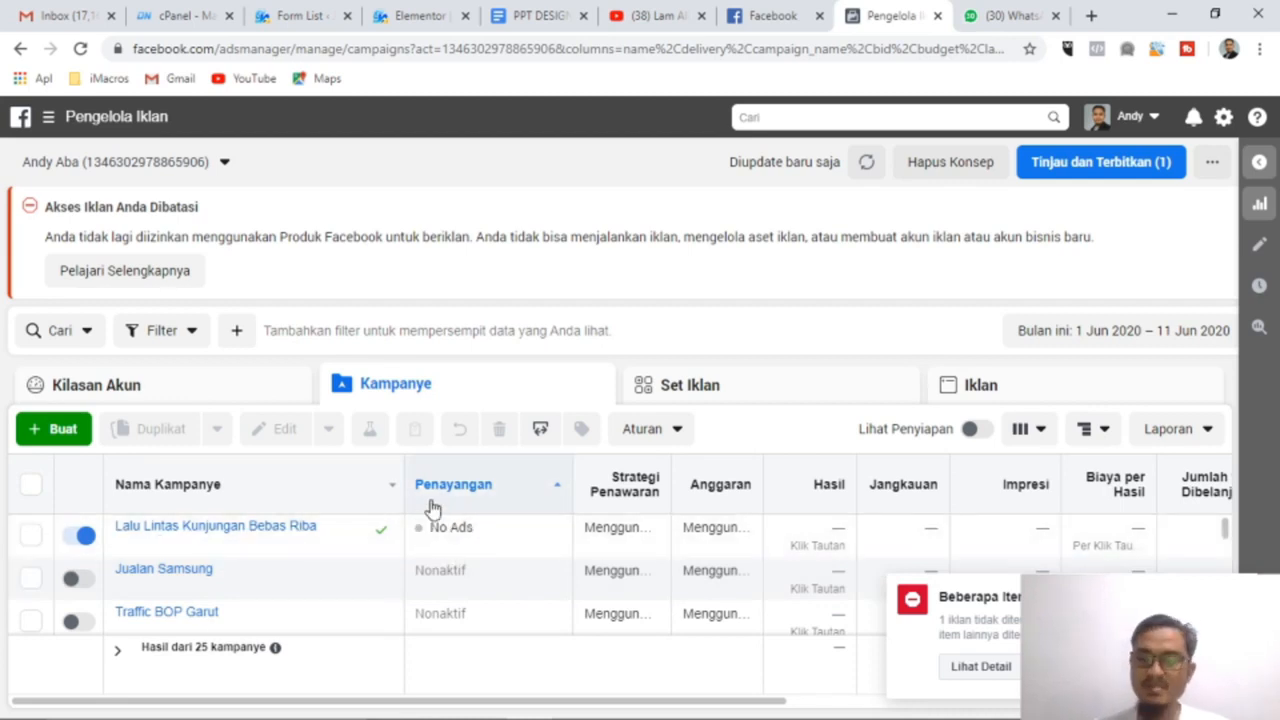
{"action": "mouse_move", "coordinate": [453, 485]}
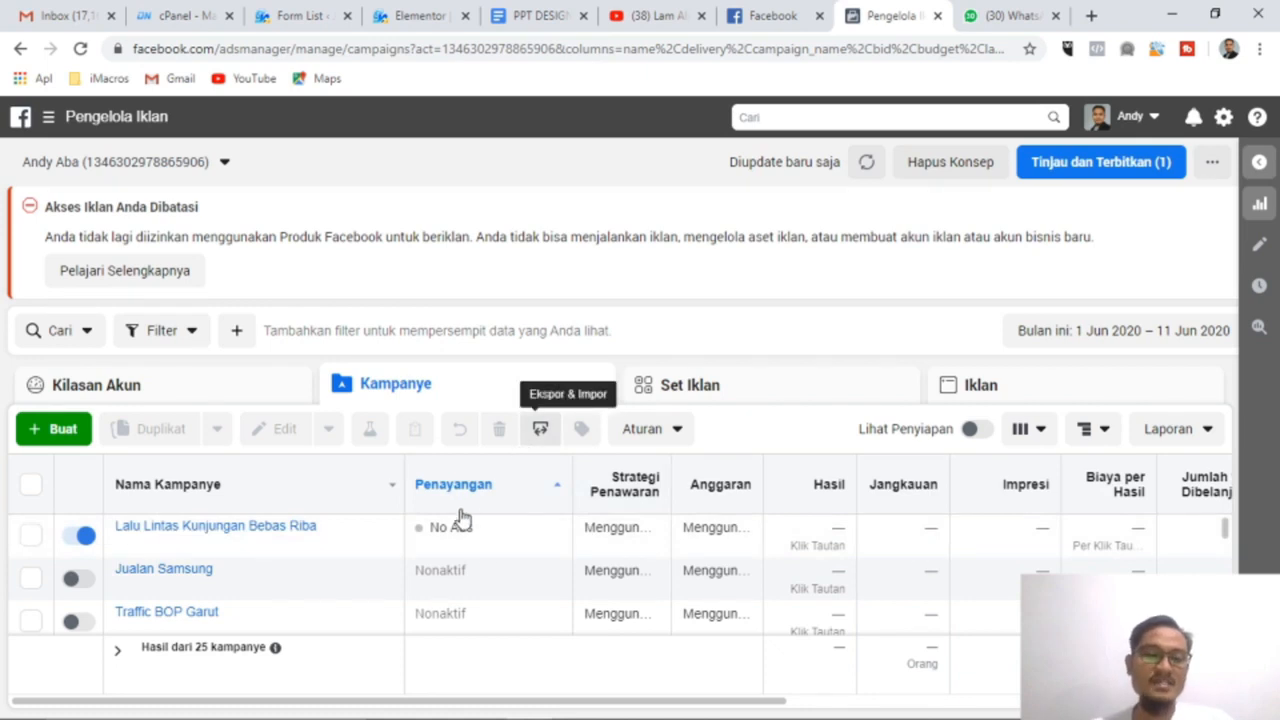
{"action": "mouse_move", "coordinate": [470, 545]}
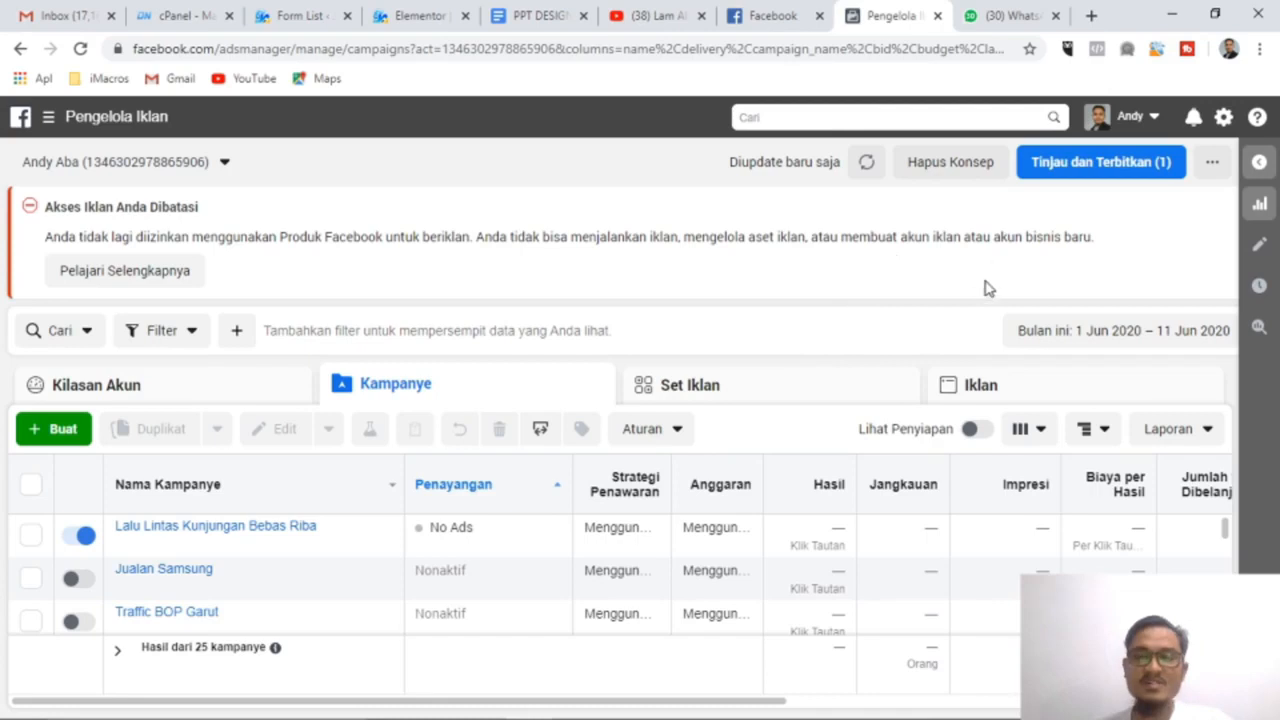
Step: Deactivate the Lalu Lintas Kunjungan Bebas Riba campaign and check the Penayangan column of the campaign list
{"action": "mouse_move", "coordinate": [360, 578]}
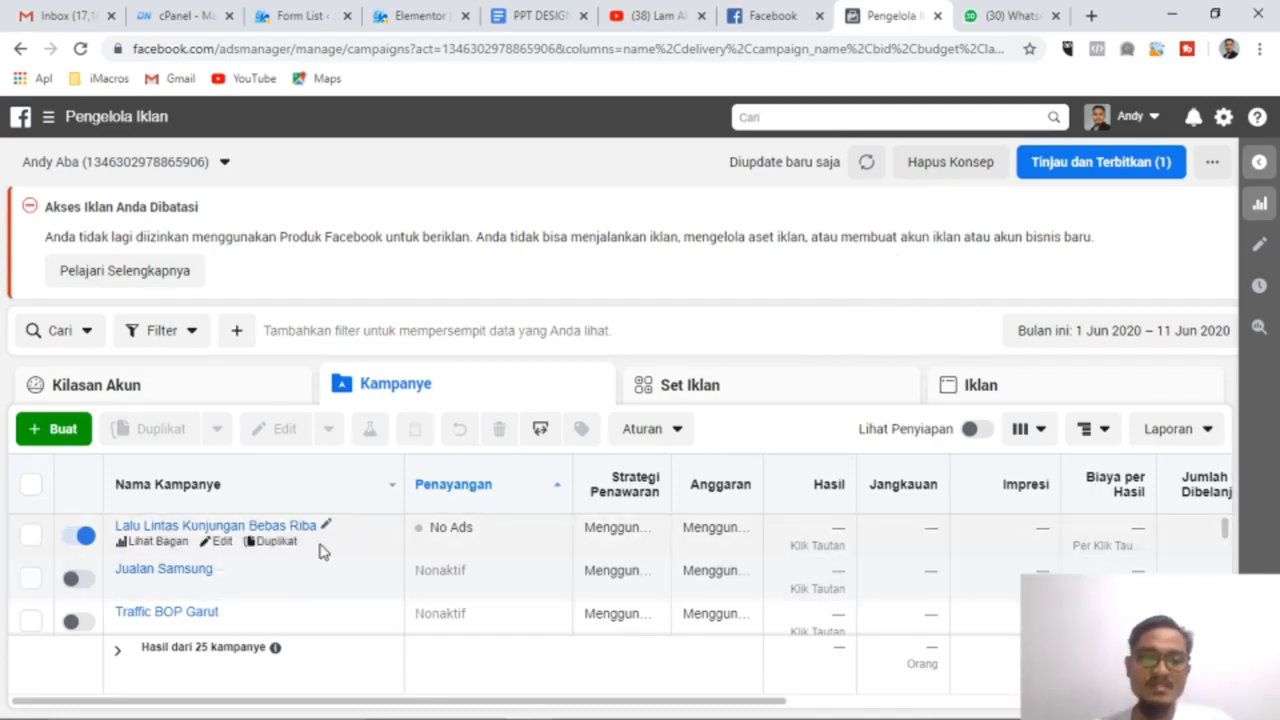
{"action": "mouse_move", "coordinate": [357, 555]}
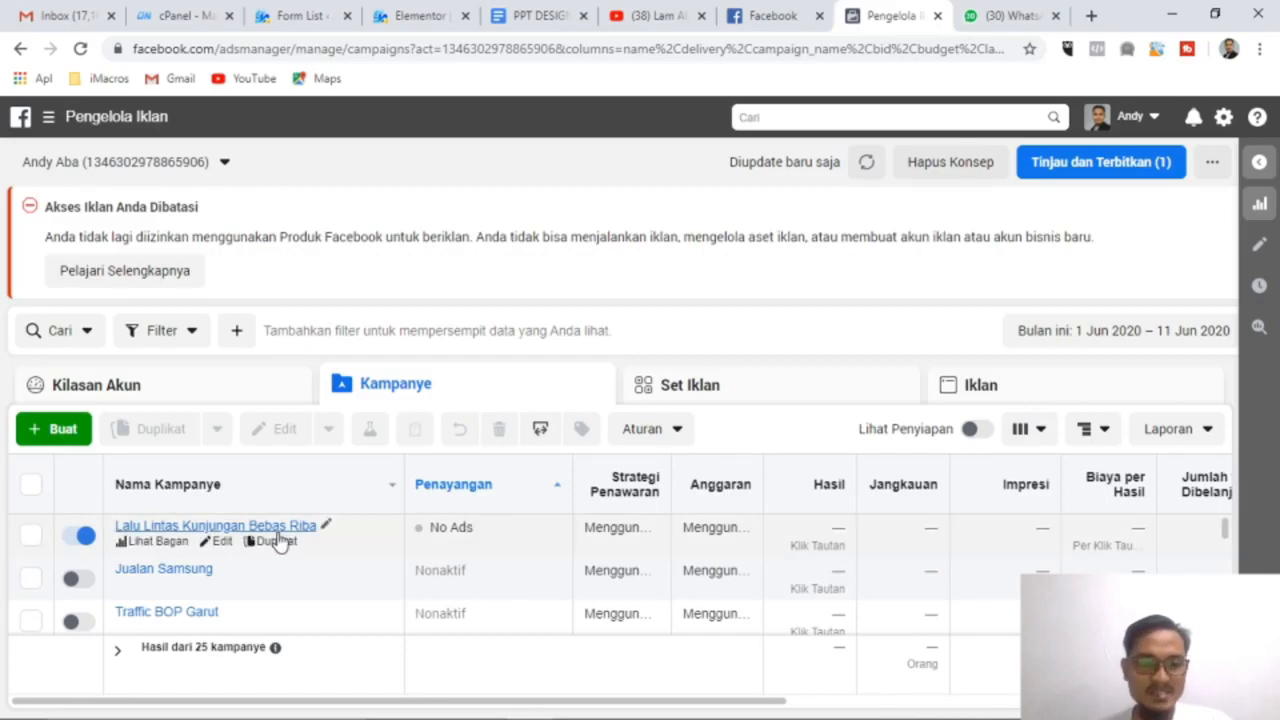
{"action": "left_click", "coordinate": [83, 537]}
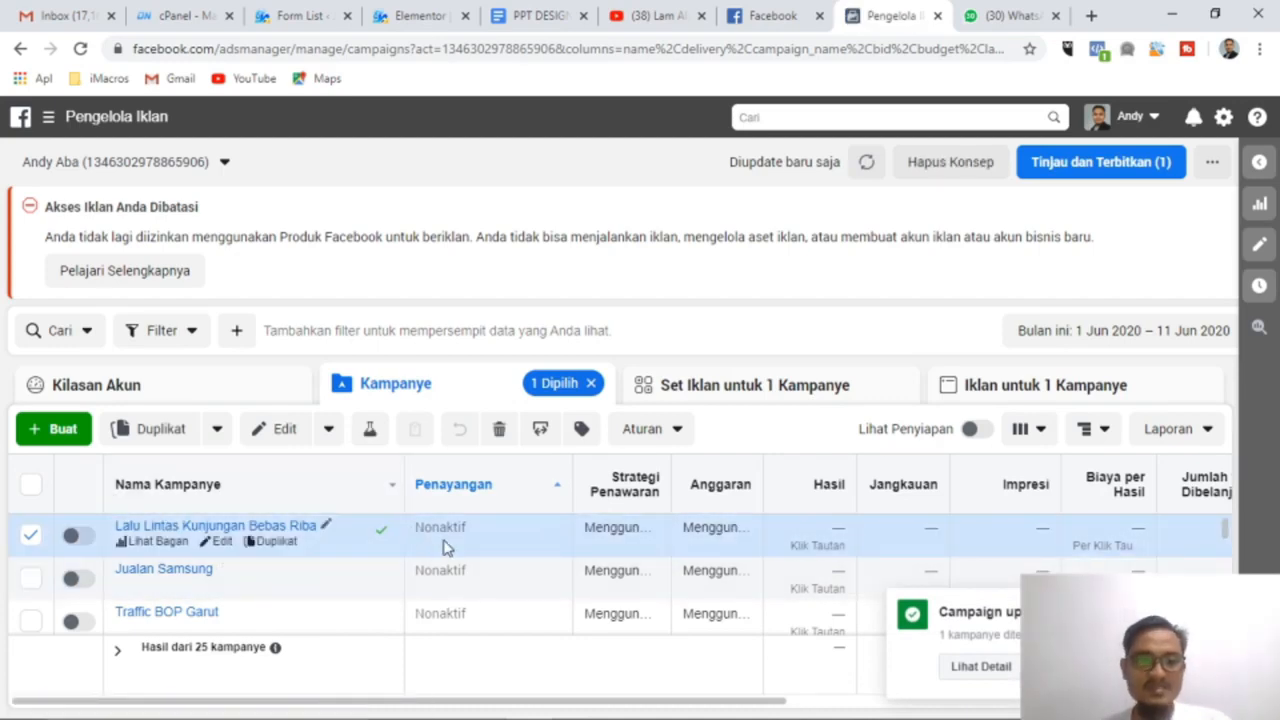
{"action": "scroll", "coordinate": [447, 548], "scroll_direction": "down", "scroll_amount": 1}
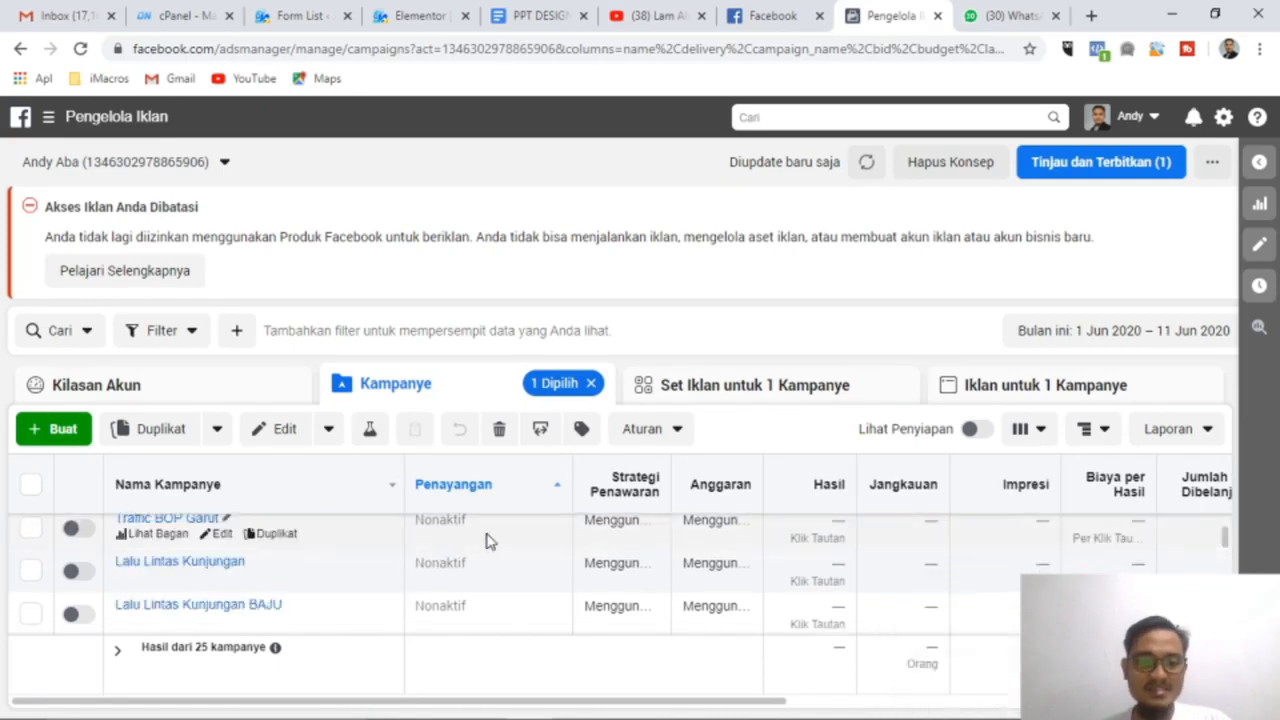
{"action": "scroll", "coordinate": [490, 562], "scroll_direction": "up", "scroll_amount": 1}
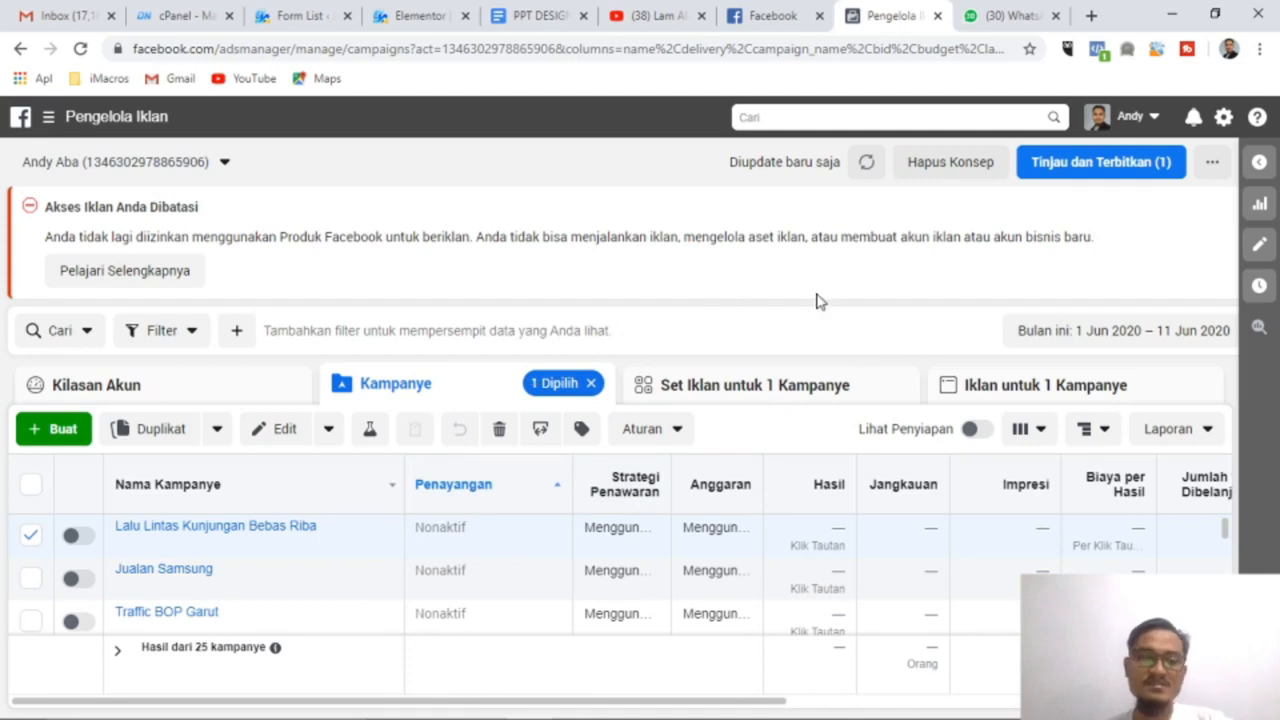
Step: Switch to the Facebook home feed and view the sponsored ad beside the posts
{"action": "left_click", "coordinate": [775, 20]}
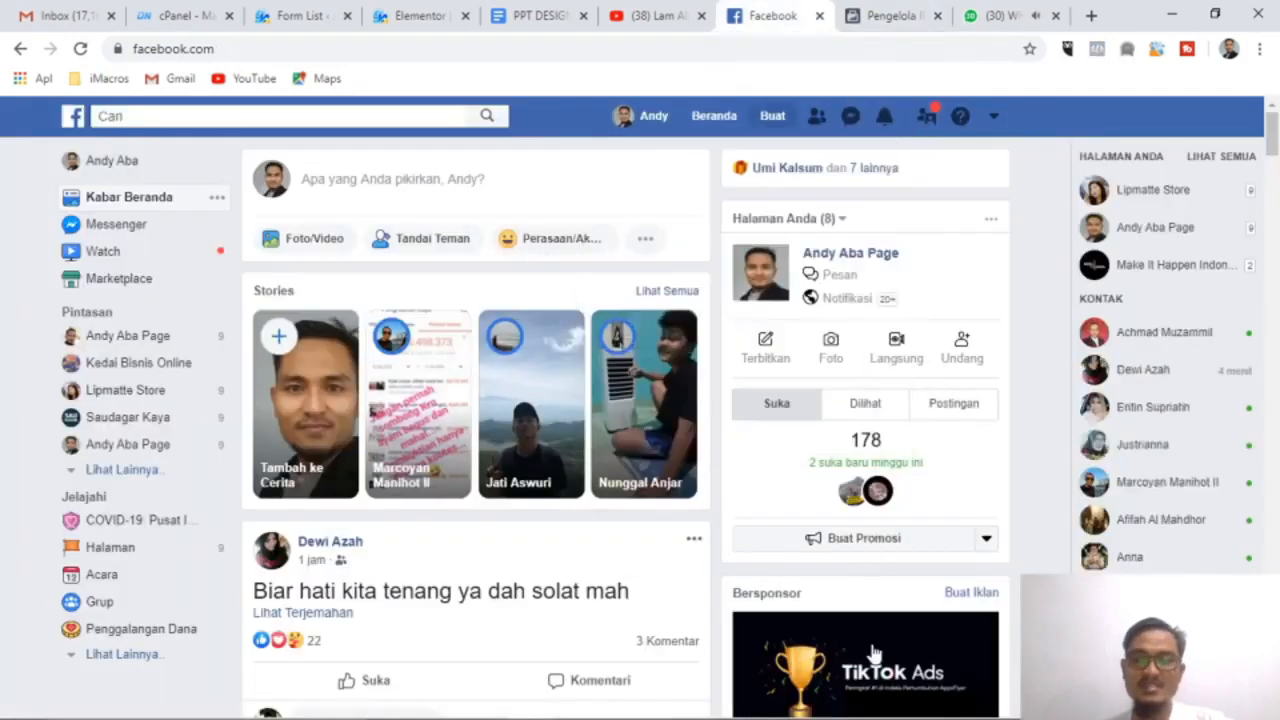
{"action": "mouse_move", "coordinate": [925, 710]}
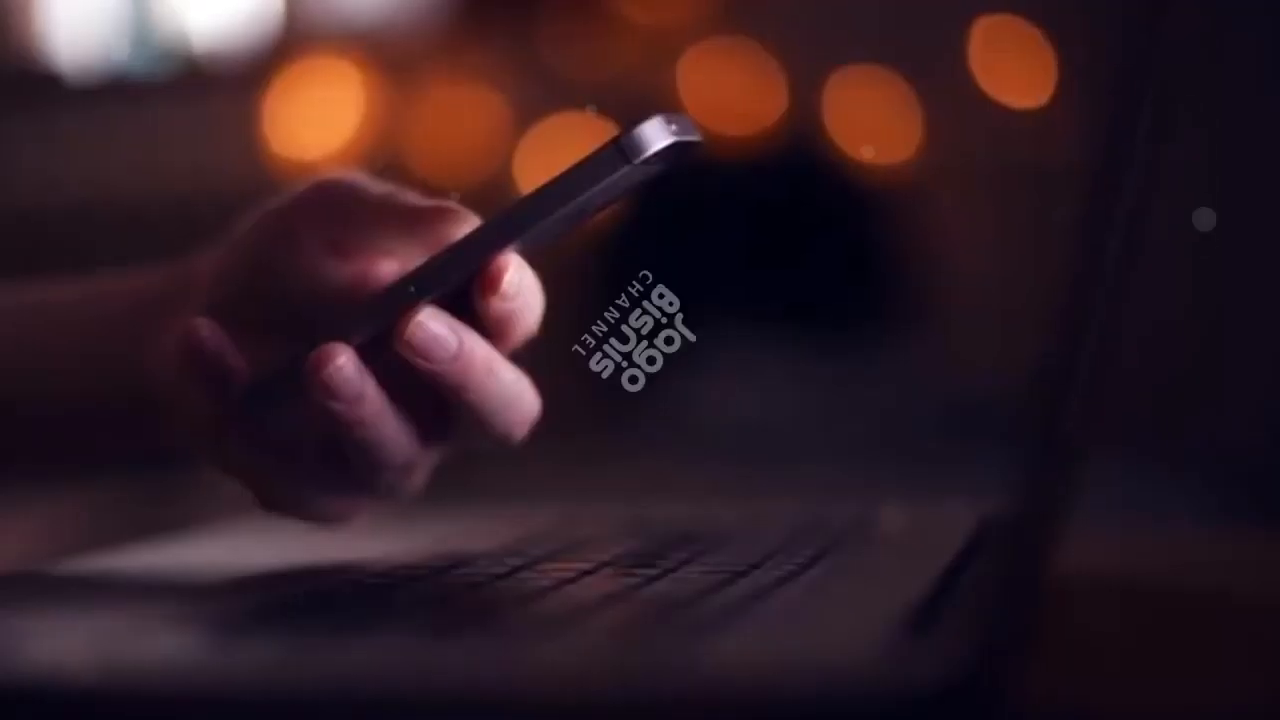